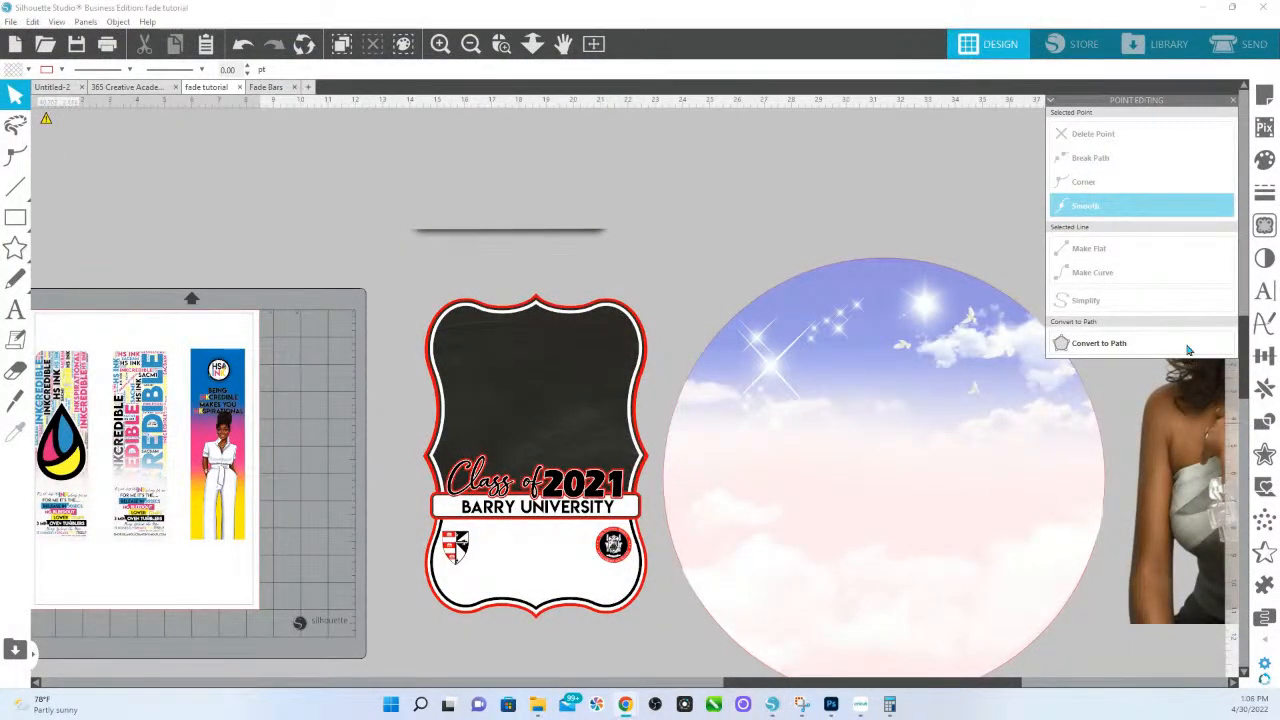
click(532, 43)
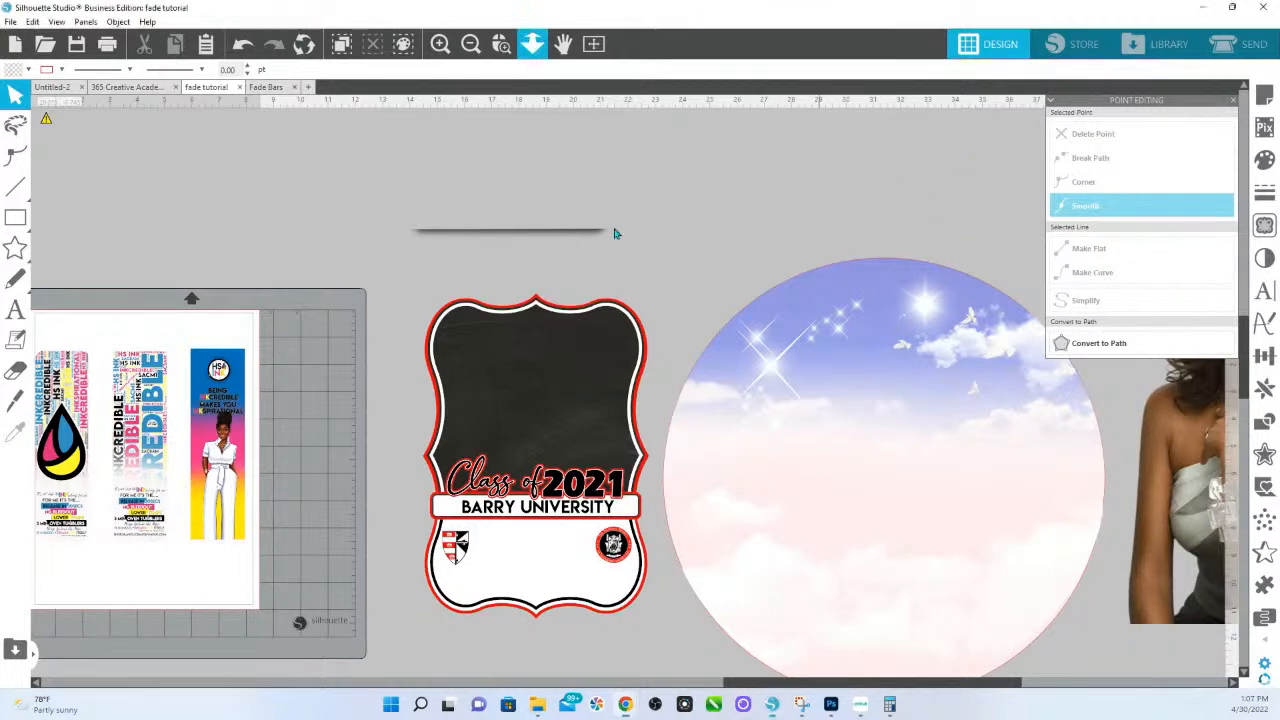
click(652, 313)
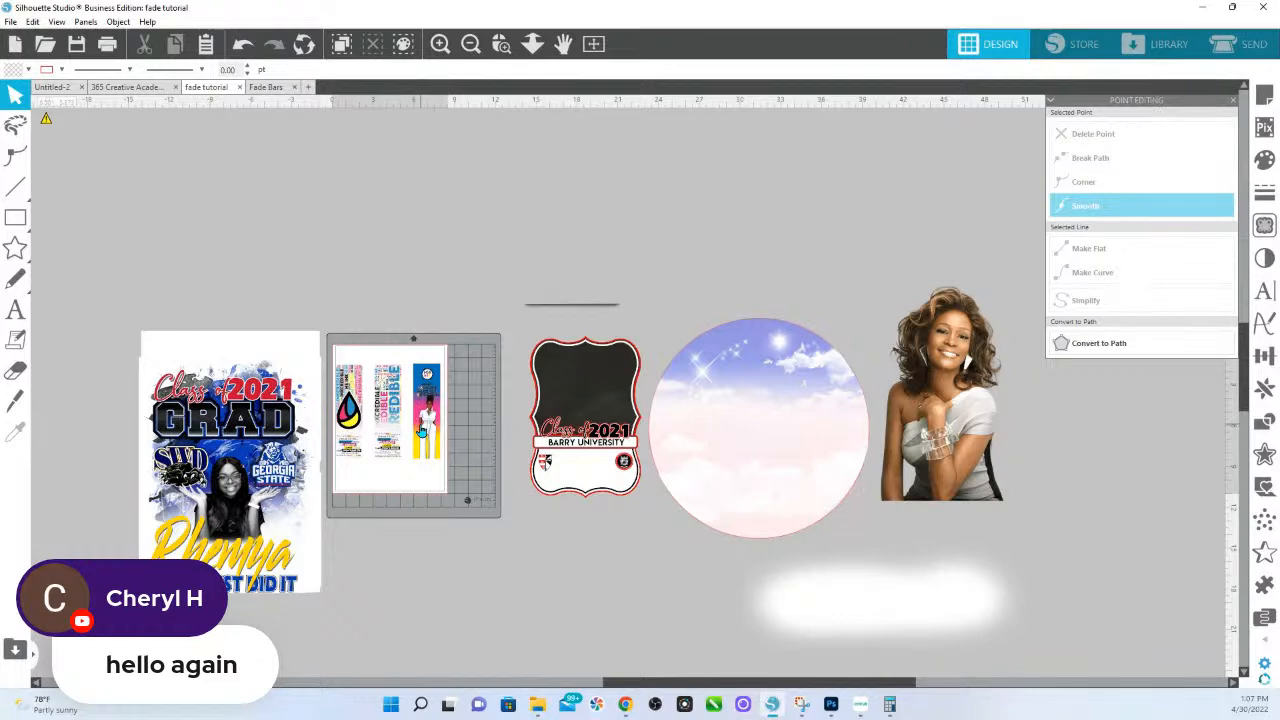
click(743, 375)
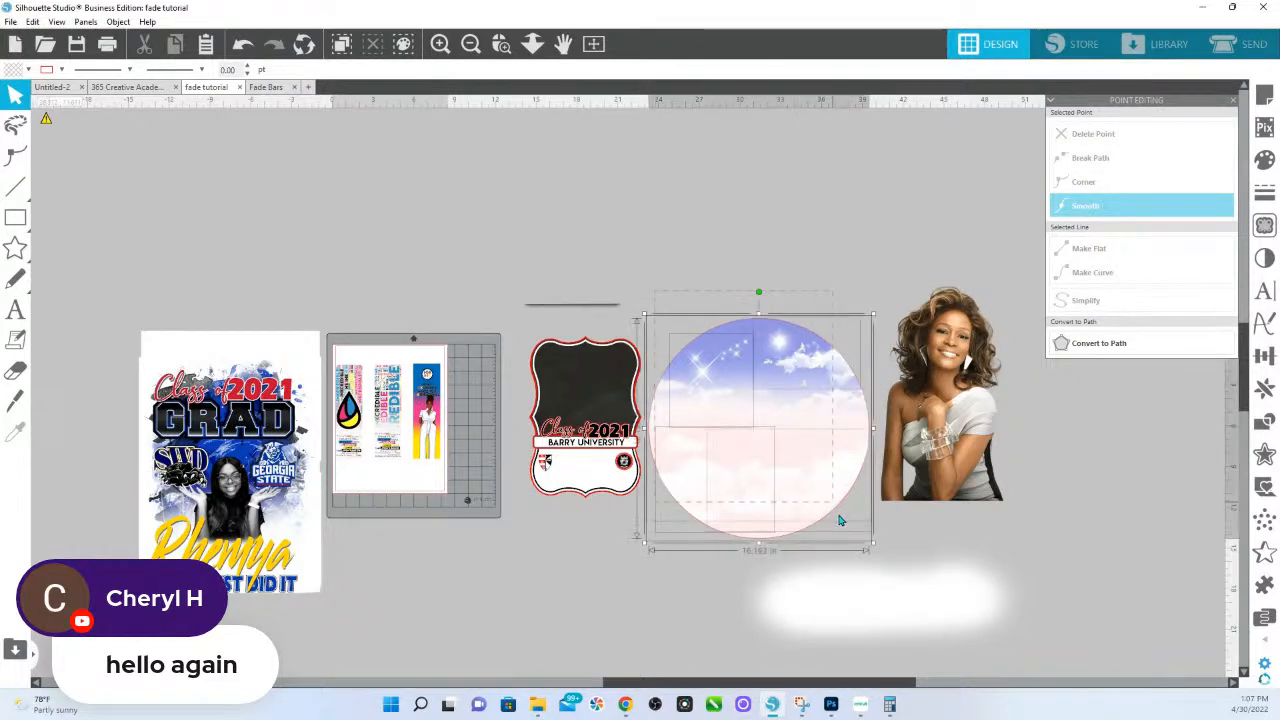
click(745, 263)
key(z)
drag(626, 298, 1104, 587)
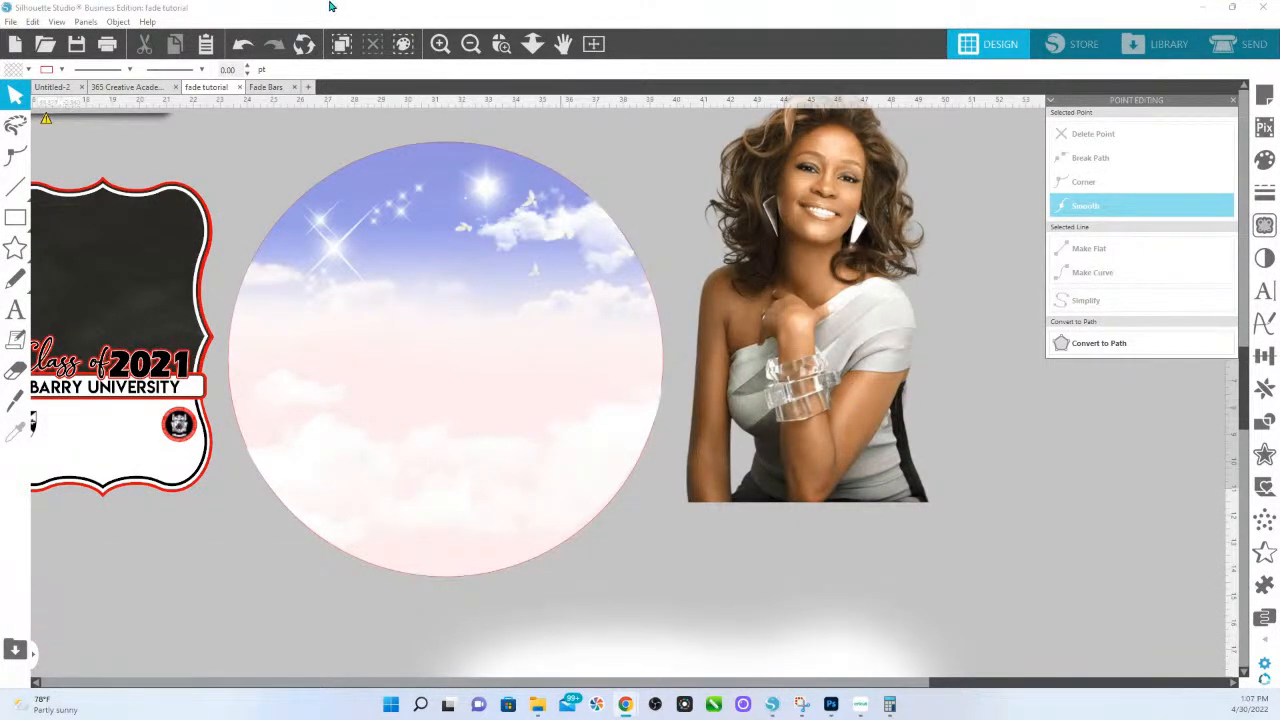
Step: Copy the turquoise fade bar from the Fade Bars document into fade tutorial and place it below and left of the Barry University frame
click(274, 90)
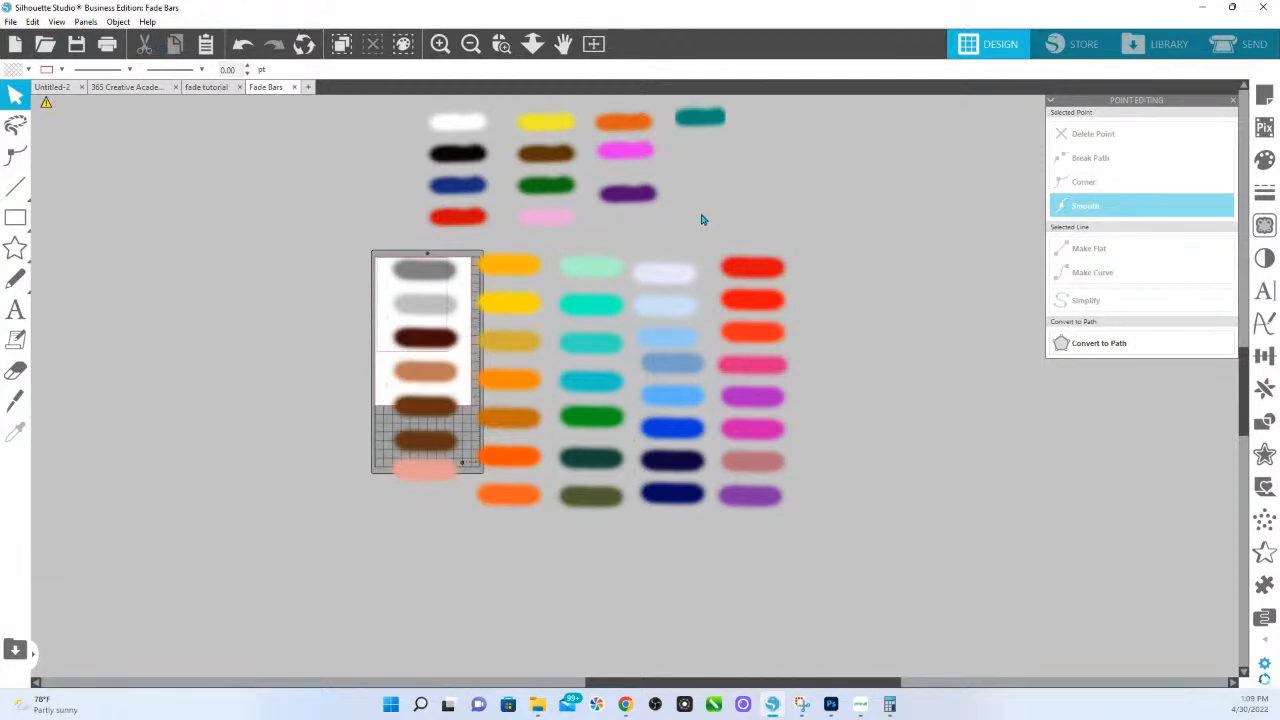
click(603, 398)
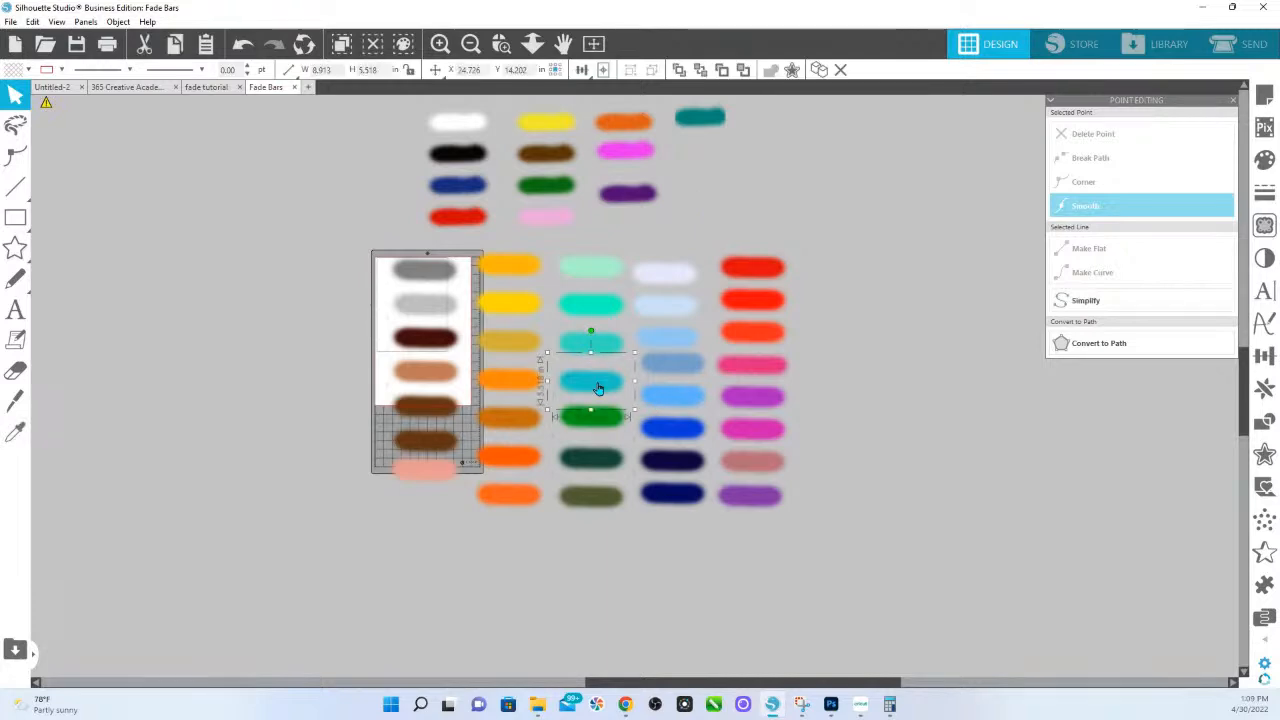
right_click(598, 400)
click(632, 99)
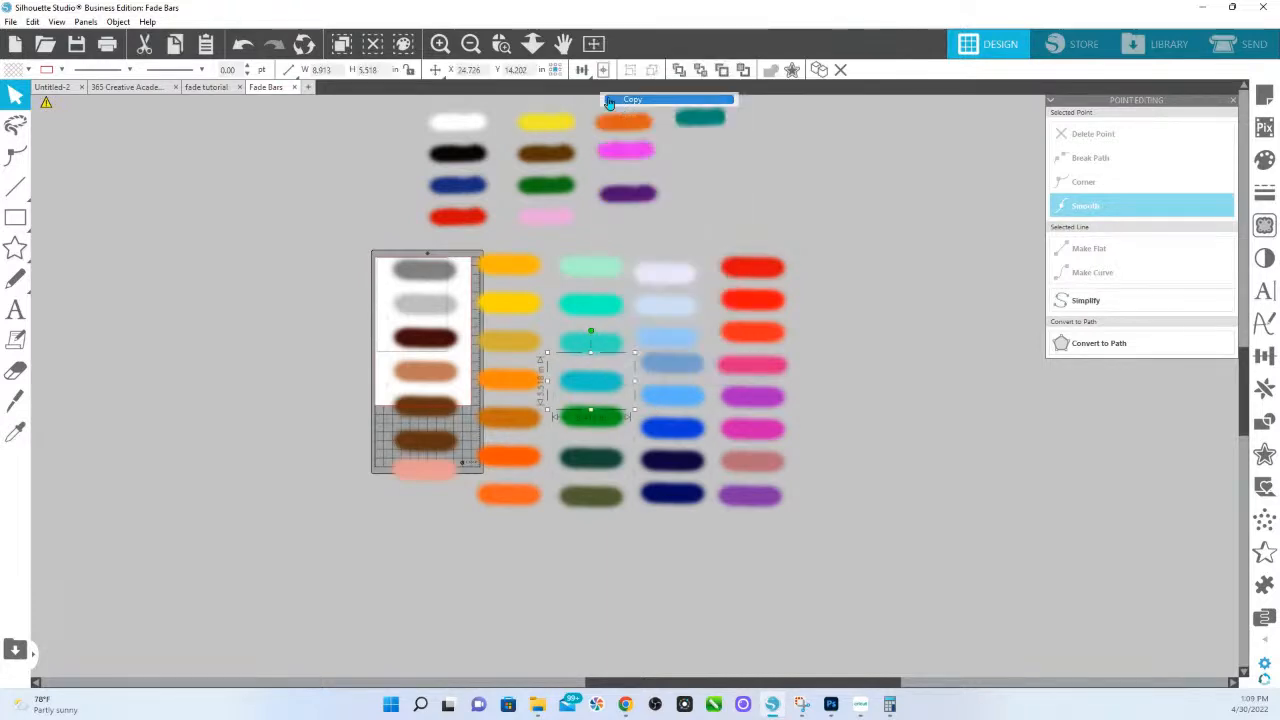
click(215, 94)
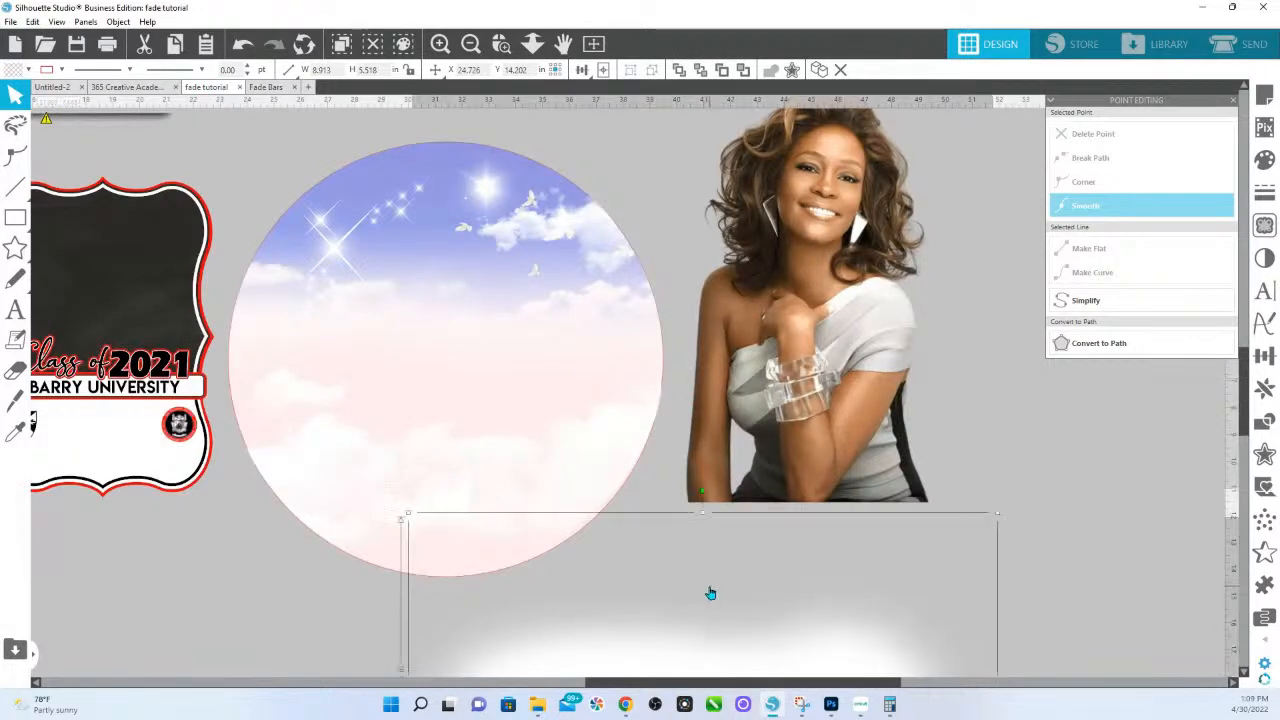
right_click(171, 606)
click(217, 488)
drag(615, 413, 40, 600)
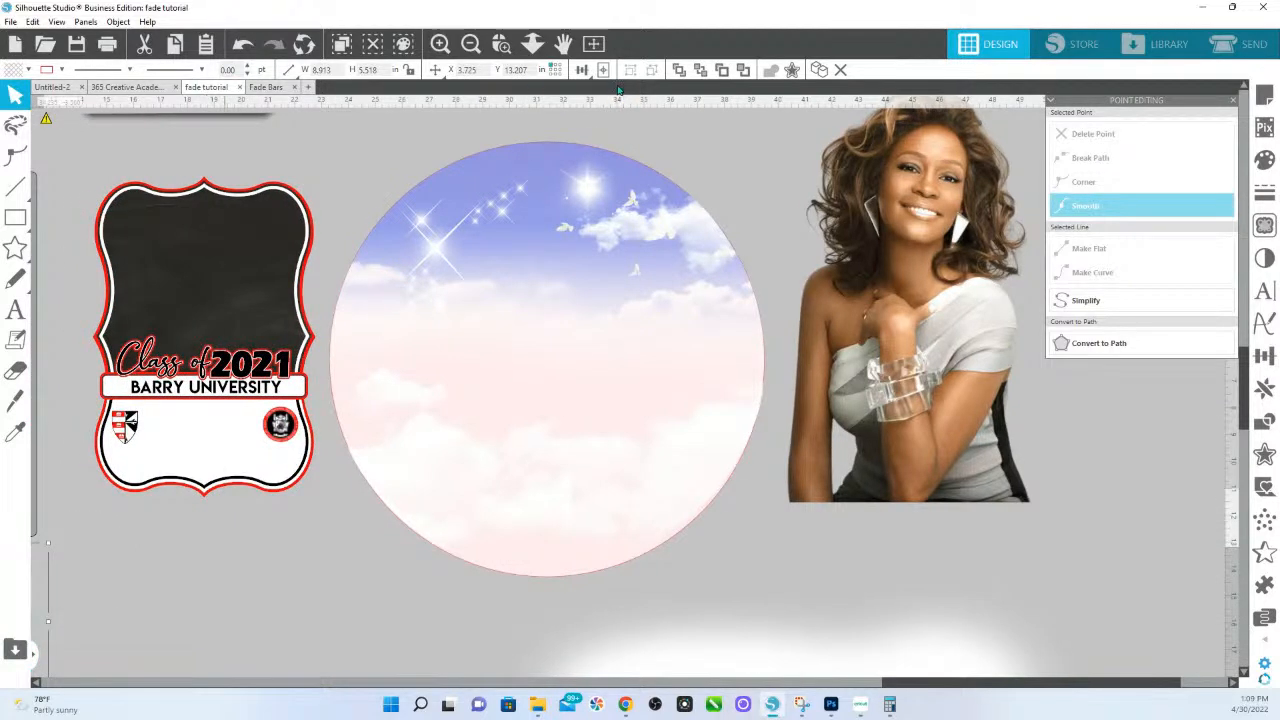
Step: Copy the uppermost bright red fade bar from Fade Bars into fade tutorial and place it at the Barry University frame's lower-left corner
click(262, 87)
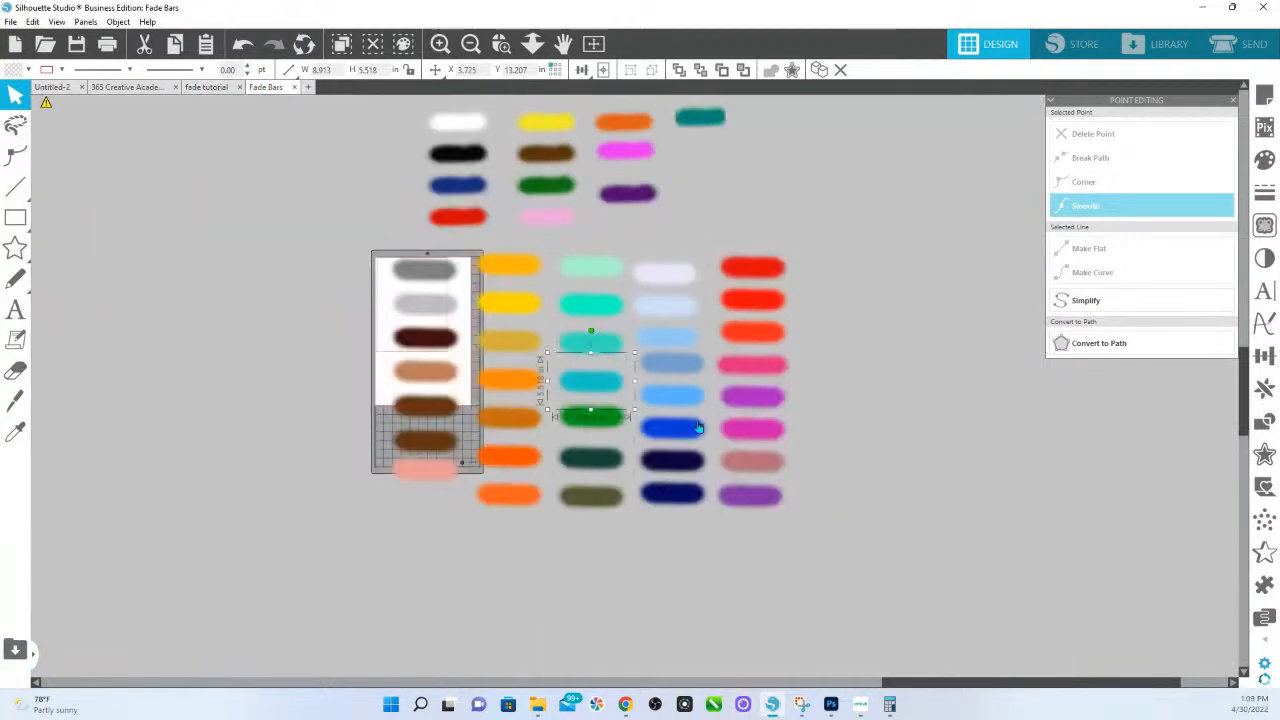
click(766, 268)
right_click(766, 268)
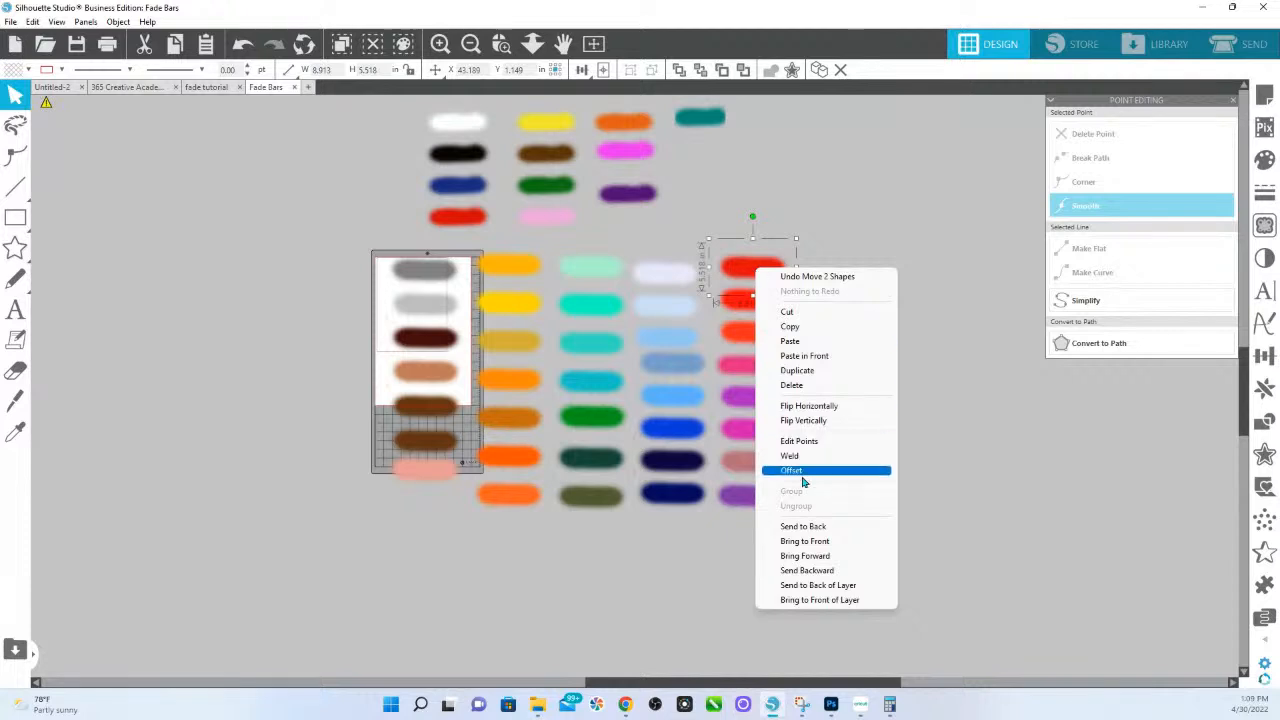
click(817, 328)
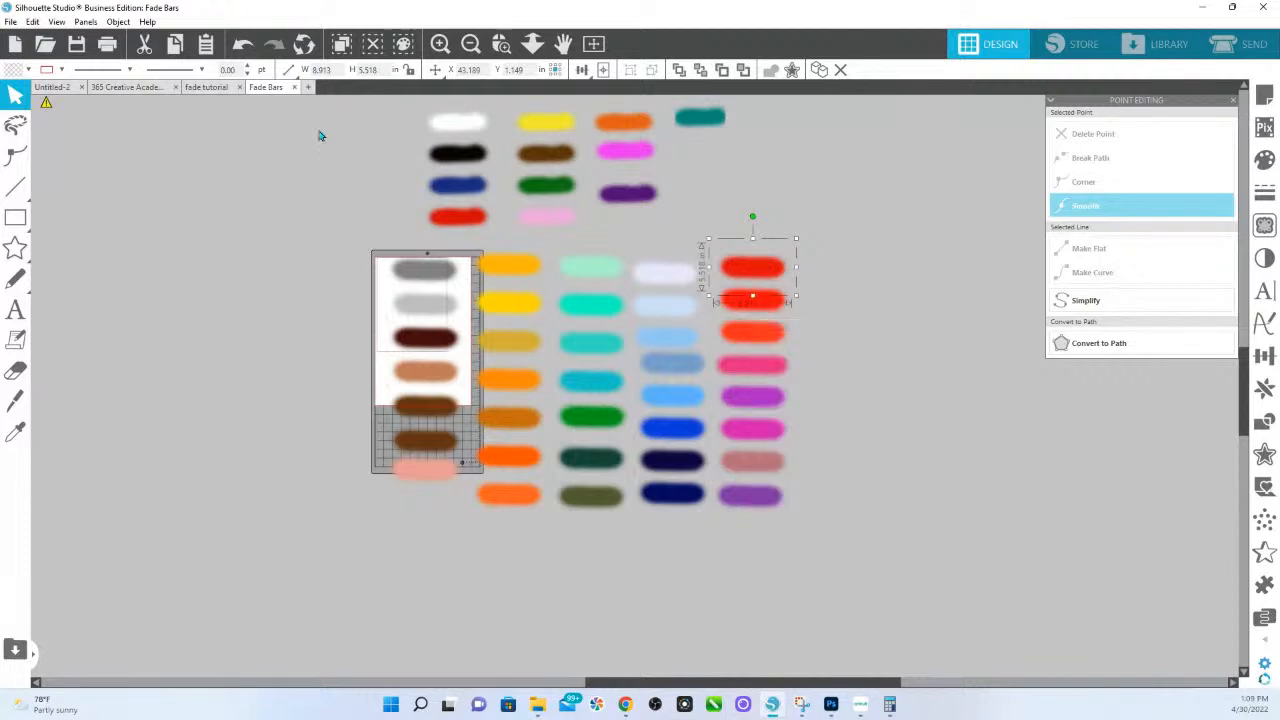
click(206, 87)
right_click(178, 587)
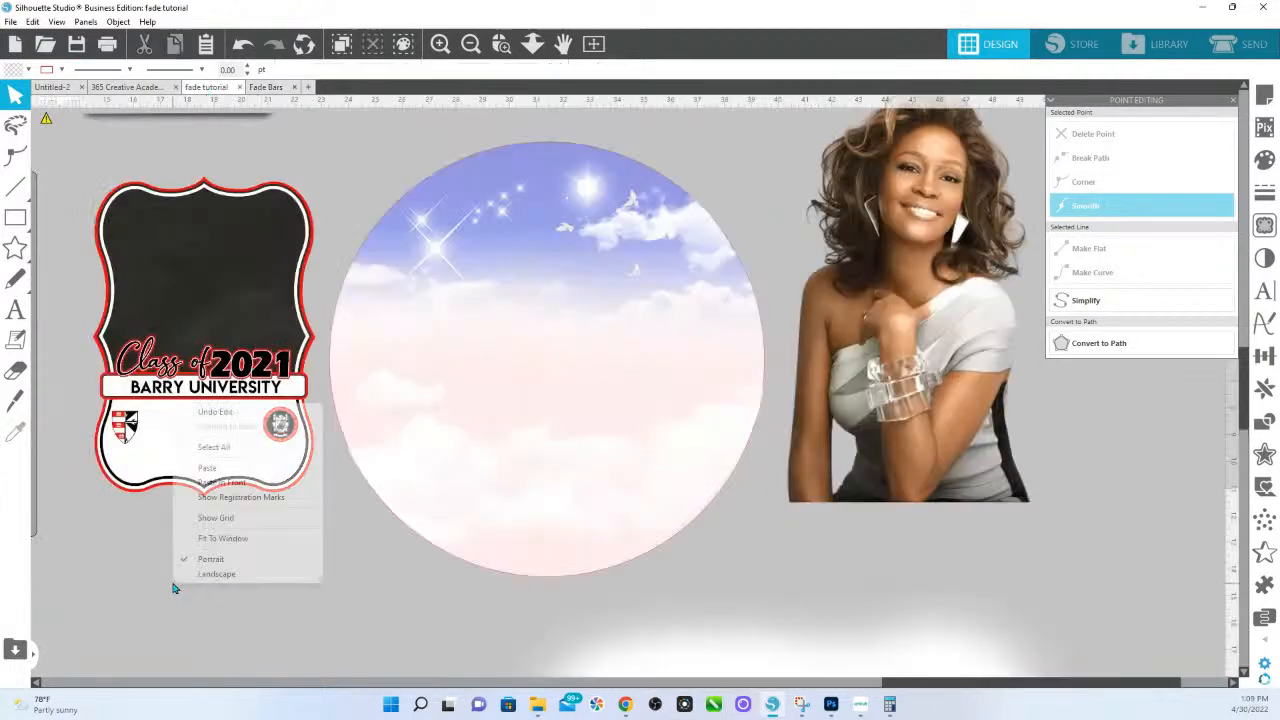
click(240, 482)
drag(615, 424, 125, 504)
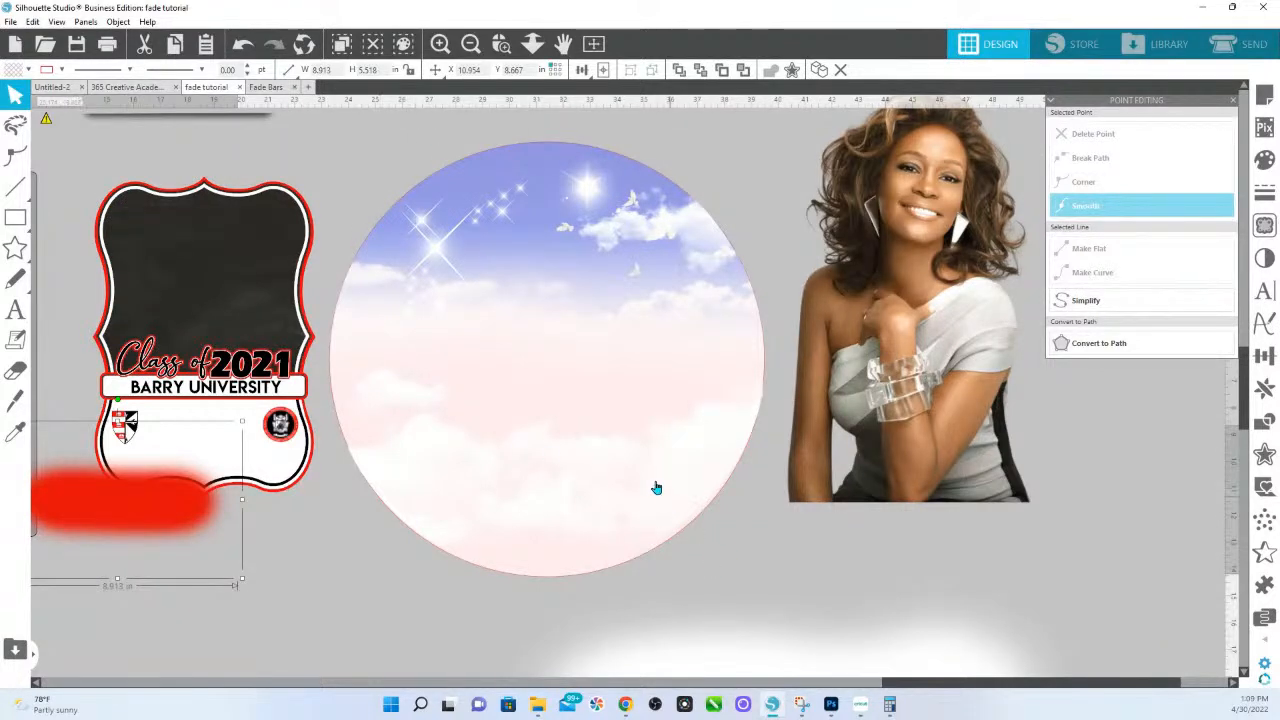
Step: Place the woman's portrait on the sky circle and scale it to about 9.9 in wide, its base near the circle's lower edge
scroll(630, 495, down, 1)
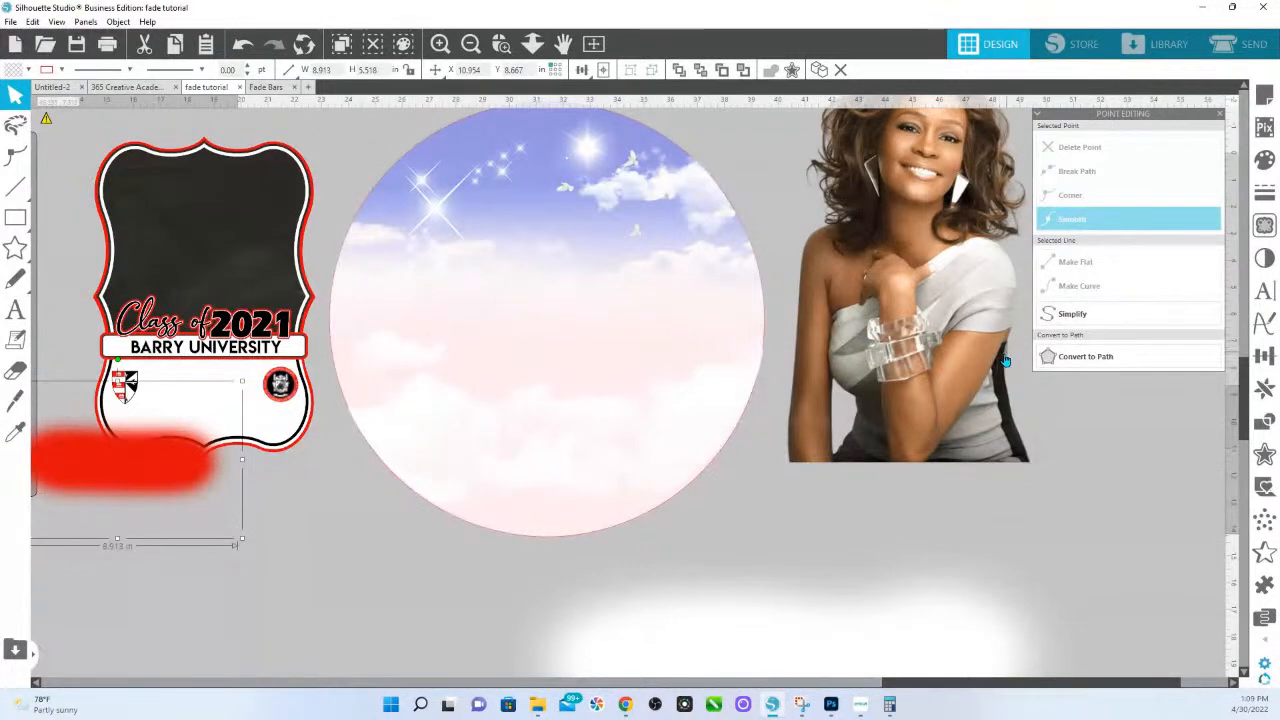
drag(938, 240, 584, 279)
scroll(705, 205, up, 1)
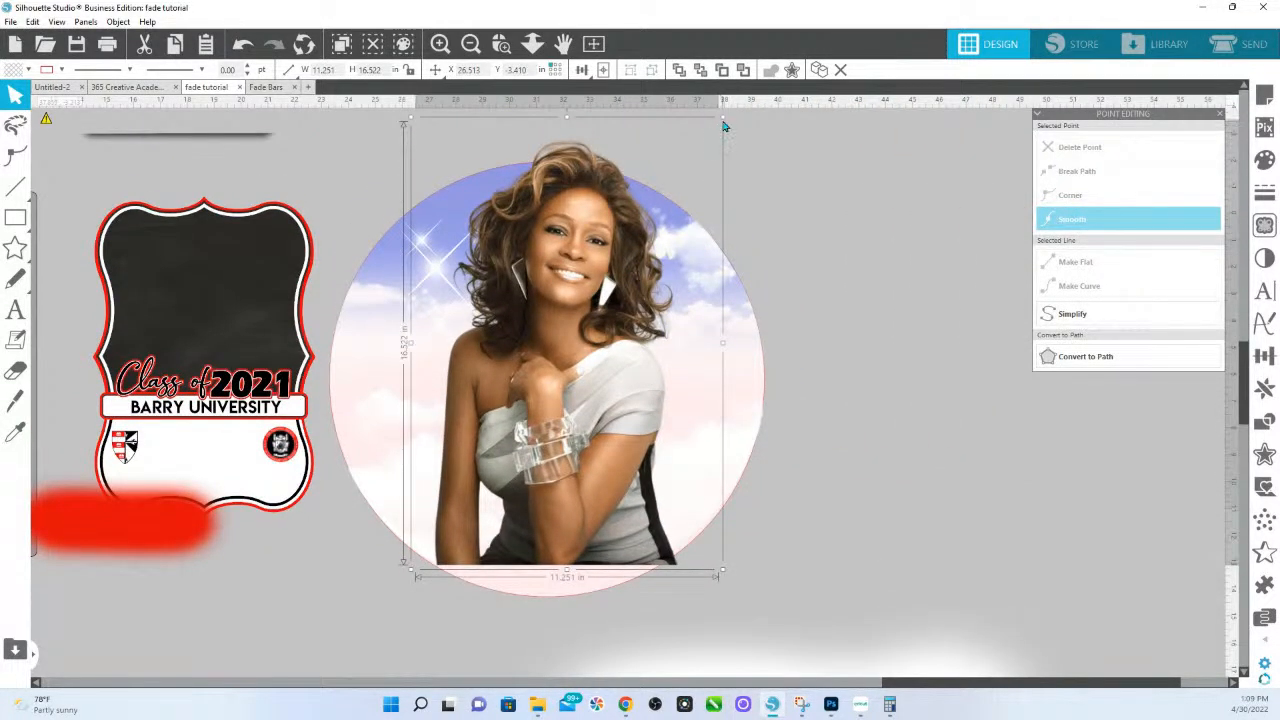
drag(720, 122, 625, 218)
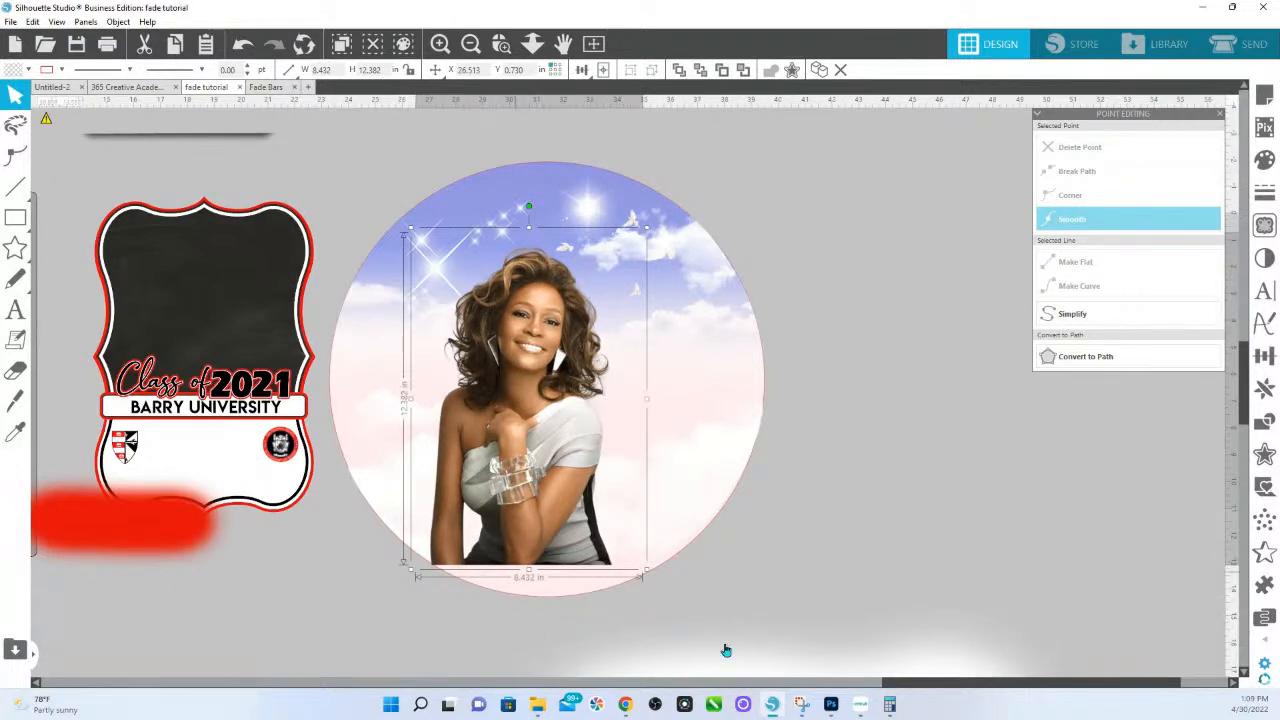
drag(648, 230, 706, 194)
drag(528, 335, 537, 369)
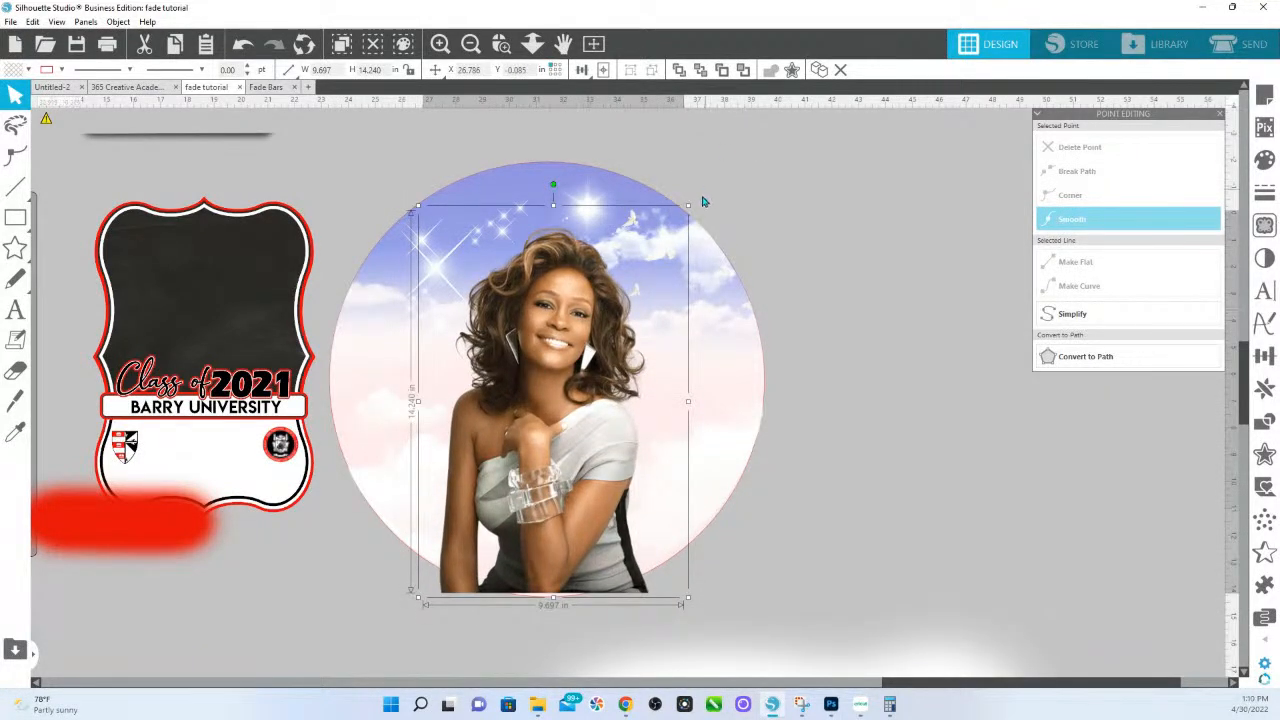
drag(687, 206, 693, 198)
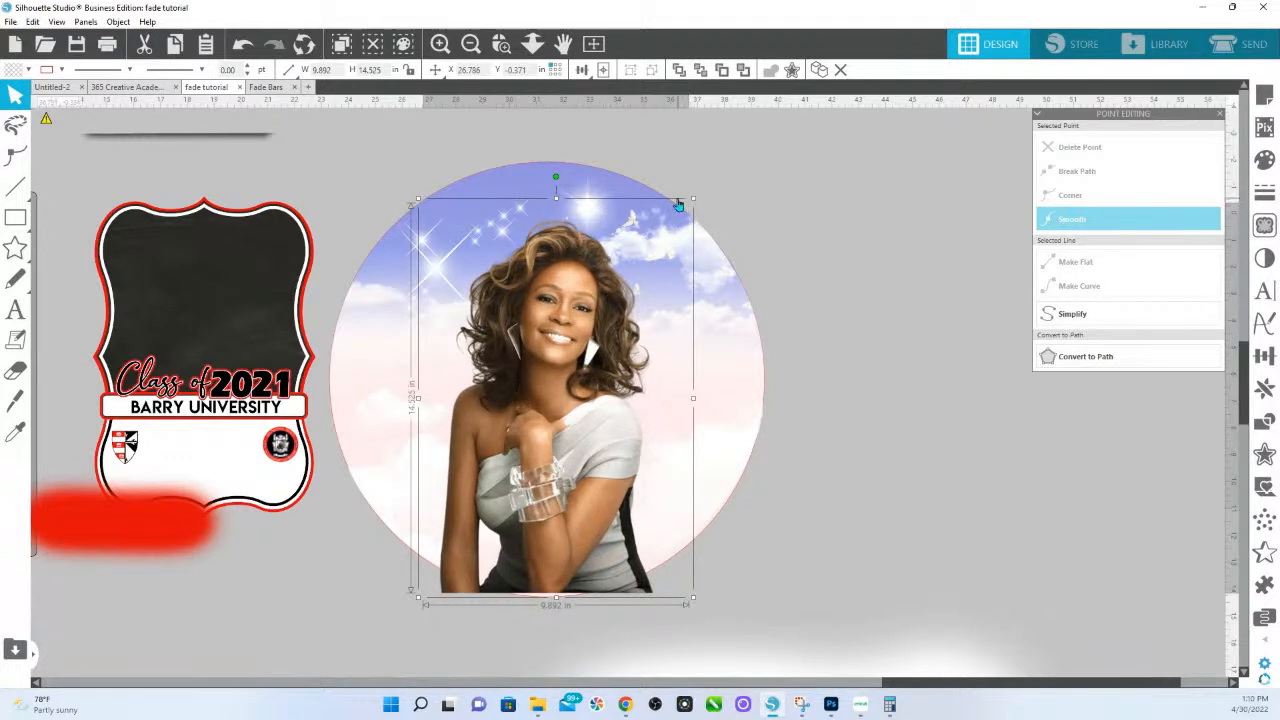
click(548, 166)
drag(547, 161, 566, 150)
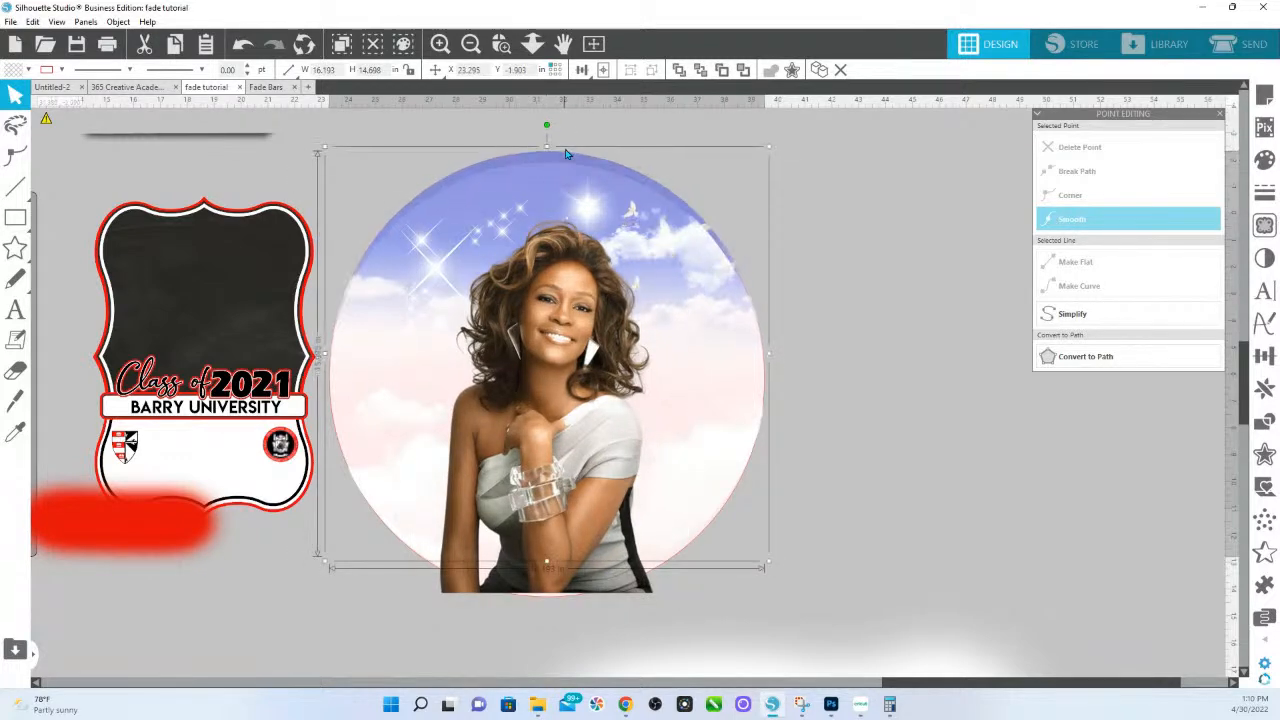
key(ctrl+z)
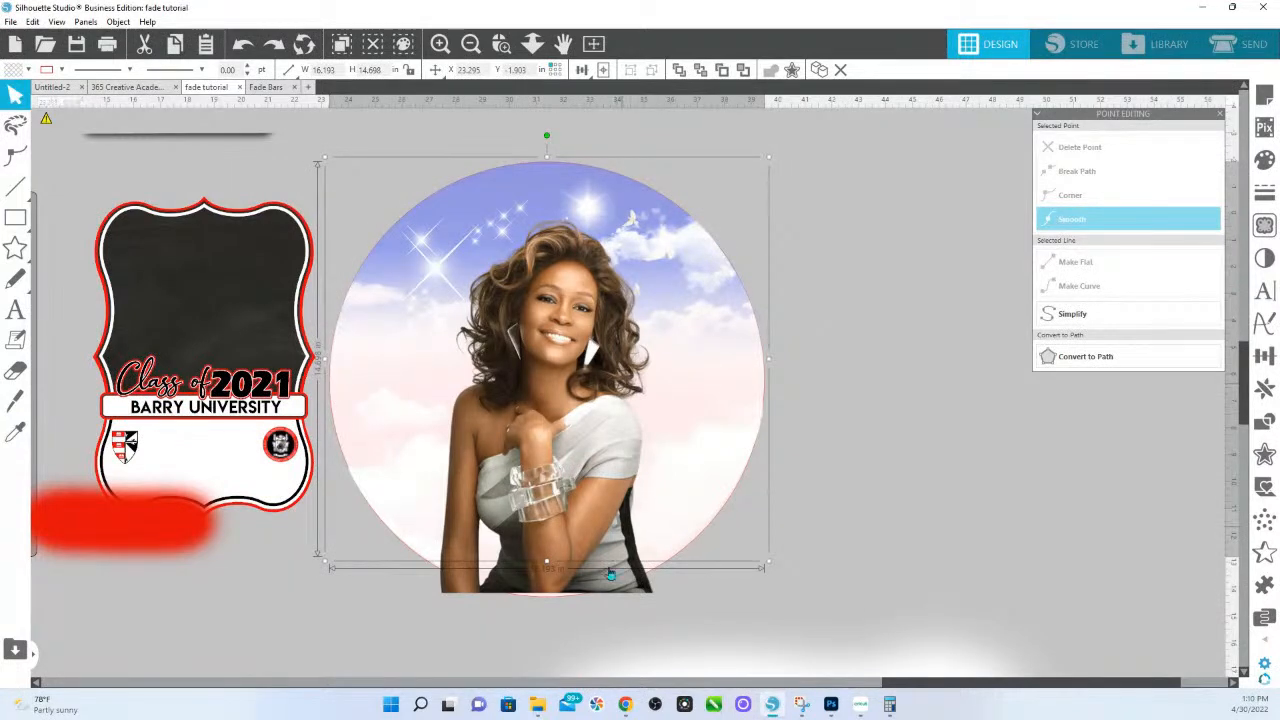
Step: Move the large white fade bar away from the circle toward the far lower right of the workspace
click(656, 576)
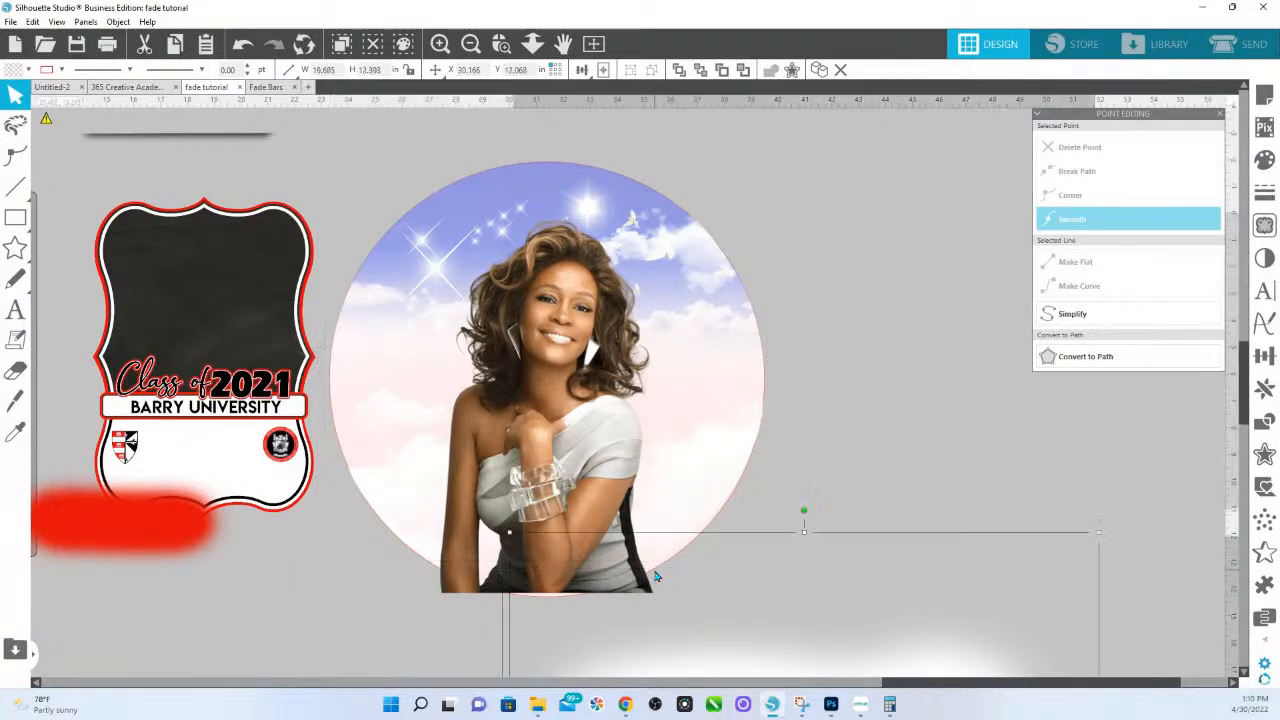
drag(700, 609, 1168, 643)
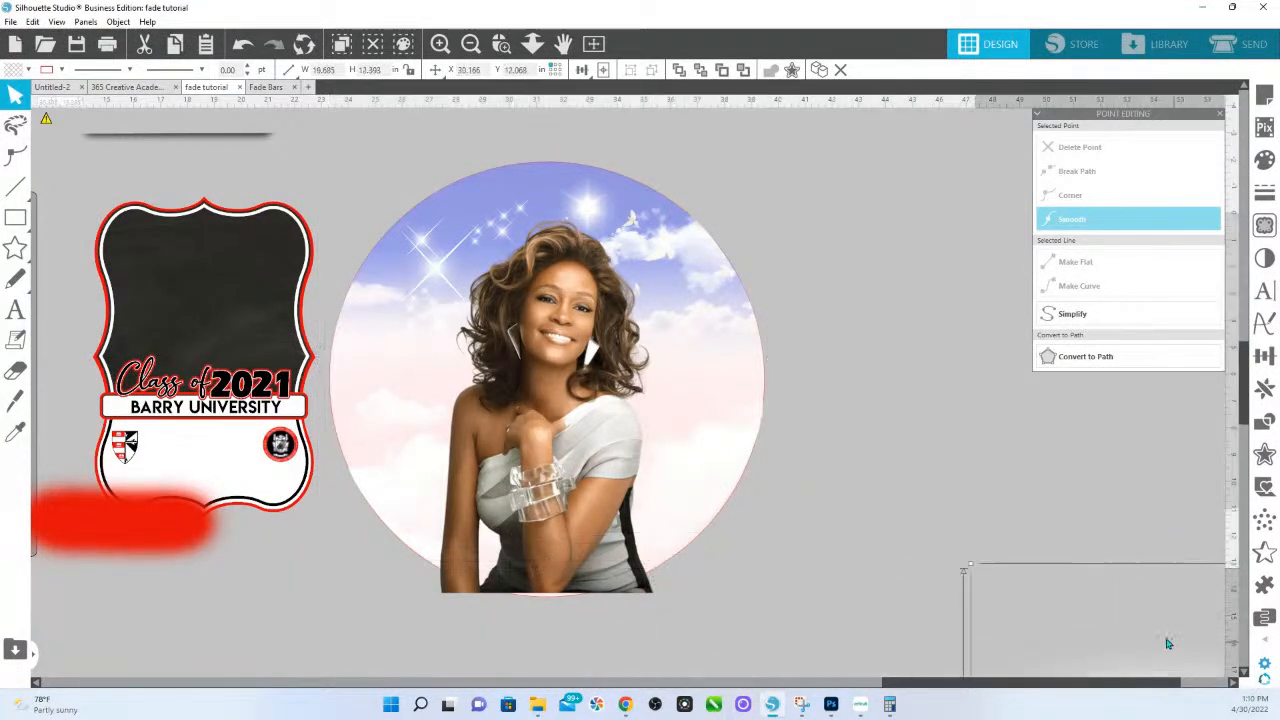
click(546, 605)
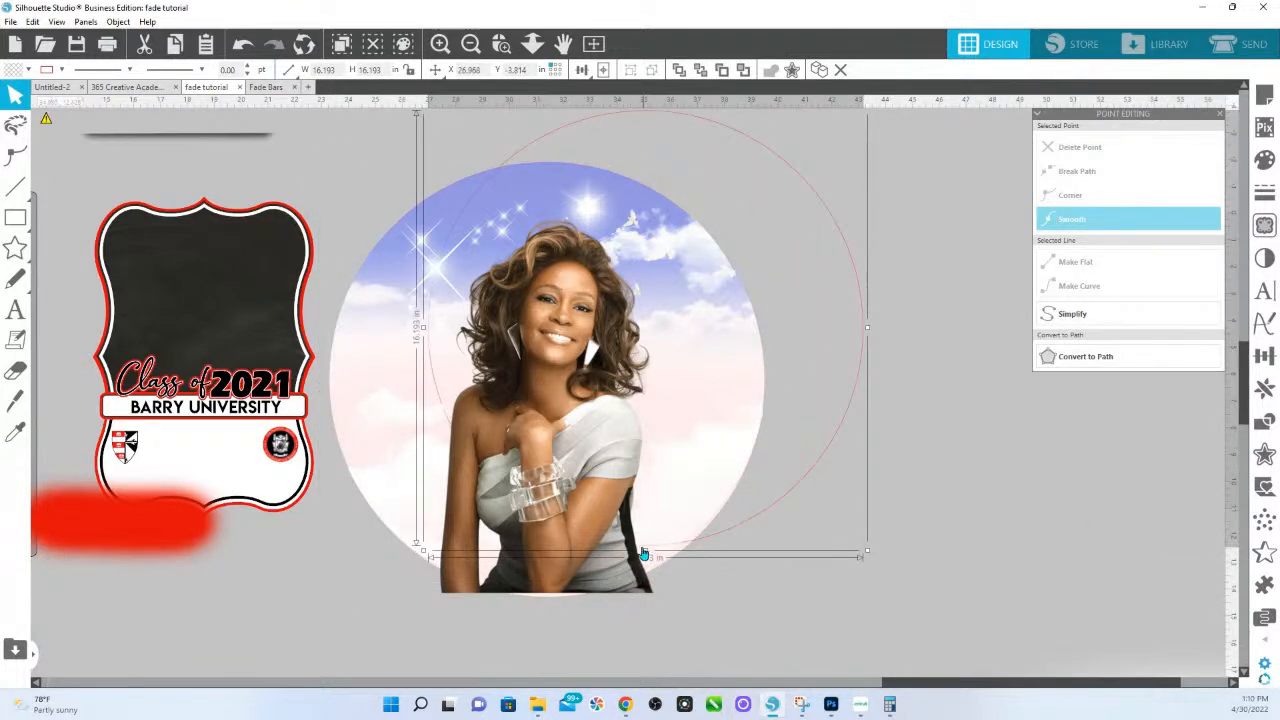
key(ctrl+z)
Step: Duplicate the circle outline in place and lower the portrait slightly so its base overlaps the circle's lower edge
key(ctrl+c)
key(ctrl+f)
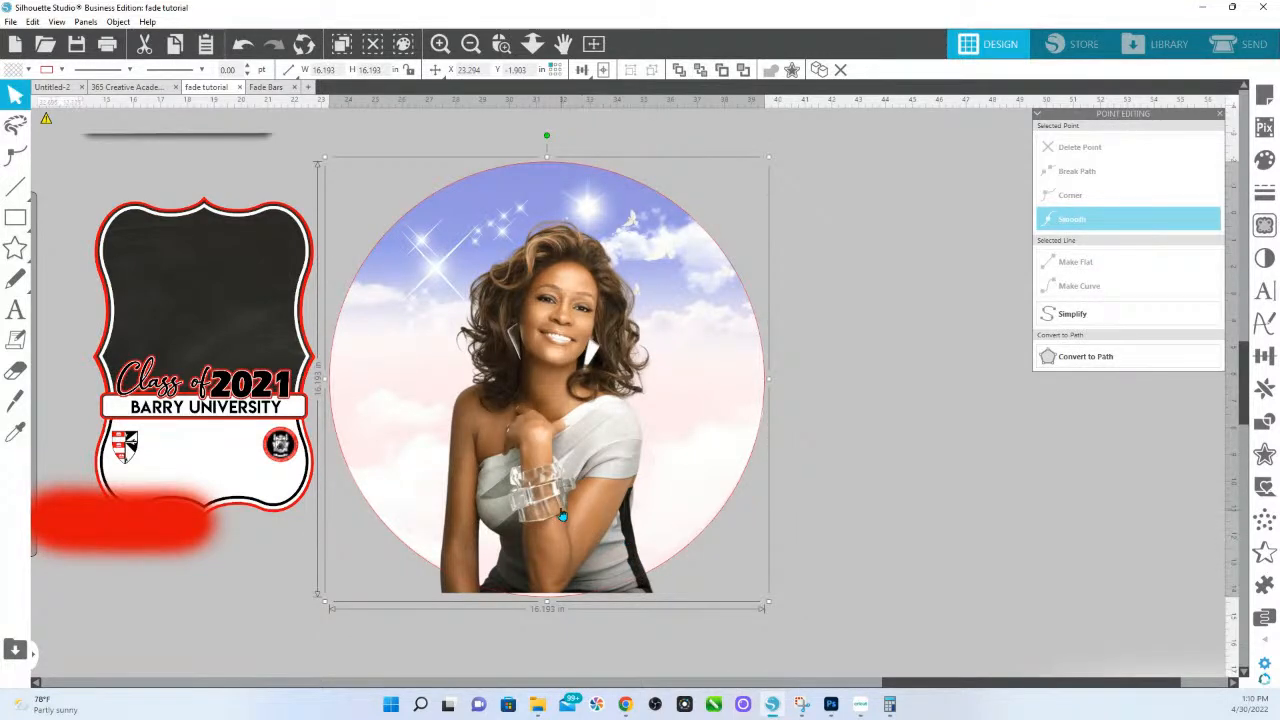
click(838, 492)
drag(625, 596, 628, 601)
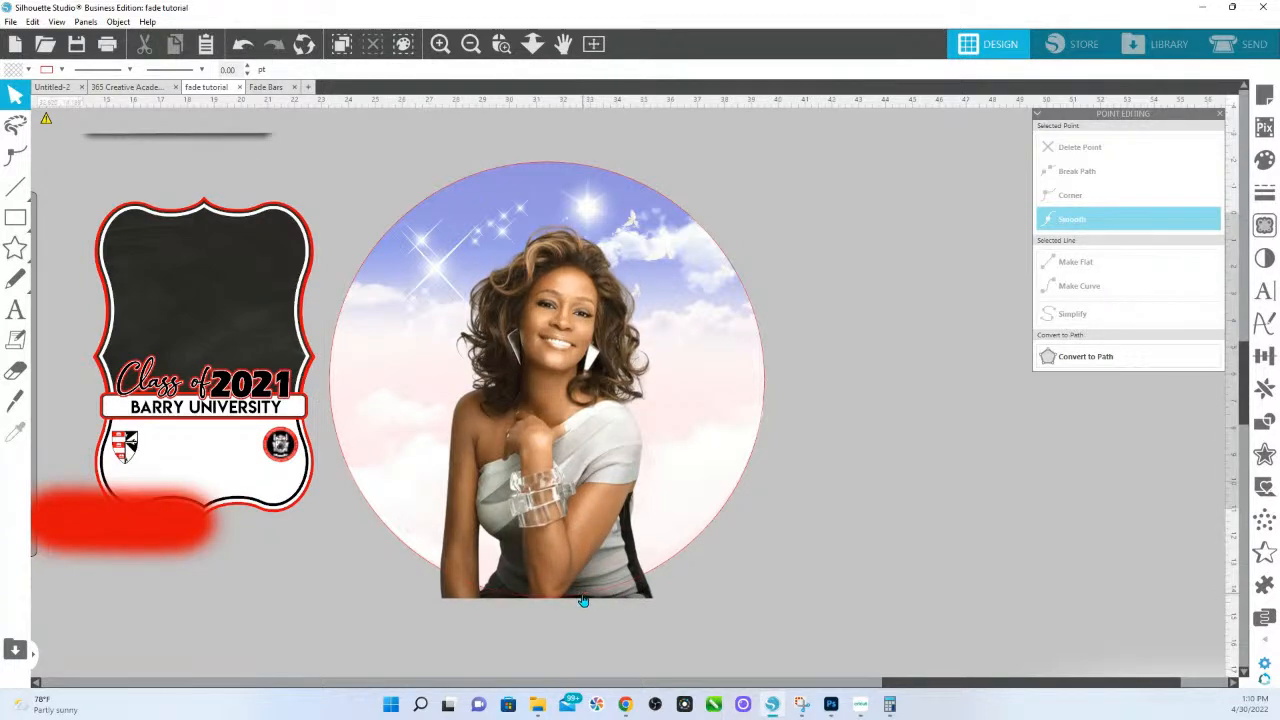
Step: Crop the portrait to the circle by selecting both the portrait and the circle outline
click(585, 599)
click(820, 486)
click(590, 594)
shift+click(590, 597)
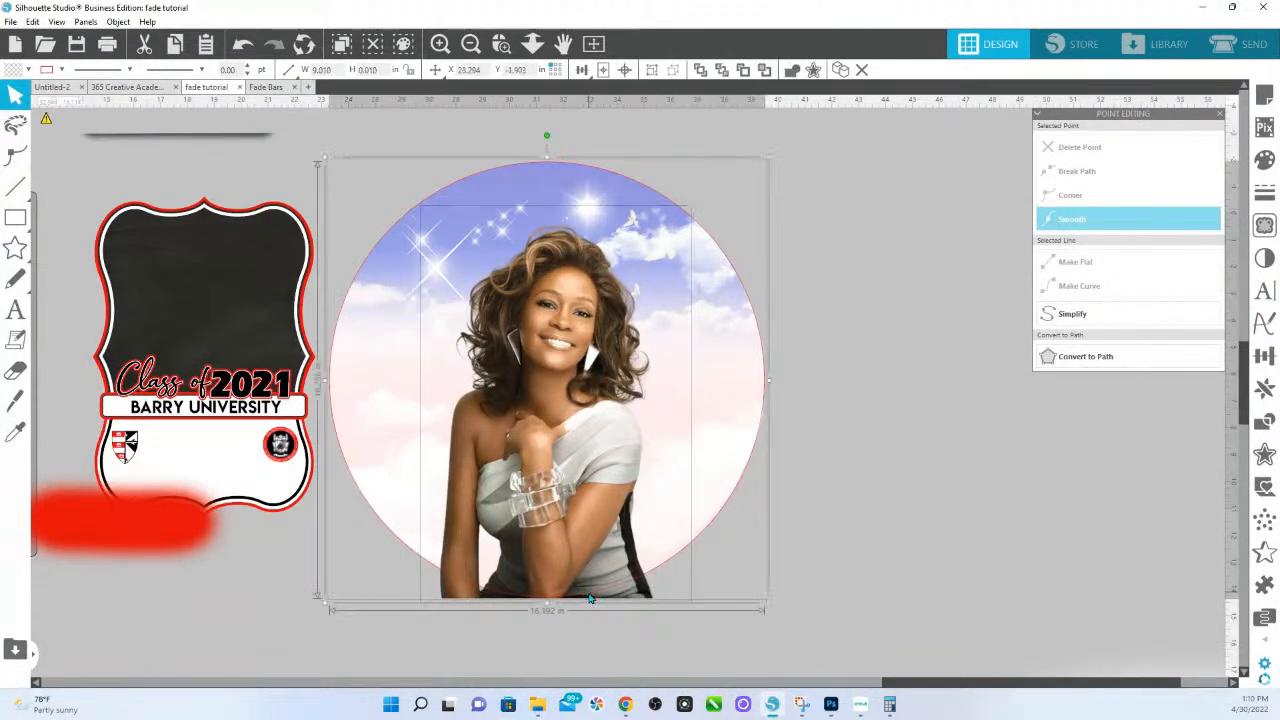
click(1262, 425)
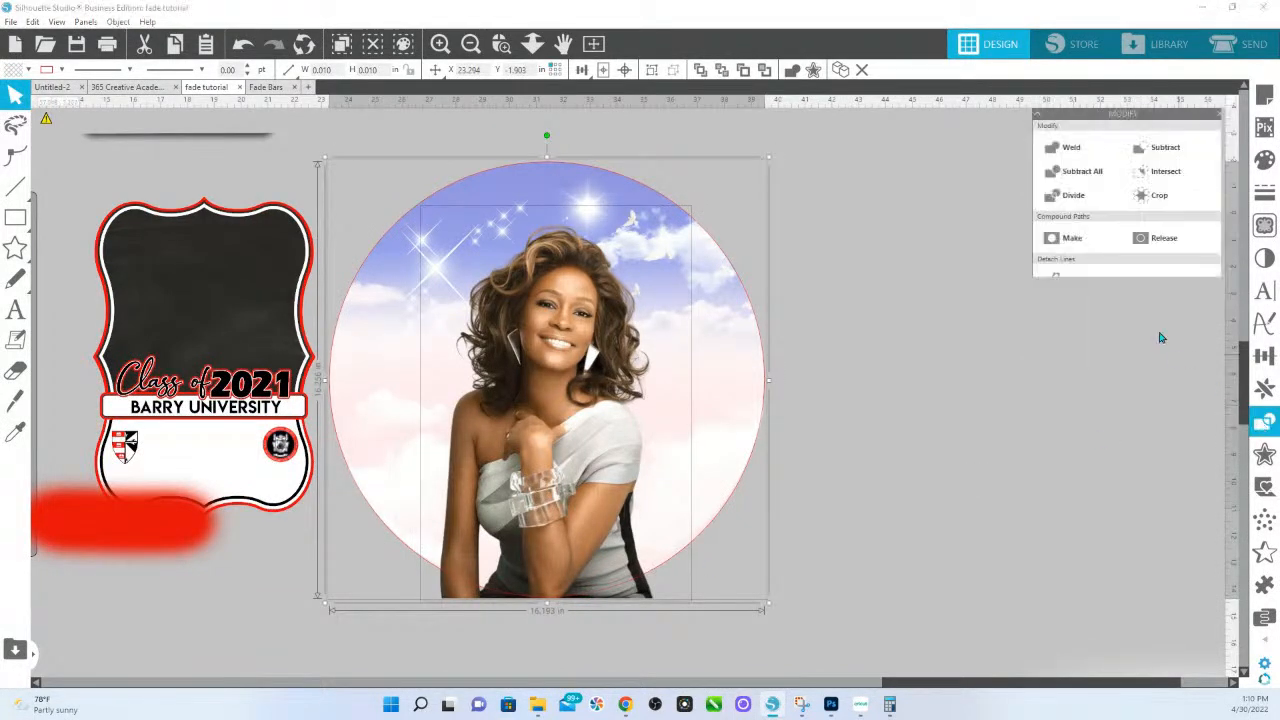
click(1163, 198)
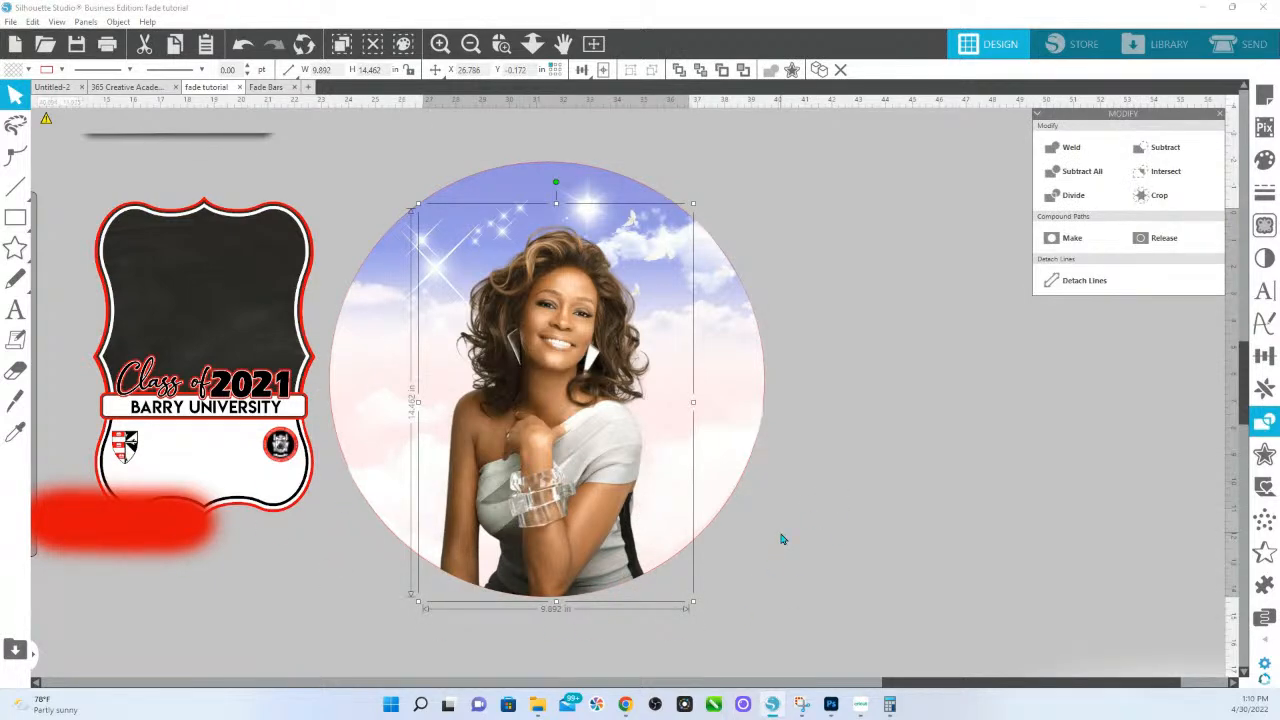
Step: Undo the portrait's crop and move the uncropped portrait off the sky circle to its right side
key(i)
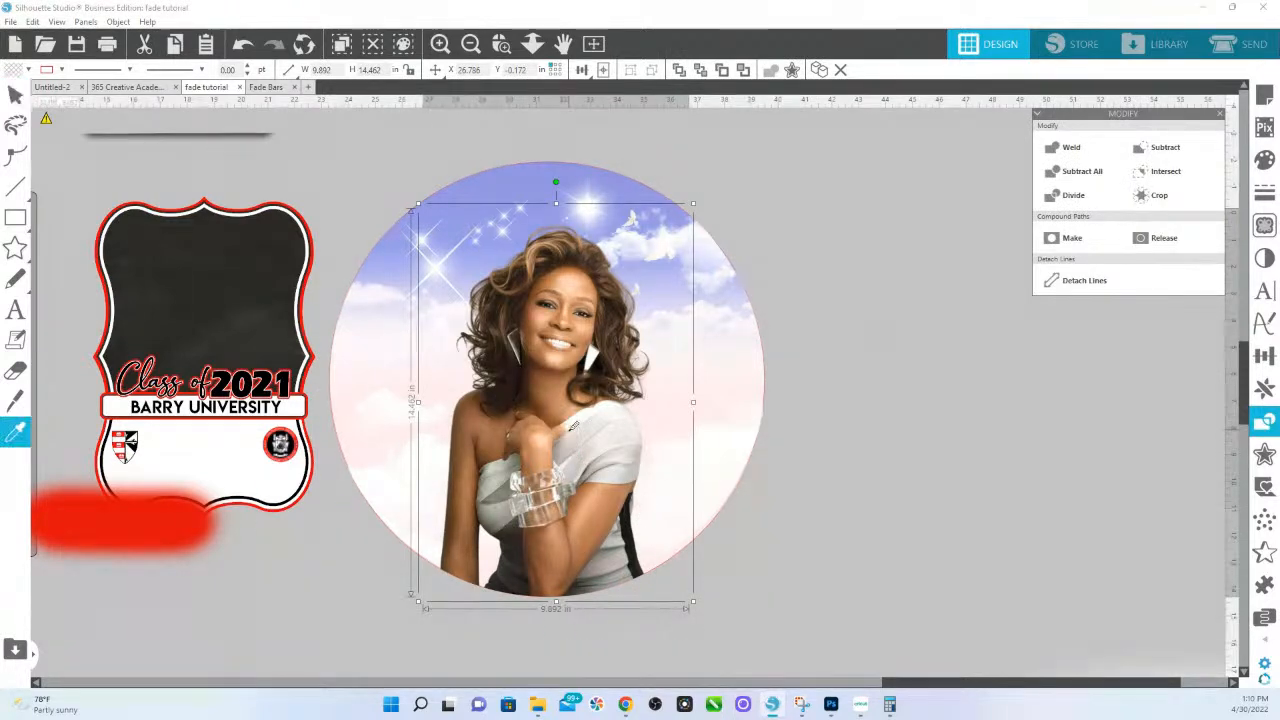
key(ctrl+z)
click(548, 446)
click(548, 446)
key(i)
click(556, 446)
click(590, 508)
drag(578, 510, 576, 462)
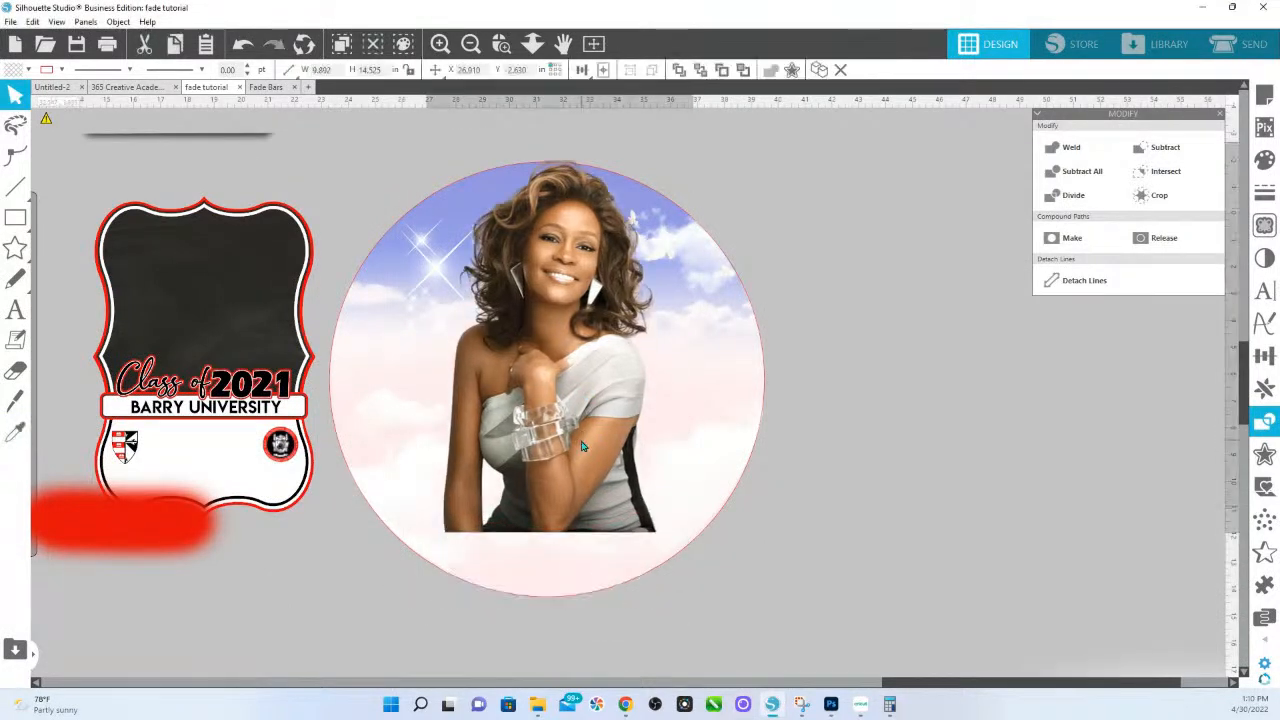
key(ctrl+z)
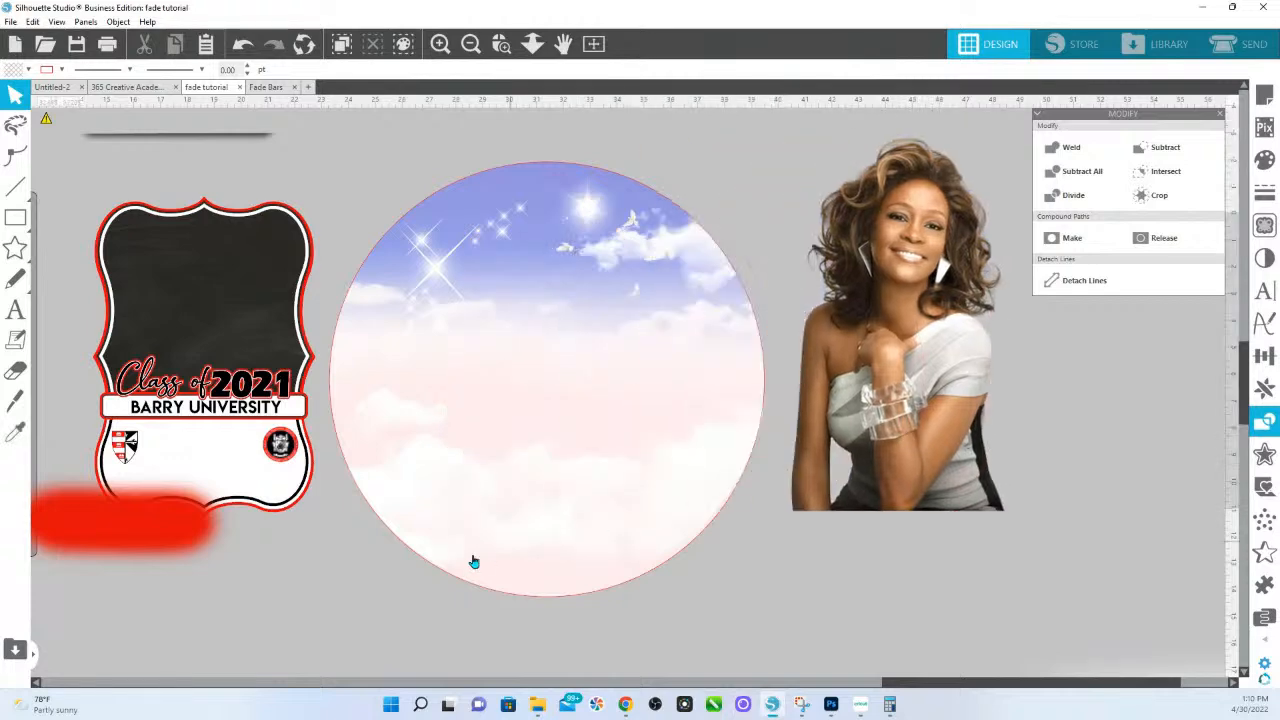
drag(878, 463, 824, 469)
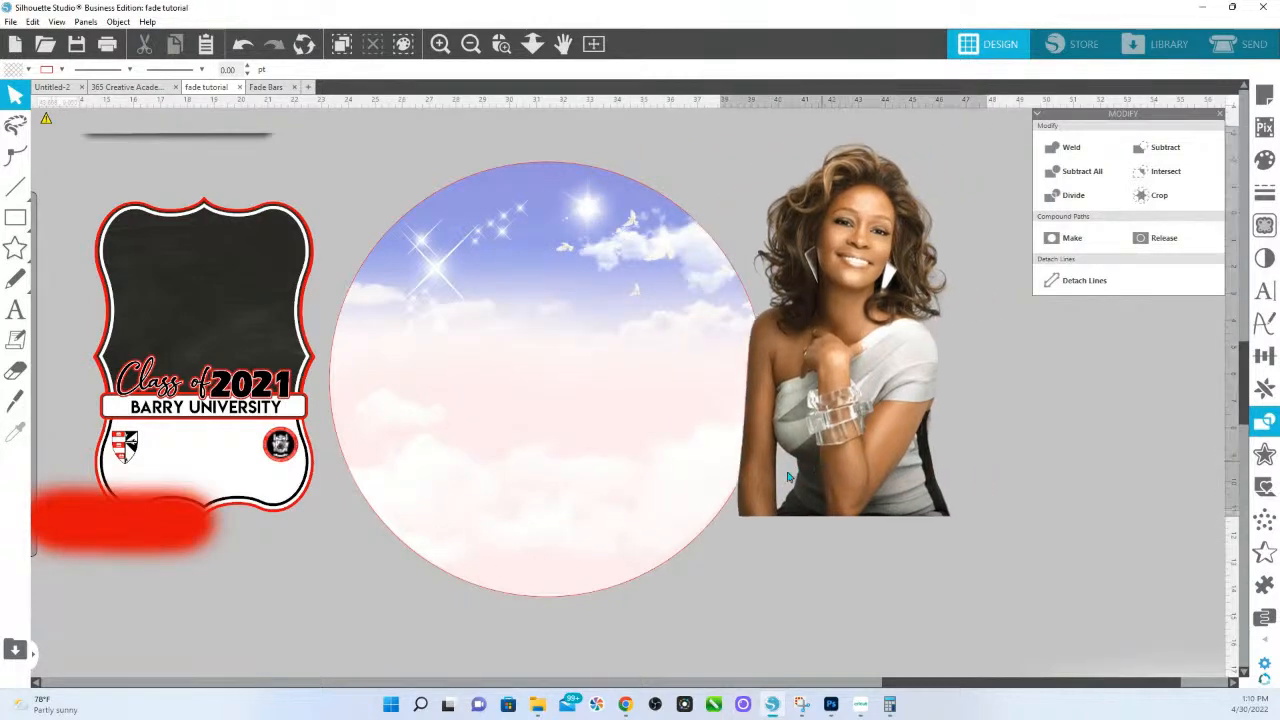
Step: Bring the two lower cloud images to the front and move the portrait back onto the circle behind them
click(706, 497)
click(425, 499)
right_click(414, 497)
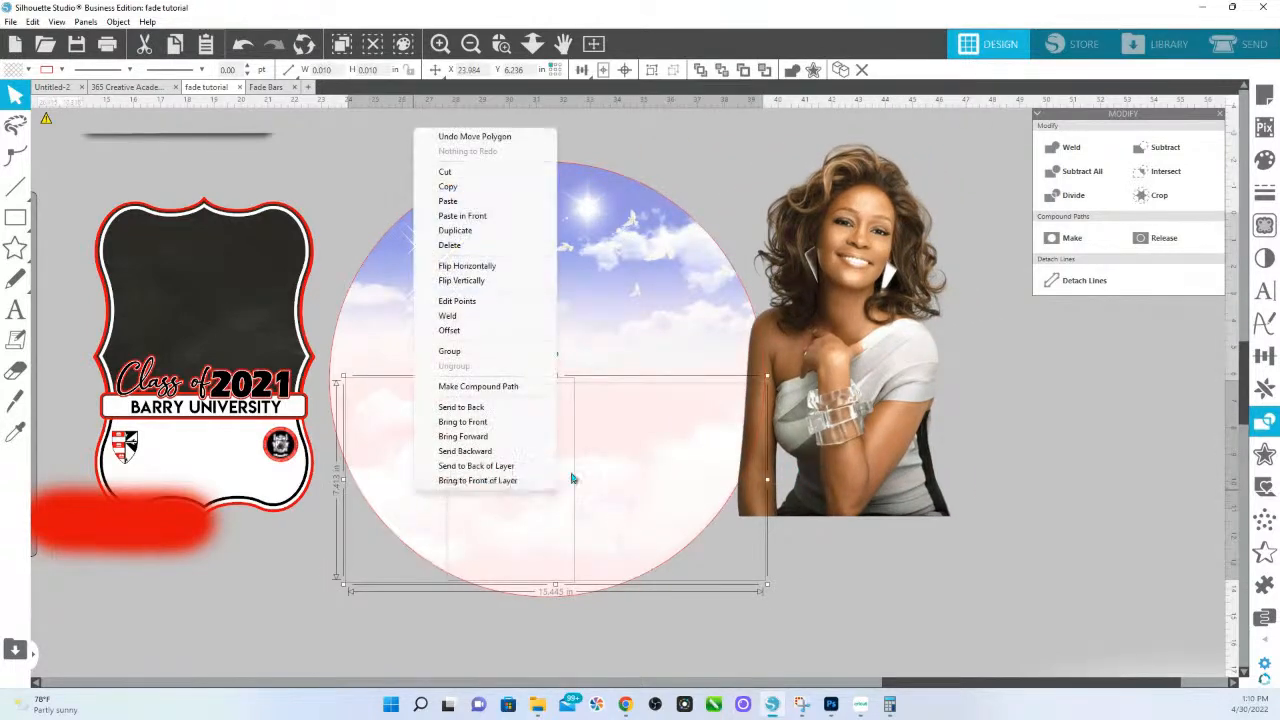
click(514, 426)
drag(898, 445, 578, 423)
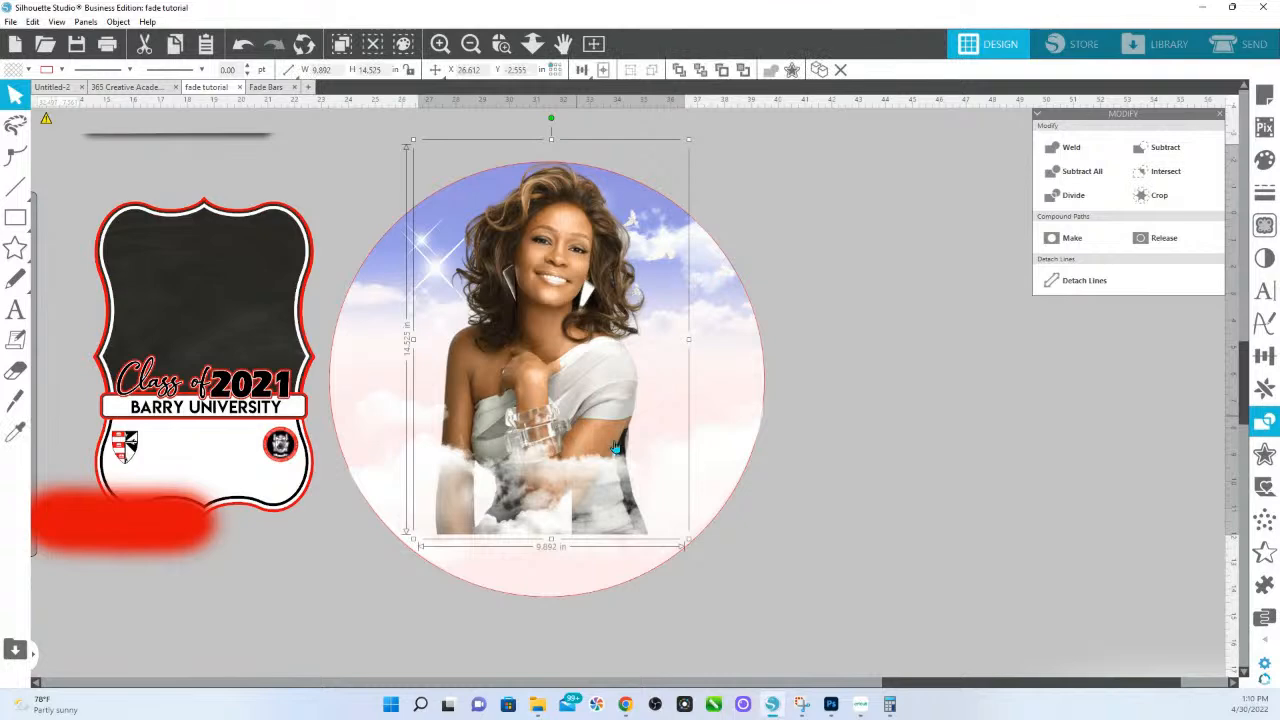
Step: Scale the portrait down to about 8.86 by 13.02 inches and centre it within the sky circle
drag(688, 540, 637, 488)
drag(555, 414, 570, 413)
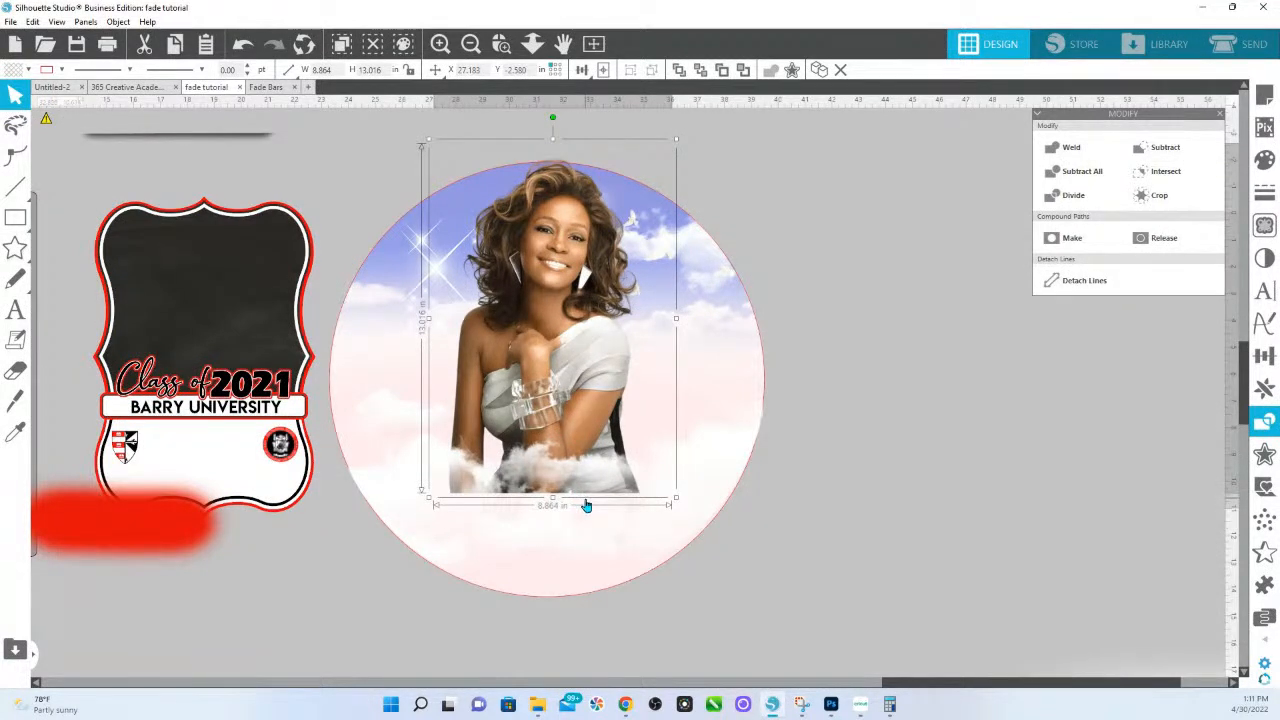
Step: Move the white fade bar onto the circle's lower part and raise it to cover the portrait's bottom edge
scroll(690, 500, down, 3)
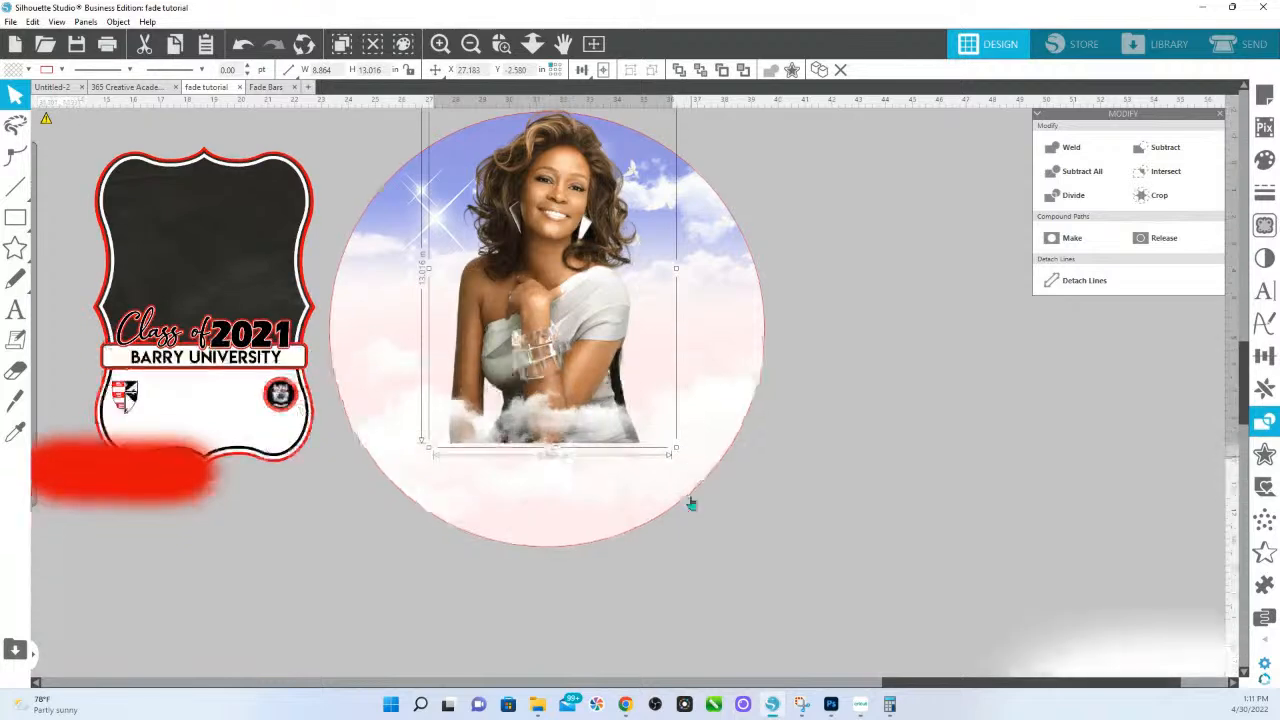
drag(1147, 610, 454, 448)
key(Escape)
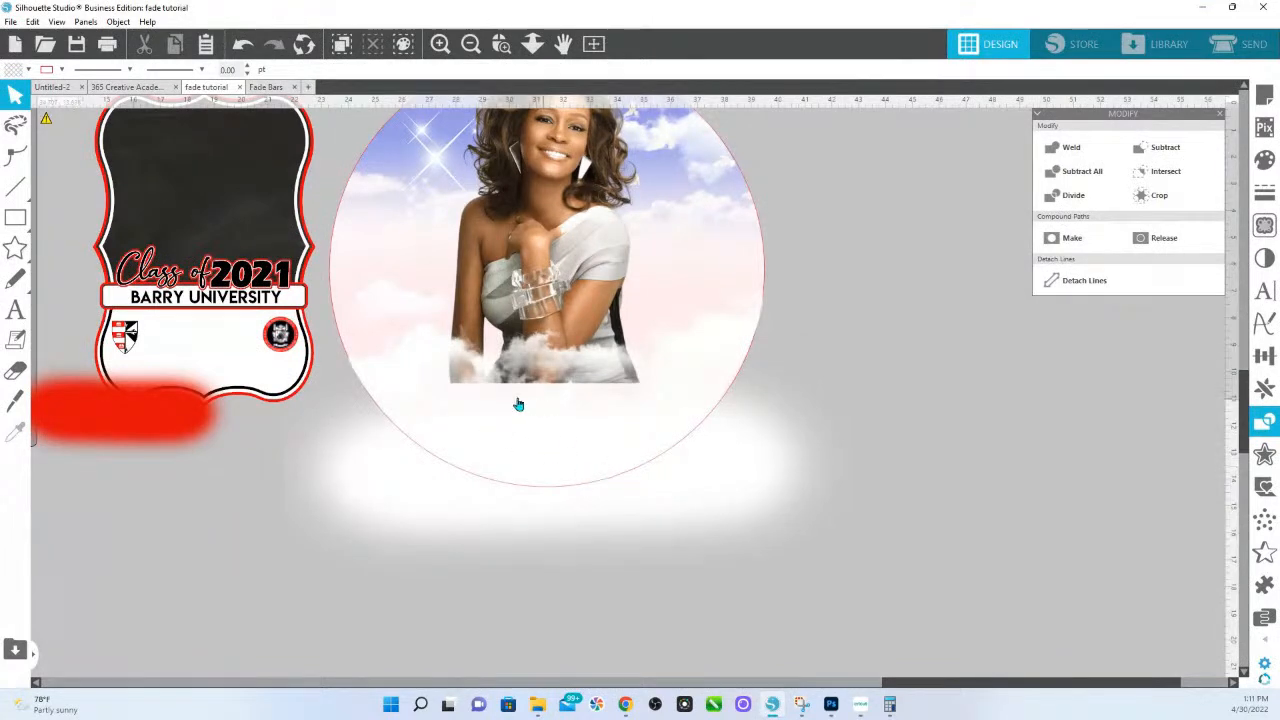
click(614, 478)
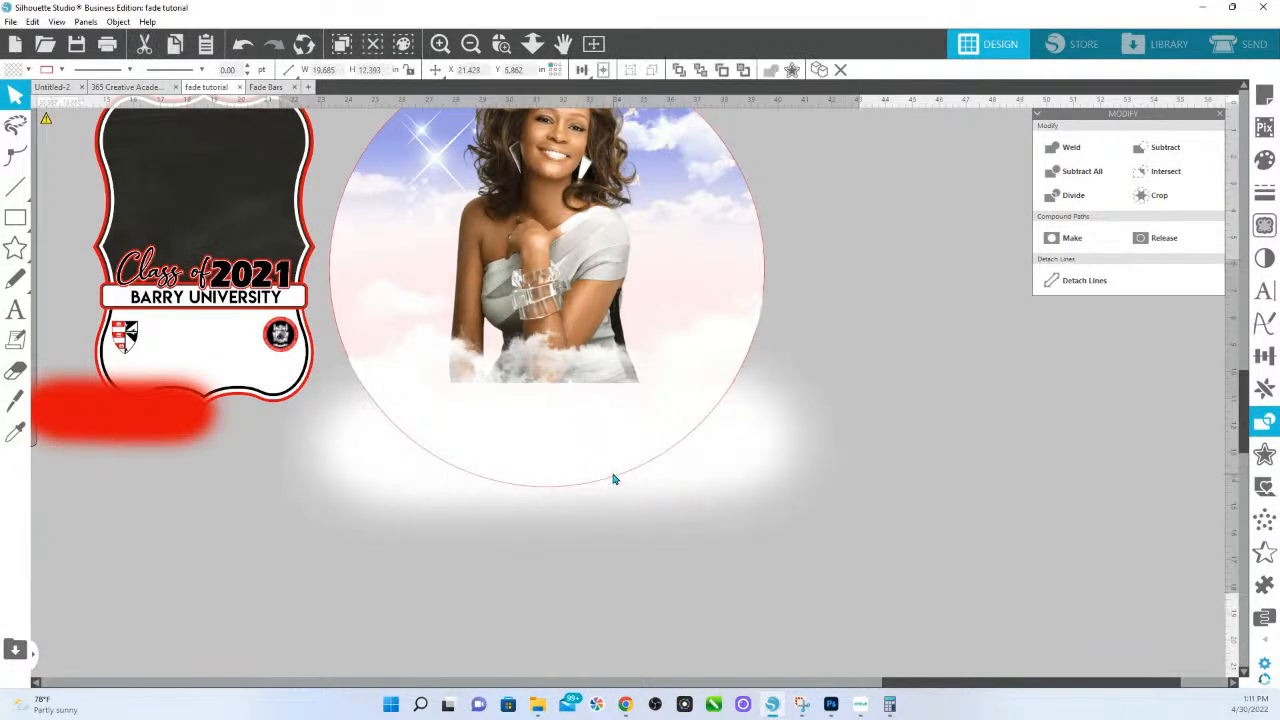
drag(605, 480, 606, 448)
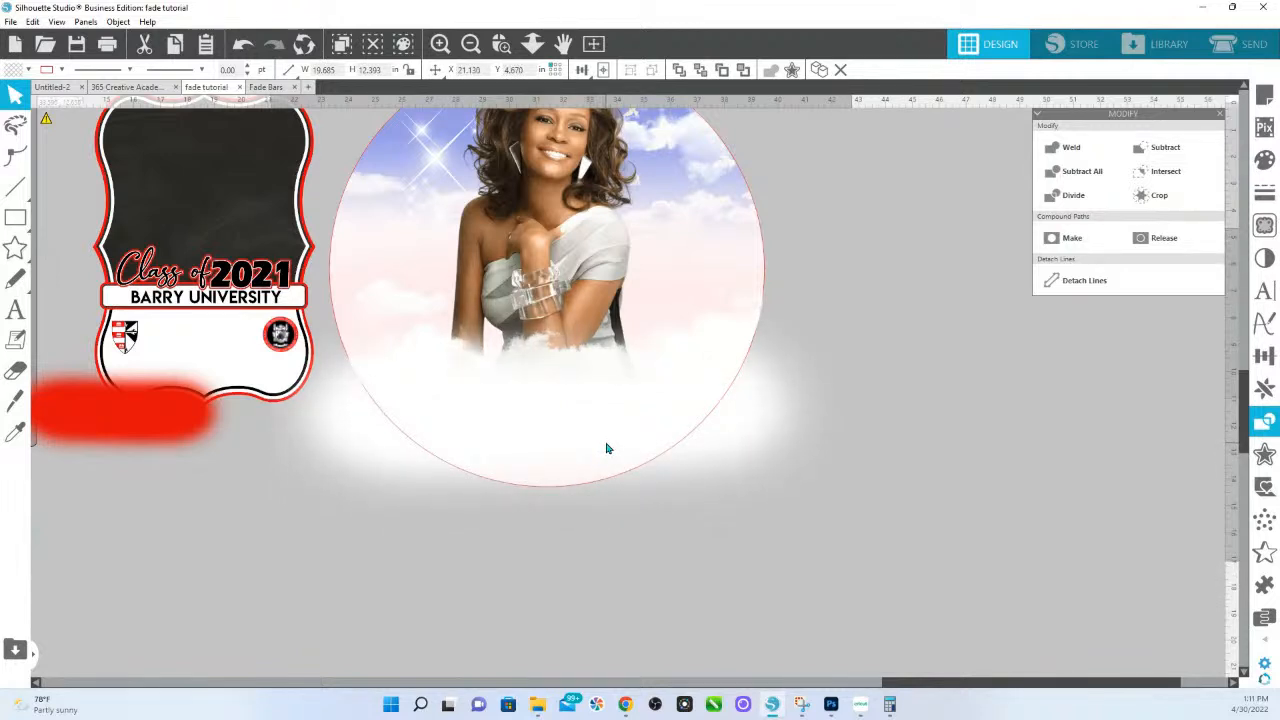
key(Escape)
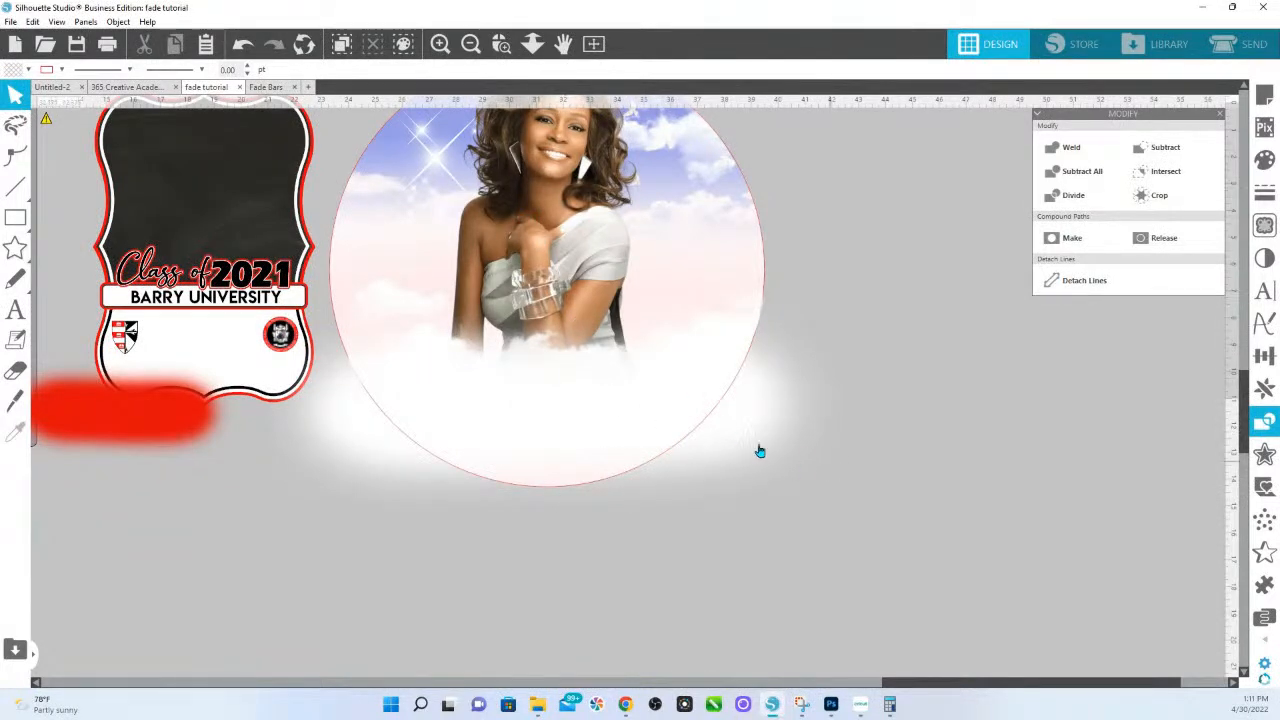
click(486, 268)
right_click(542, 207)
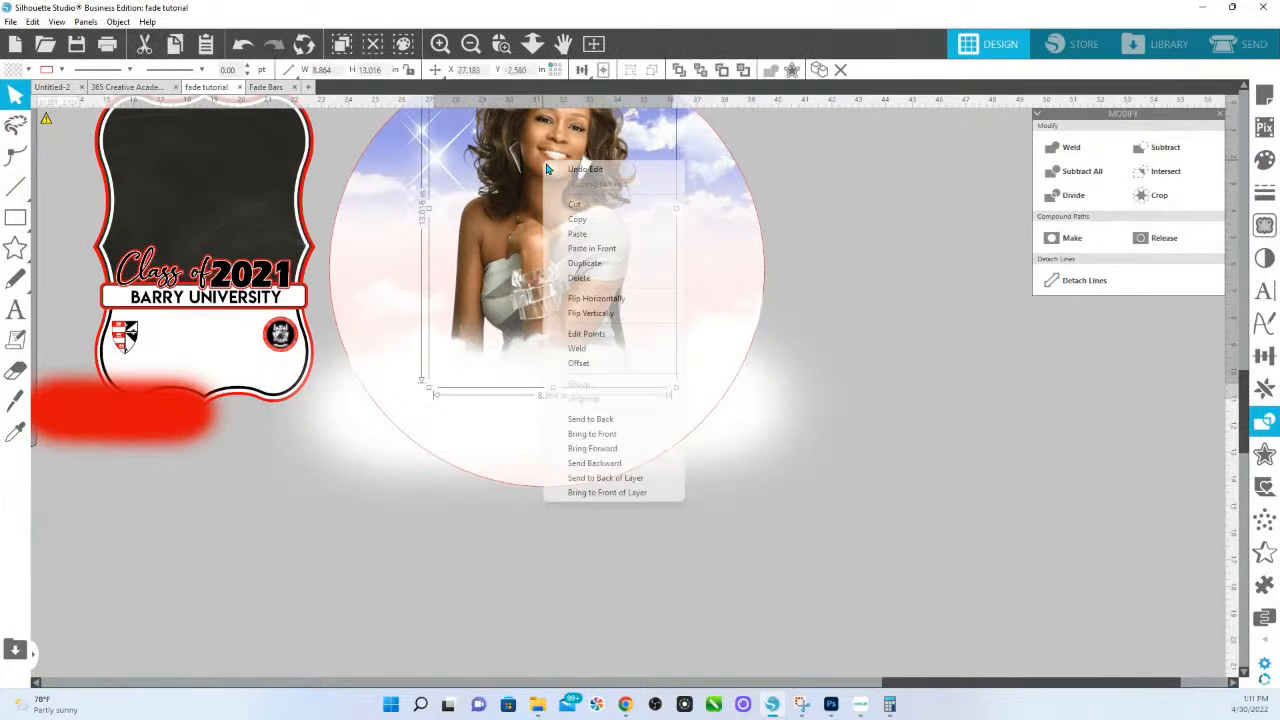
click(754, 432)
click(558, 153)
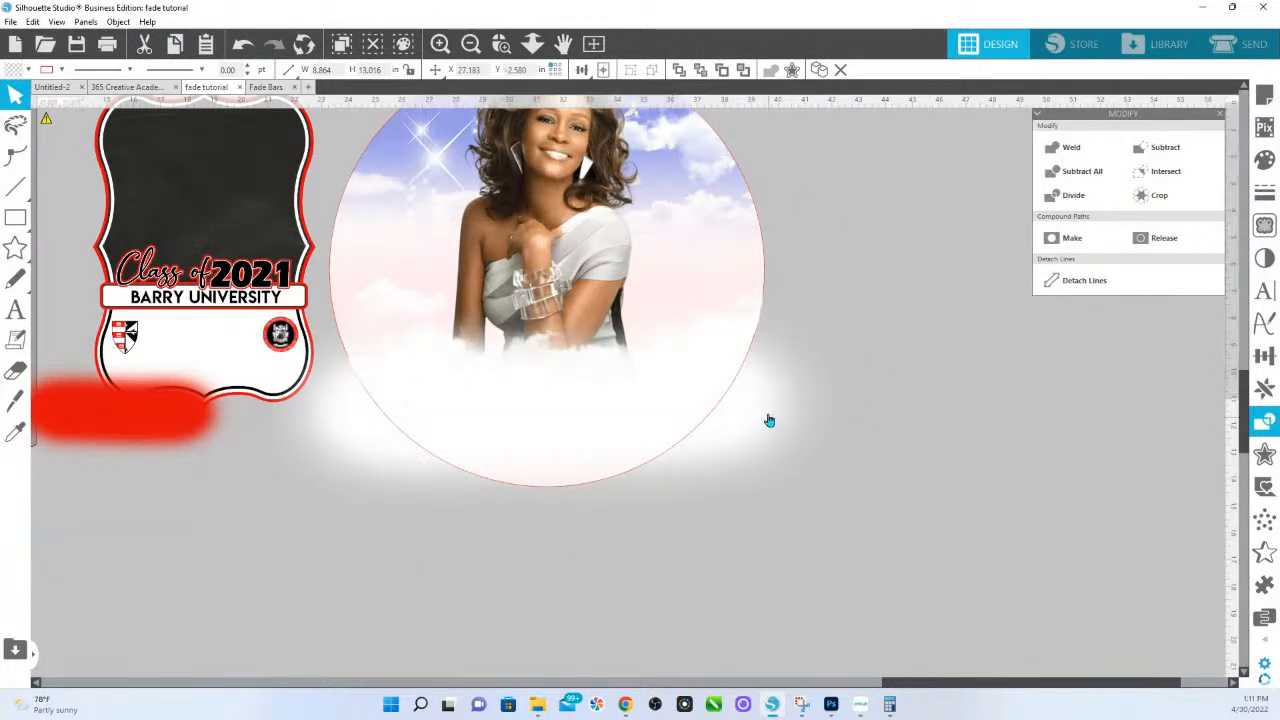
scroll(766, 423, up, 2)
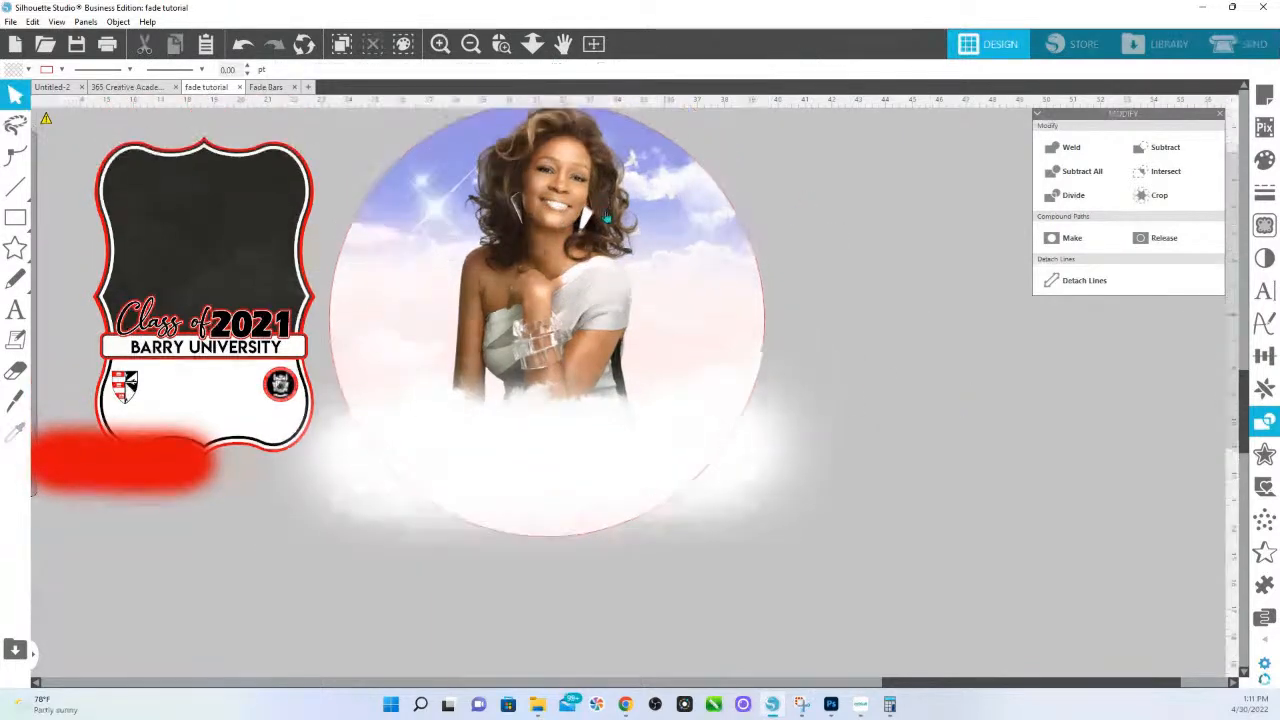
click(760, 472)
click(888, 300)
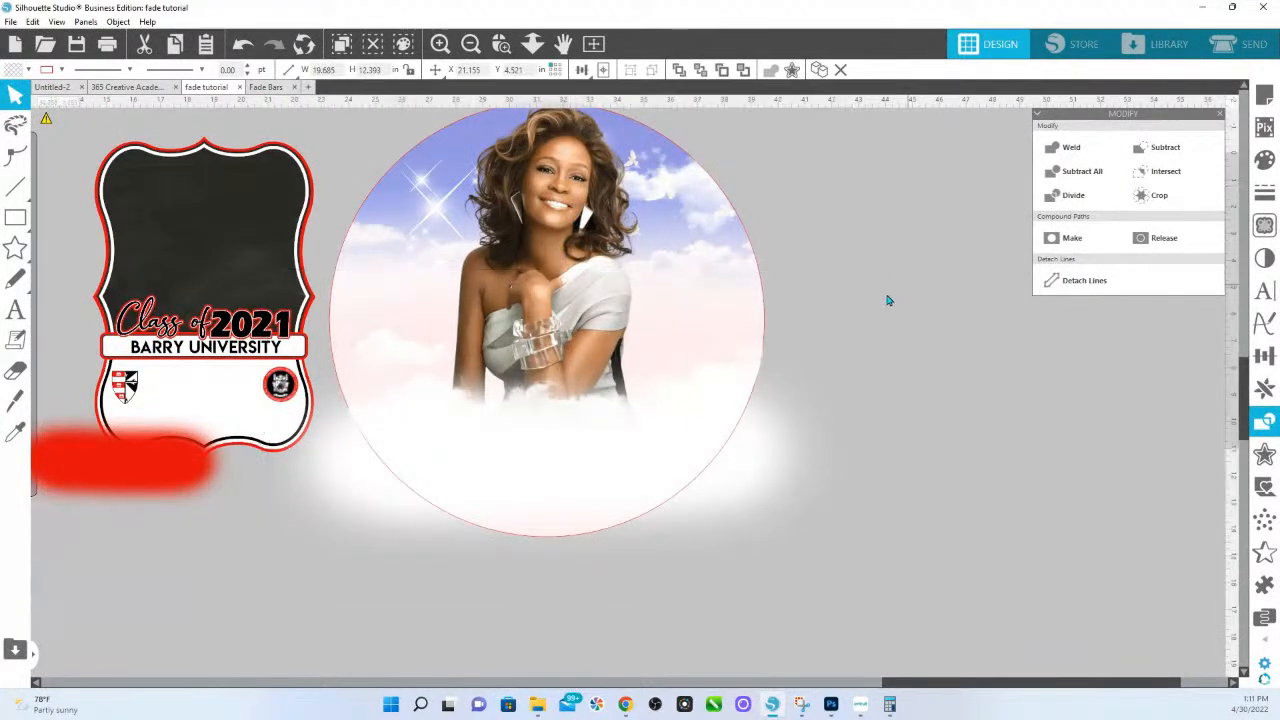
click(378, 168)
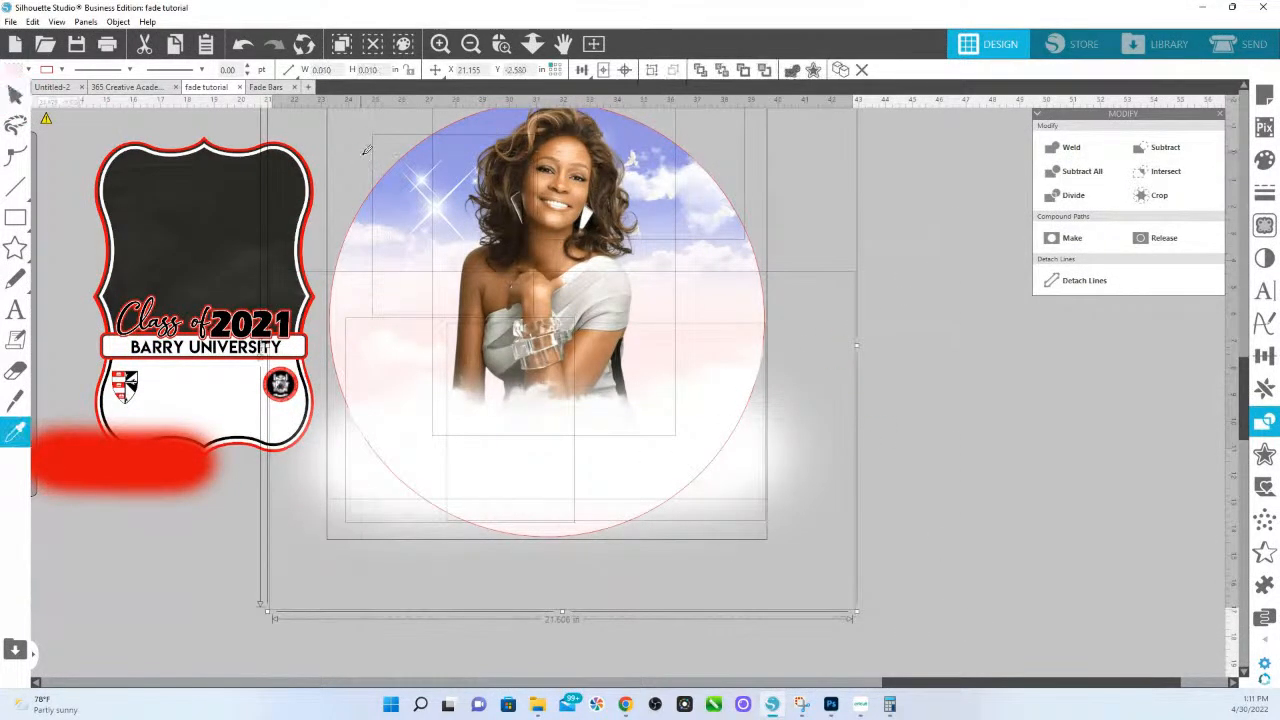
key(Delete)
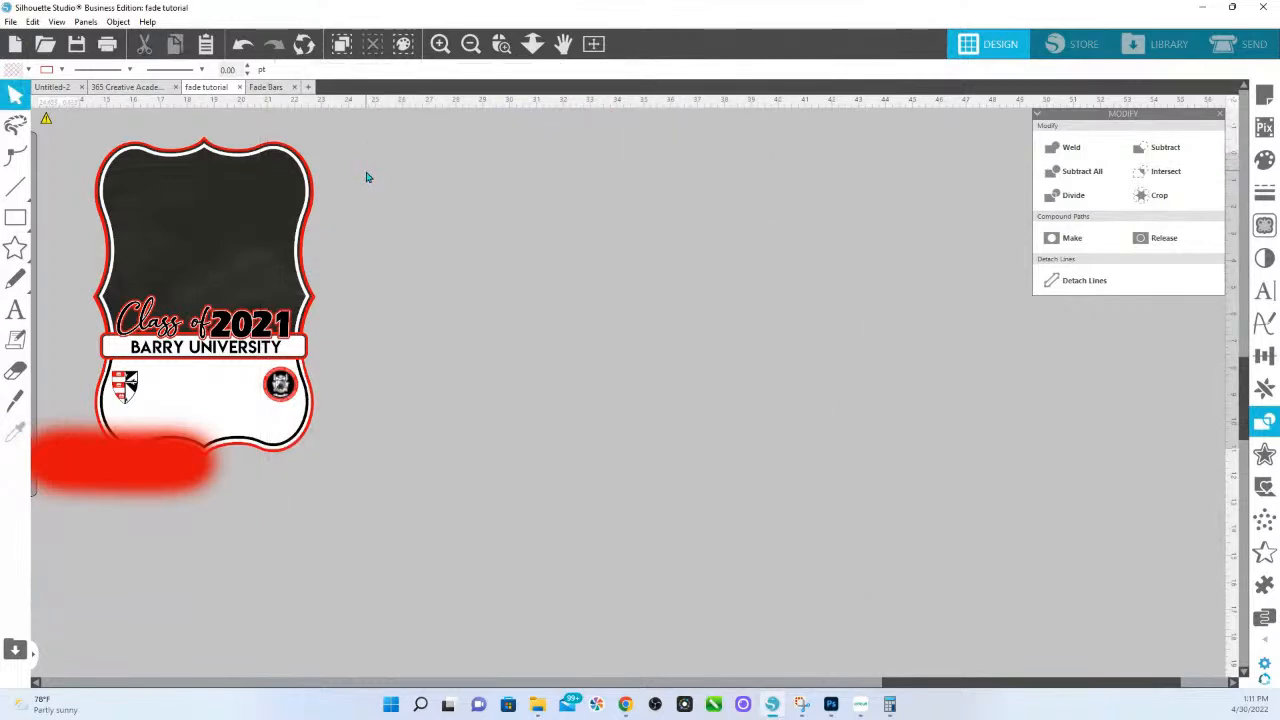
key(ctrl+z)
Step: Bring the portrait and the white fade bar together to the front, above the cloud images
click(553, 256)
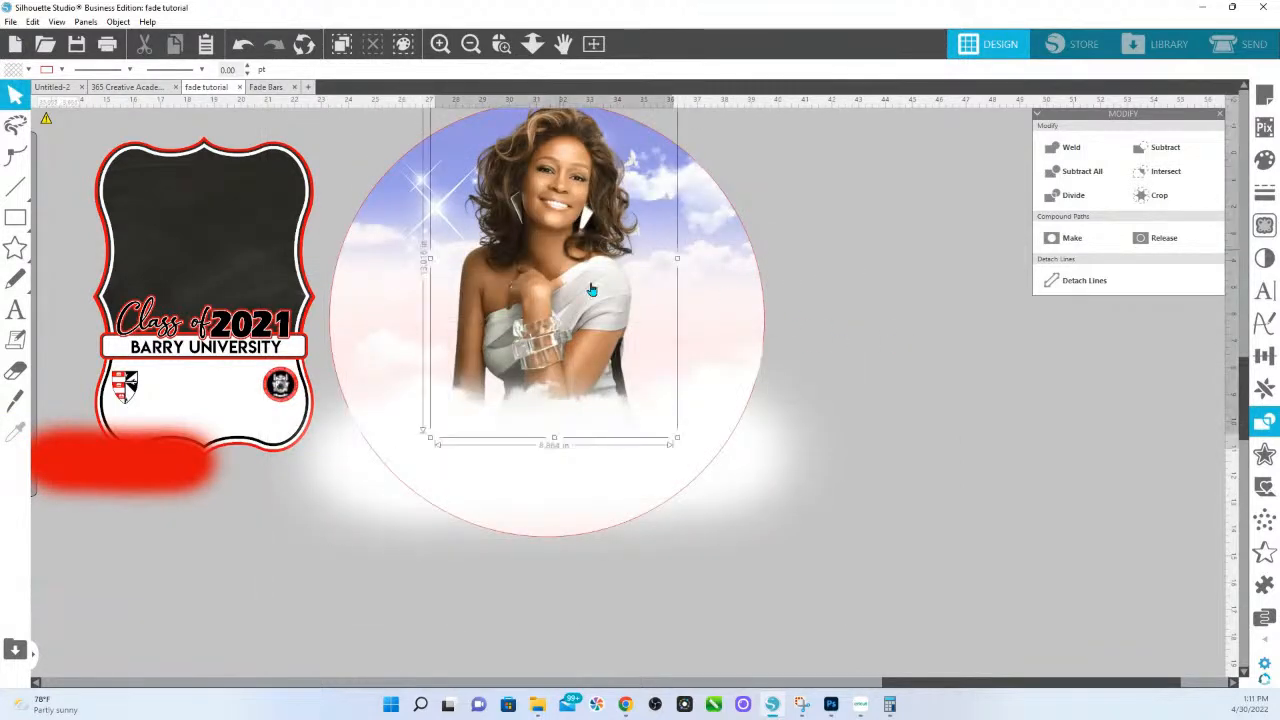
click(750, 464)
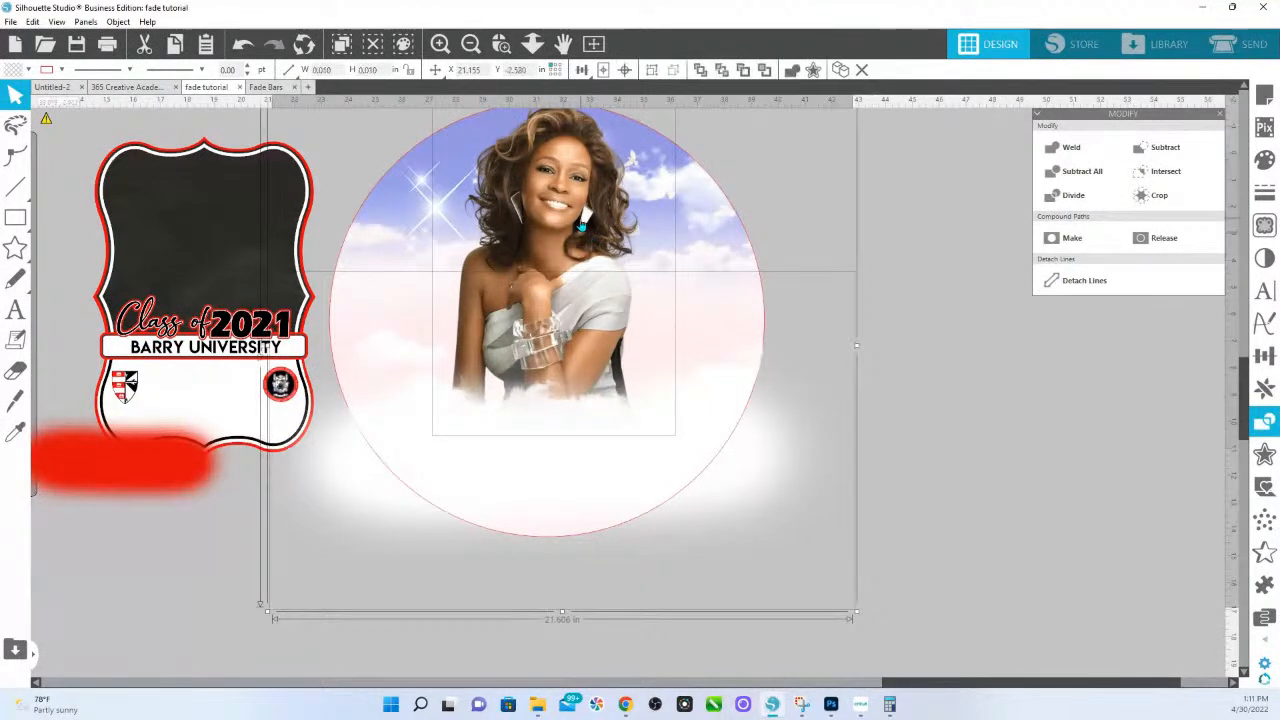
right_click(582, 226)
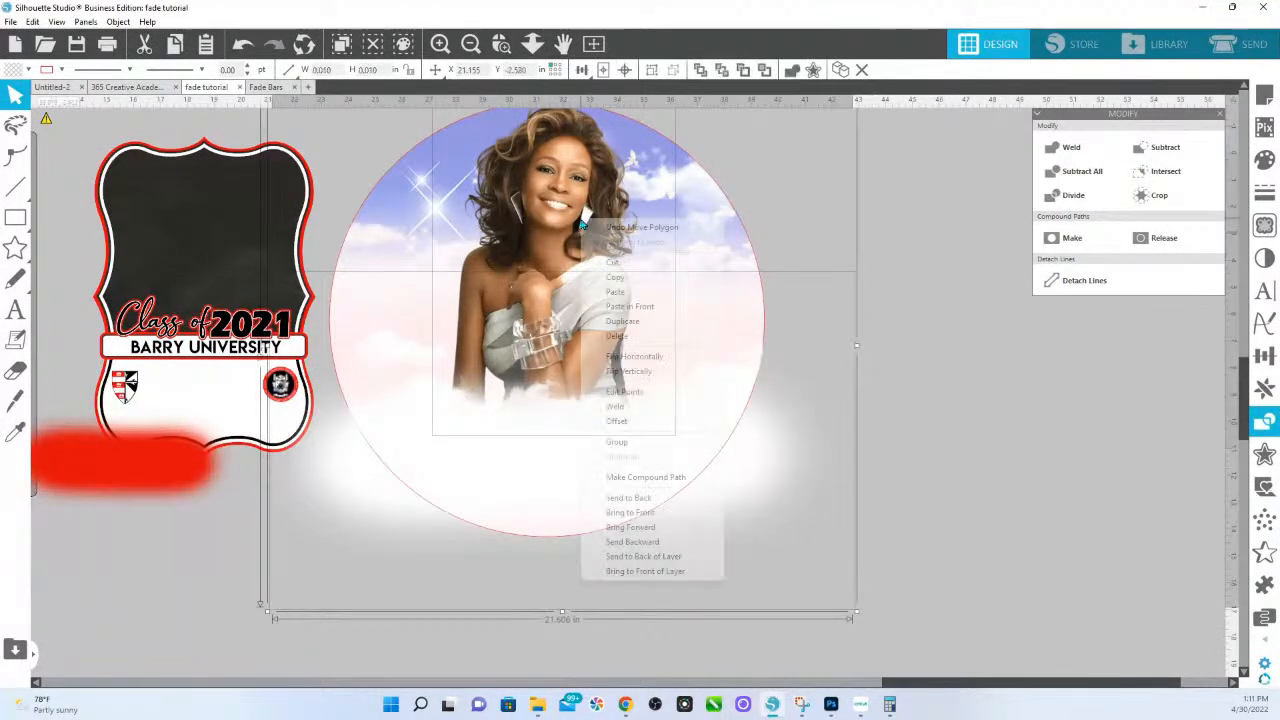
click(657, 514)
click(900, 447)
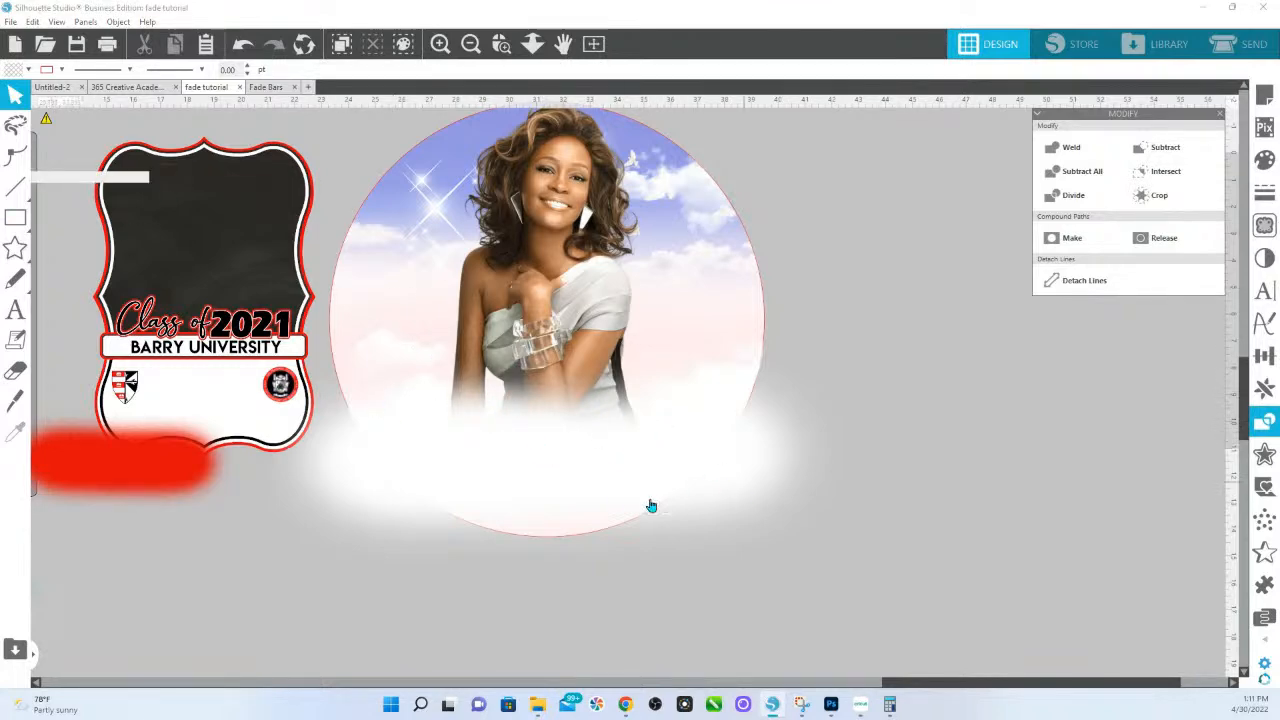
Step: Adjust the fade bar's height so its soft upper edge covers the portrait's hard bottom edge
mouse_move(620, 466)
mouse_down()
mouse_move(623, 663)
mouse_move(622, 459)
mouse_up()
key(Escape)
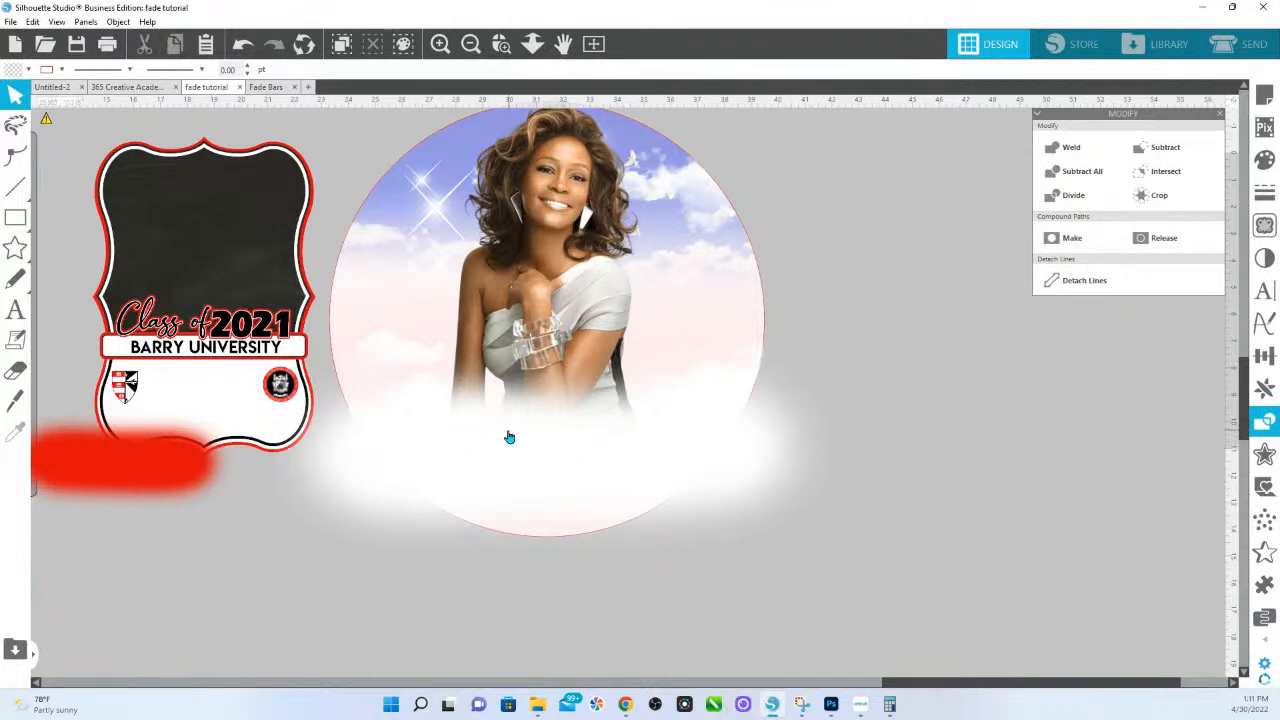
drag(592, 439, 591, 463)
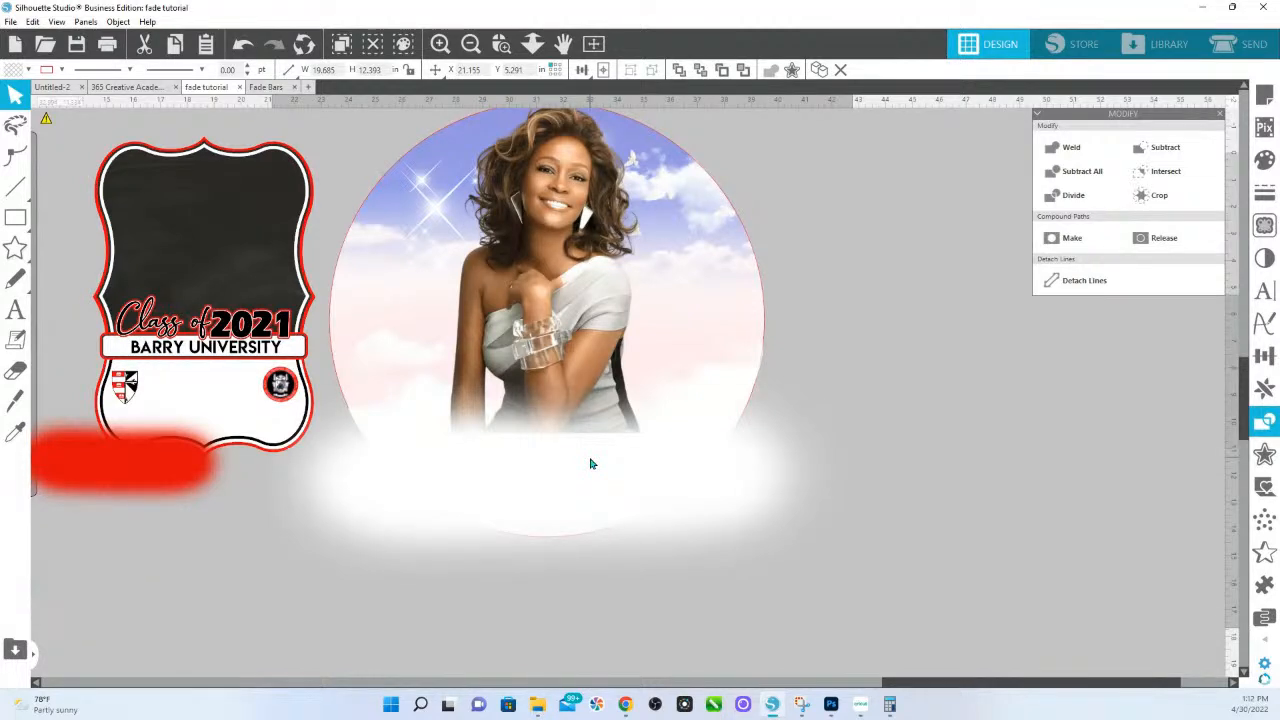
drag(590, 461, 592, 438)
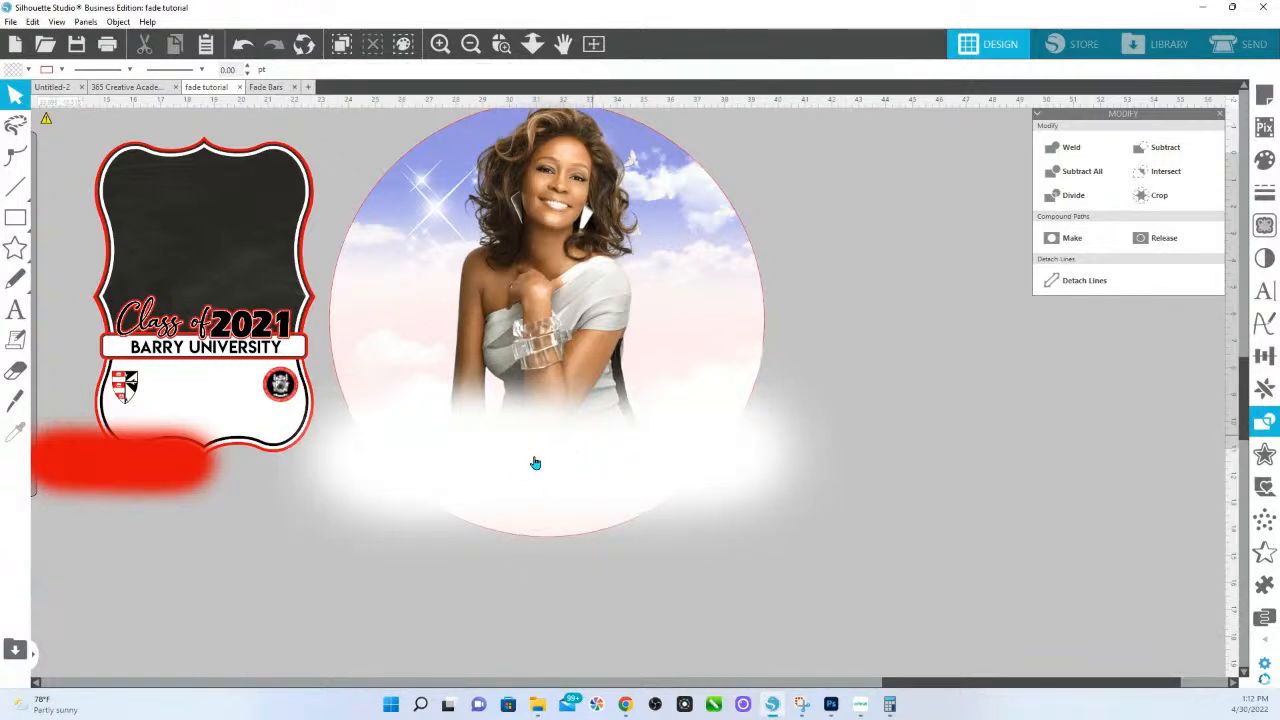
Step: Move the fade bar aside to expose the portrait's hard bottom edge, and undo the move
drag(538, 455, 785, 472)
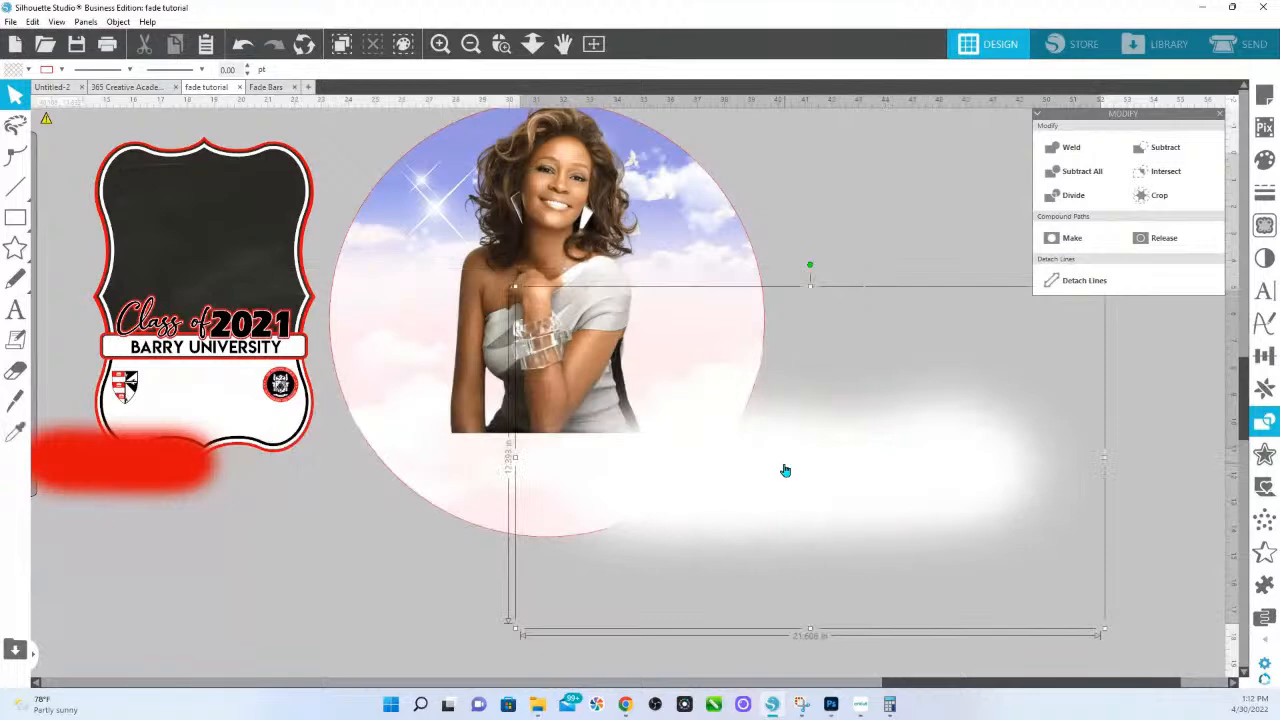
key(i)
key(ctrl+z)
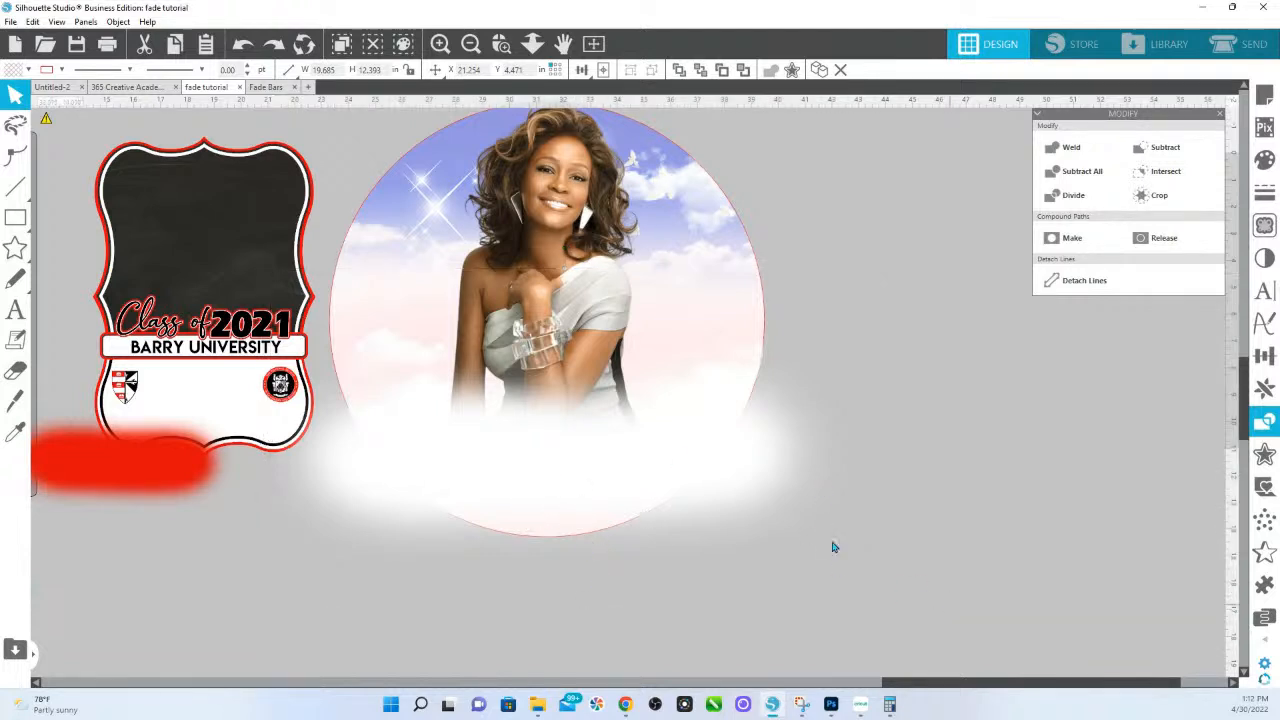
Step: Duplicate the whole portrait, sky circle and fade bar composition and place the copy to the right of the original
drag(948, 606, 427, 167)
key(ctrl+d)
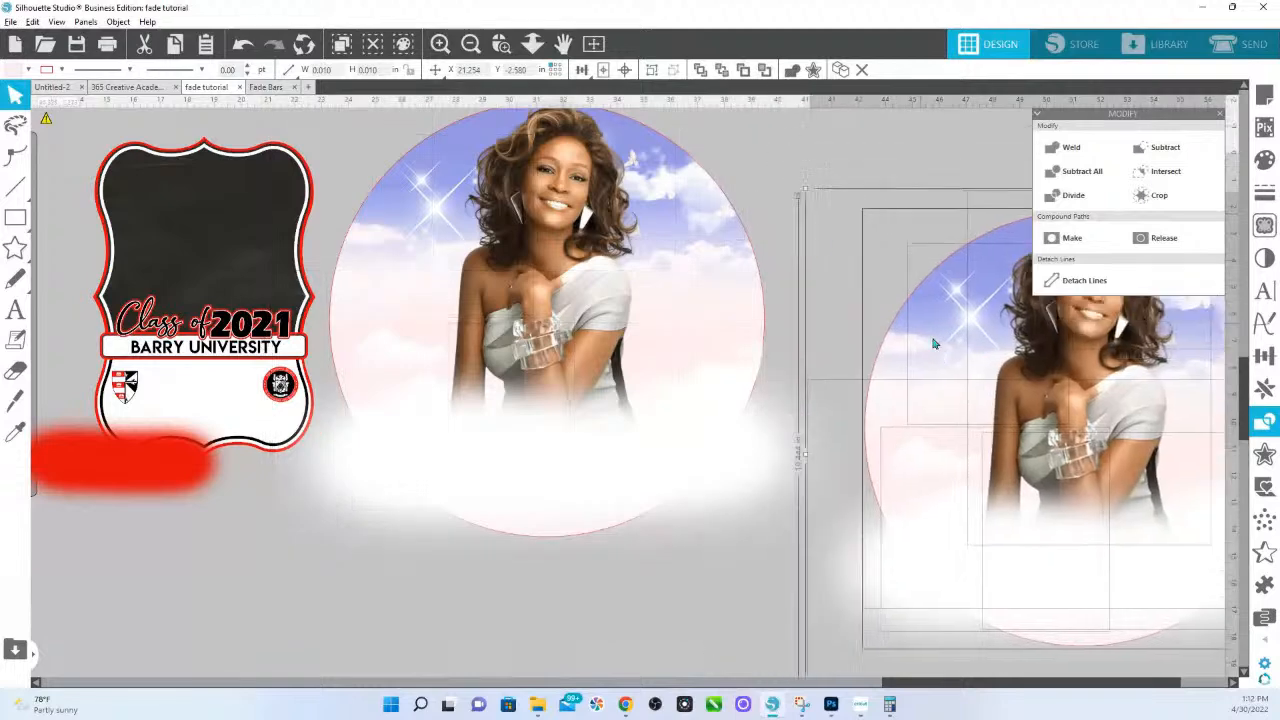
click(605, 471)
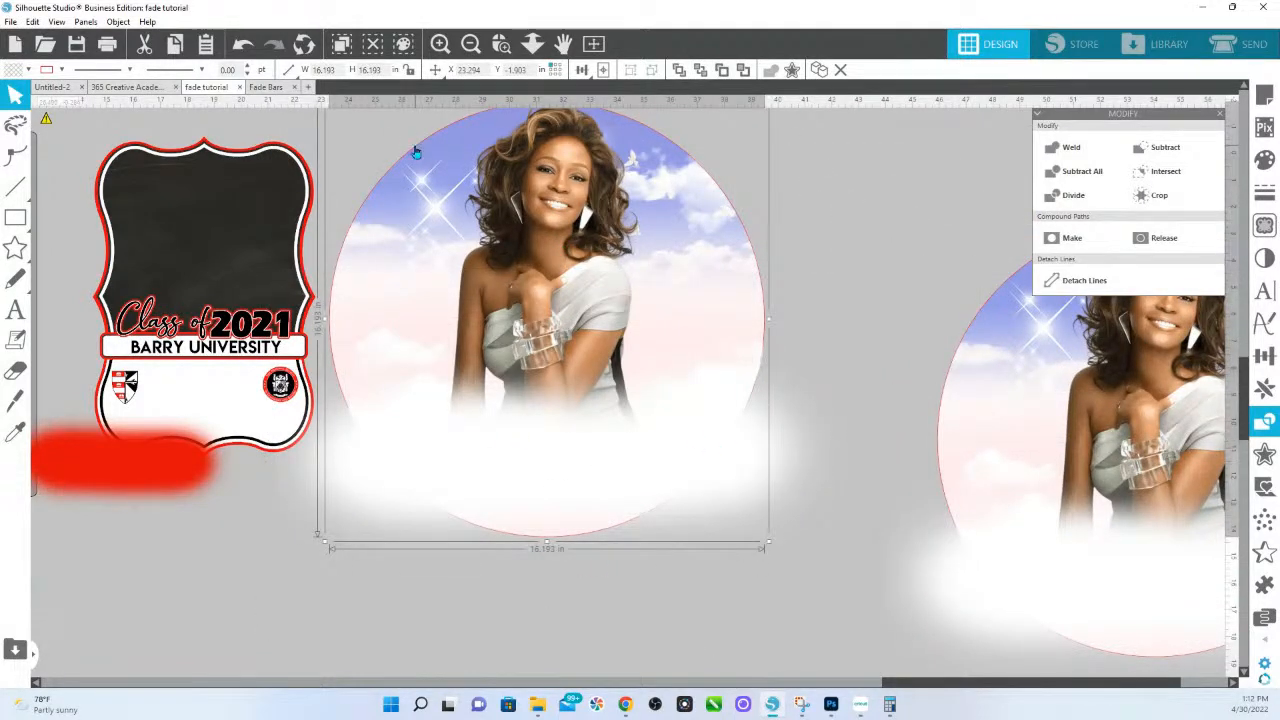
Step: Crop the original white fade bar to the circle by selecting both the bar and the circle outline
click(478, 180)
drag(478, 180, 405, 149)
key(ctrl+z)
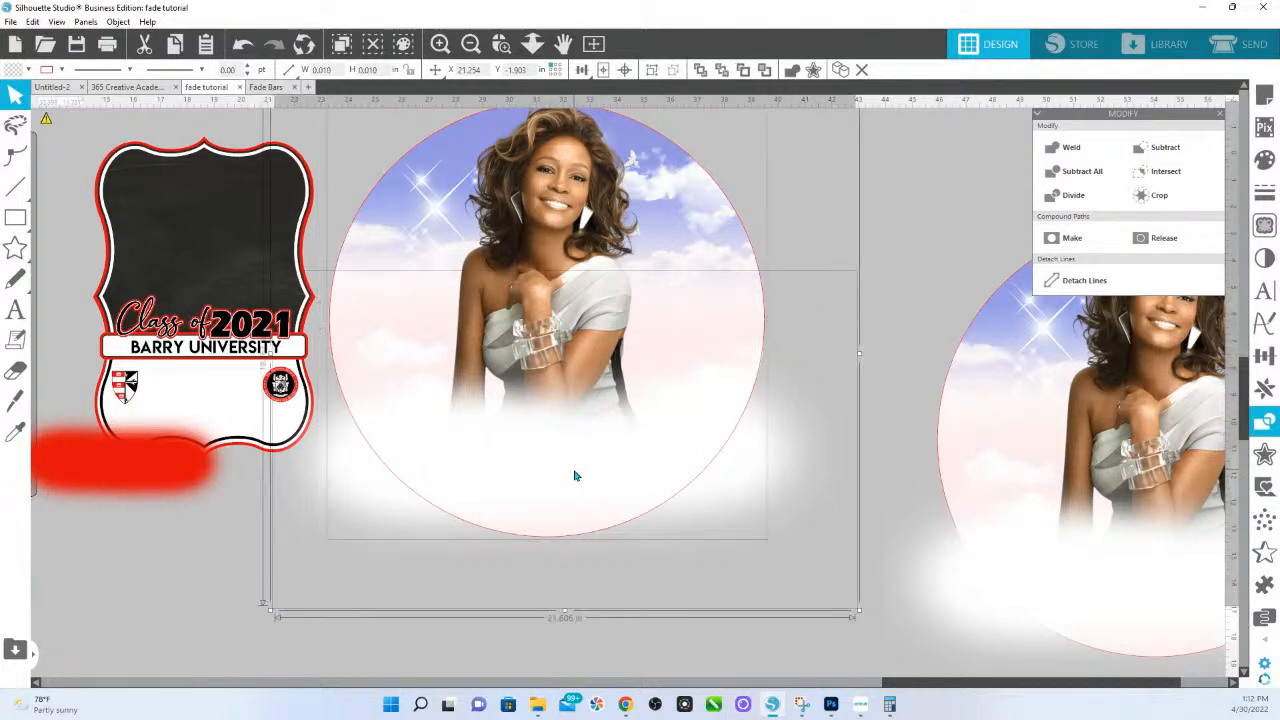
click(1172, 197)
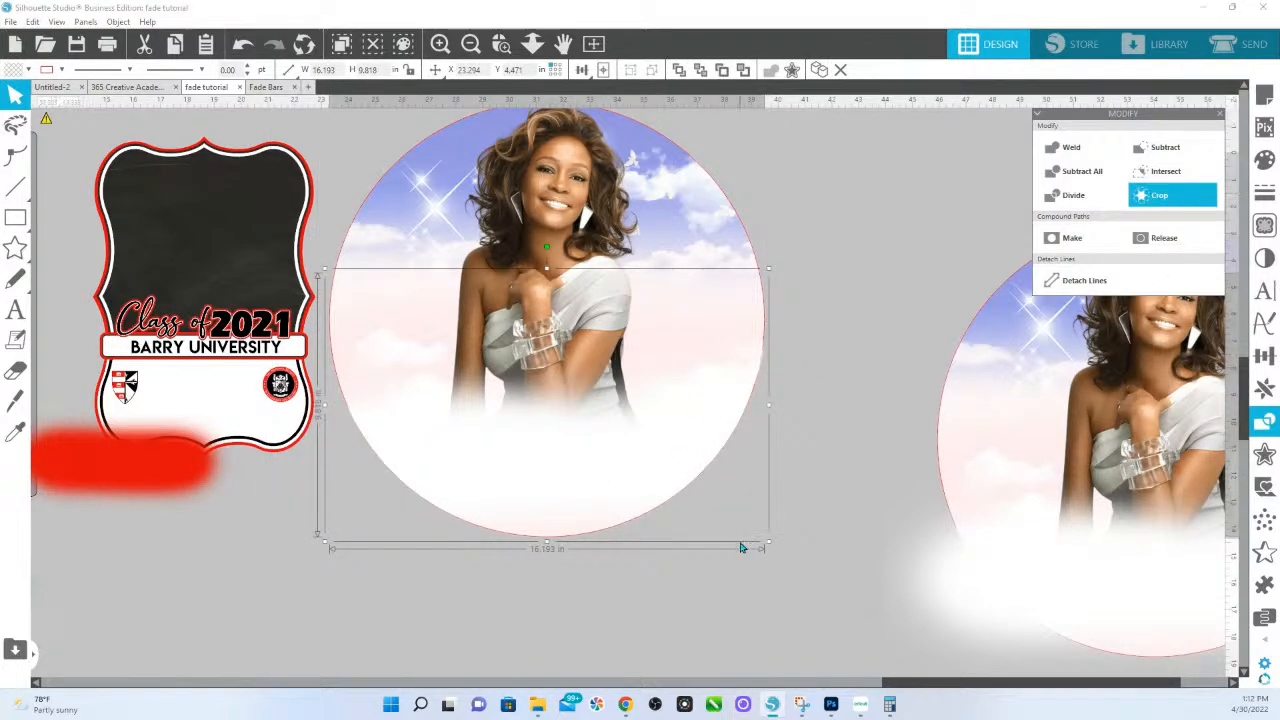
click(418, 505)
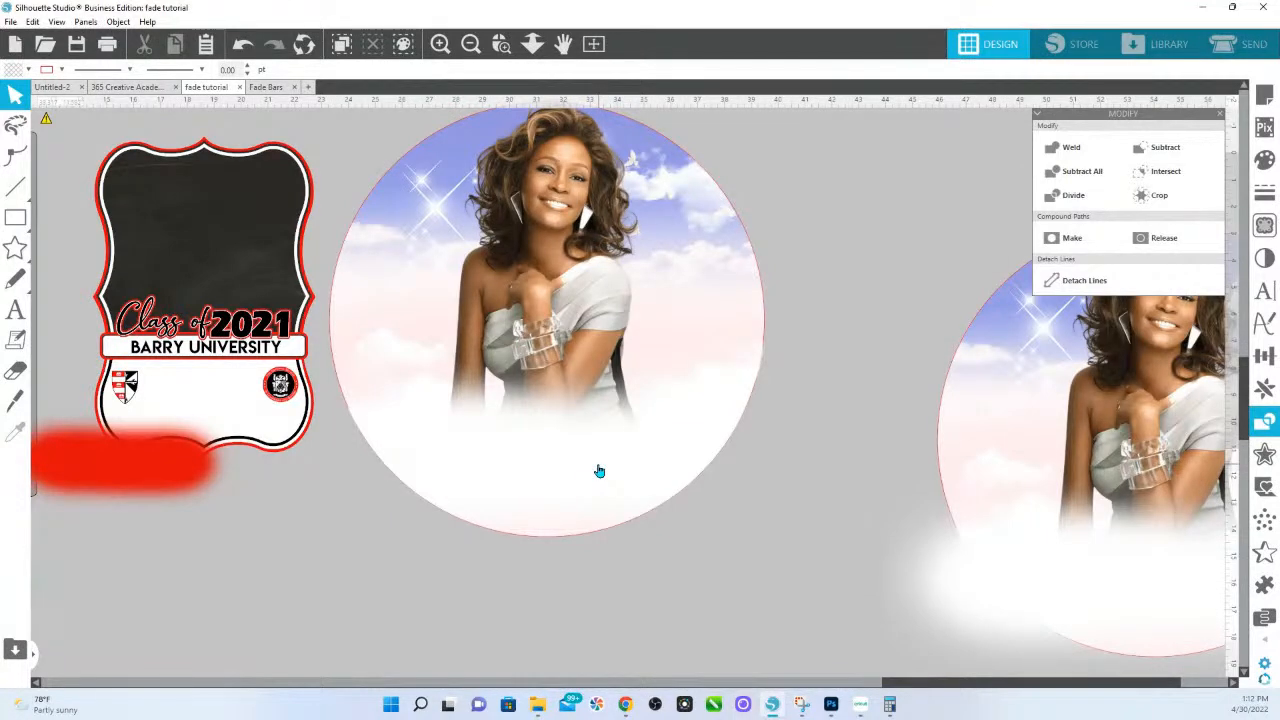
Step: Lower the portrait slightly within the circle and reposition the cropped fade bar over its bottom edge
drag(600, 475, 629, 646)
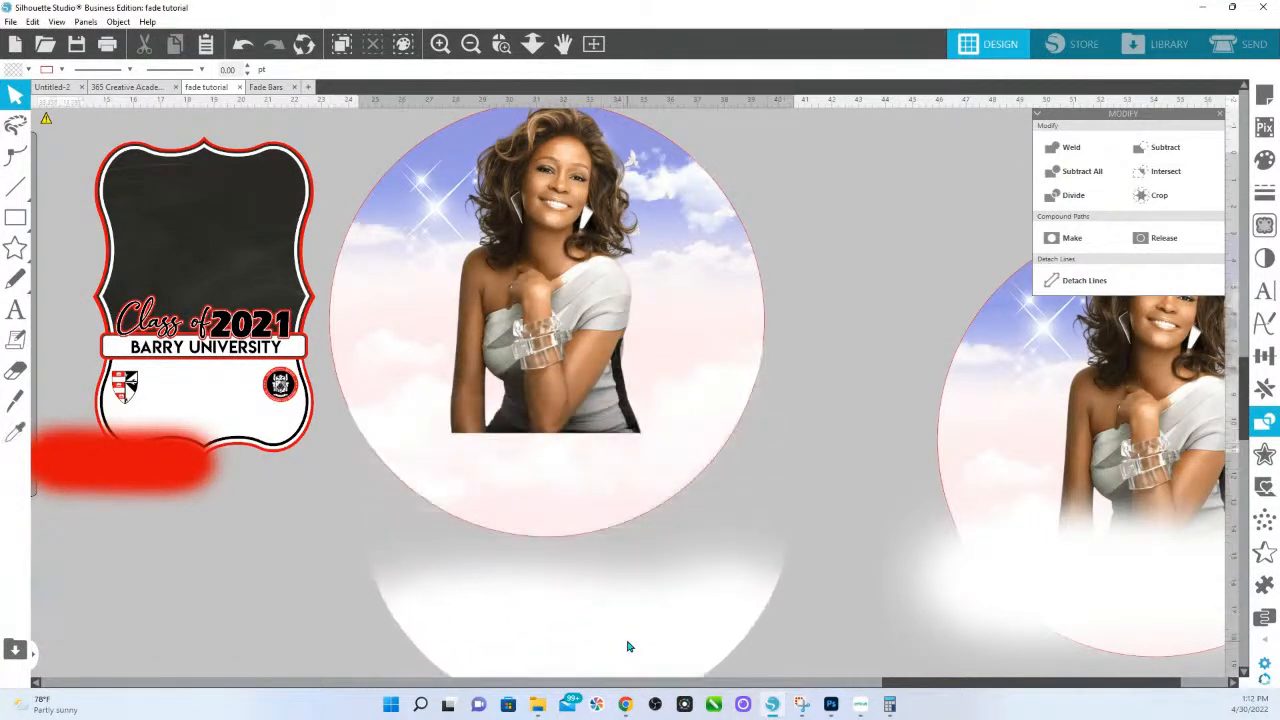
click(558, 476)
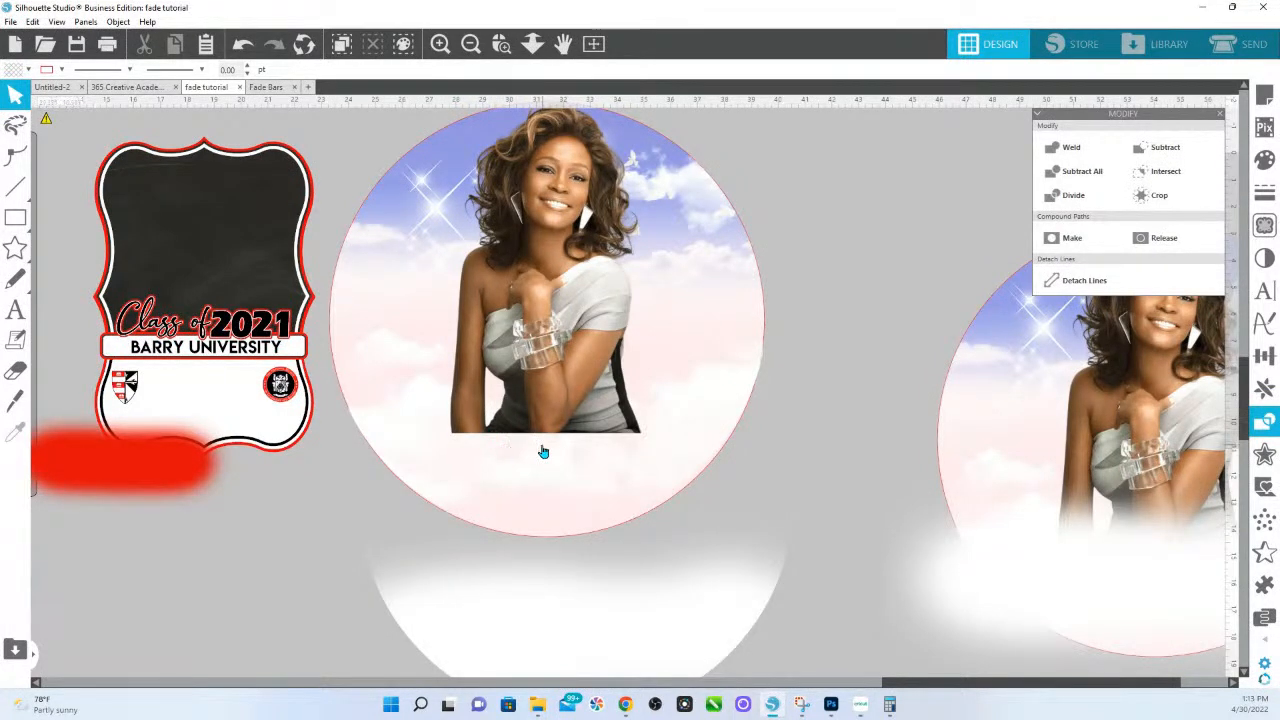
scroll(543, 449, up, 1)
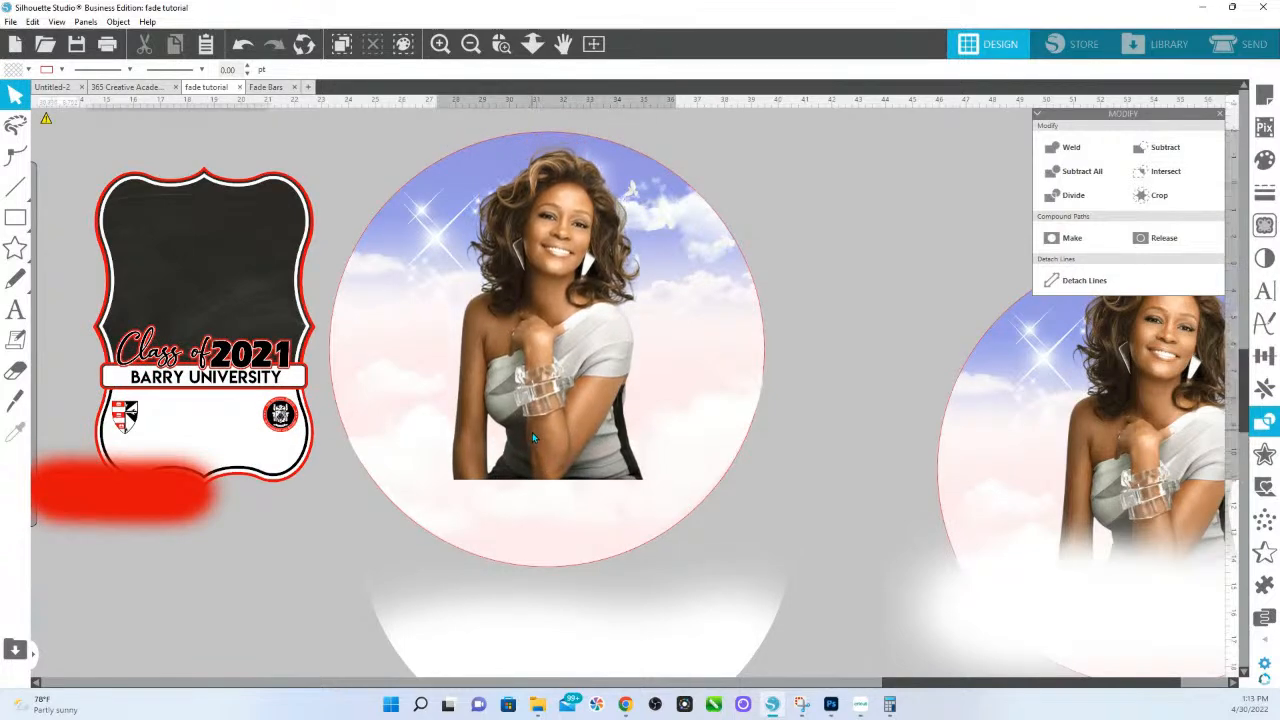
drag(614, 655, 629, 463)
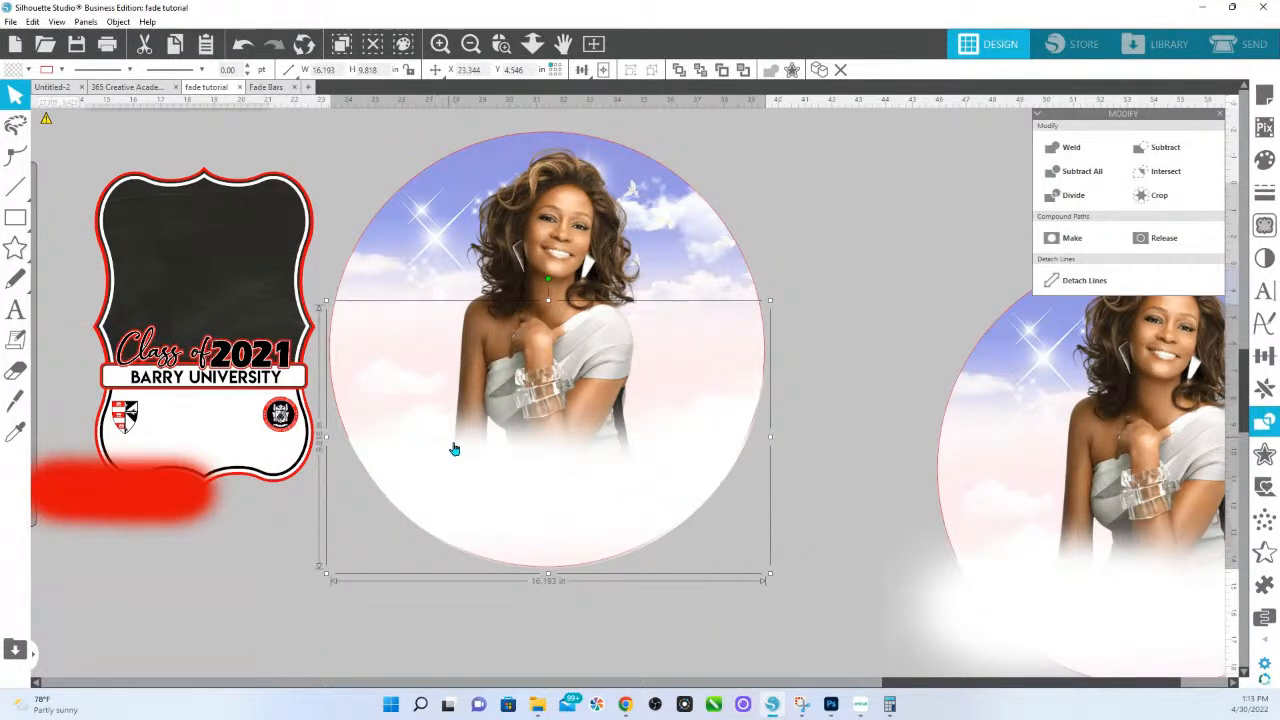
Step: Edit the cropped fade bar's points, selecting its upper edge and side points and nudging them downward
double_click(472, 484)
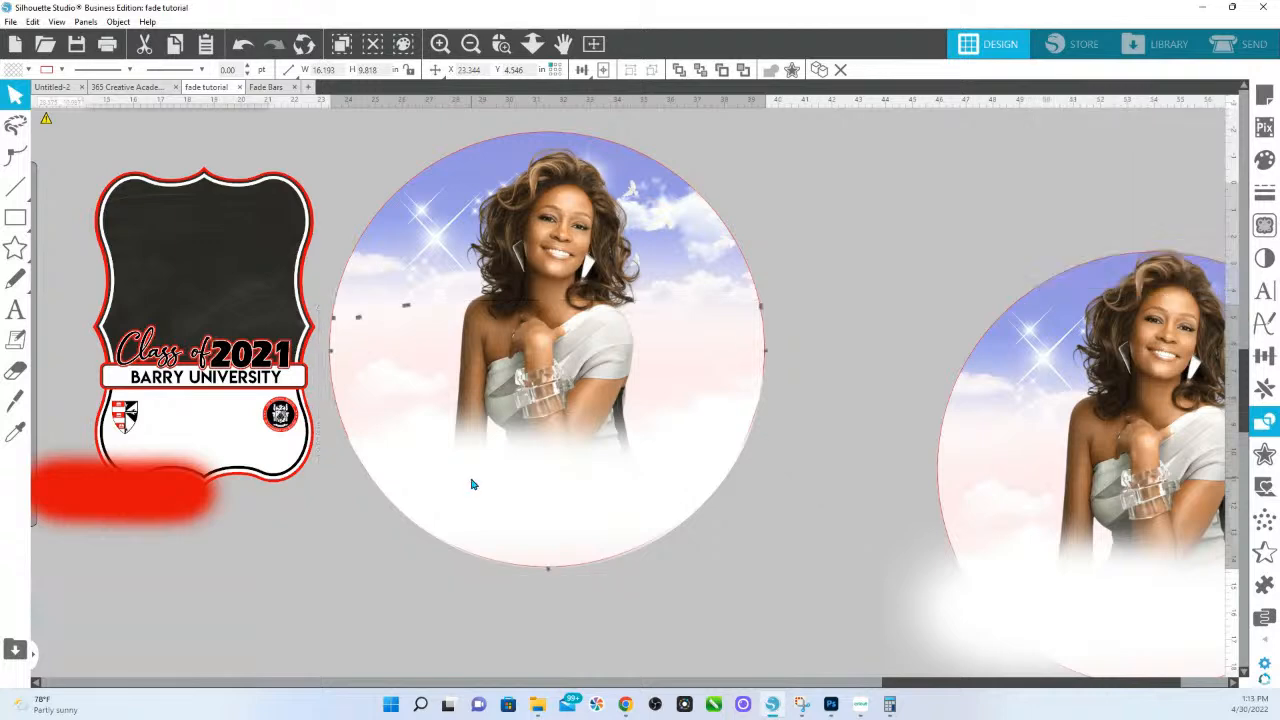
drag(252, 231, 684, 319)
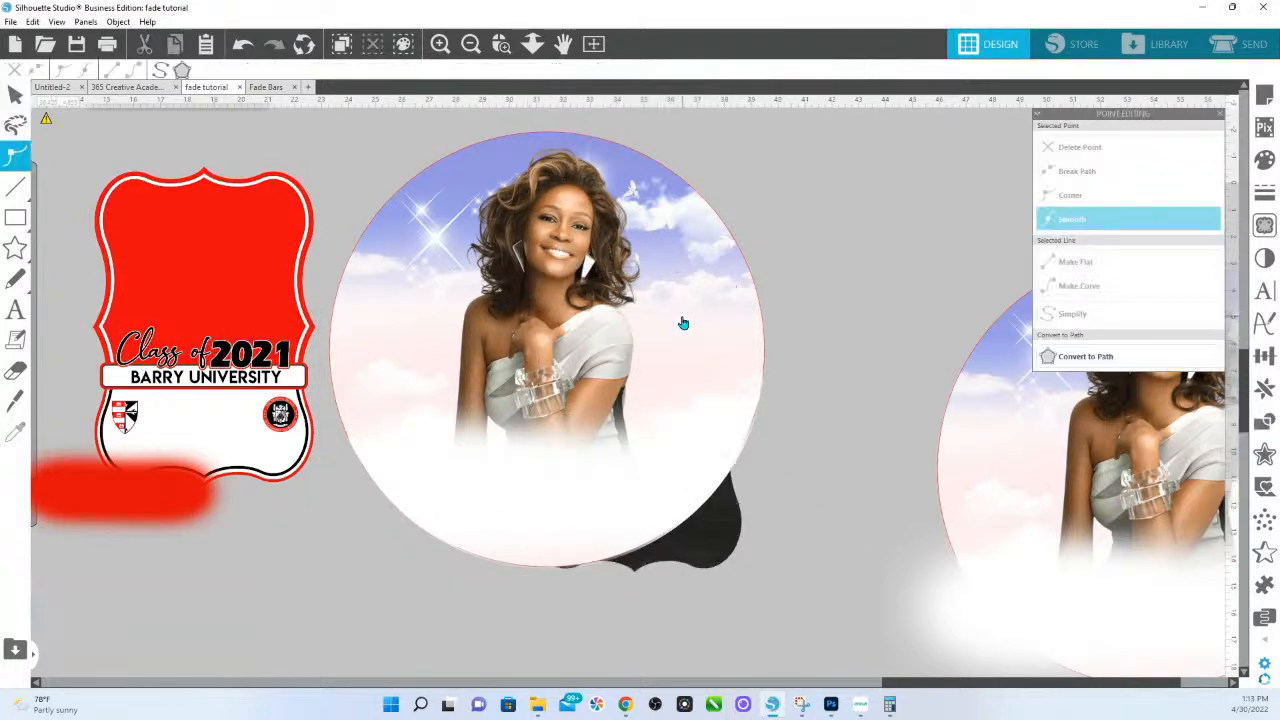
key(ctrl+z)
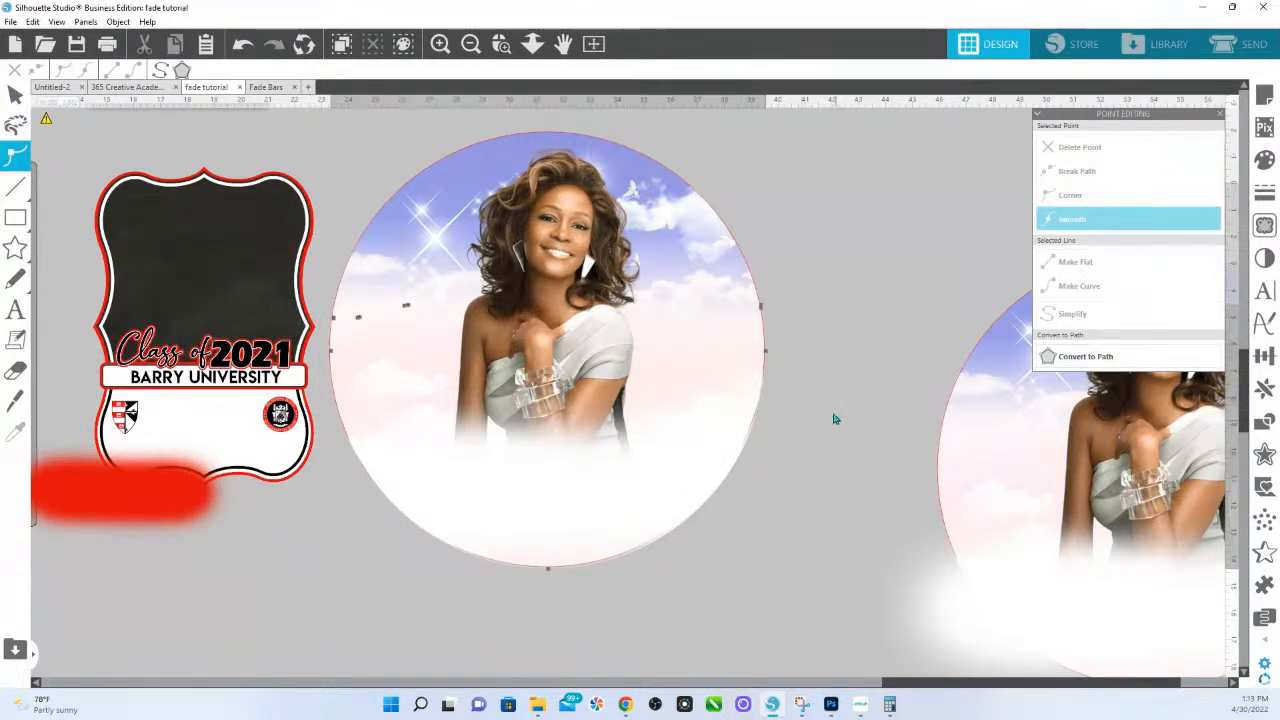
drag(838, 416, 325, 247)
key(Down)
key(Down)
key(Down)
key(Down)
key(Down)
key(Down)
key(Down)
key(Down)
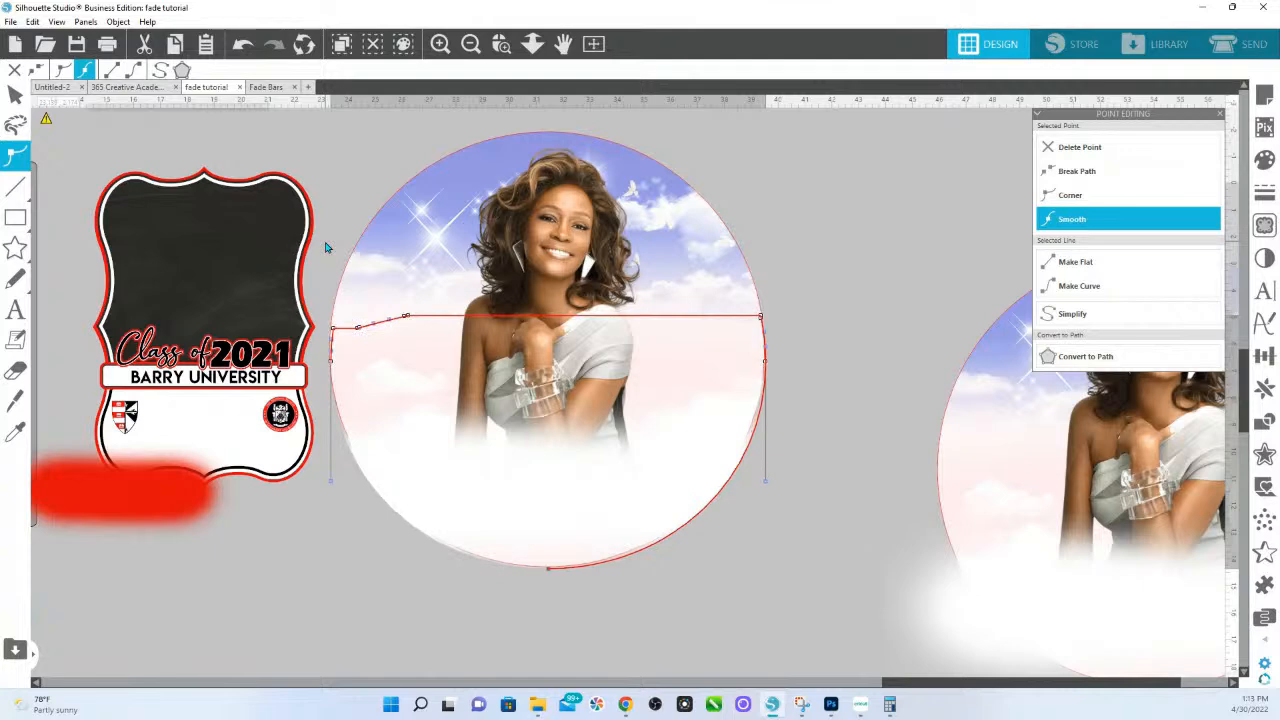
key(Down)
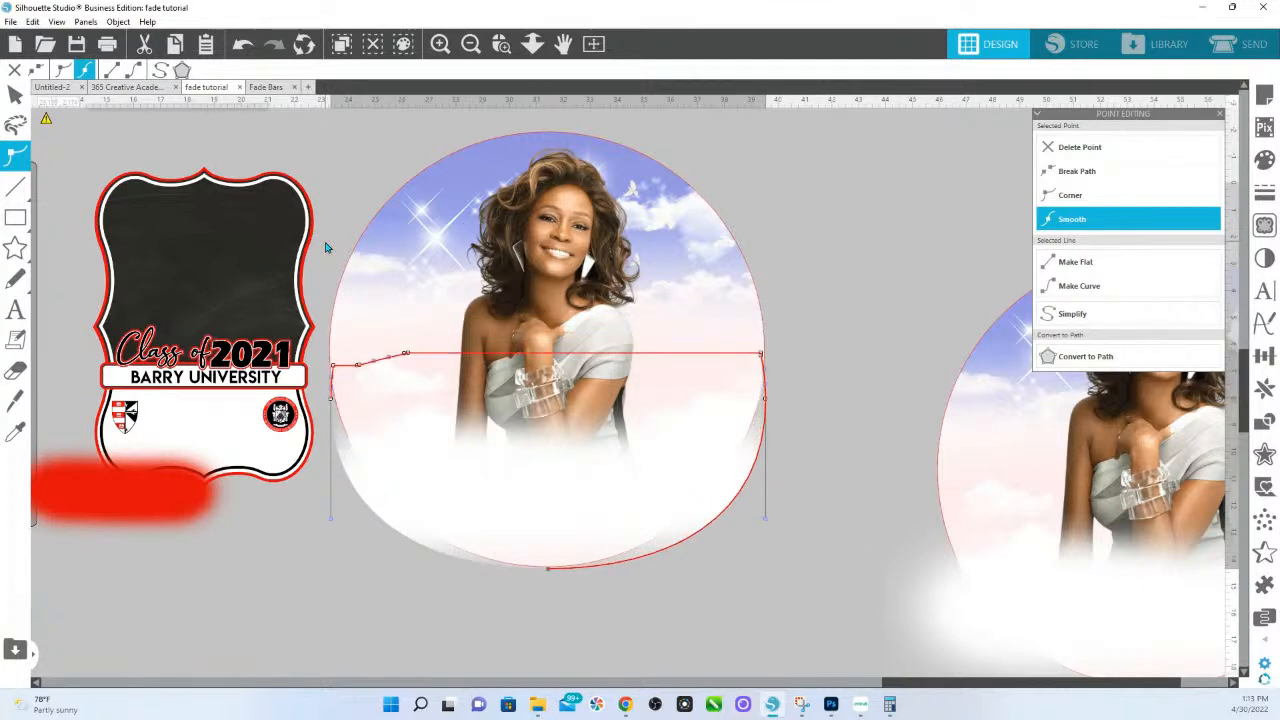
Step: Nudge the selected upper-edge and side points of the cropped fade bar upward
key(i)
key(Up)
key(Up)
key(Up)
key(Up)
key(Up)
key(Up)
click(826, 267)
Step: Lower the fade bar's upper-edge and right-side points and pull its bottom point down and left, outside the circle
double_click(643, 486)
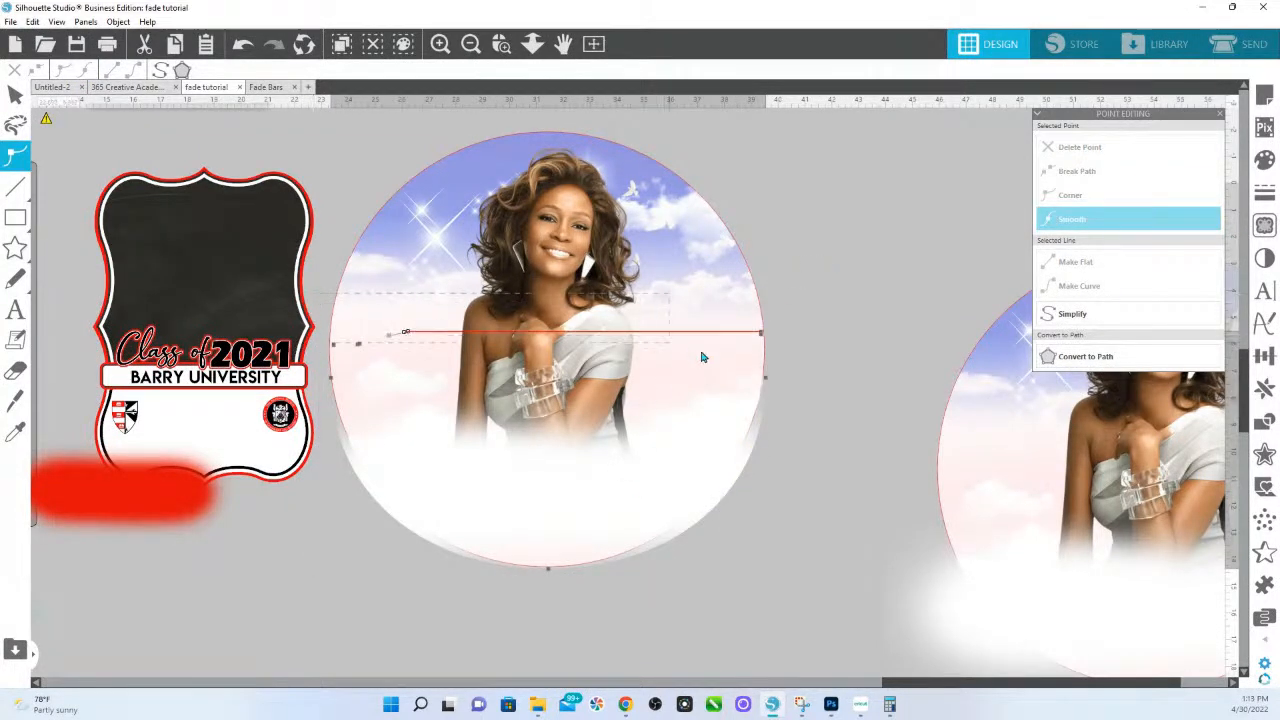
click(764, 340)
drag(764, 344, 764, 396)
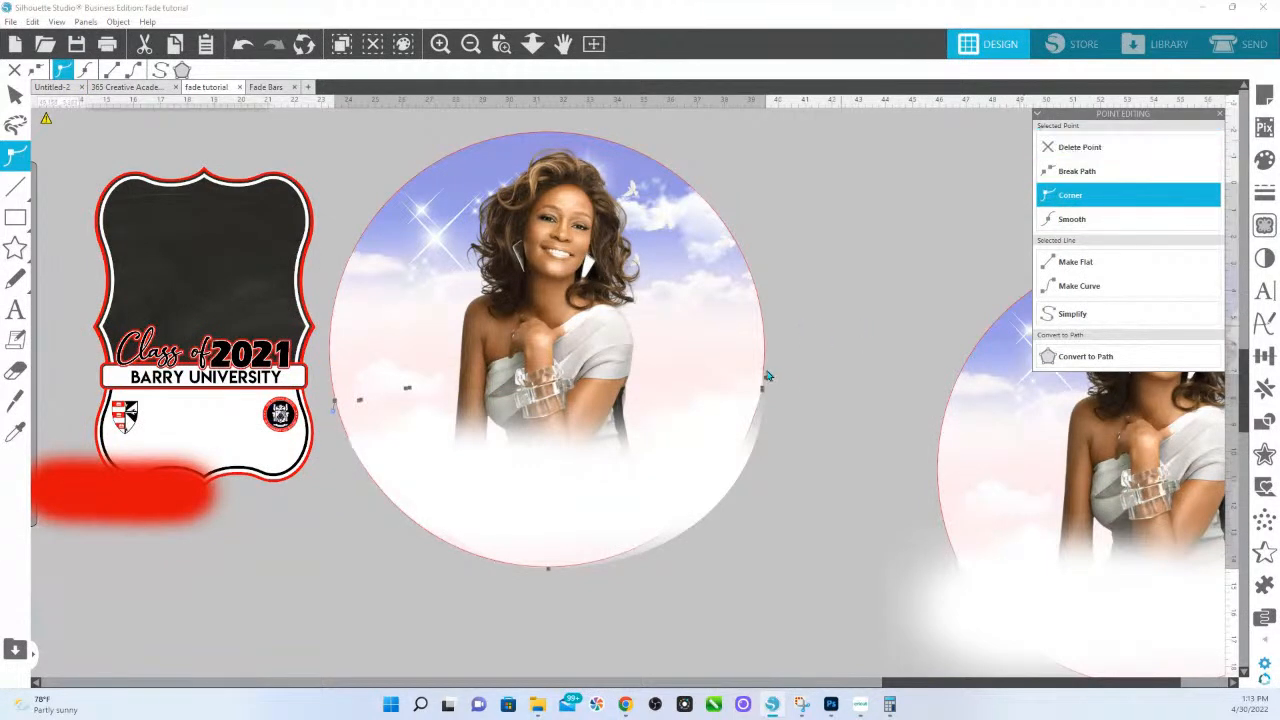
click(504, 496)
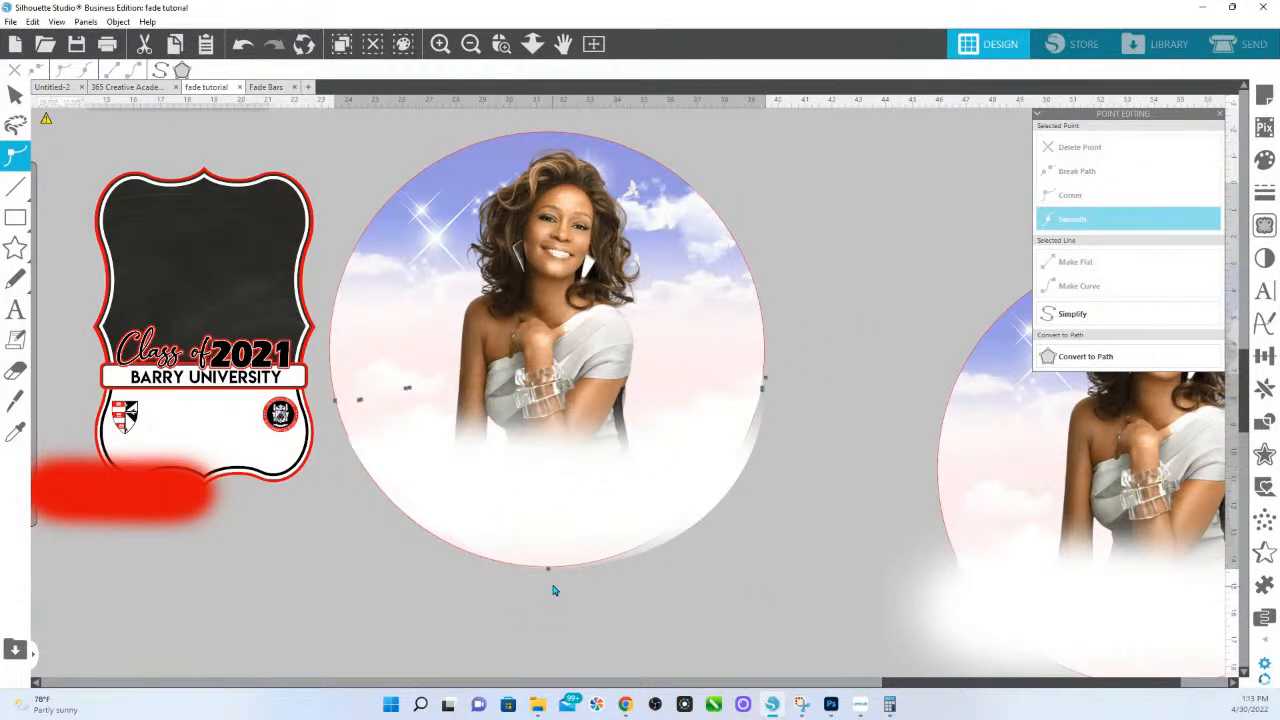
drag(549, 578, 517, 594)
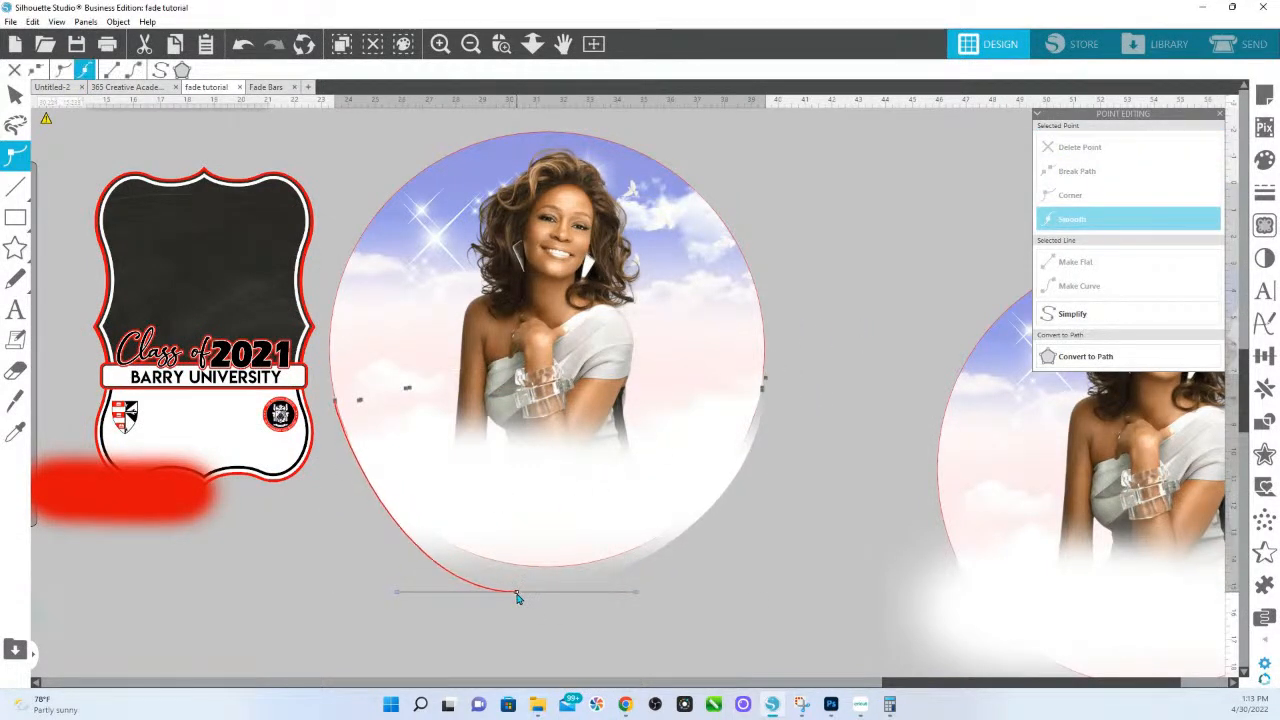
click(811, 293)
Step: Crop the reshaped white fade bar to the circle outline
click(732, 240)
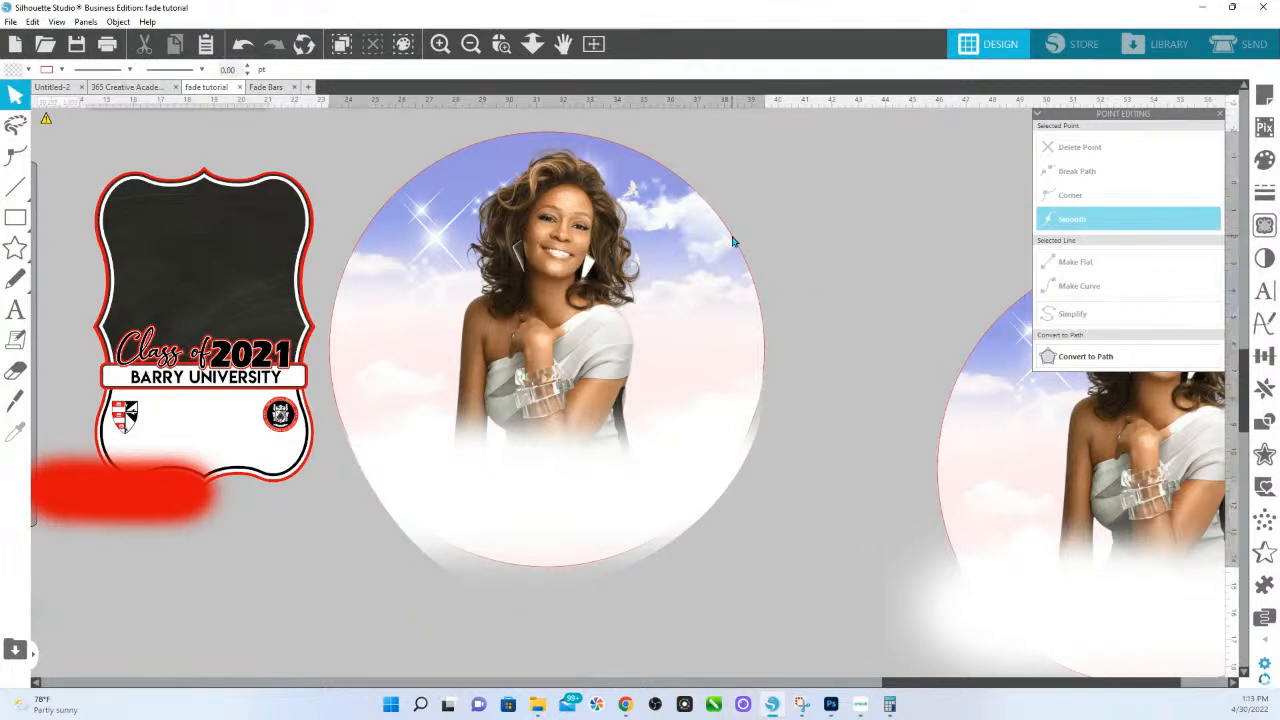
key(i)
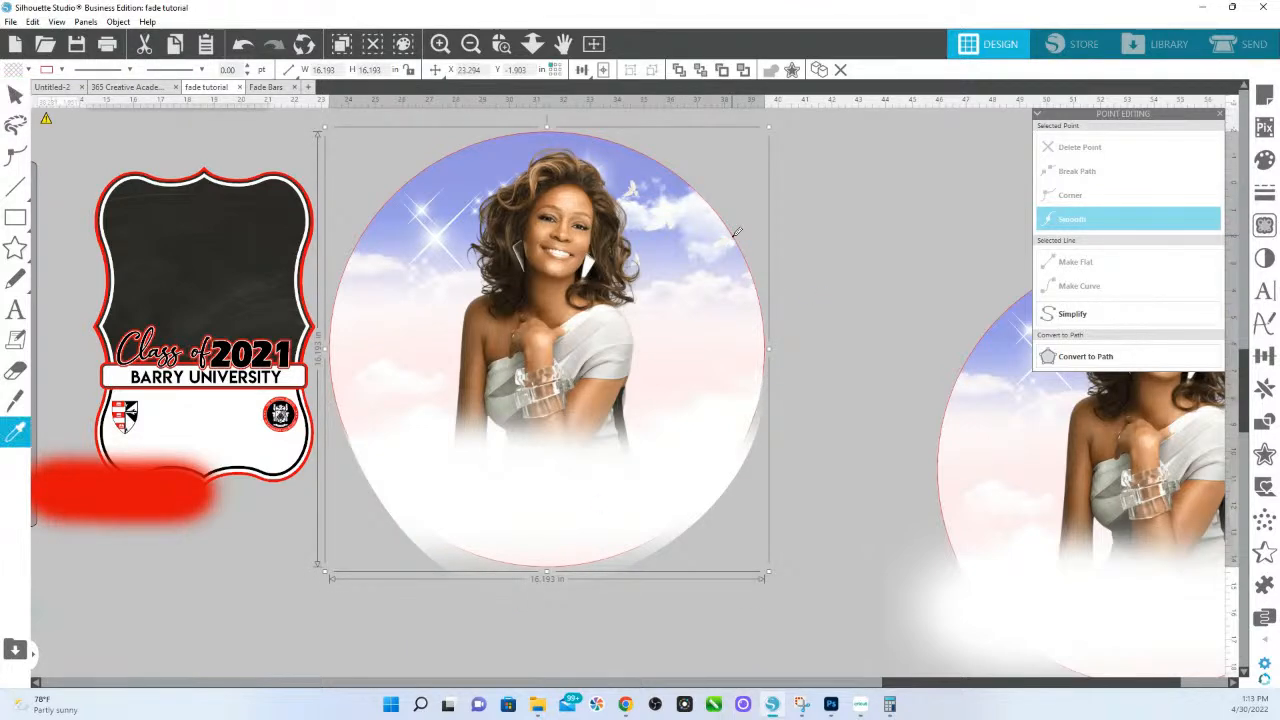
key(v)
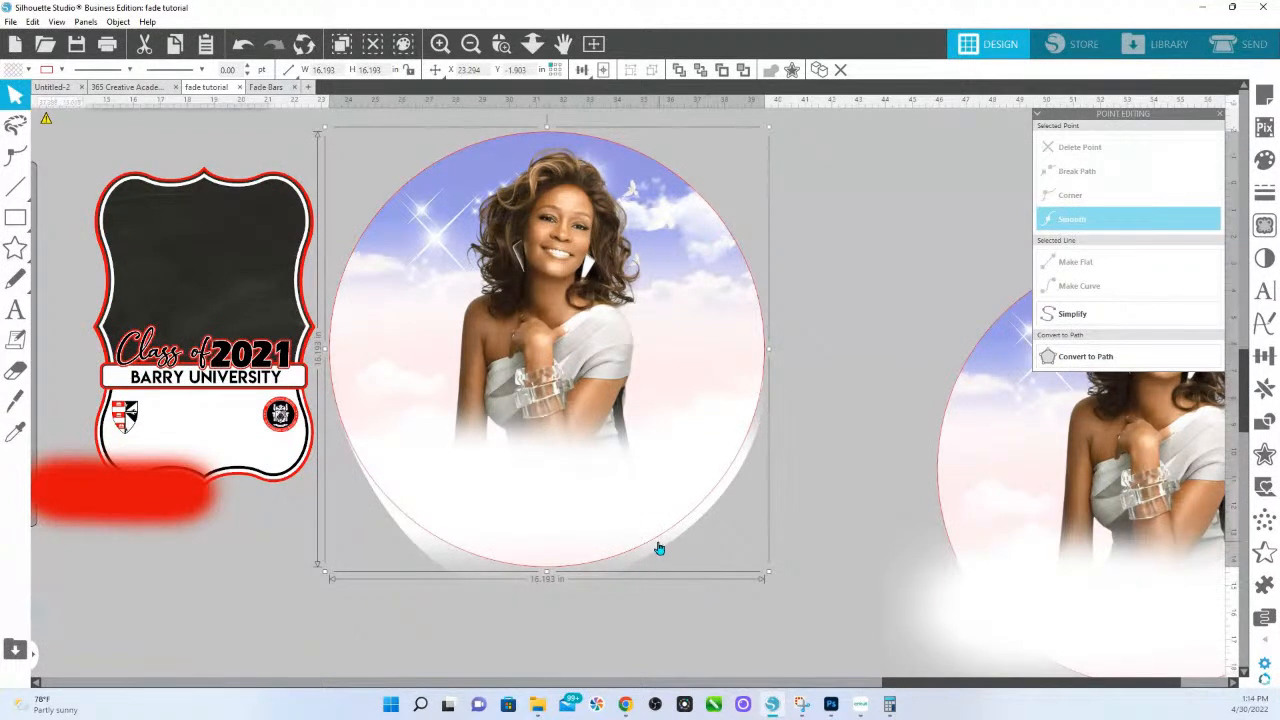
shift+click(658, 553)
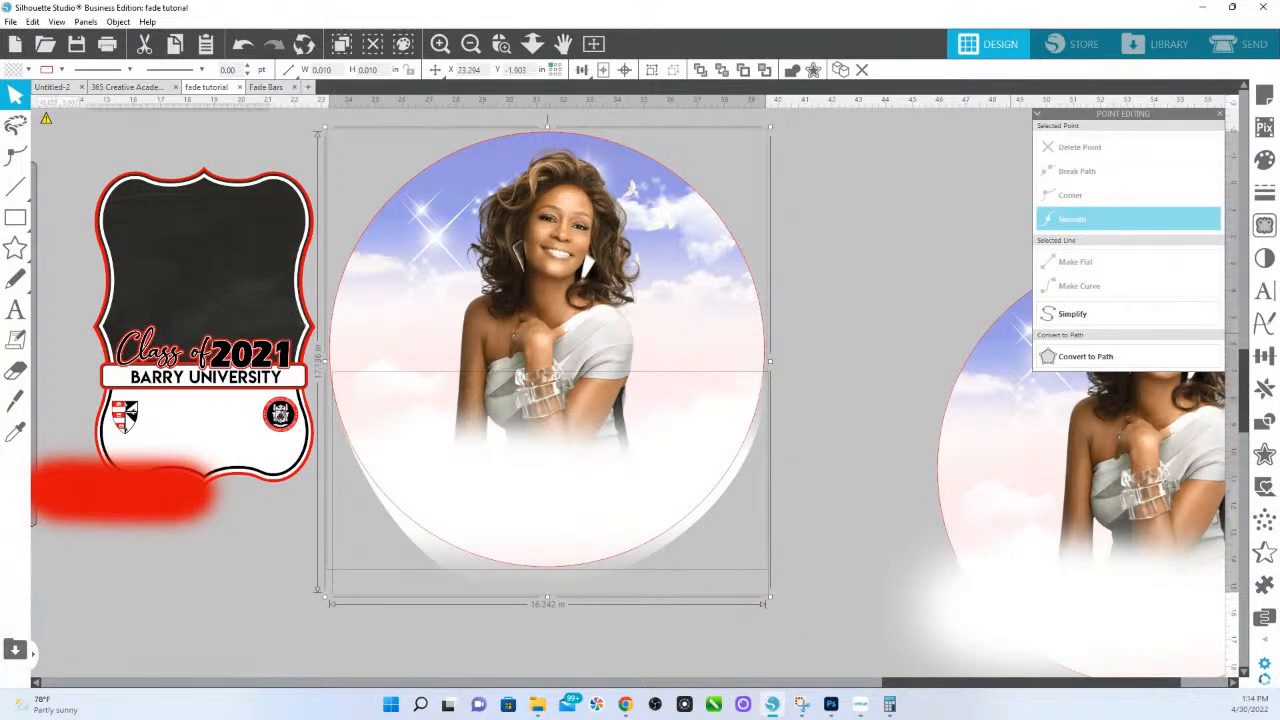
click(1264, 421)
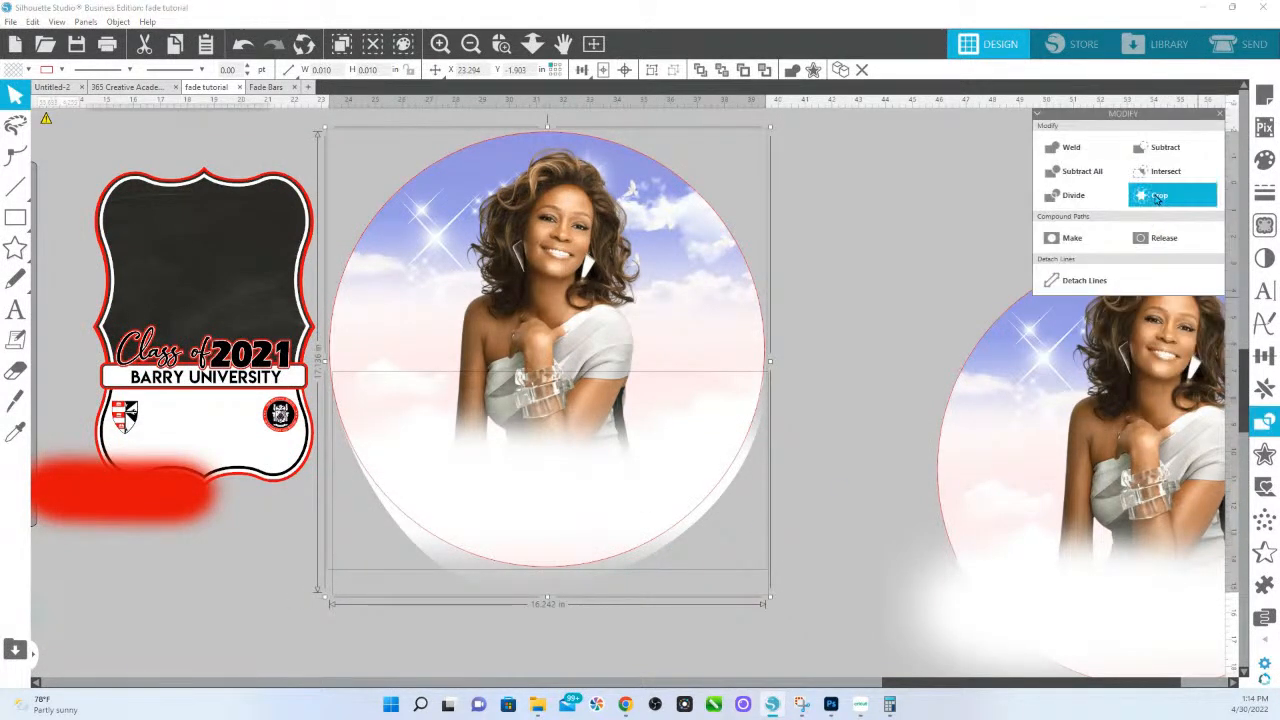
click(1158, 195)
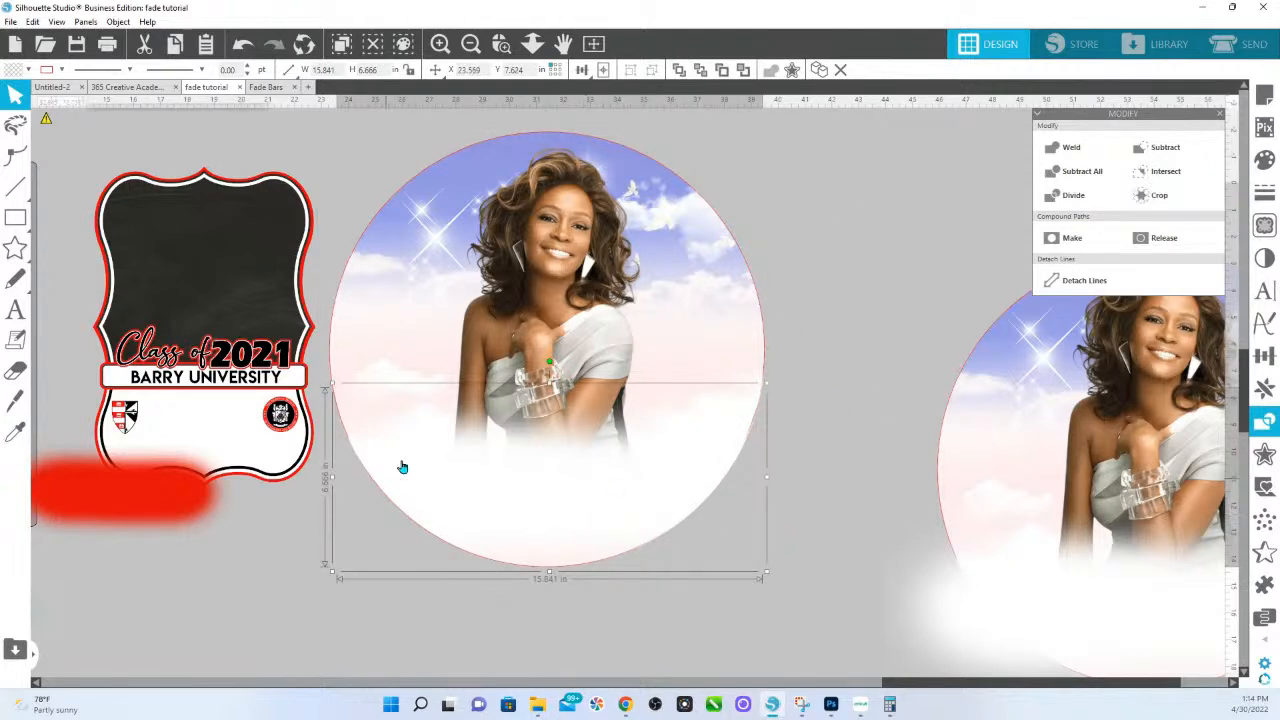
Step: Raise the left and right cloud images slightly inside the circle
drag(388, 378, 380, 345)
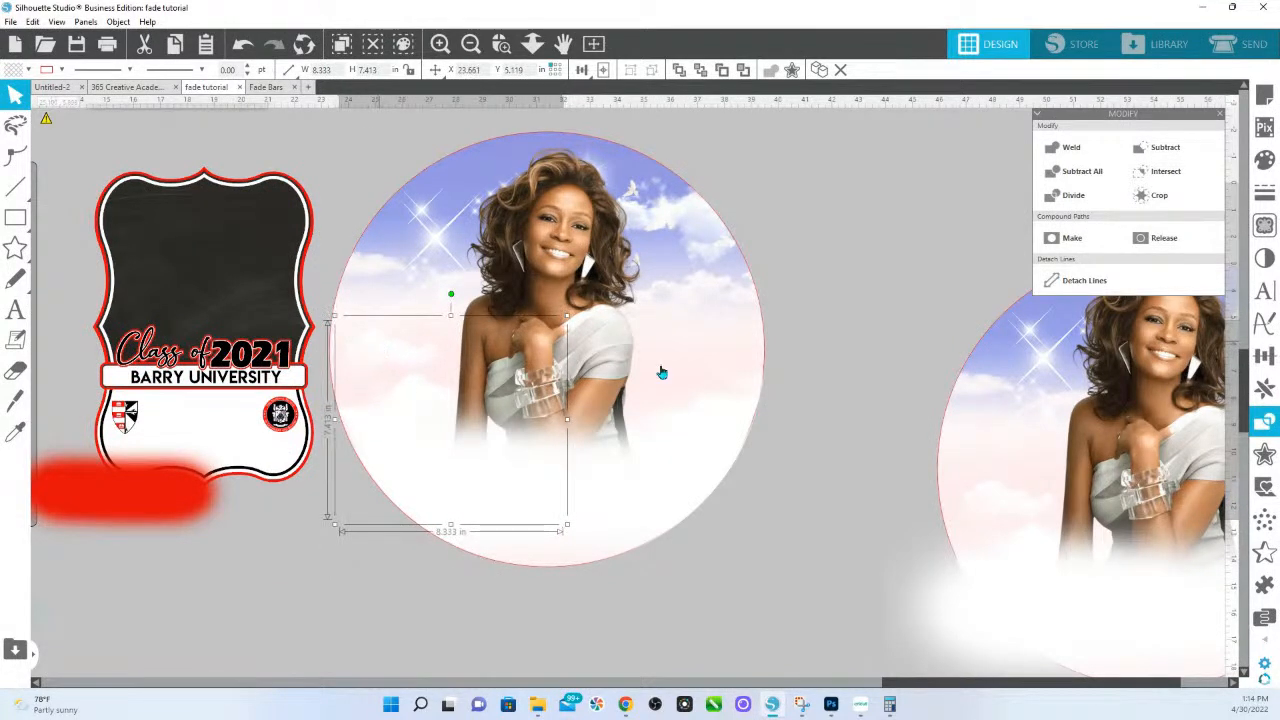
click(750, 385)
drag(750, 385, 755, 348)
Step: Edit the right cloud's outline points so its outer edge follows the circle's right side
click(730, 404)
double_click(731, 368)
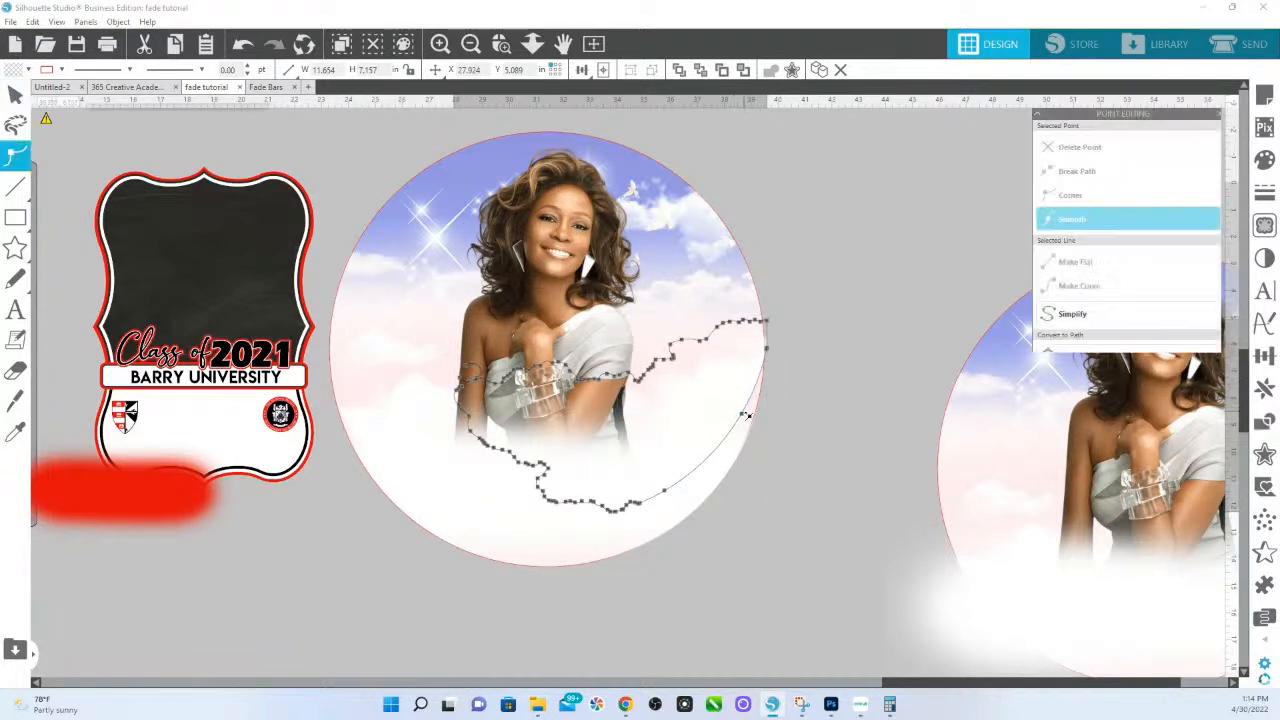
drag(743, 414, 752, 425)
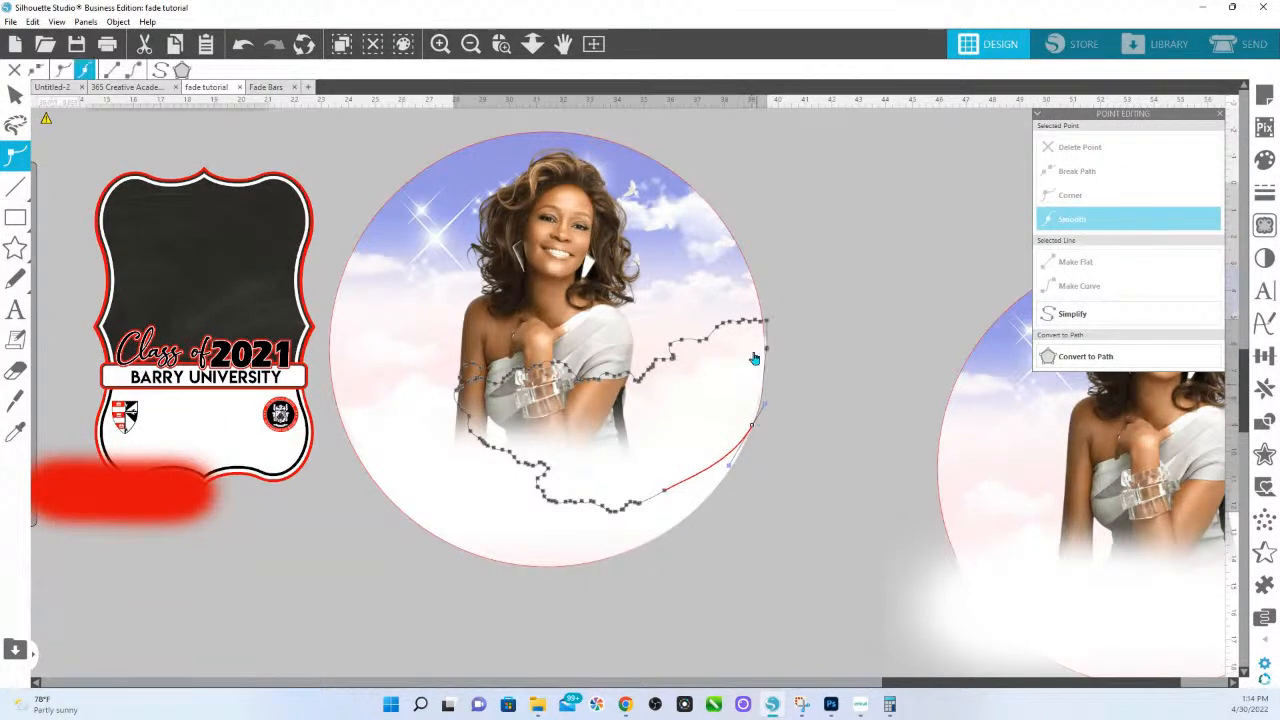
click(767, 323)
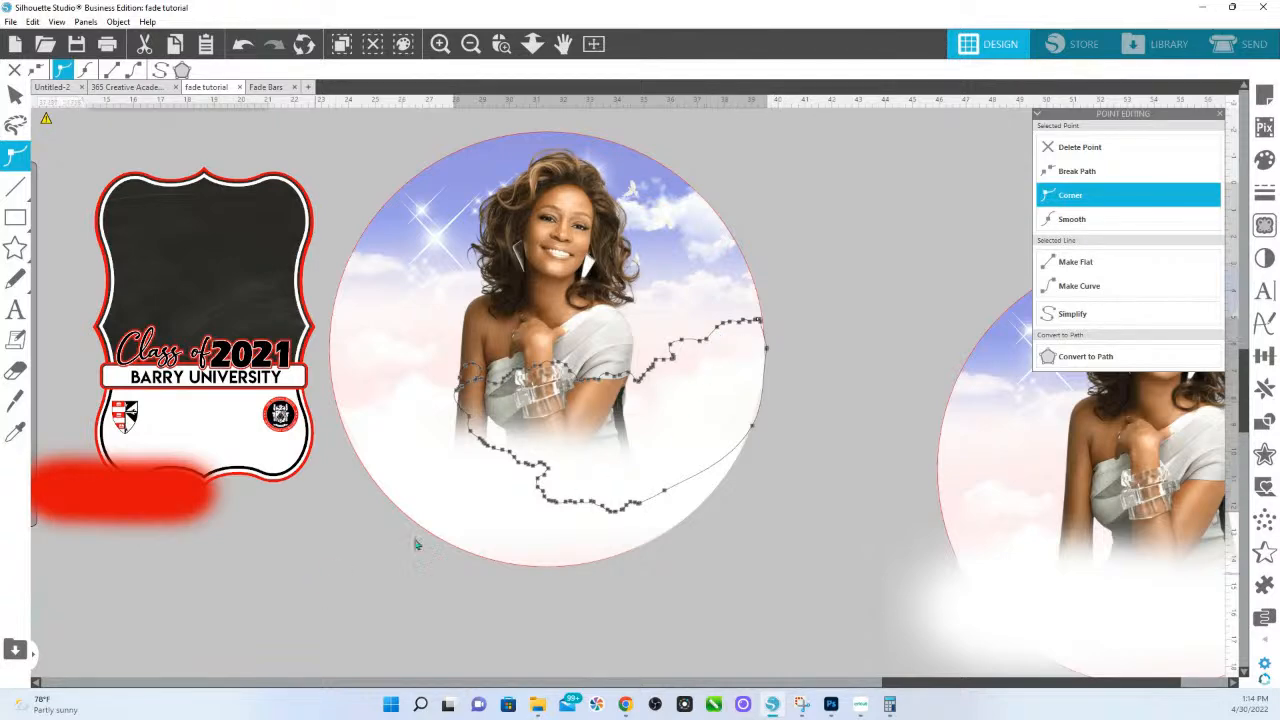
click(850, 242)
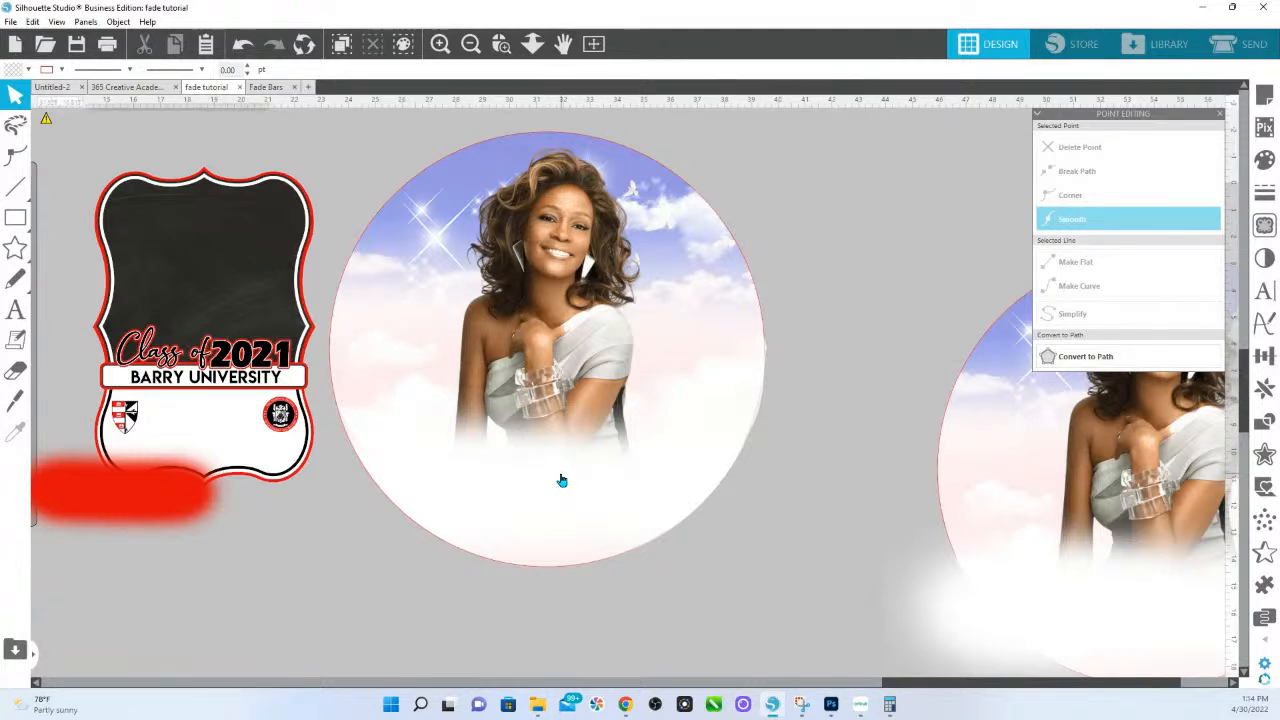
Step: Move the white fade bar off the circle and paste a copy of the salmon-pink bar from the Fade Bars document into fade tutorial
drag(567, 483, 890, 80)
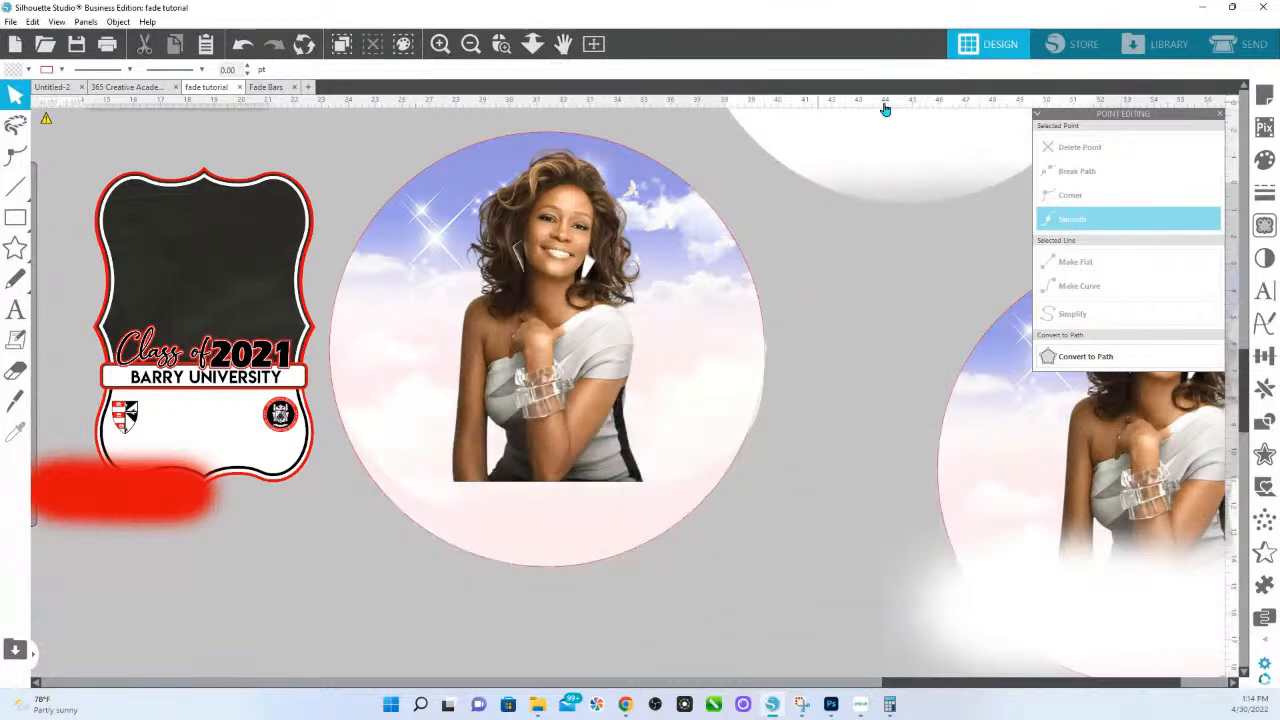
click(268, 88)
click(423, 488)
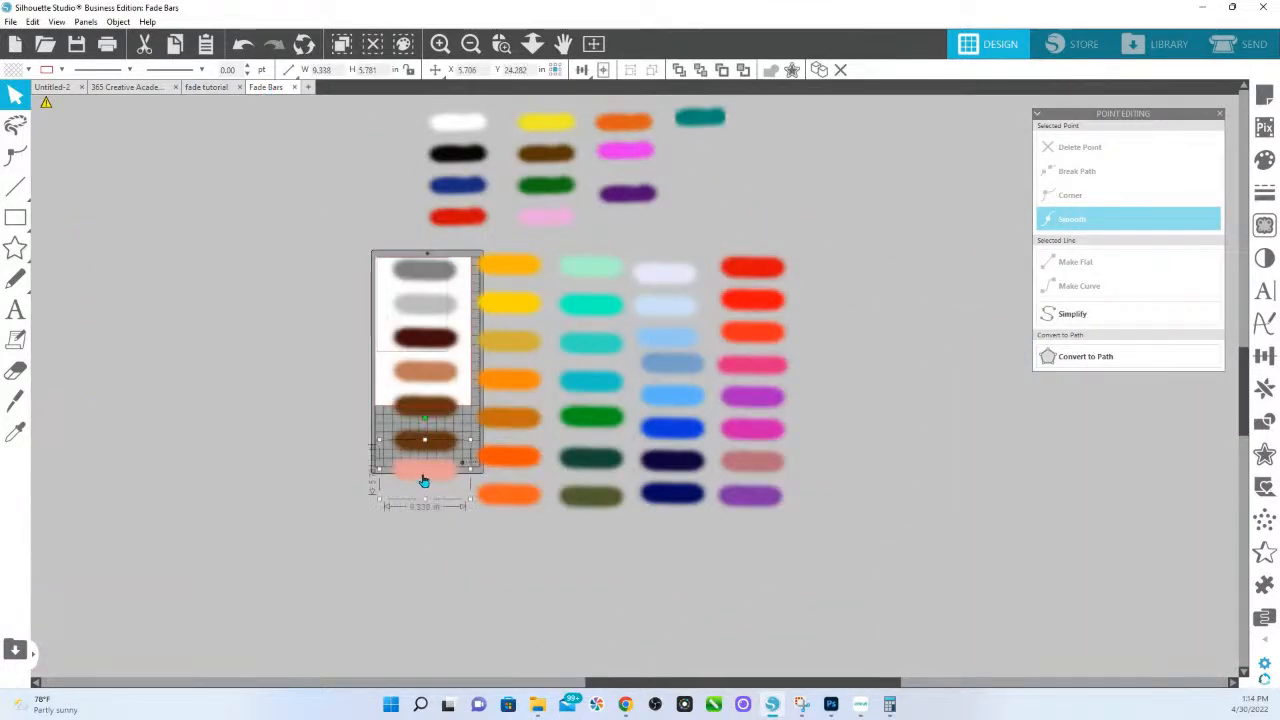
right_click(423, 488)
click(466, 196)
click(178, 88)
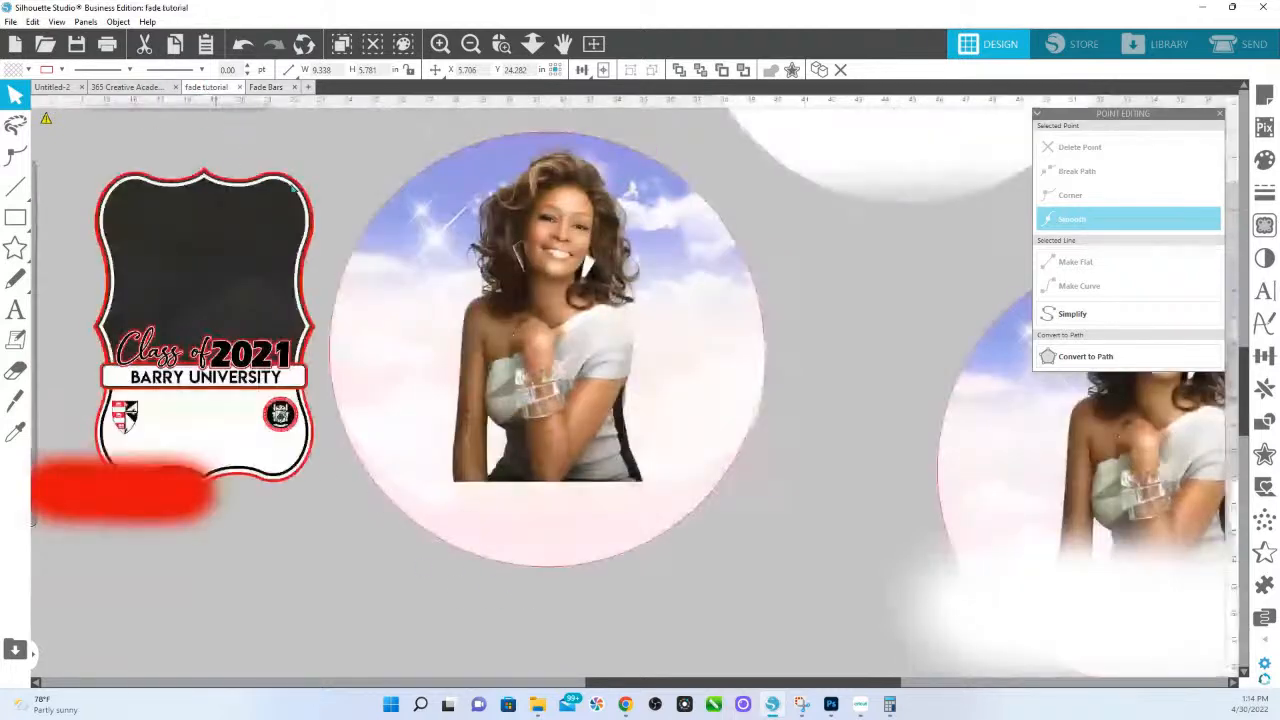
right_click(803, 597)
click(838, 473)
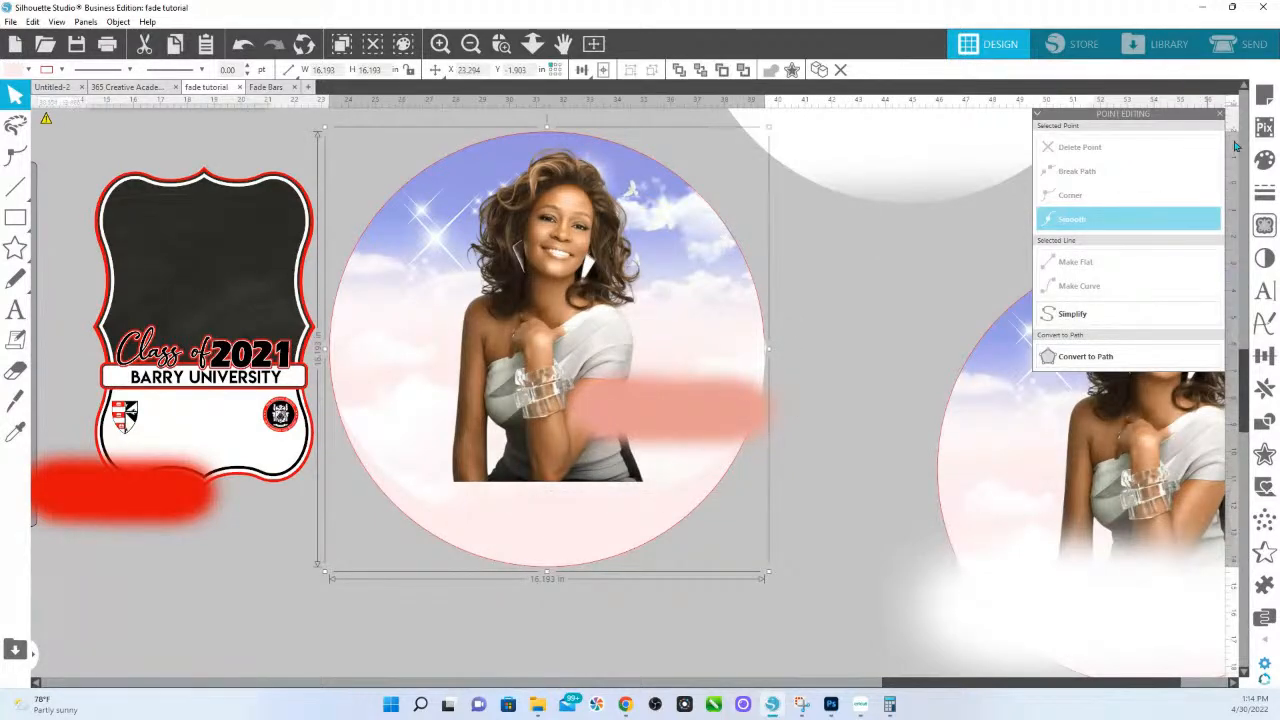
Step: Fill the sky circle with the salmon-pink color sampled from the pasted fade bar
click(1264, 160)
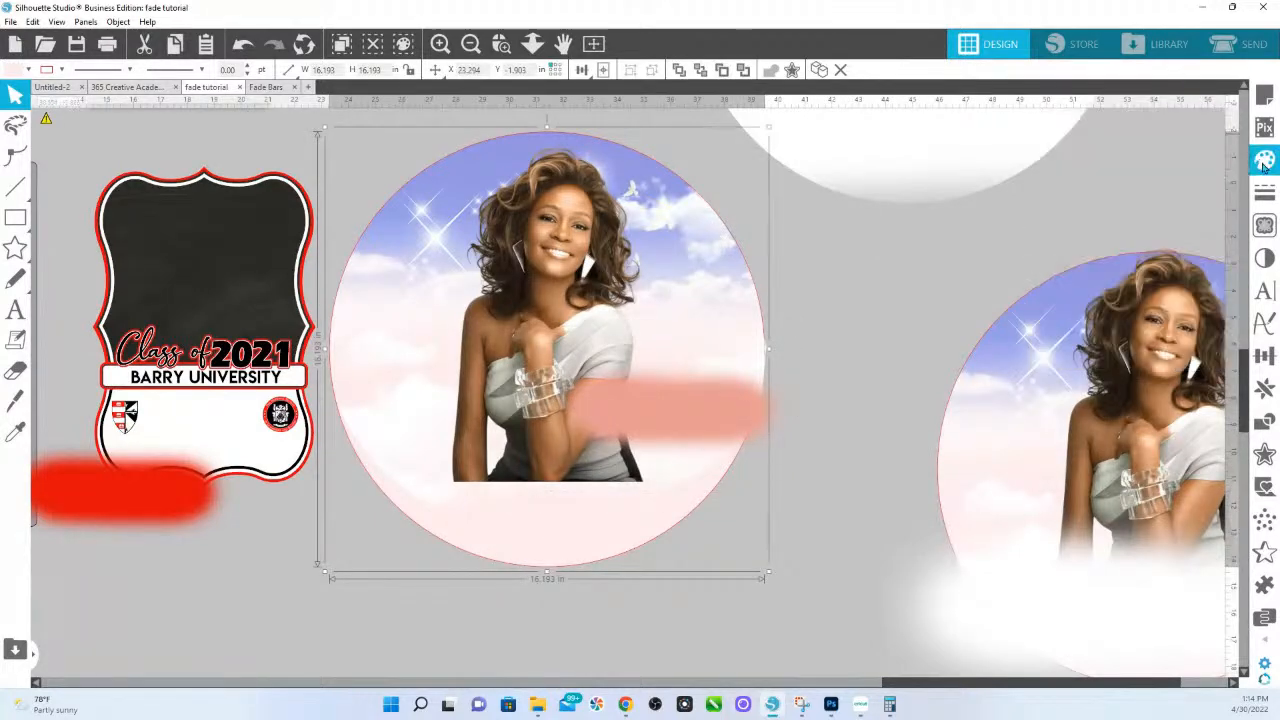
click(706, 420)
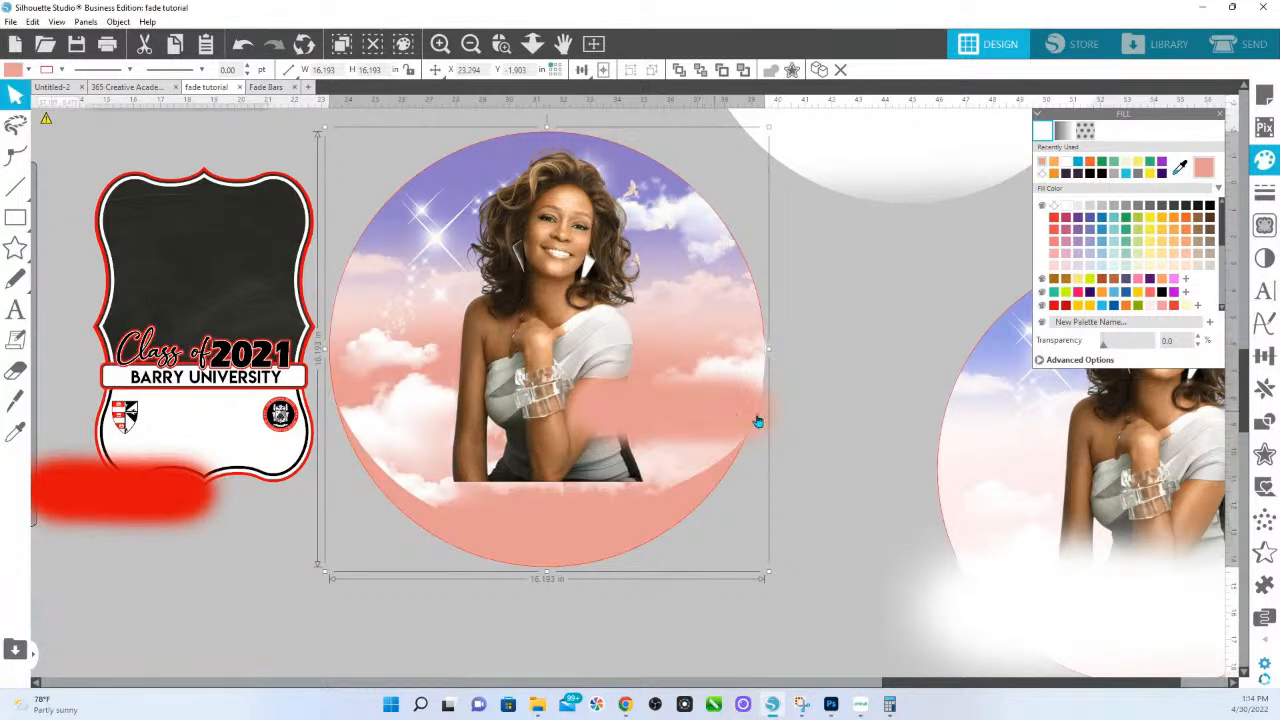
click(815, 459)
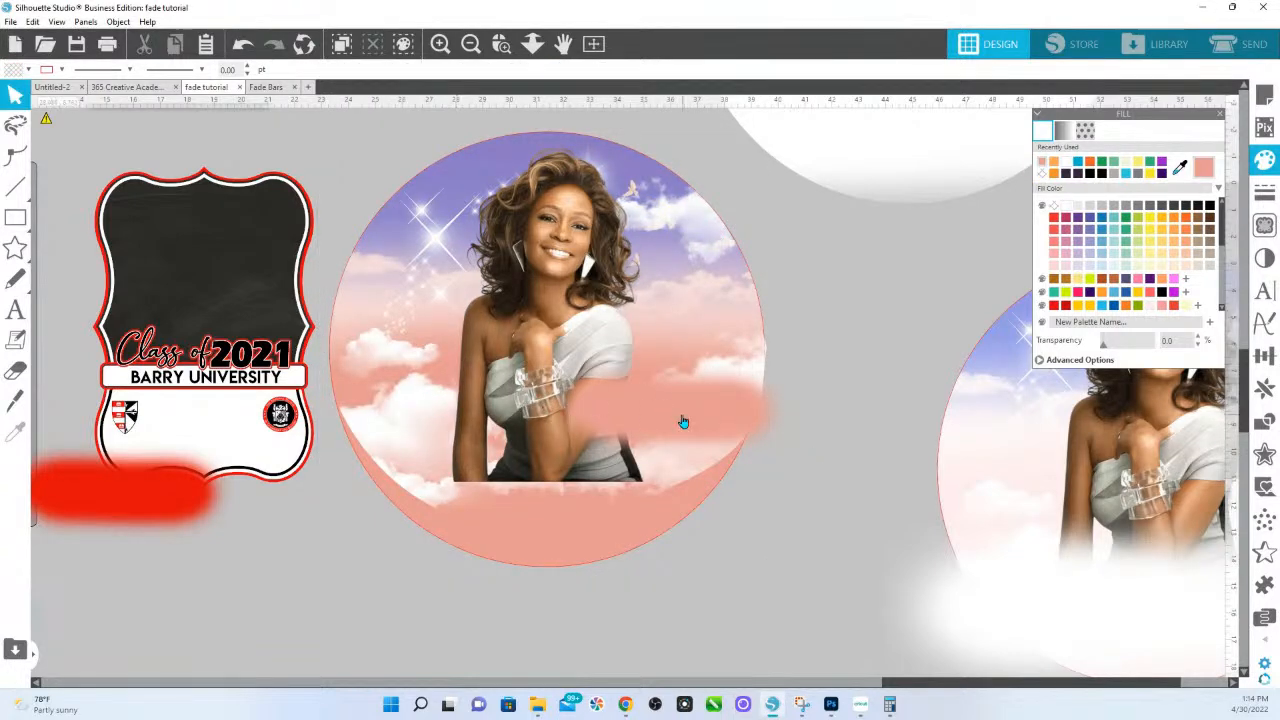
Step: Place the salmon-pink fade bar over the portrait's lower left edge and shift the portrait slightly up and right
drag(694, 429, 493, 485)
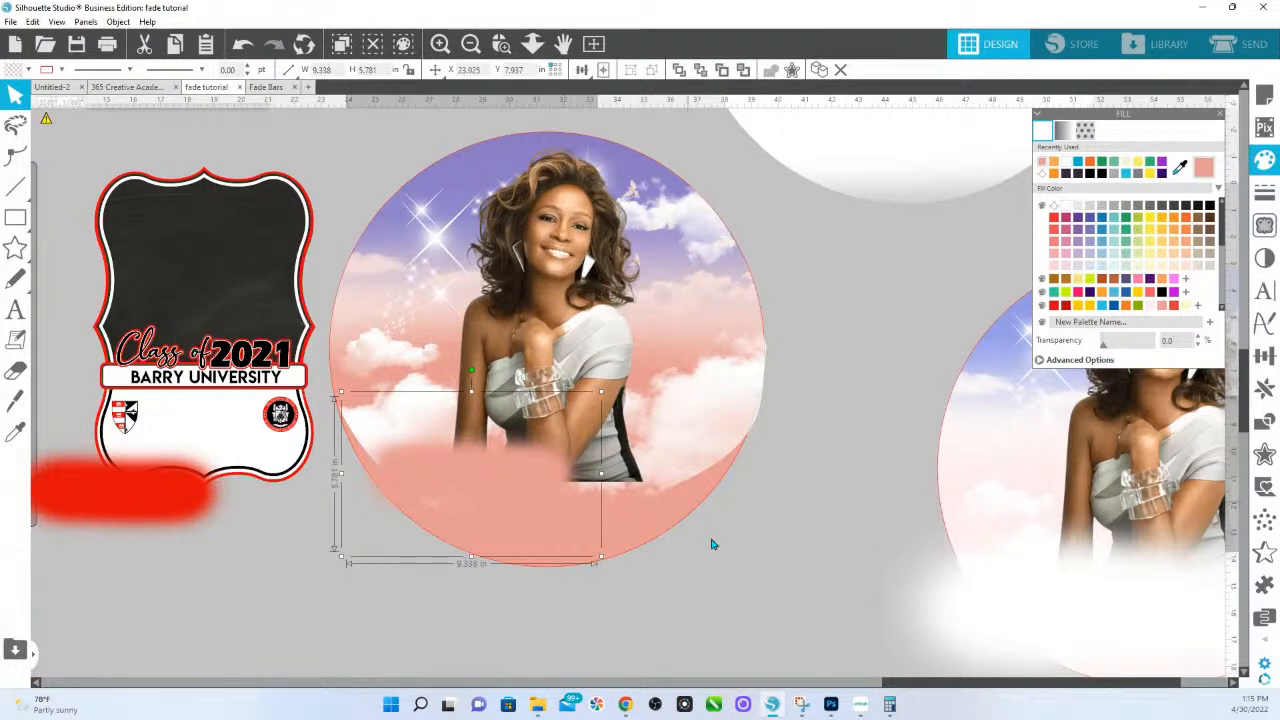
click(638, 192)
drag(638, 192, 643, 189)
Step: Try moving the portrait left and shifting the sky artwork behind it, and undo both moves
drag(647, 247, 576, 274)
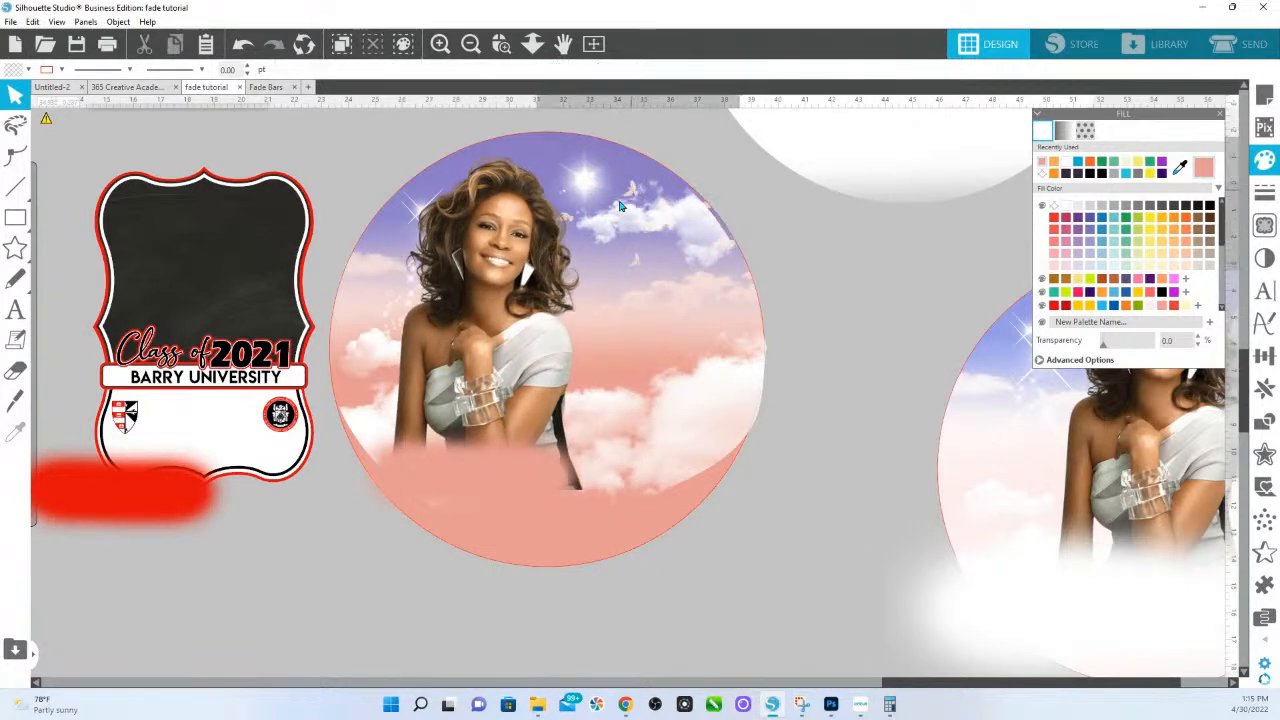
mouse_move(644, 228)
mouse_down()
mouse_move(668, 221)
mouse_move(653, 219)
mouse_up()
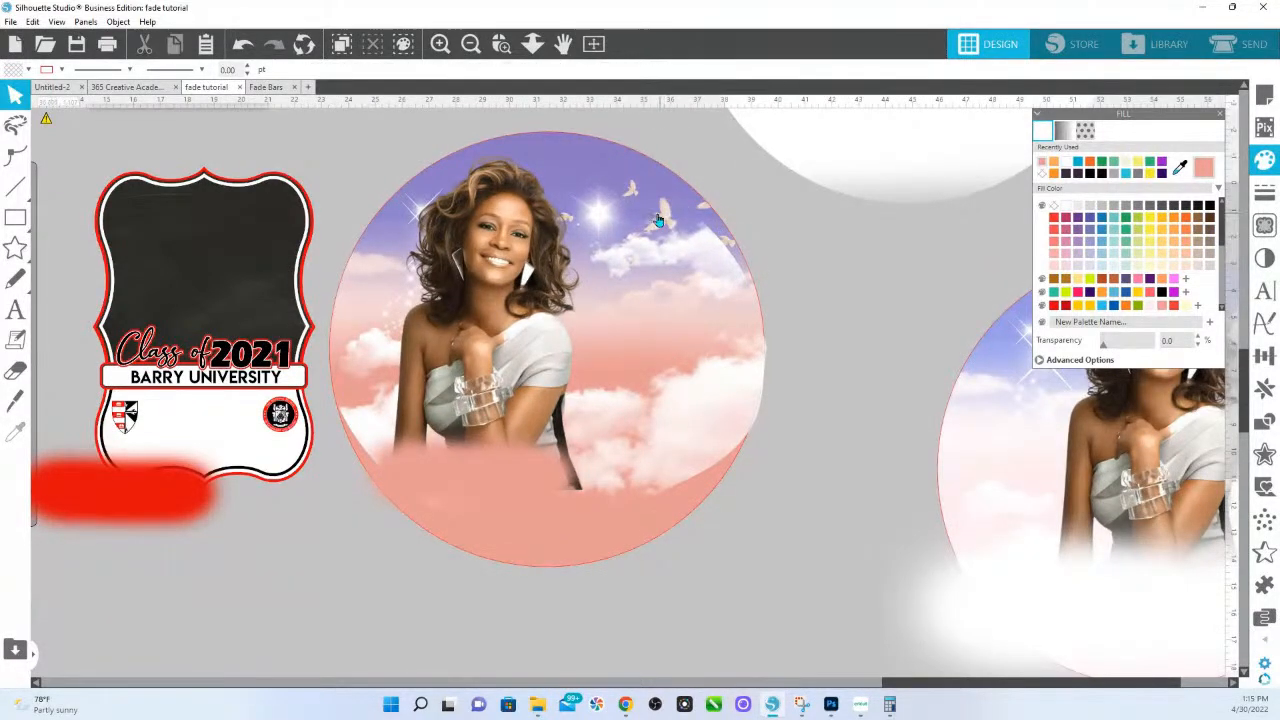
key(ctrl+z)
key(ctrl+z)
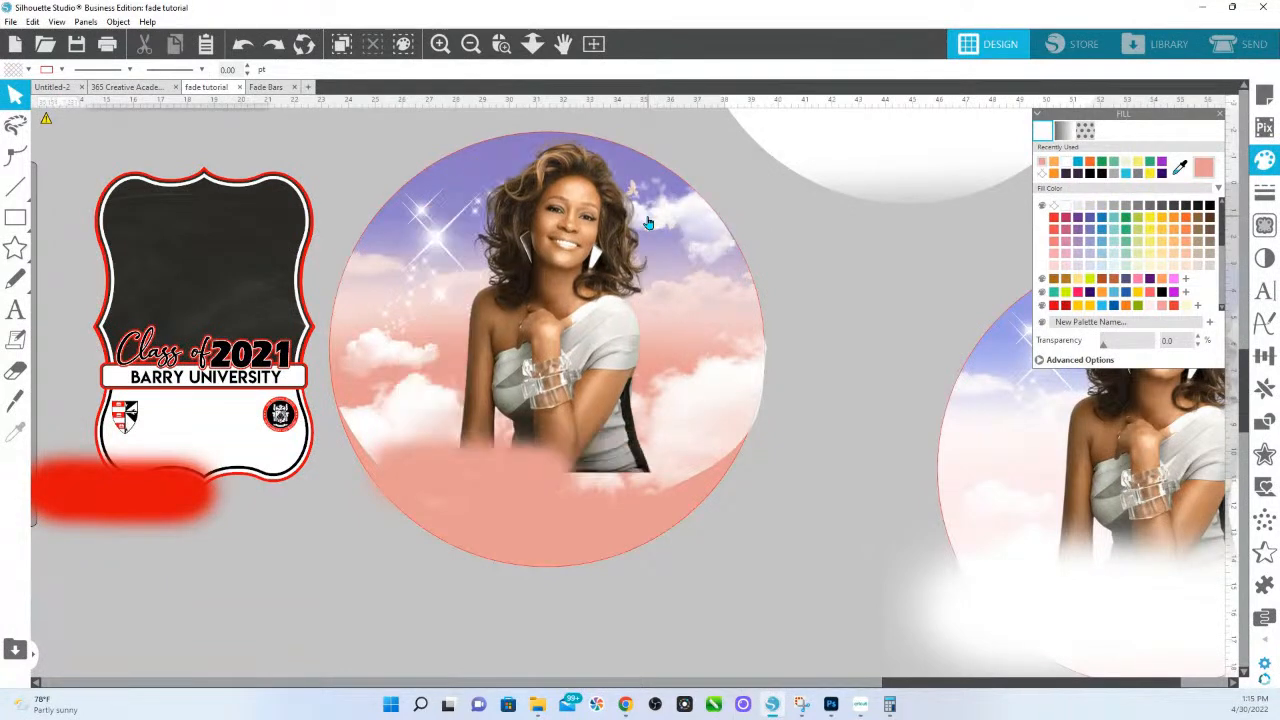
Step: Try deleting the circle's top point and bending its right-side curve handle inward, and undo both edits
click(682, 521)
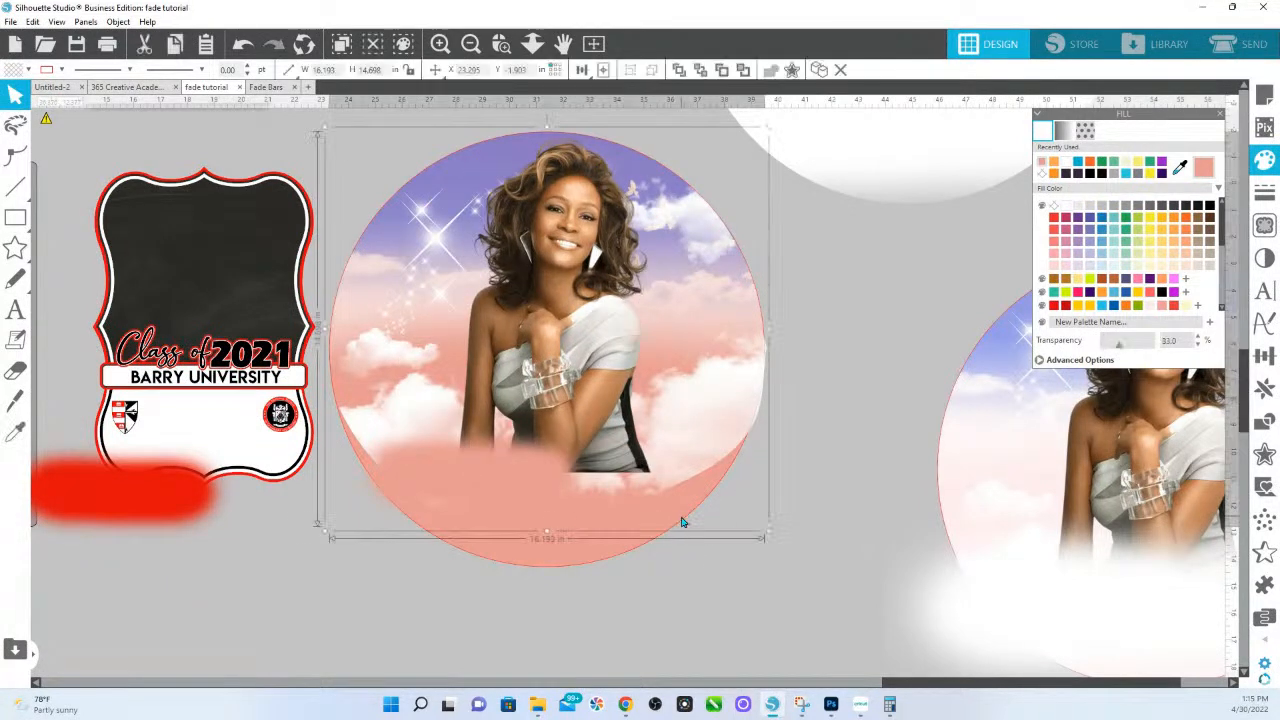
click(593, 556)
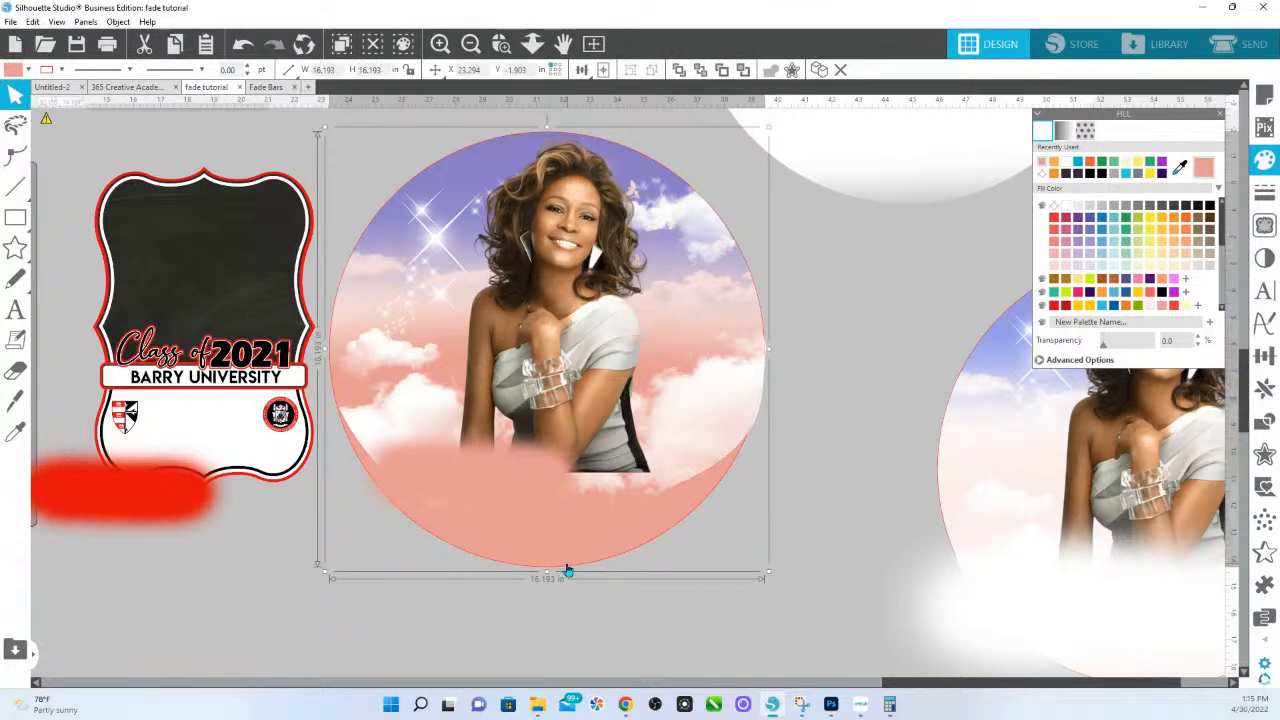
double_click(567, 570)
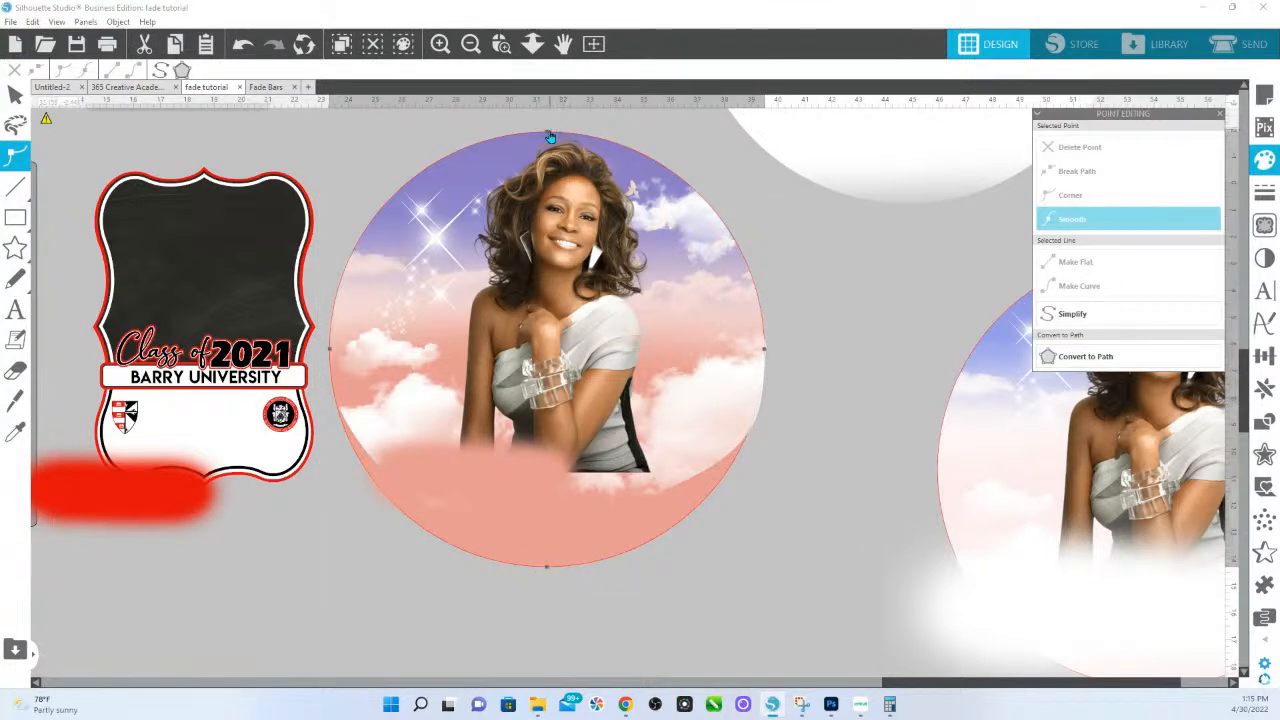
click(546, 132)
click(1108, 157)
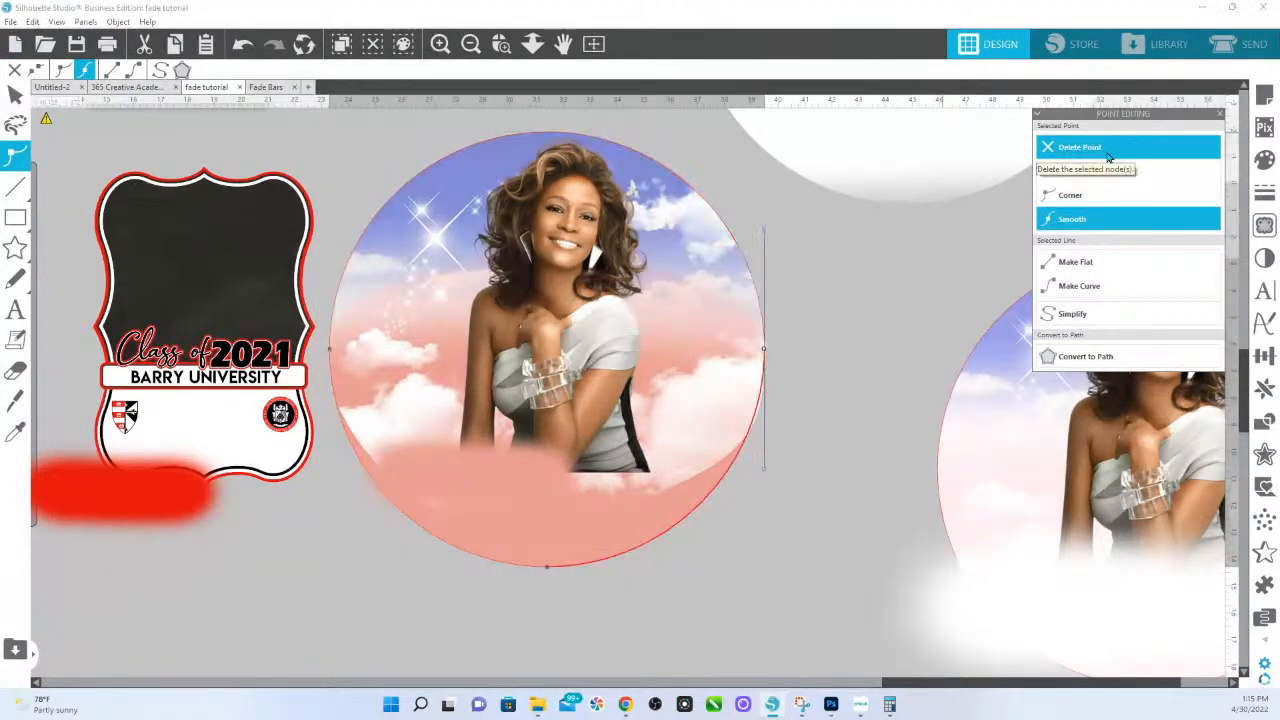
drag(764, 229, 713, 350)
key(ctrl+z)
key(ctrl+z)
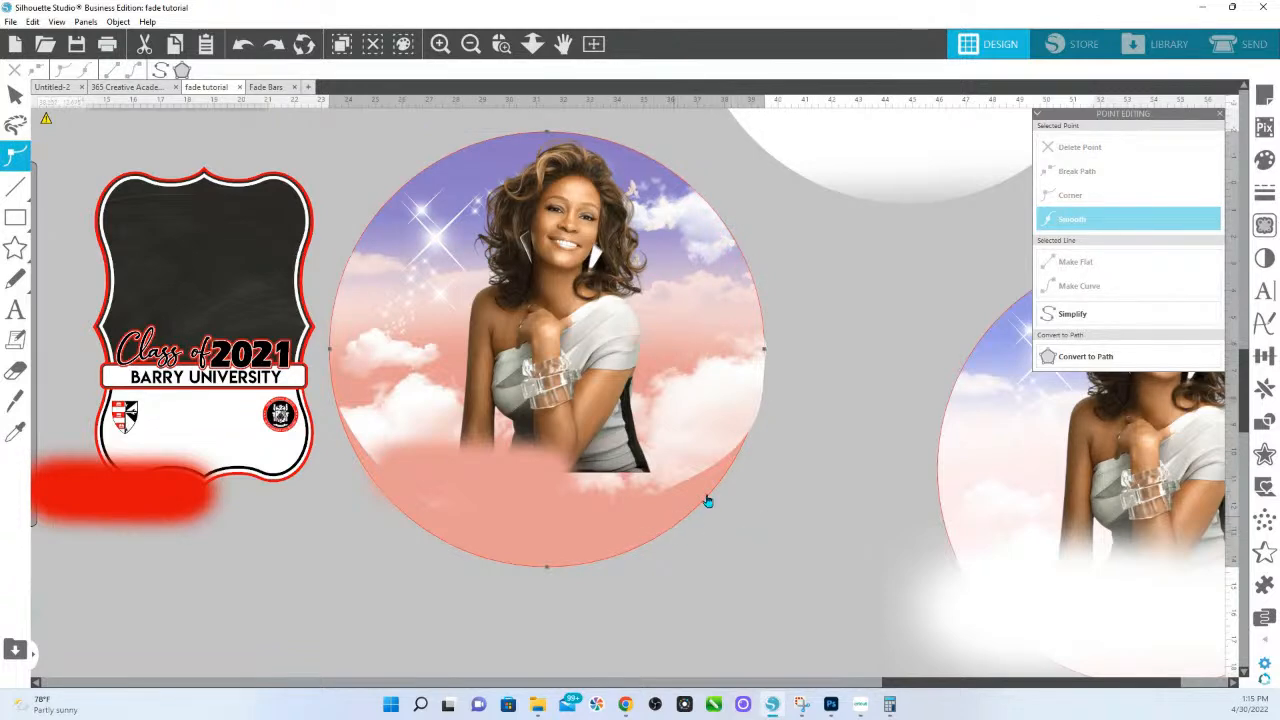
Step: Stretch the salmon-pink fade bar rightward past the circle's edge to about 20.9 inches wide
click(549, 481)
click(857, 544)
click(526, 488)
drag(600, 474, 914, 471)
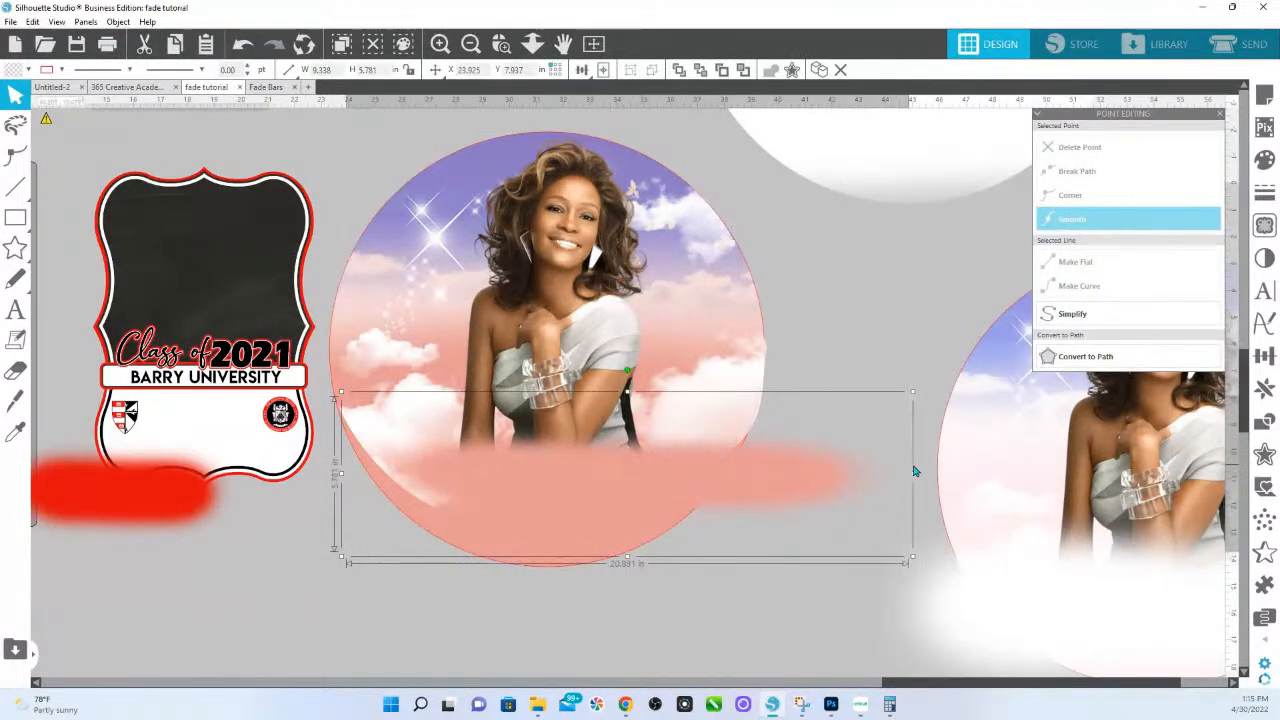
click(340, 478)
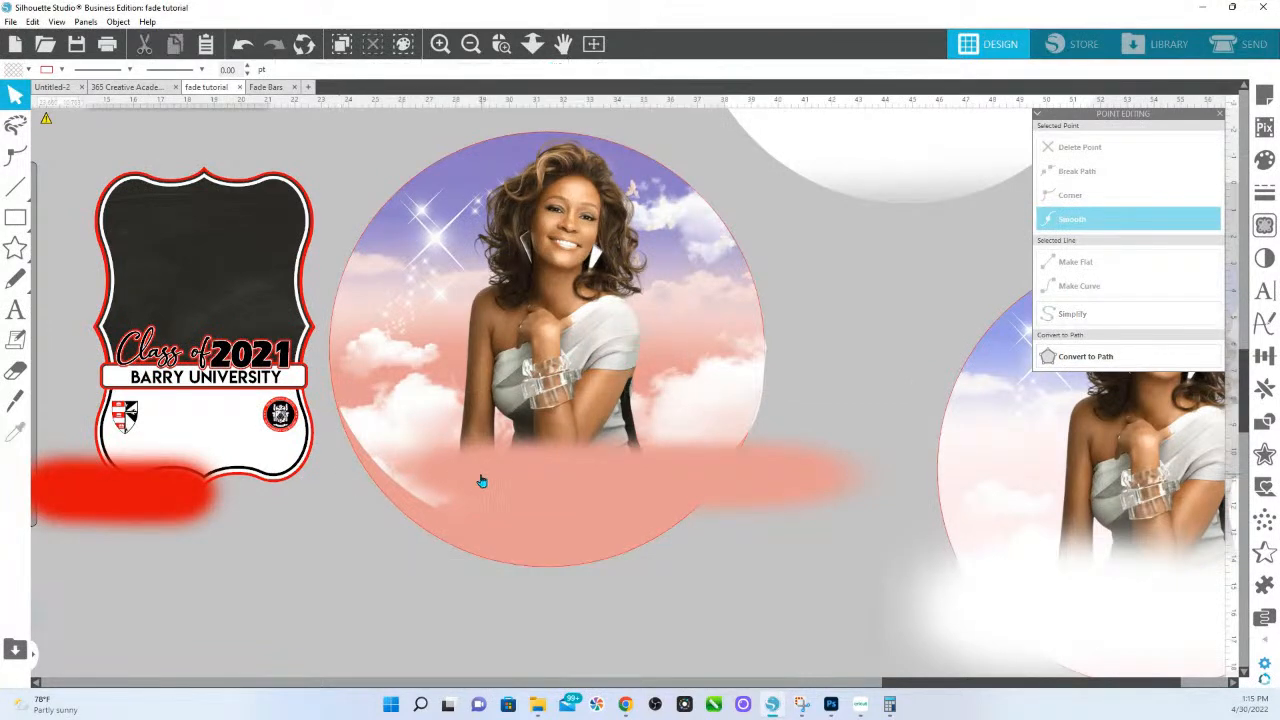
Step: Stretch the salmon-pink fade bar left and downward to about 26 by 14 inches and raise it over the portrait's bottom edge
click(388, 489)
drag(348, 482, 193, 476)
drag(557, 555, 566, 708)
scroll(575, 513, down, 2)
drag(610, 505, 617, 440)
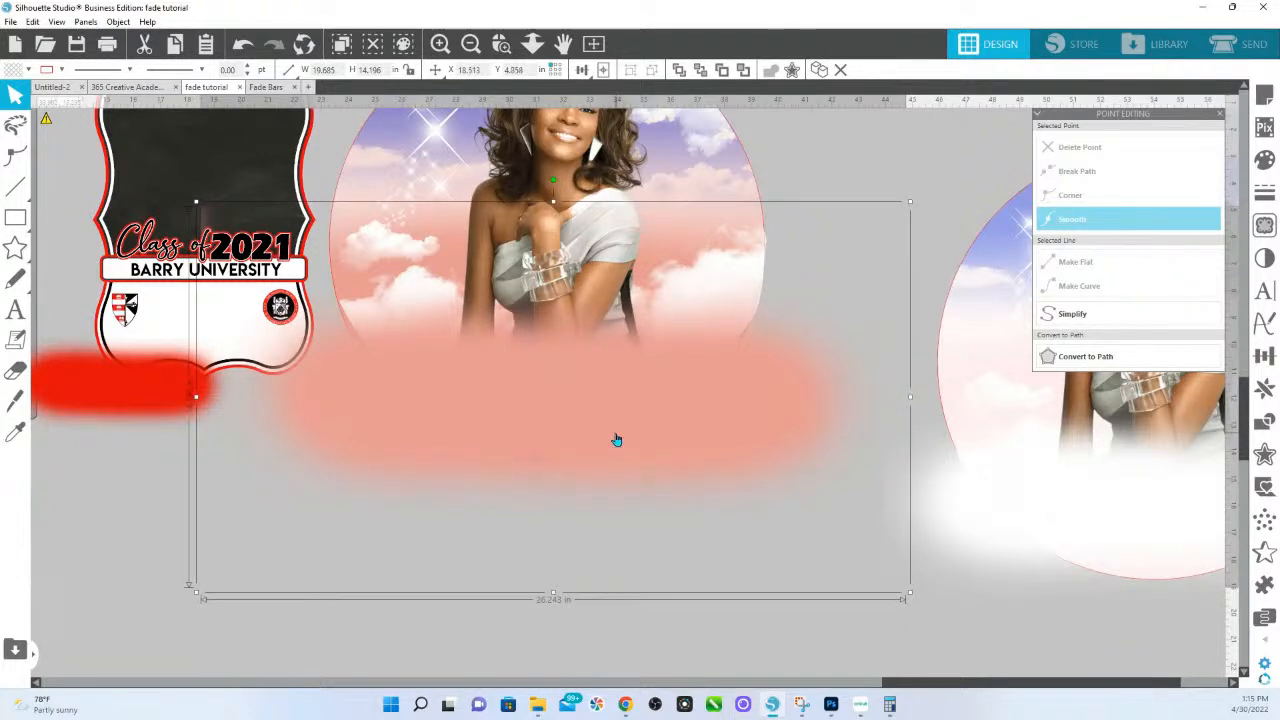
key(i)
click(628, 427)
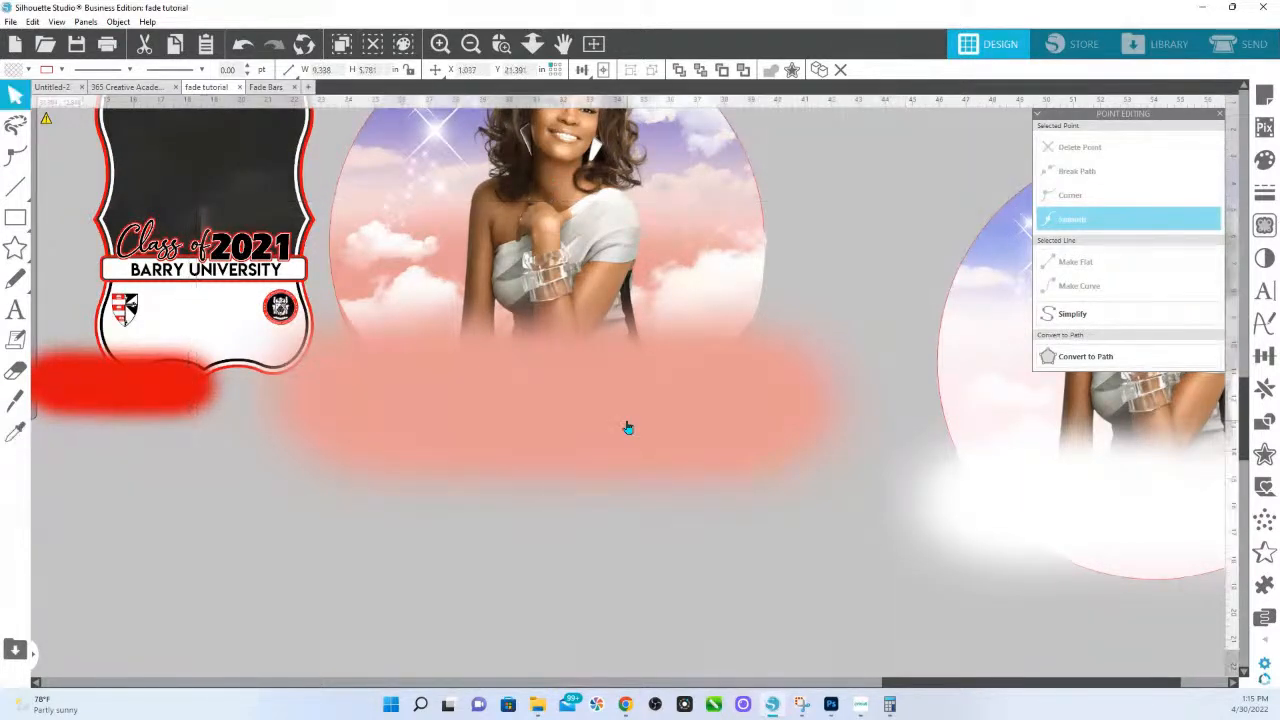
Step: Crop the salmon-pink fade bar to the circle's outline
scroll(757, 157, up, 3)
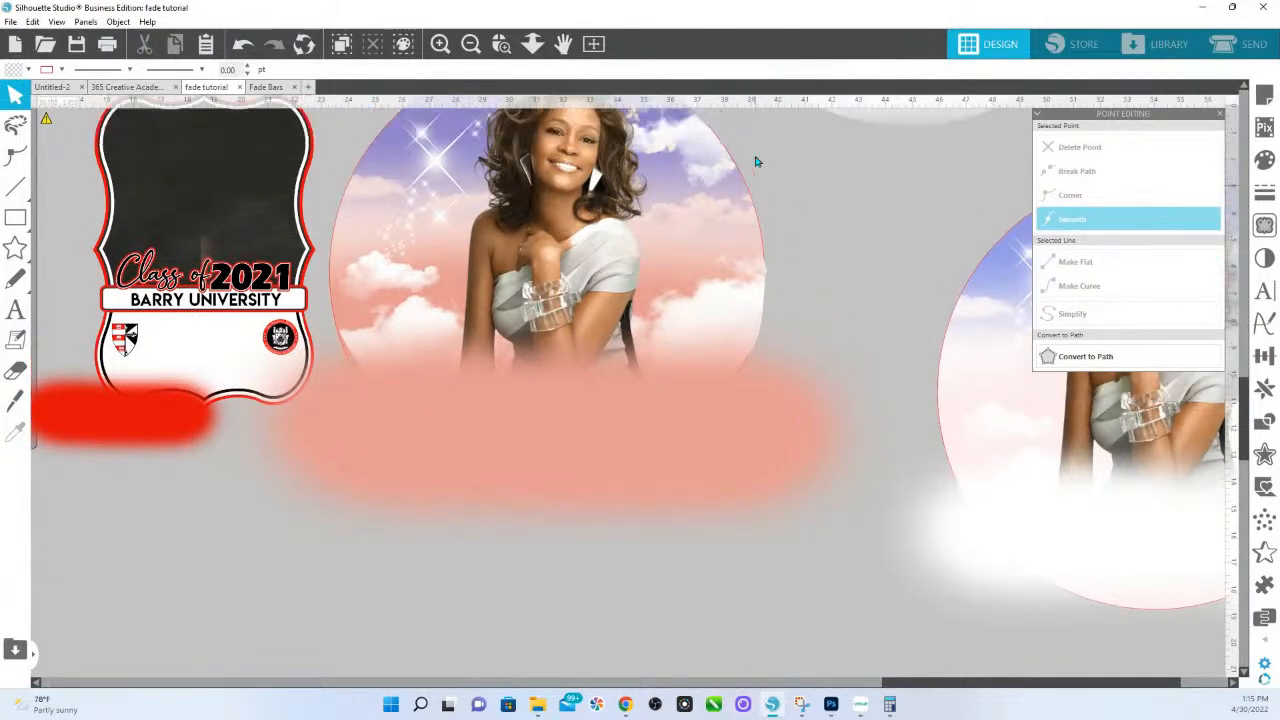
scroll(531, 195, up, 3)
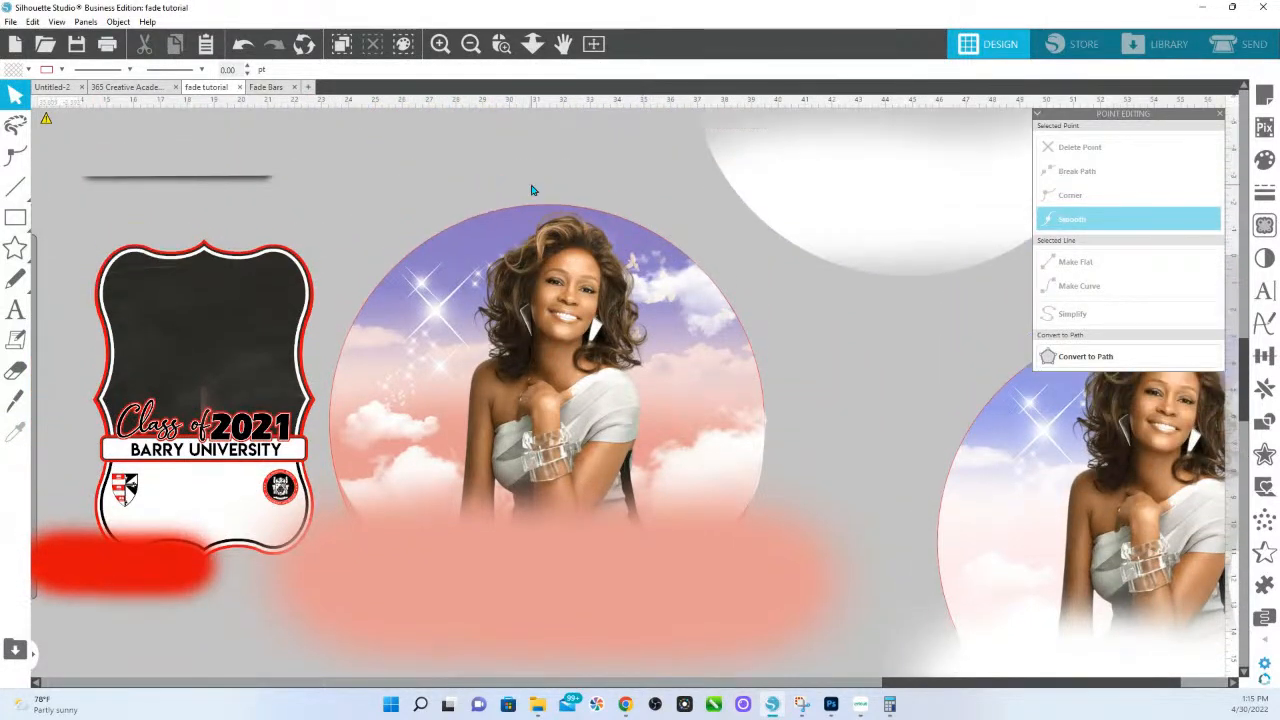
click(523, 208)
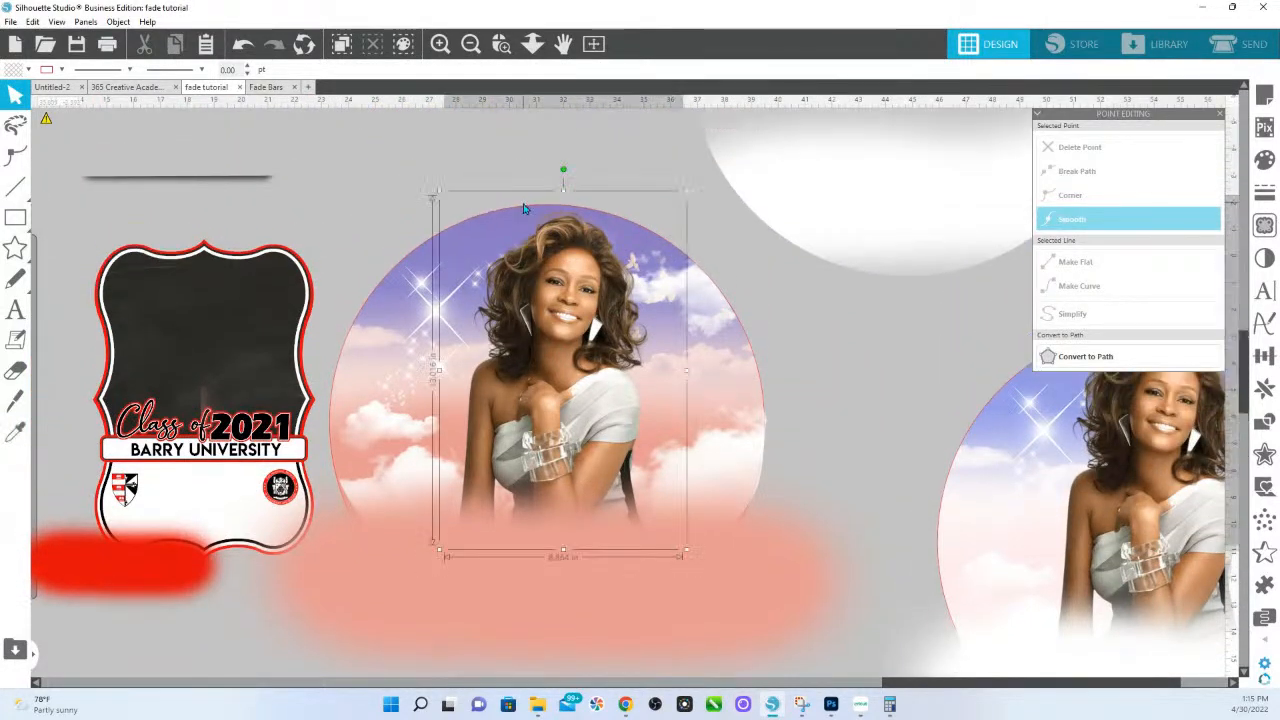
click(425, 246)
click(436, 240)
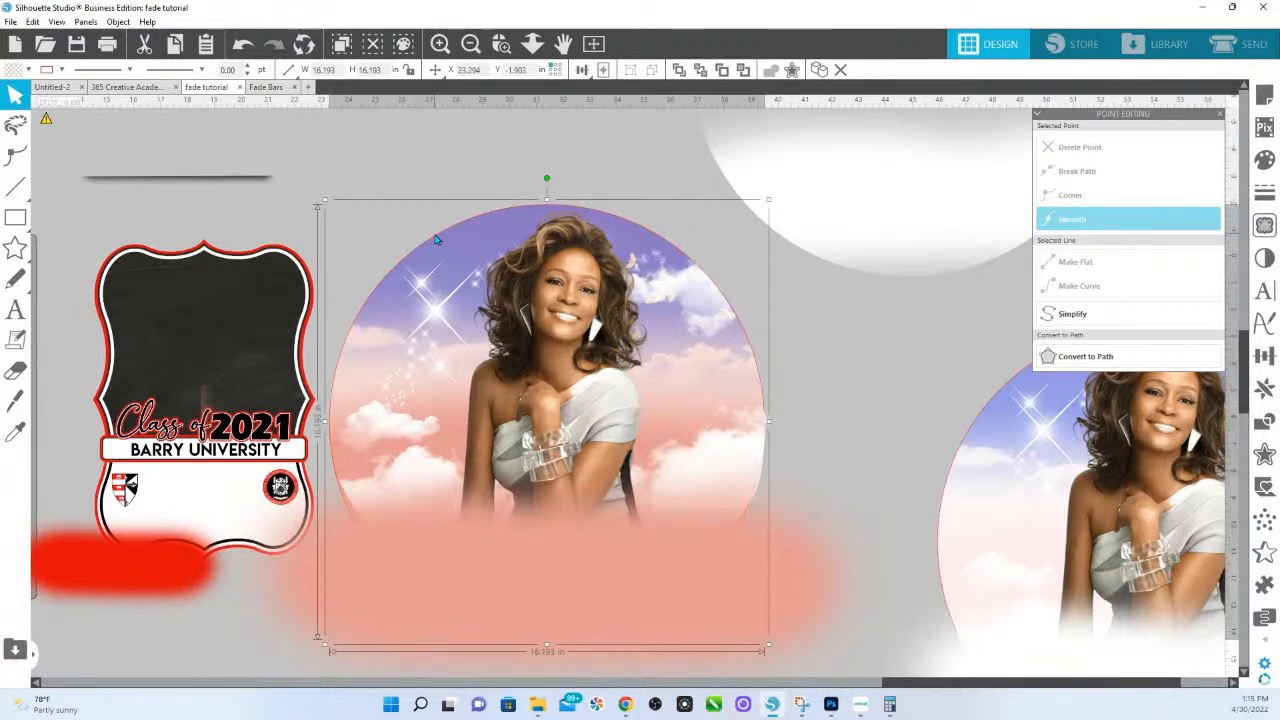
click(15, 432)
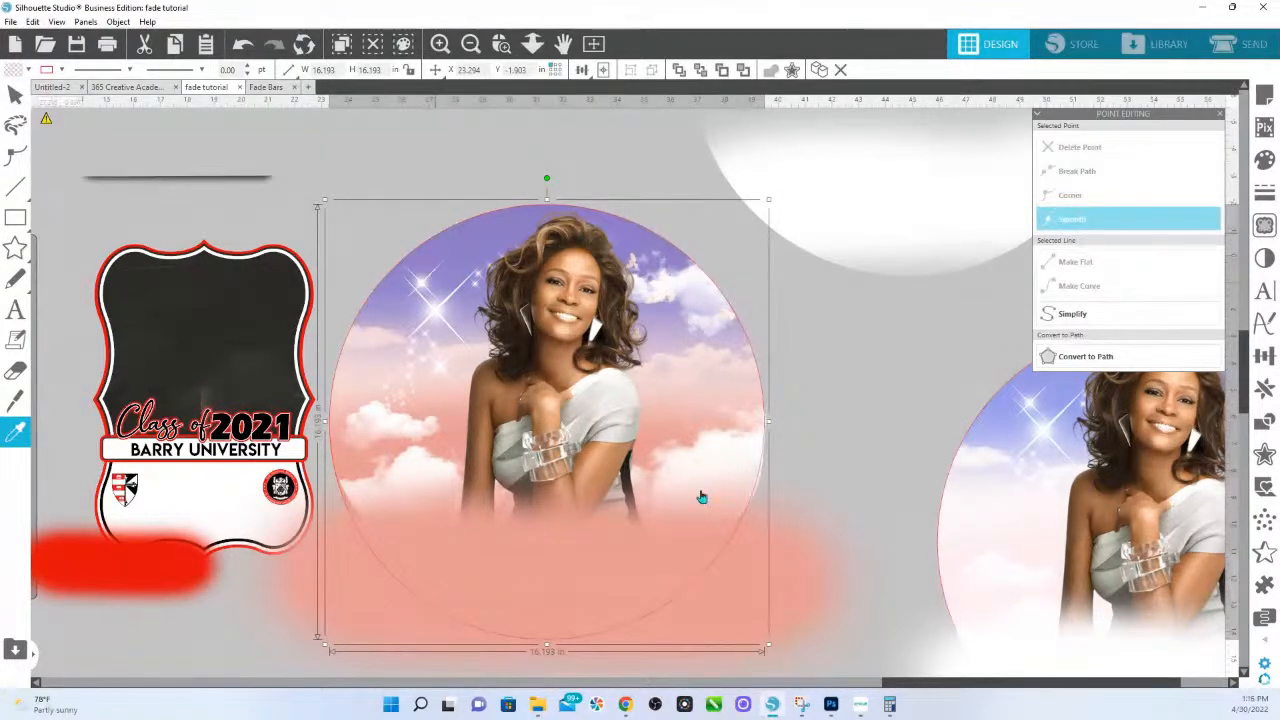
click(763, 598)
shift+click(786, 595)
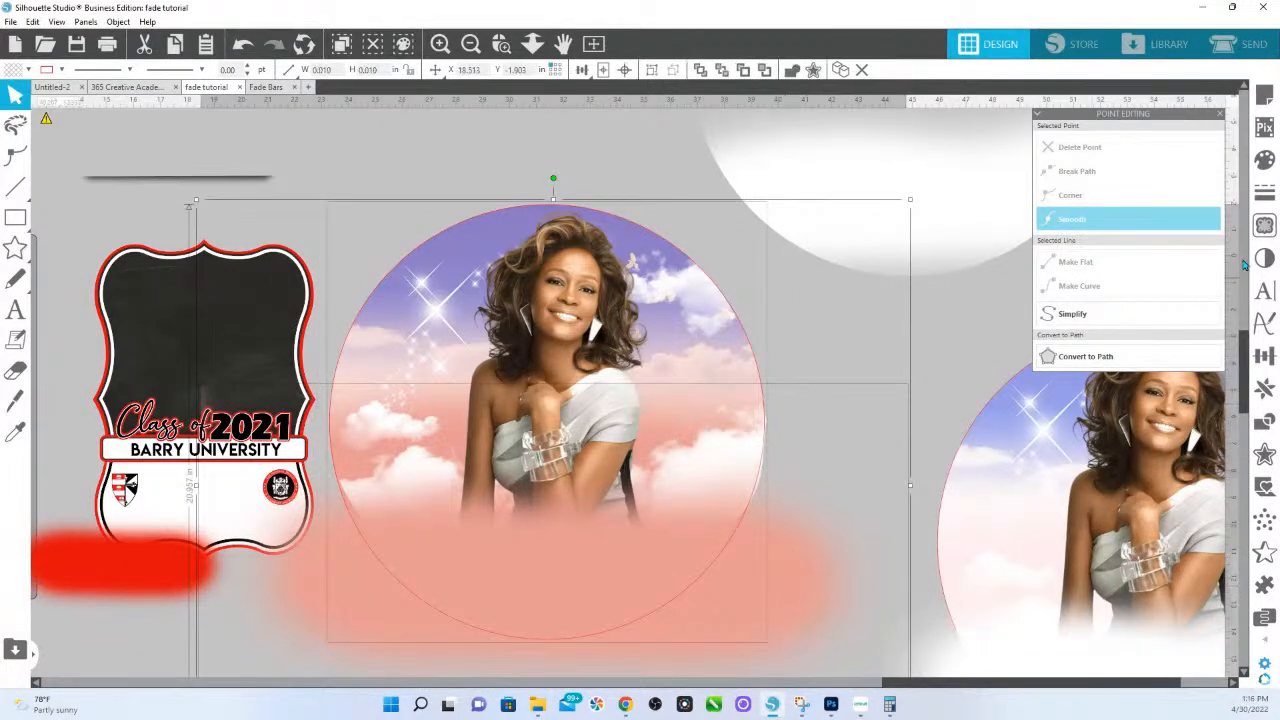
click(1263, 424)
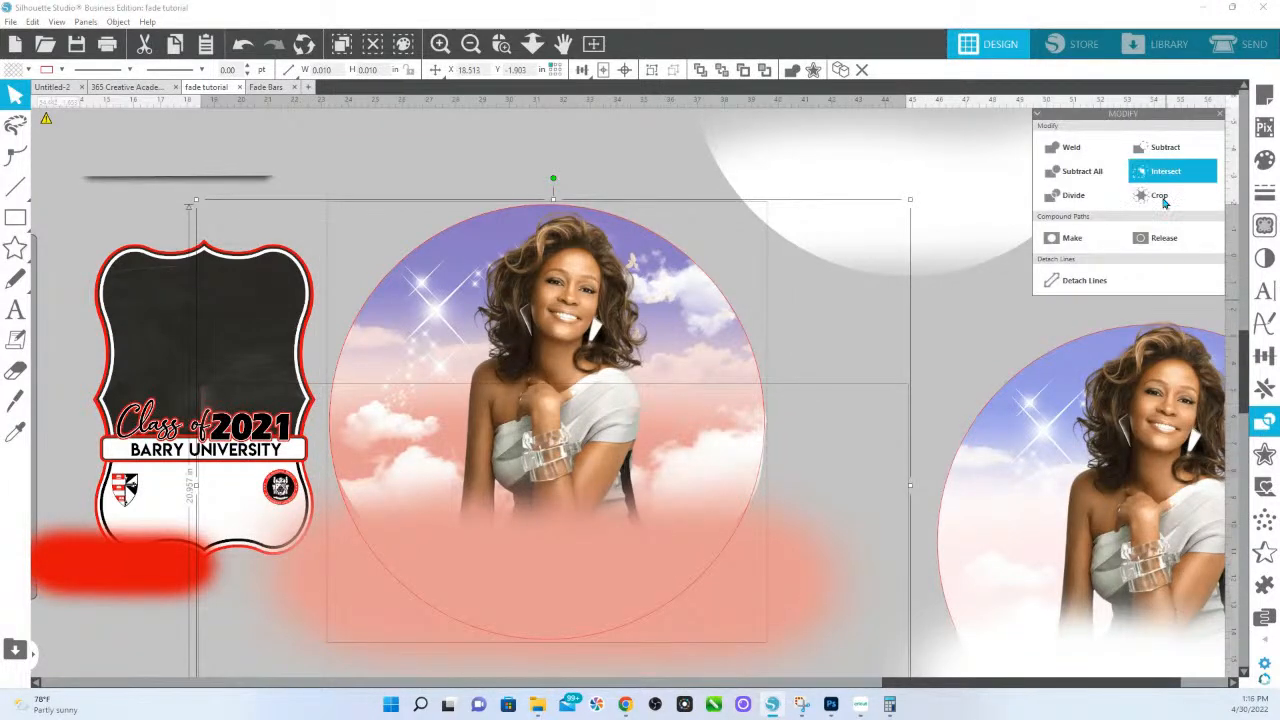
click(1160, 198)
click(855, 446)
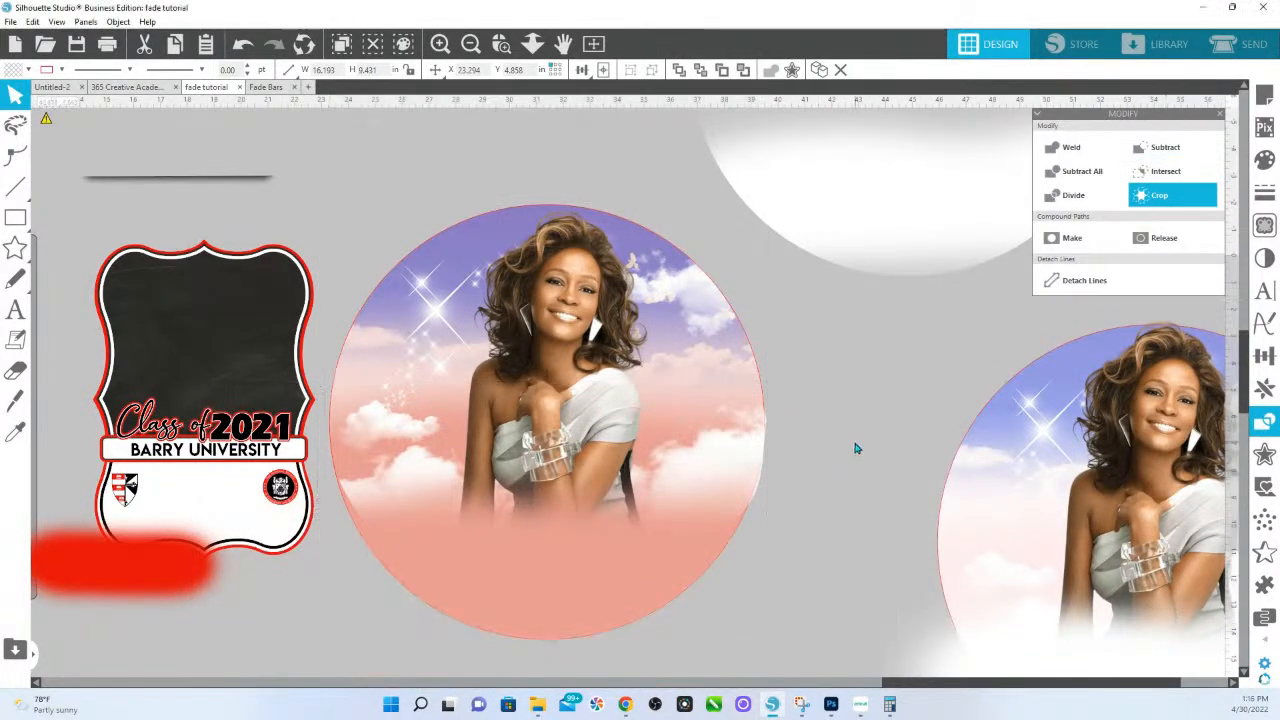
Step: Nudge the cropped salmon-pink fade slightly up and left, and fine-tune the position of the lower-right cloud within the circle
click(754, 479)
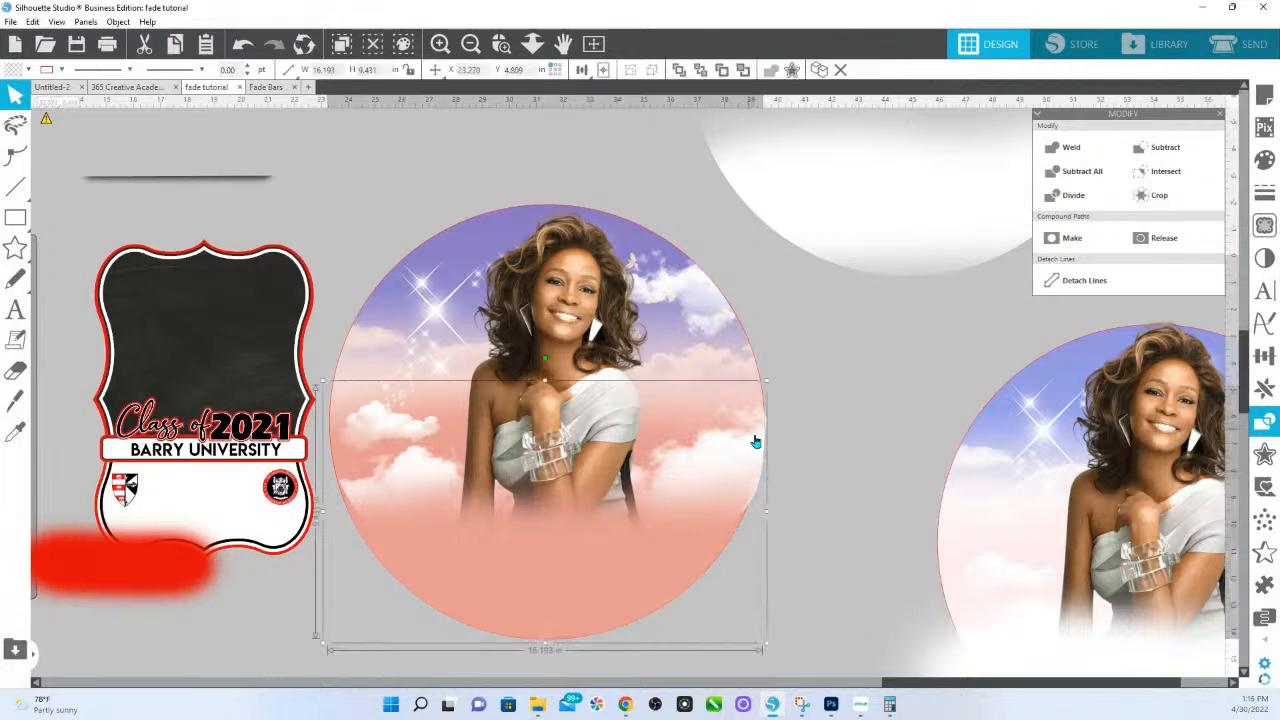
click(762, 495)
drag(762, 495, 759, 493)
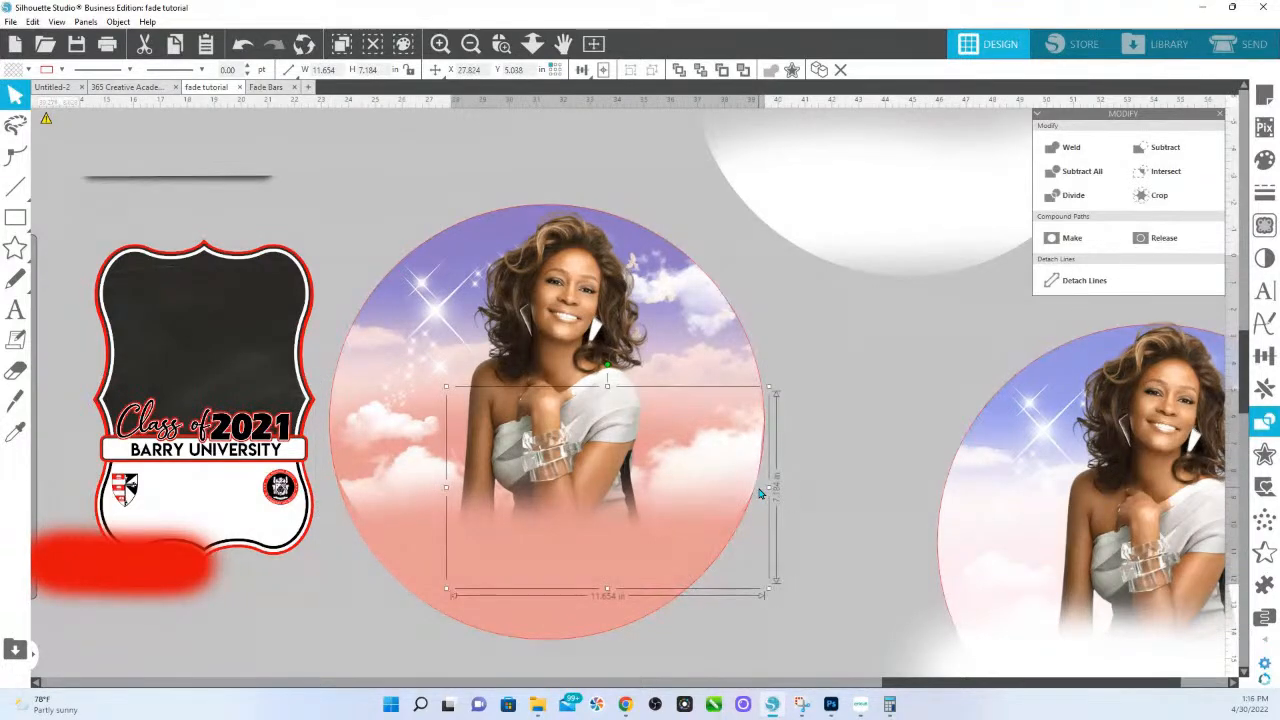
click(855, 444)
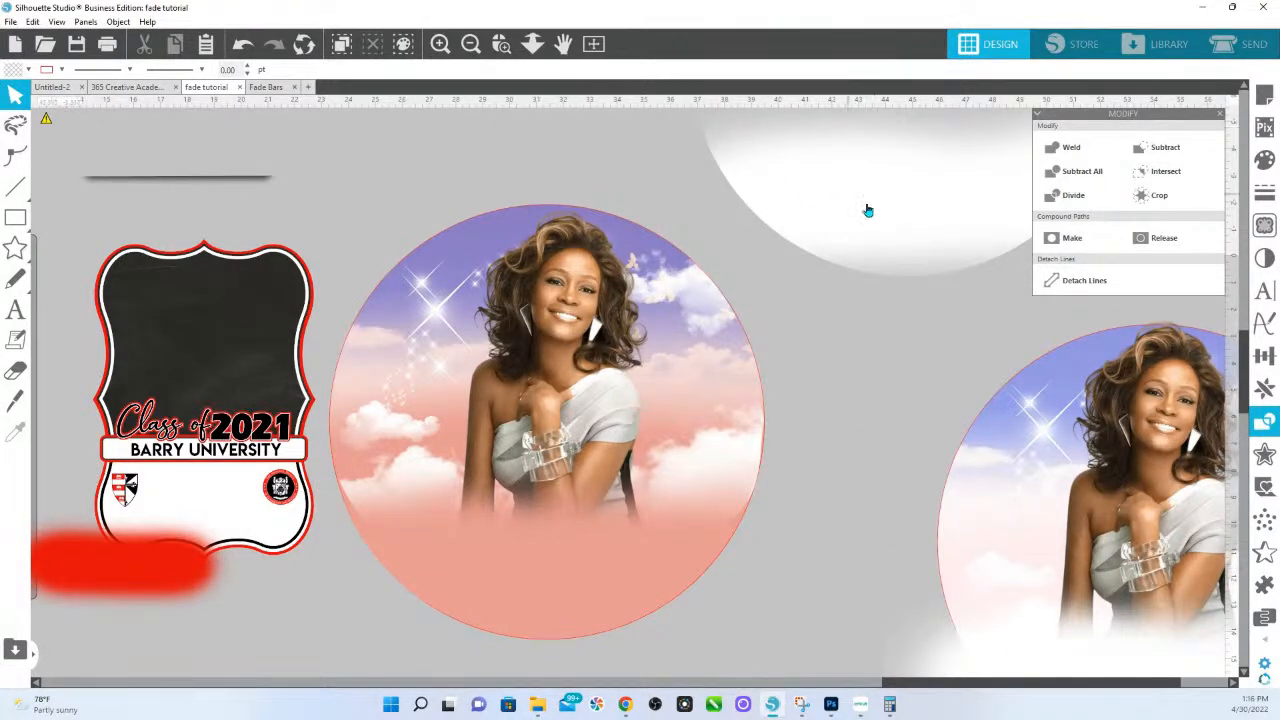
Step: Flip the cropped white fade vertically and place it over the circle's upper half, aligned with its top curve
drag(866, 209, 683, 363)
right_click(694, 357)
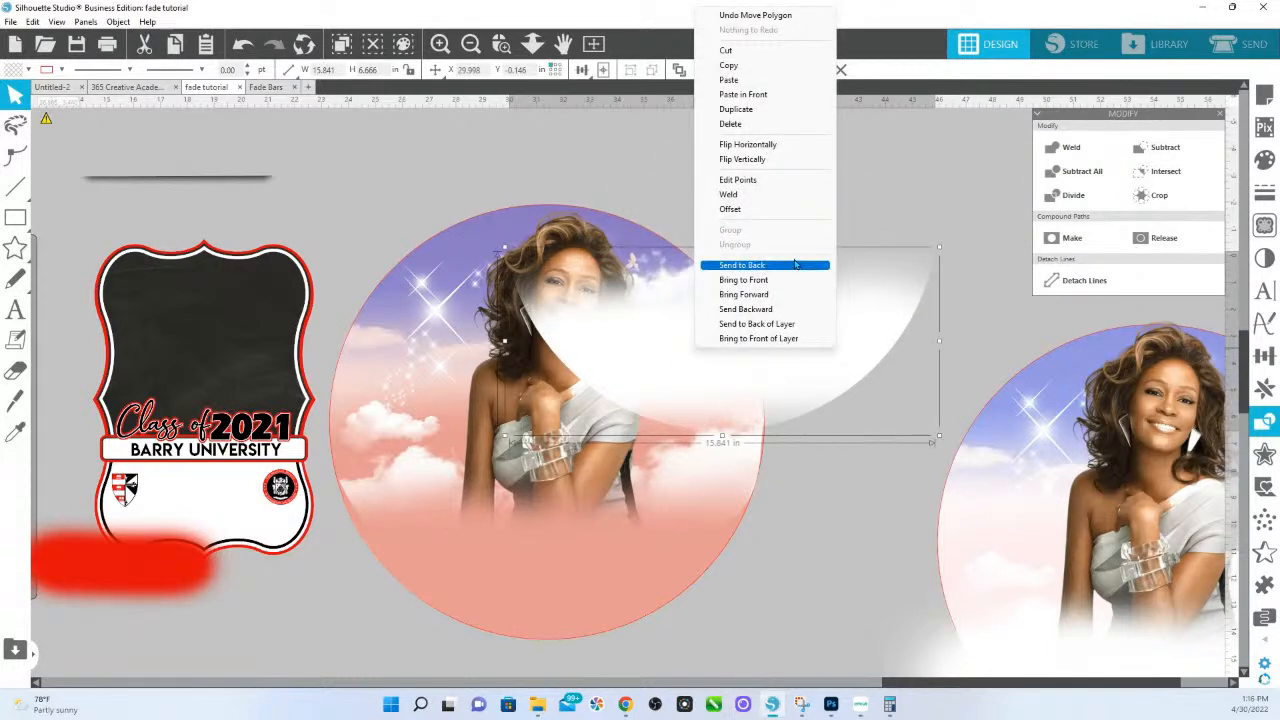
click(766, 146)
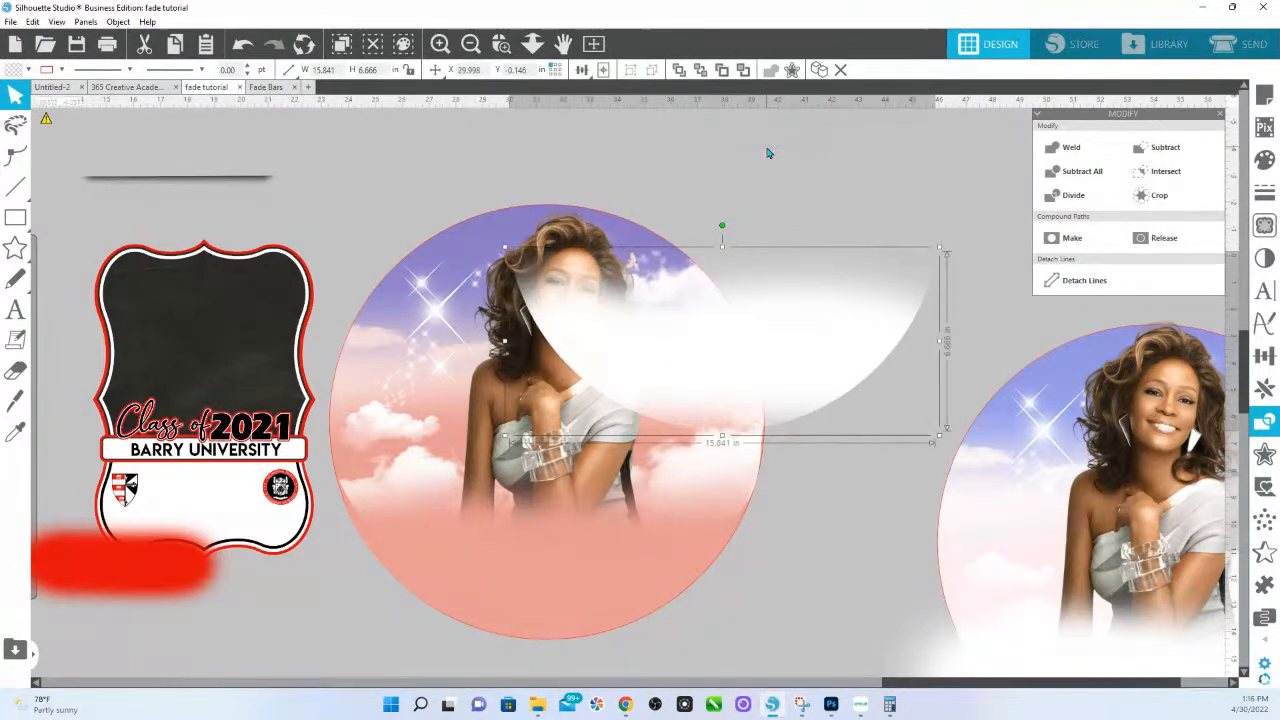
right_click(777, 288)
click(824, 440)
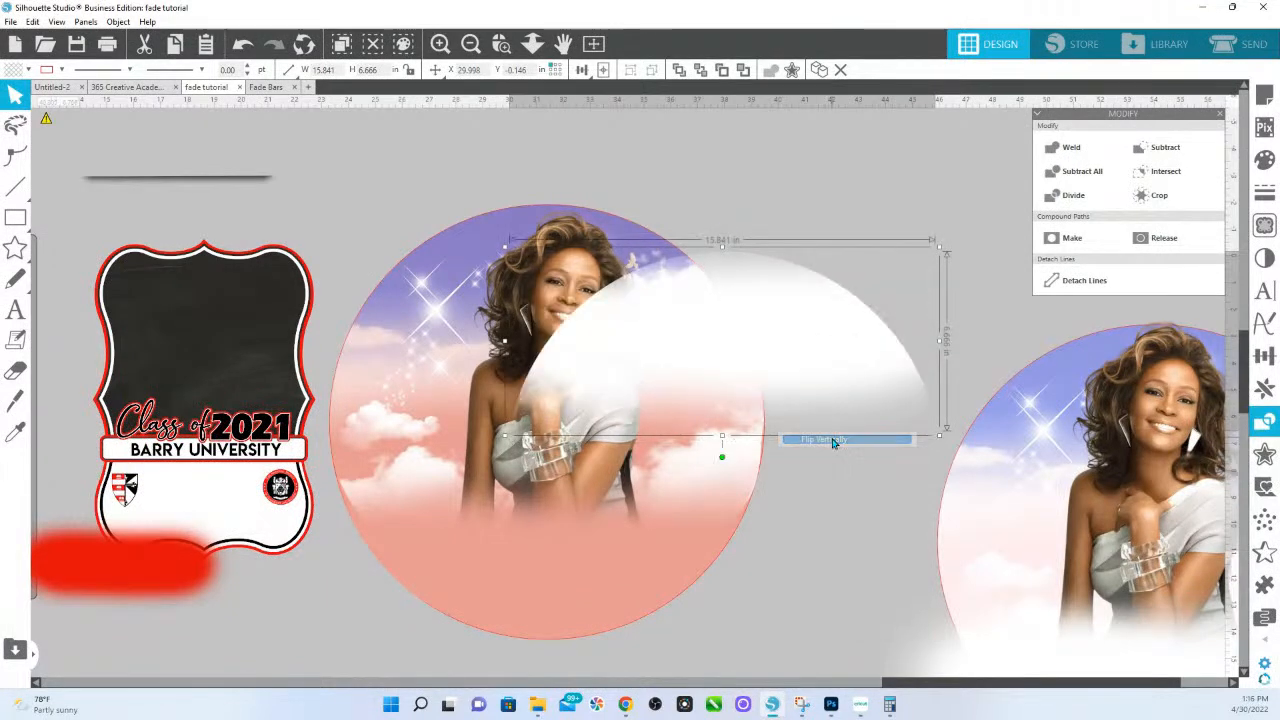
drag(757, 343, 585, 291)
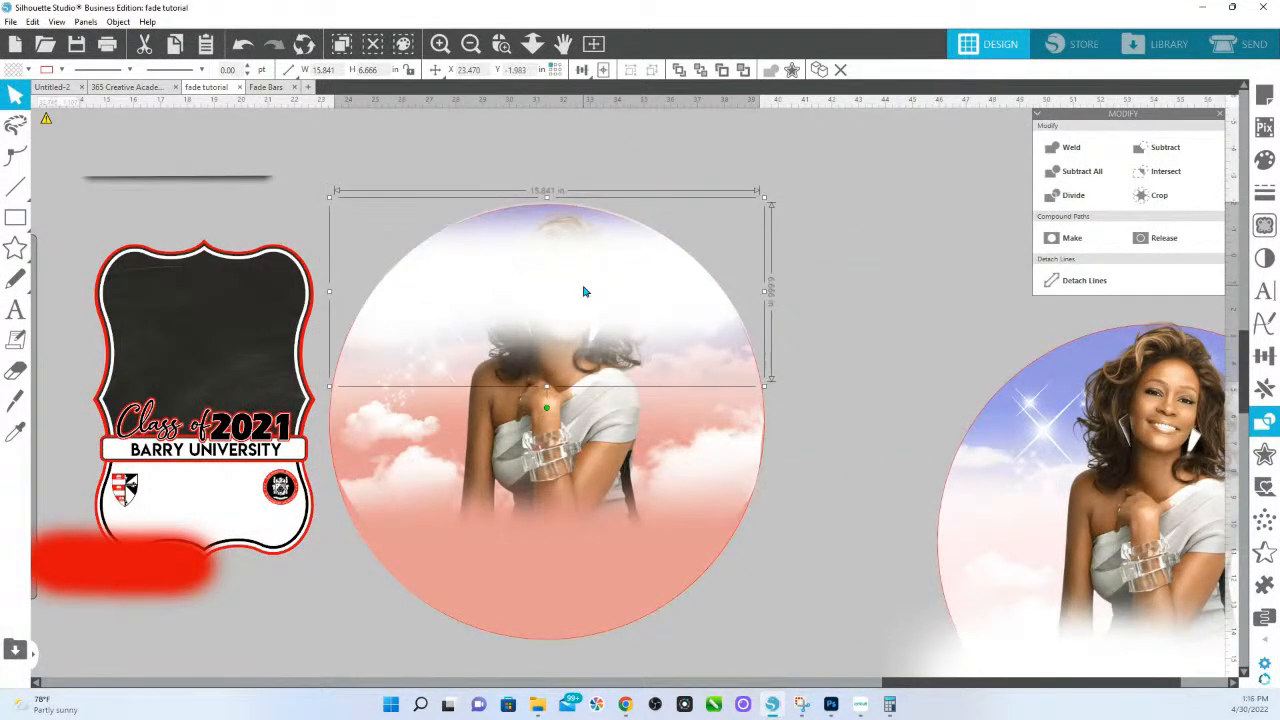
Step: Send the flipped white fade to the back, behind the portrait and sky artwork
right_click(587, 293)
click(670, 551)
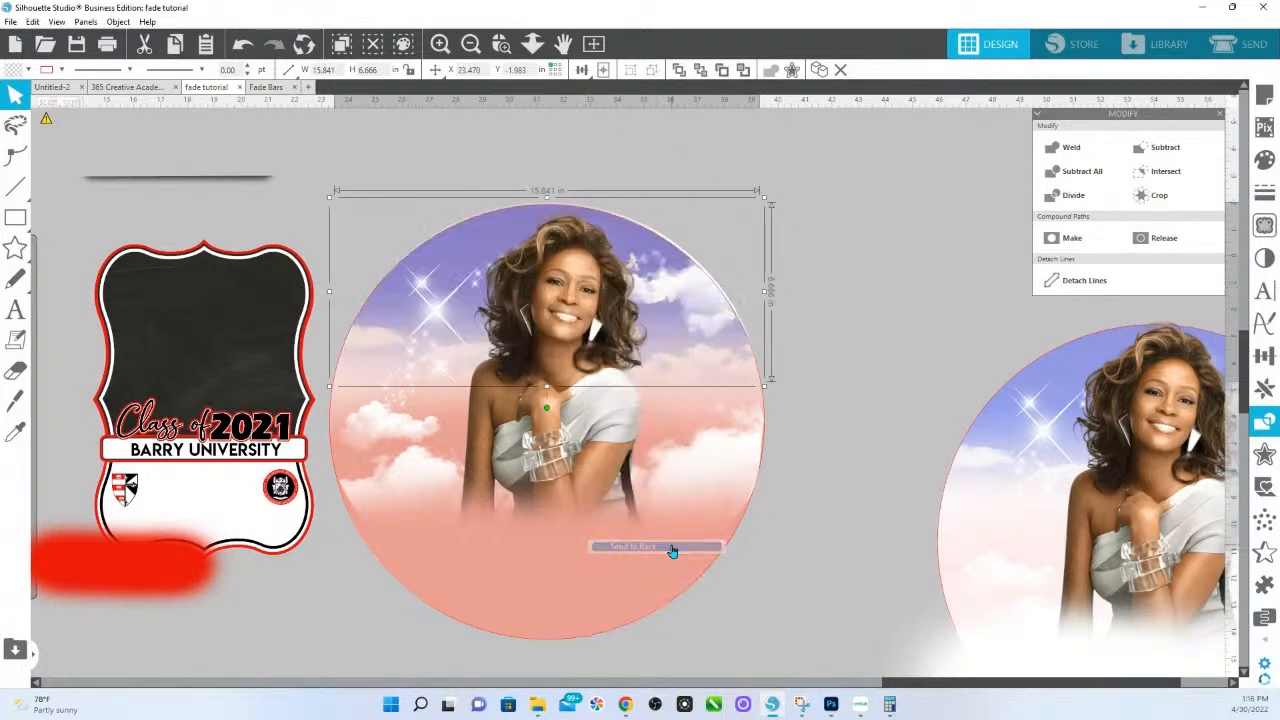
click(852, 313)
click(696, 304)
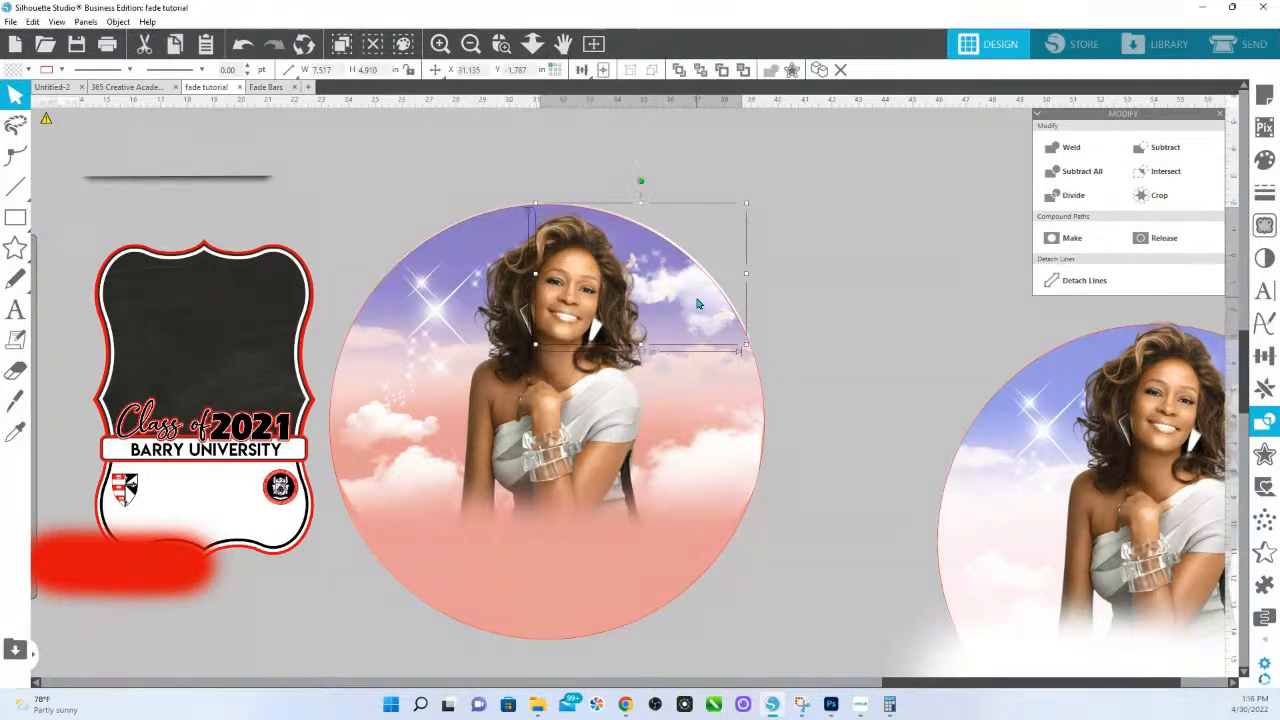
Step: Select the circle together with the cropped salmon-pink fade and send both to the back
drag(716, 663, 576, 643)
right_click(576, 643)
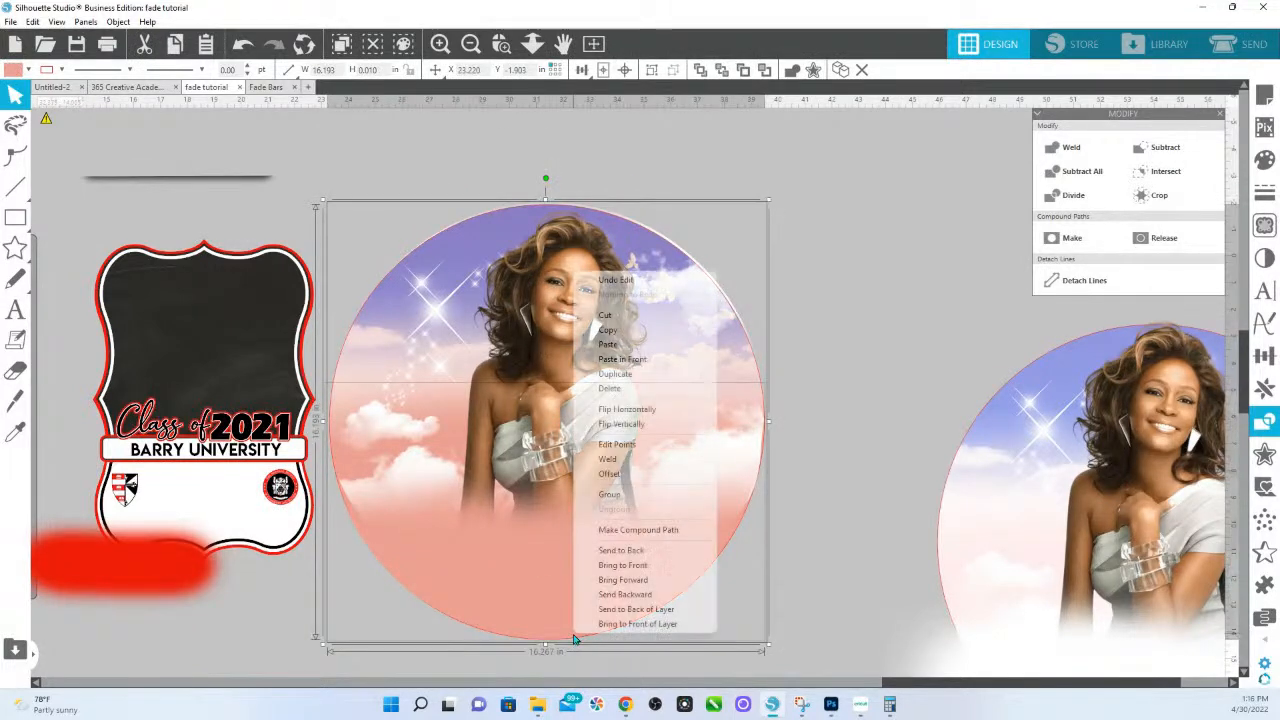
click(640, 563)
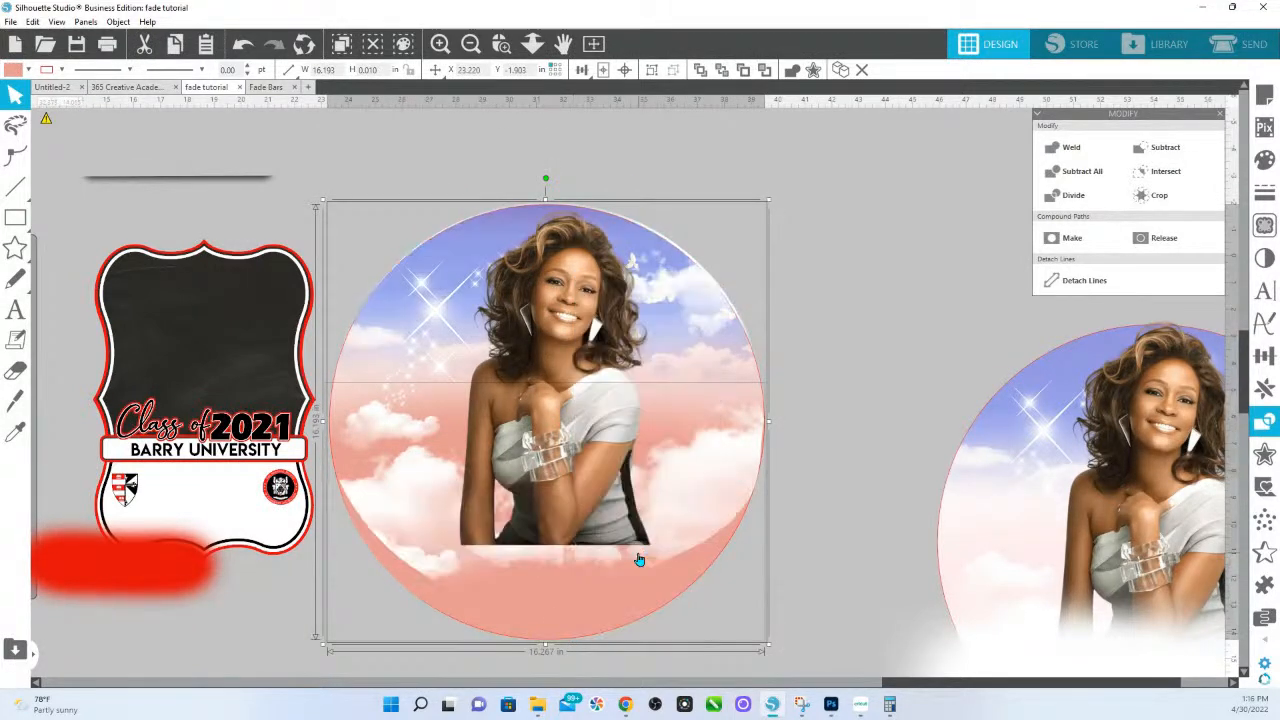
click(741, 249)
drag(398, 527, 395, 525)
double_click(395, 524)
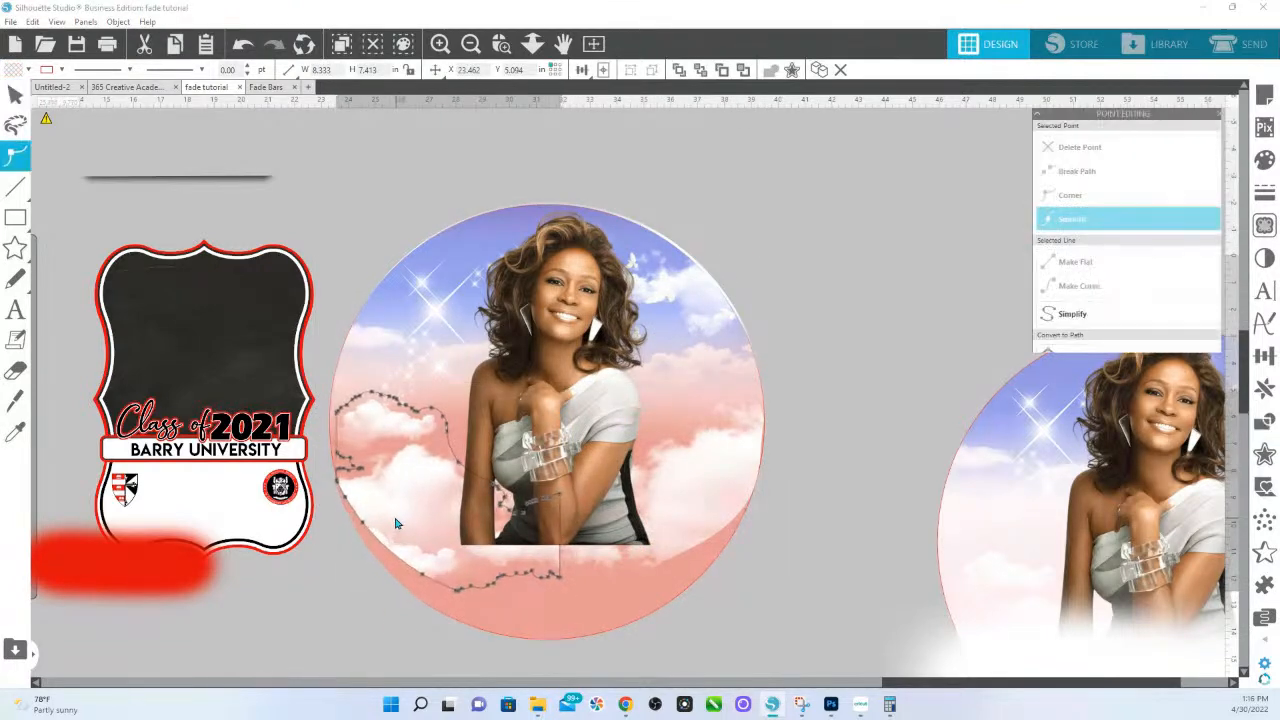
click(837, 471)
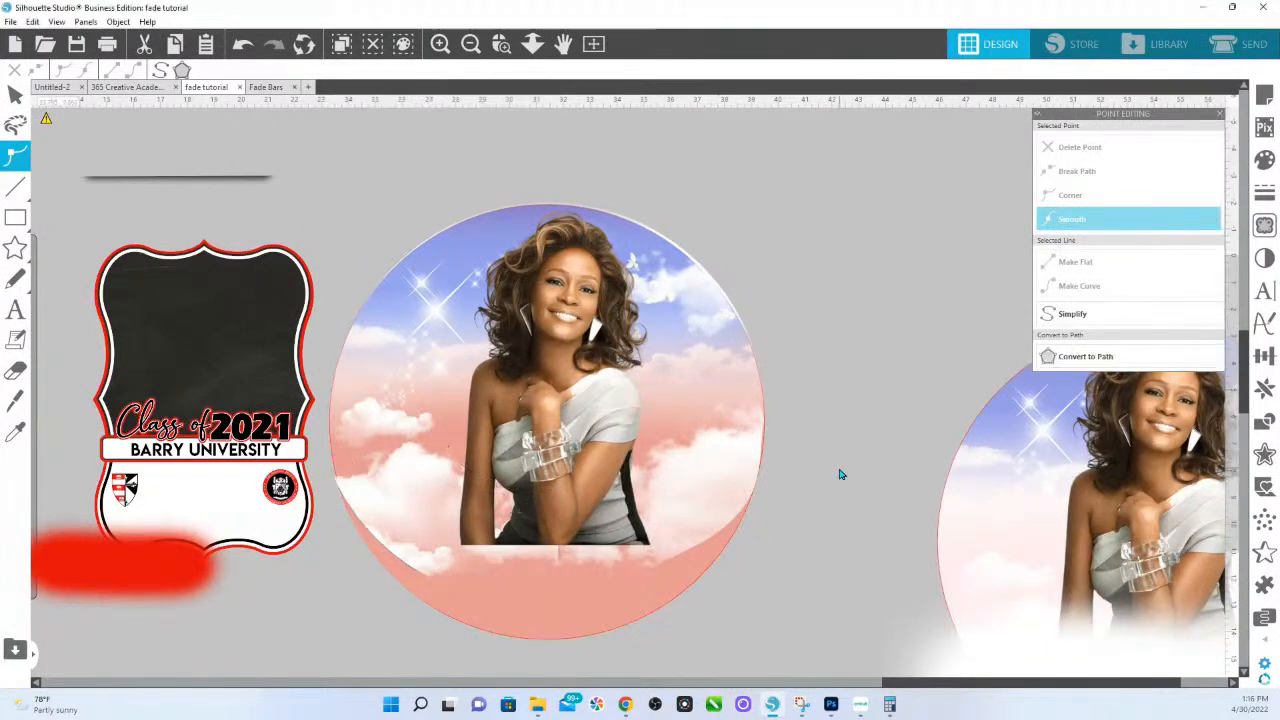
Step: Bring the cropped salmon-pink fade to the front so it covers the portrait's bottom edge
click(578, 598)
click(566, 617)
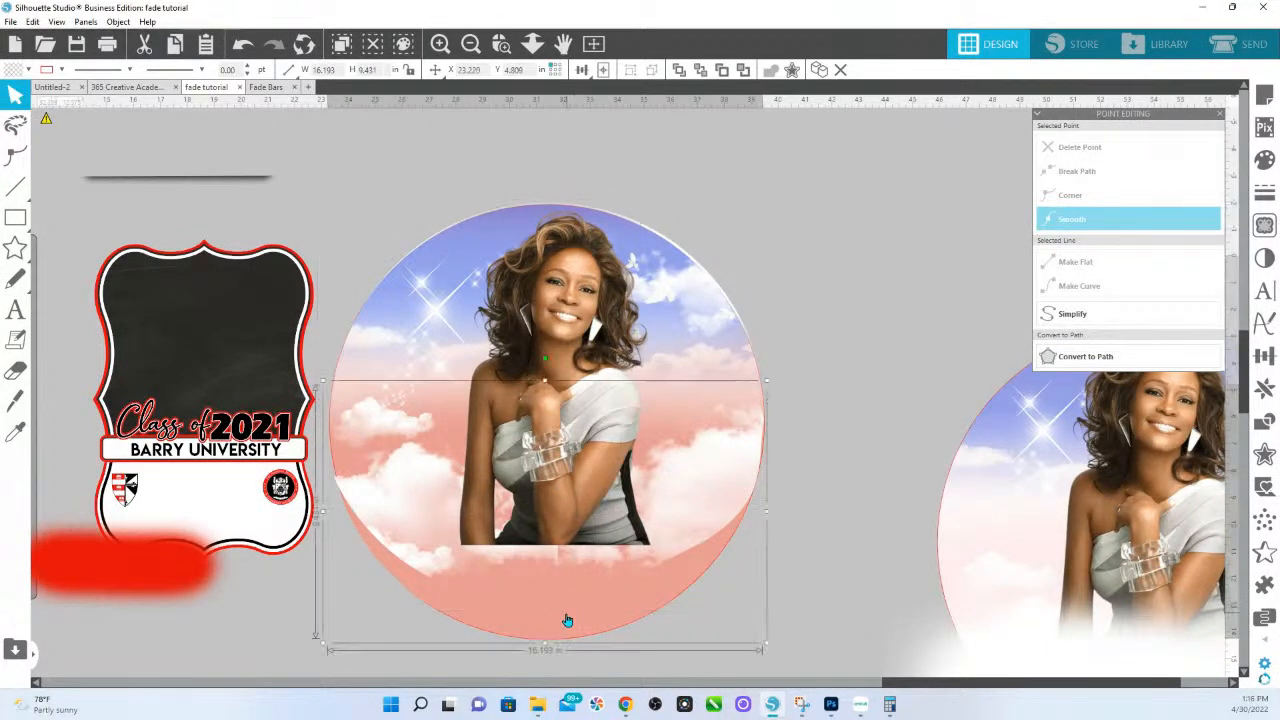
right_click(566, 617)
click(634, 547)
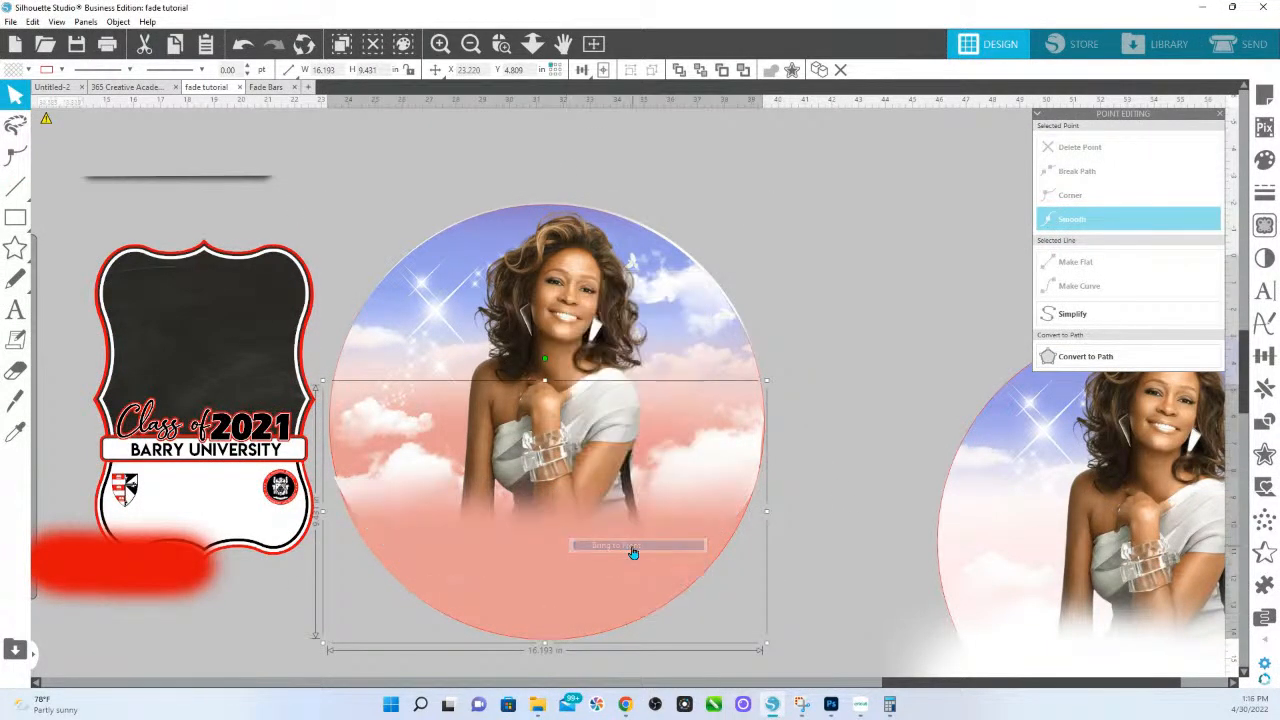
click(745, 185)
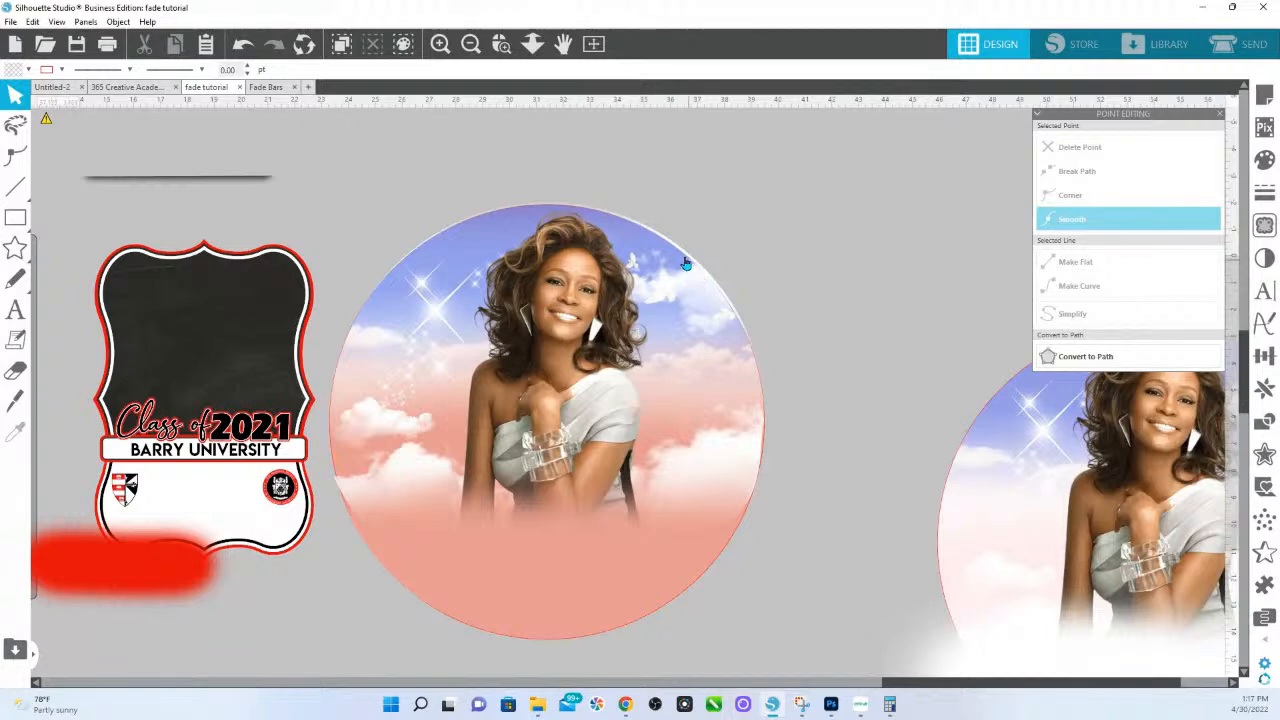
Step: Try nudging the white fade slightly left and up along the circle's top edge, and undo the attempted downward stretch
click(688, 266)
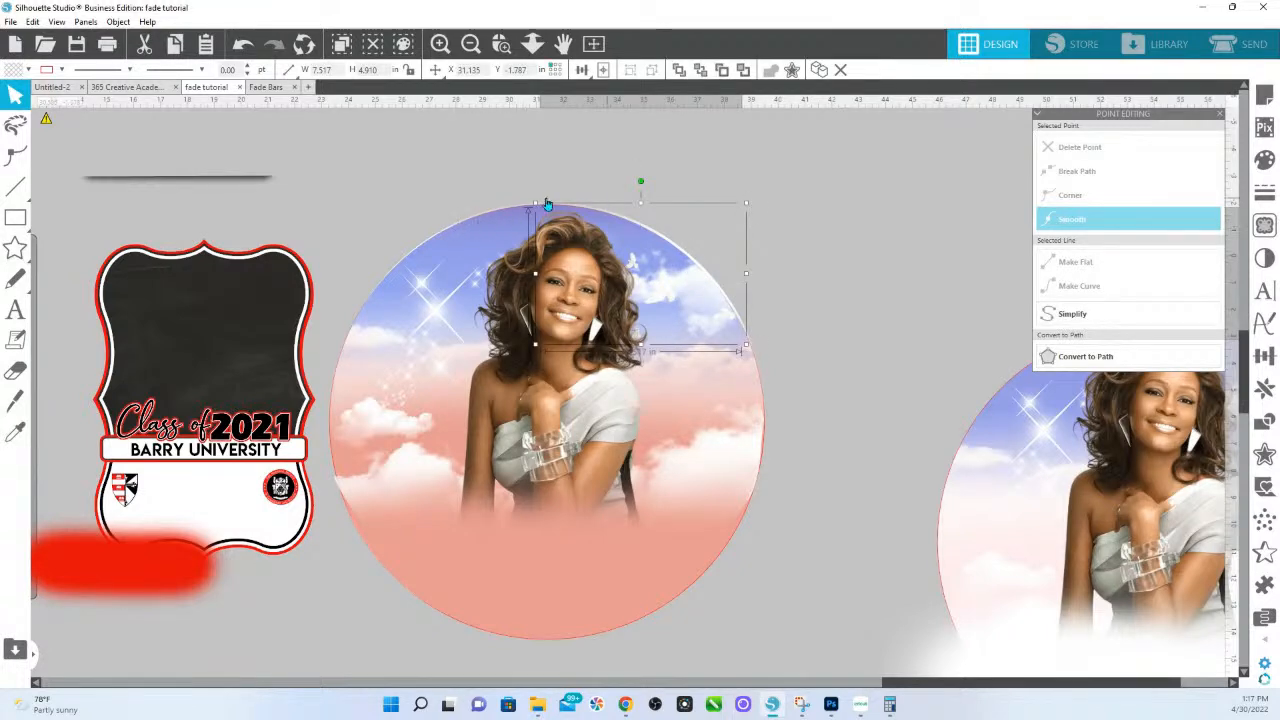
click(409, 251)
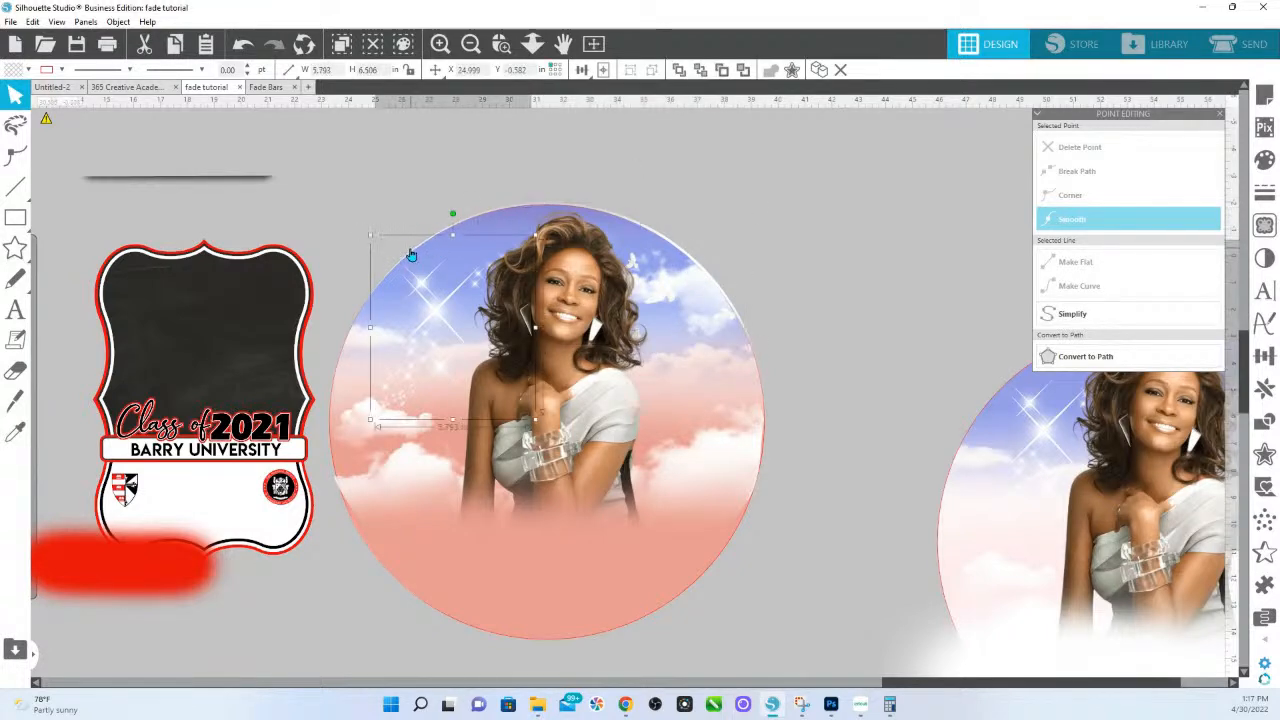
click(686, 249)
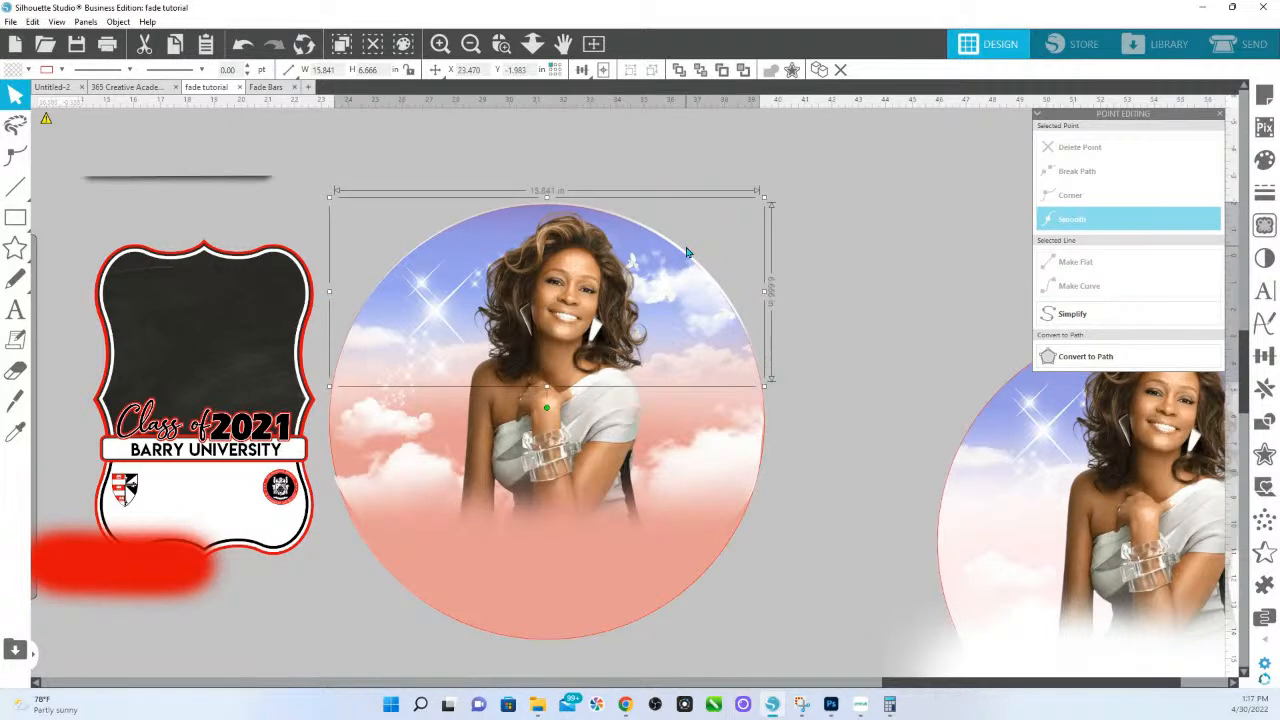
drag(687, 252, 684, 253)
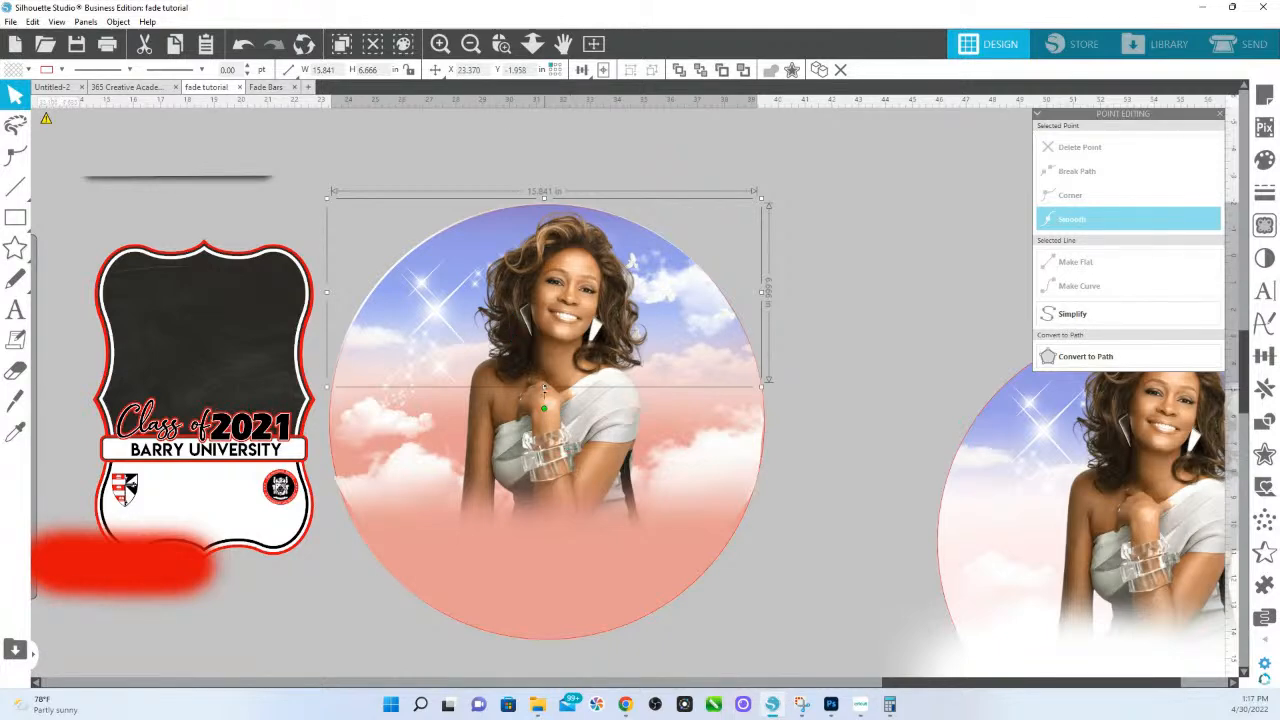
drag(544, 388, 536, 474)
key(ctrl+z)
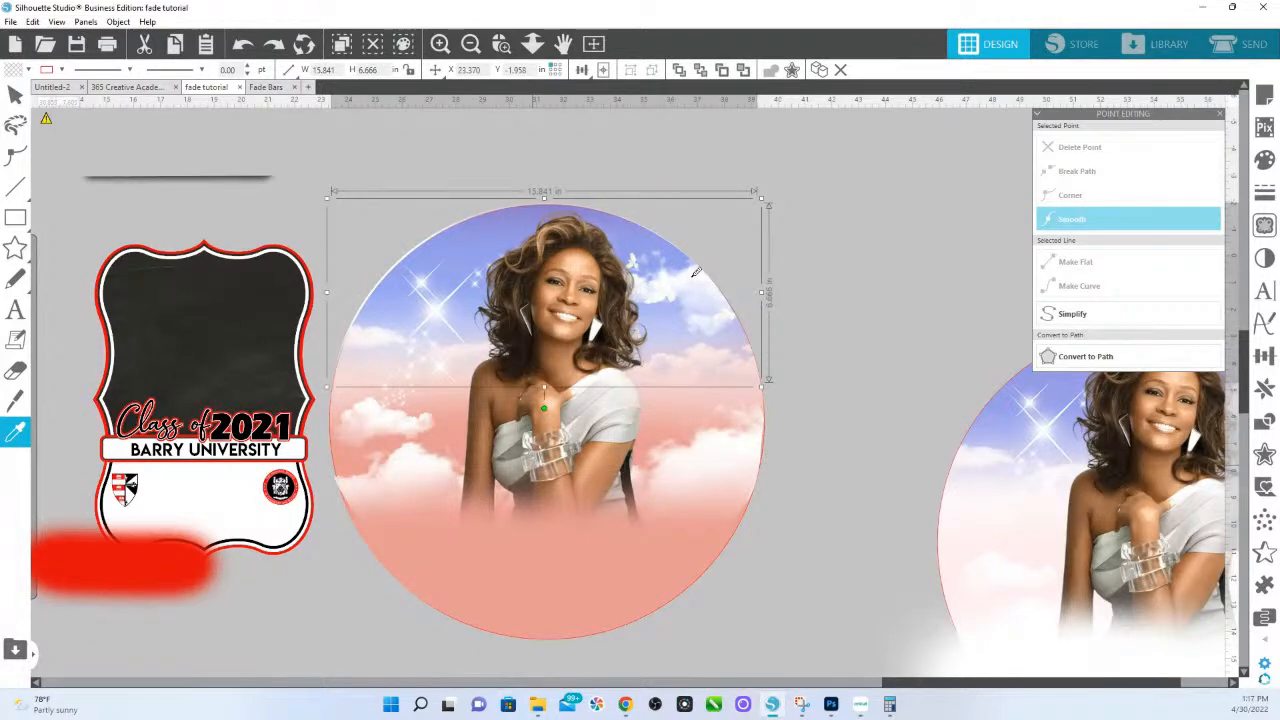
key(Escape)
key(Up)
Step: Try moving the artwork at the circle's upper-left edge twice, and undo both moves
drag(386, 276, 373, 211)
click(374, 214)
key(ctrl+z)
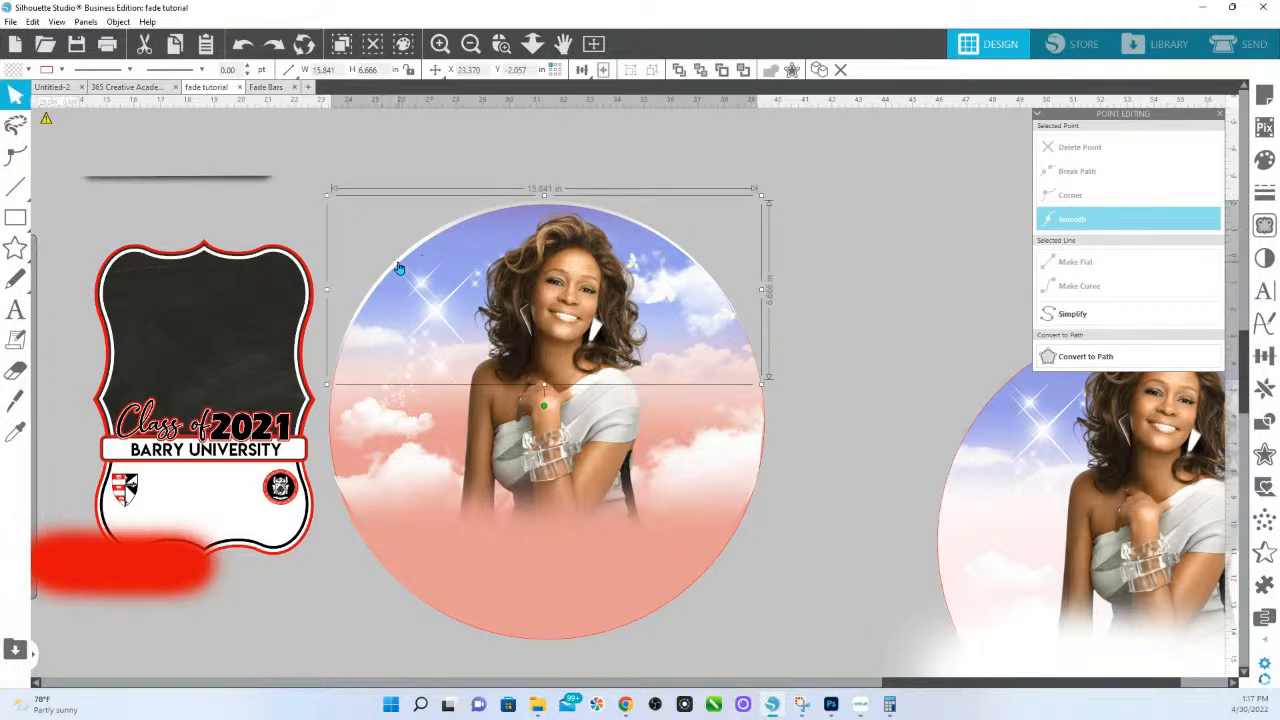
drag(399, 267, 386, 266)
click(383, 273)
key(ctrl+z)
key(Escape)
click(443, 235)
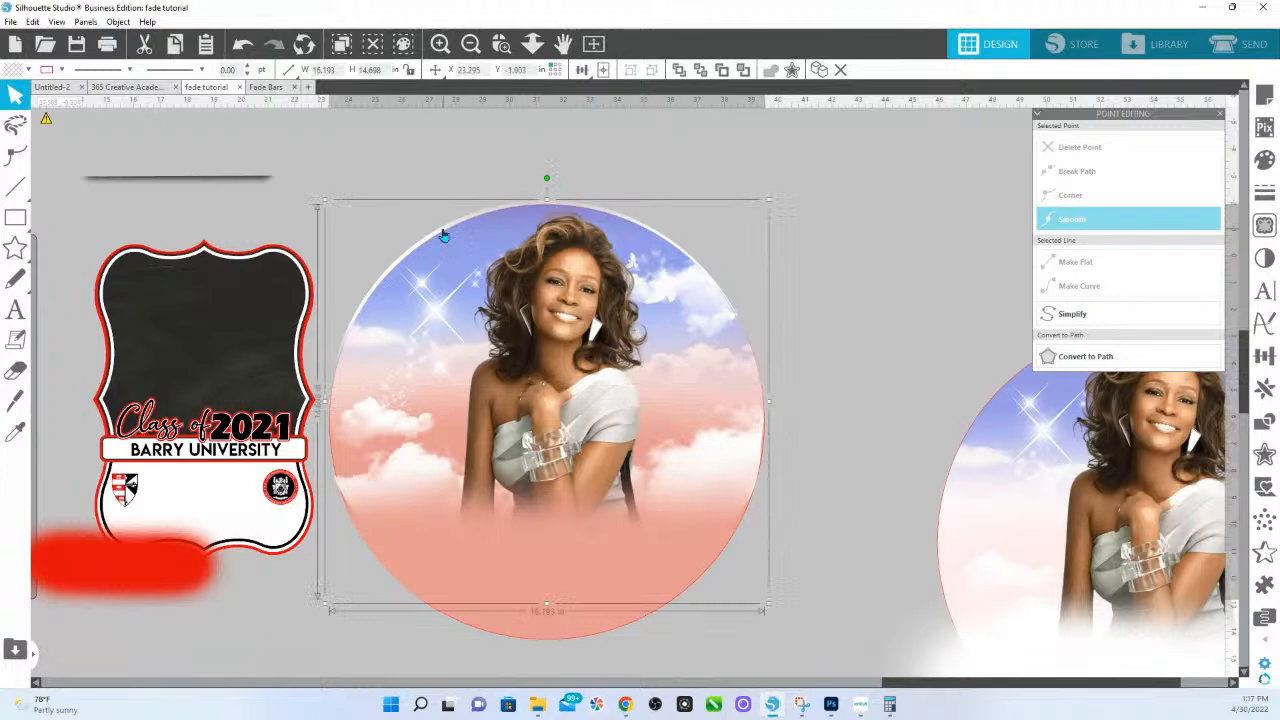
Step: Enlarge the white fade to about 21.7 by 11.3 inches and position it so it extends beyond the circle's upper half
drag(443, 229, 411, 179)
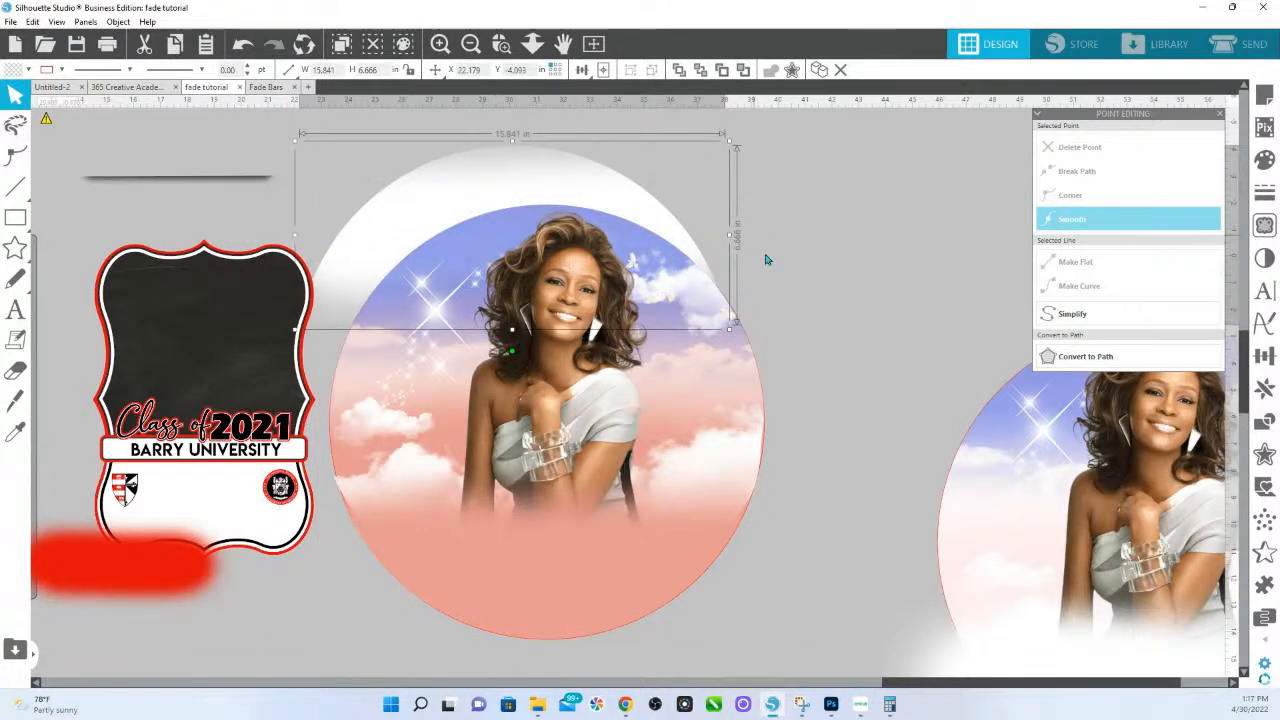
drag(729, 331, 663, 427)
drag(590, 395, 590, 458)
drag(750, 289, 714, 314)
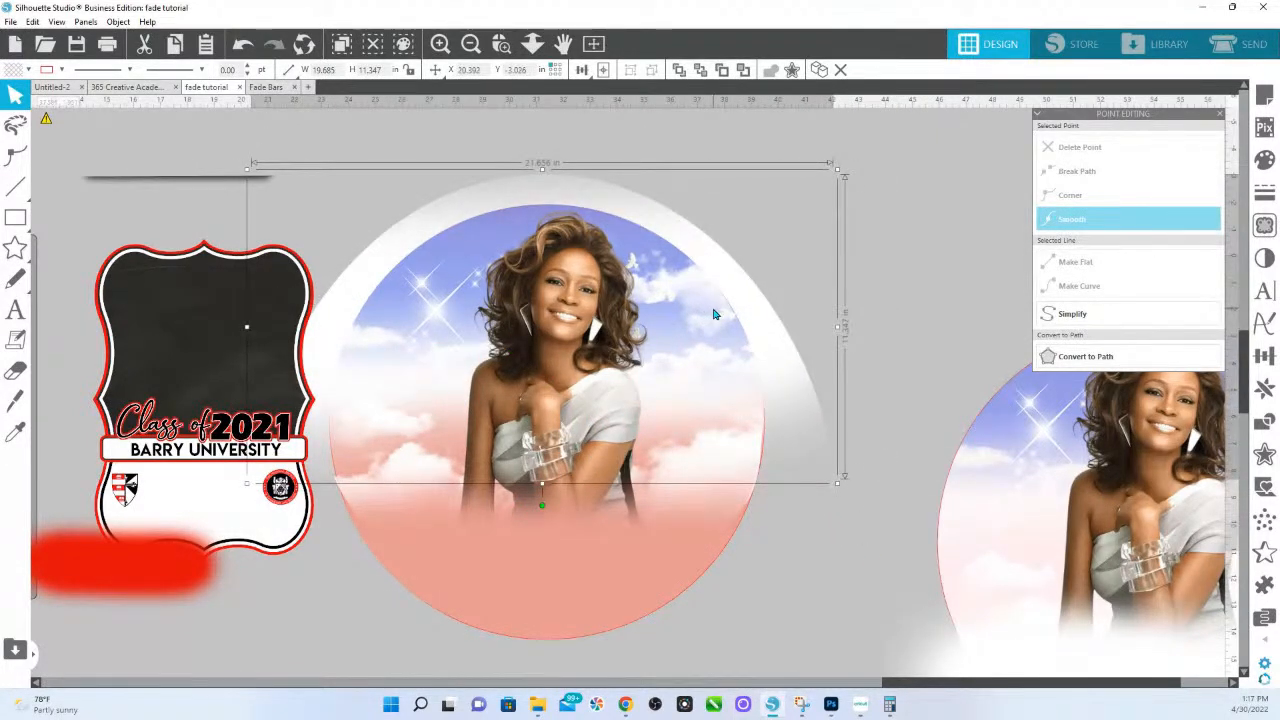
Step: Crop the enlarged white fade to the portrait circle's outline
click(798, 556)
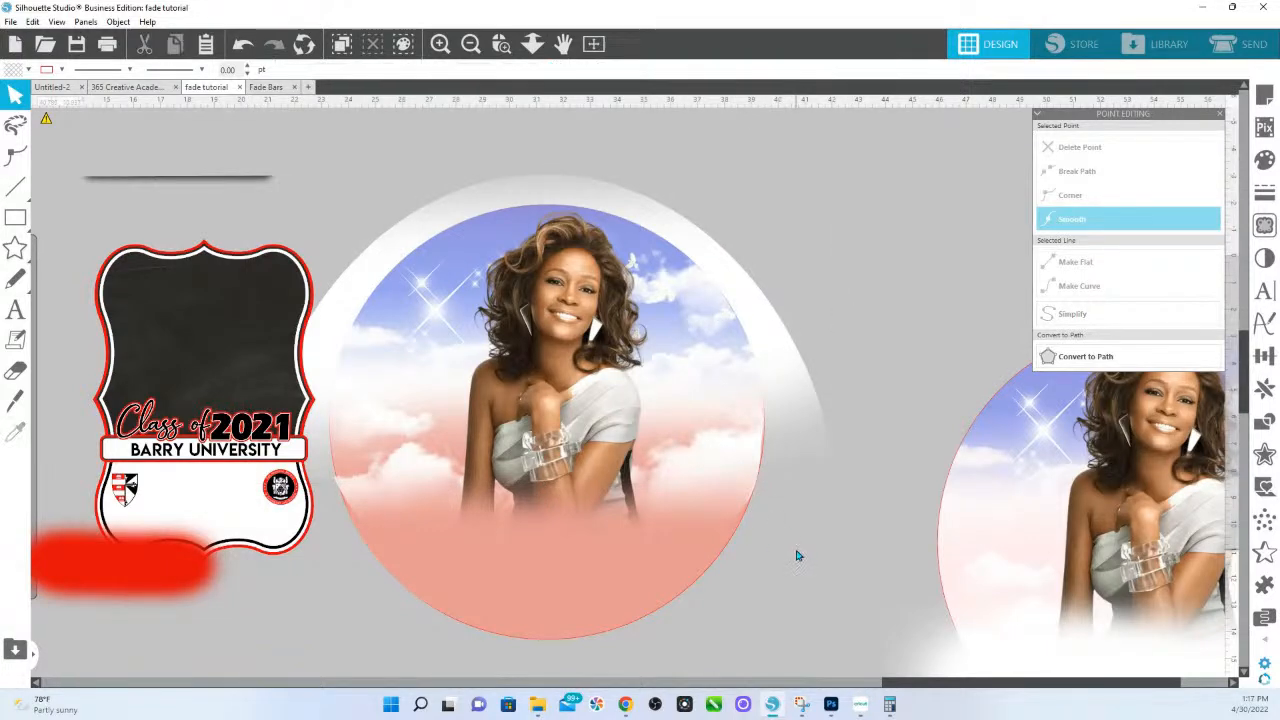
click(792, 549)
shift+click(798, 412)
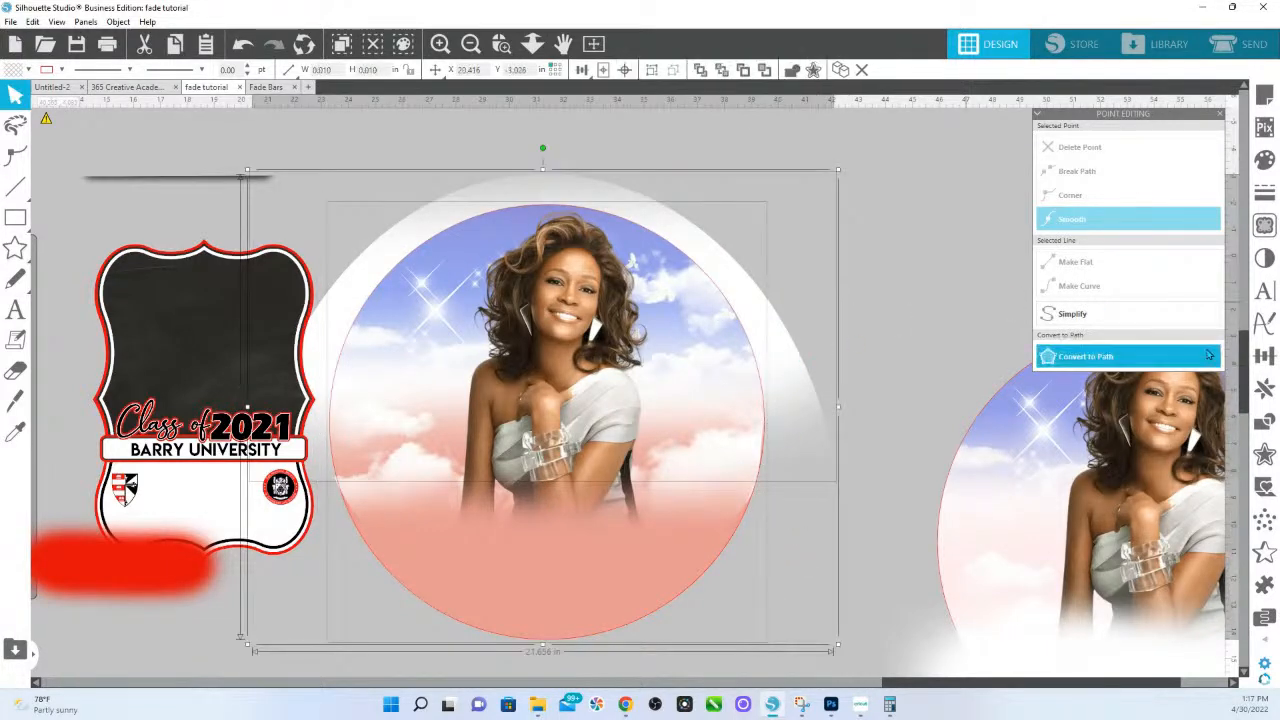
click(1268, 425)
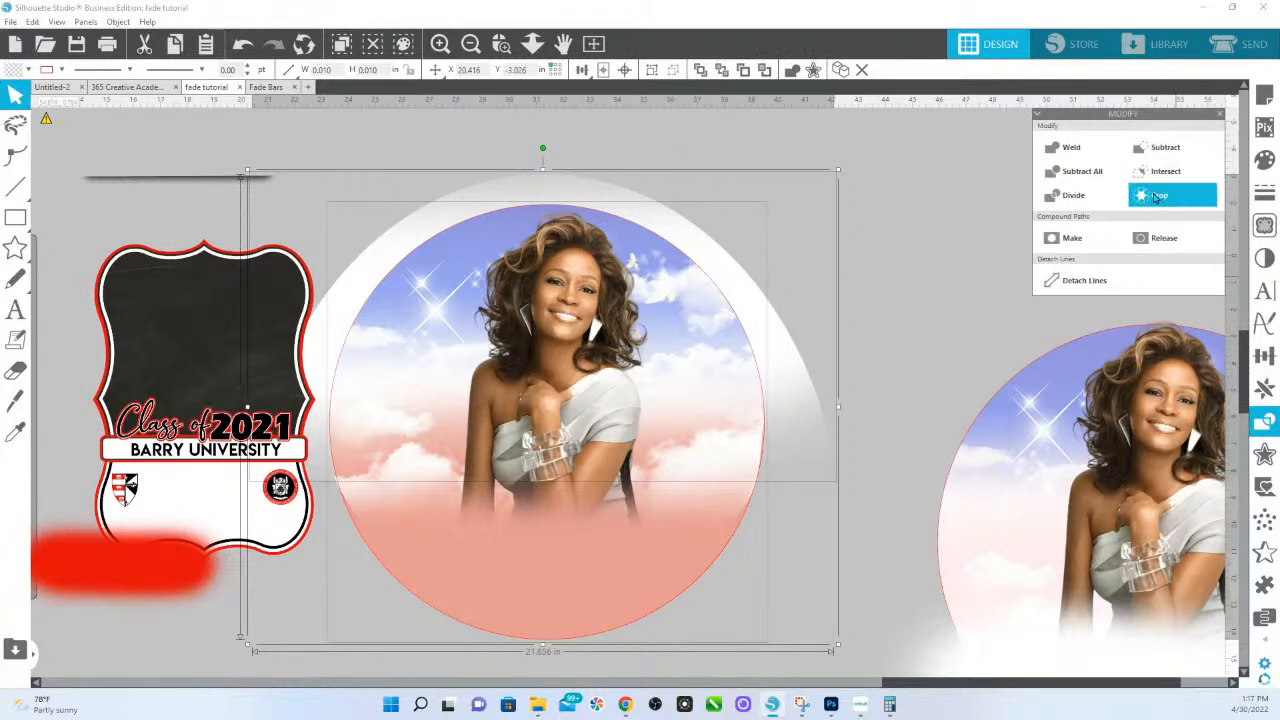
click(1160, 195)
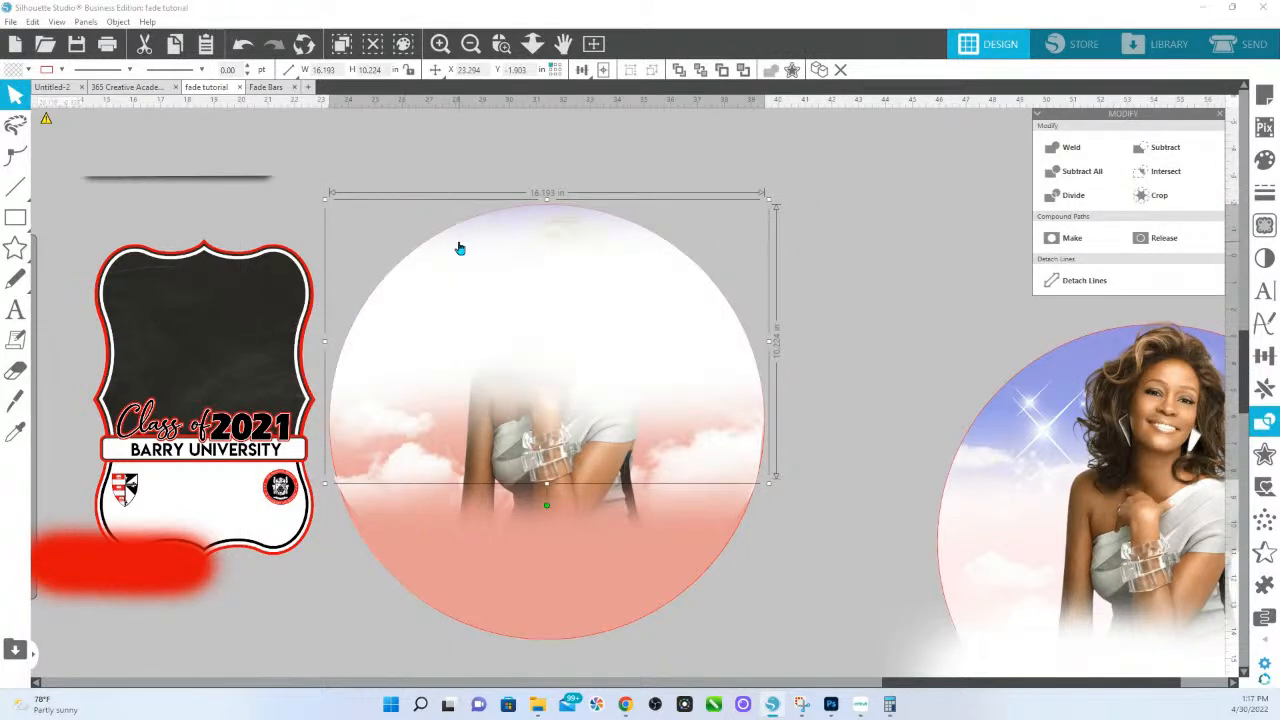
Step: Send the circle and its fades to the back, and bring the salmon-pink fade forward over the portrait's bottom edge
click(532, 644)
right_click(540, 640)
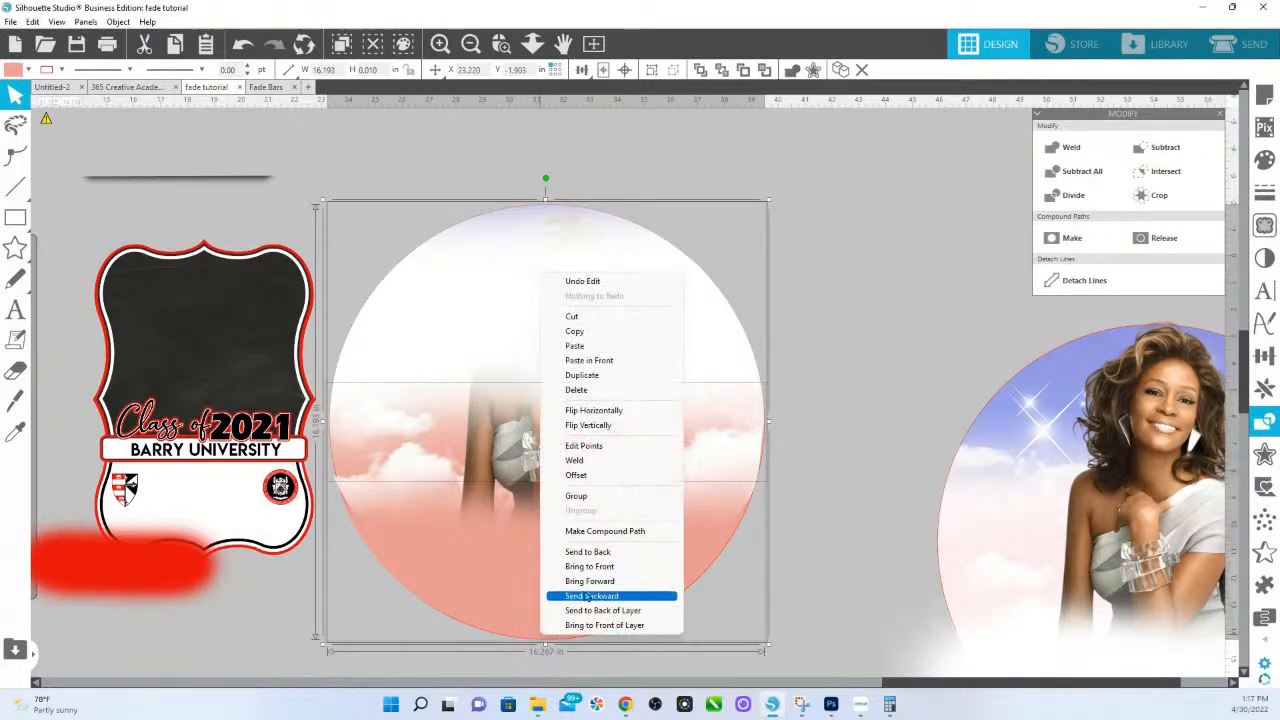
click(600, 549)
click(798, 385)
click(577, 607)
right_click(577, 607)
click(629, 537)
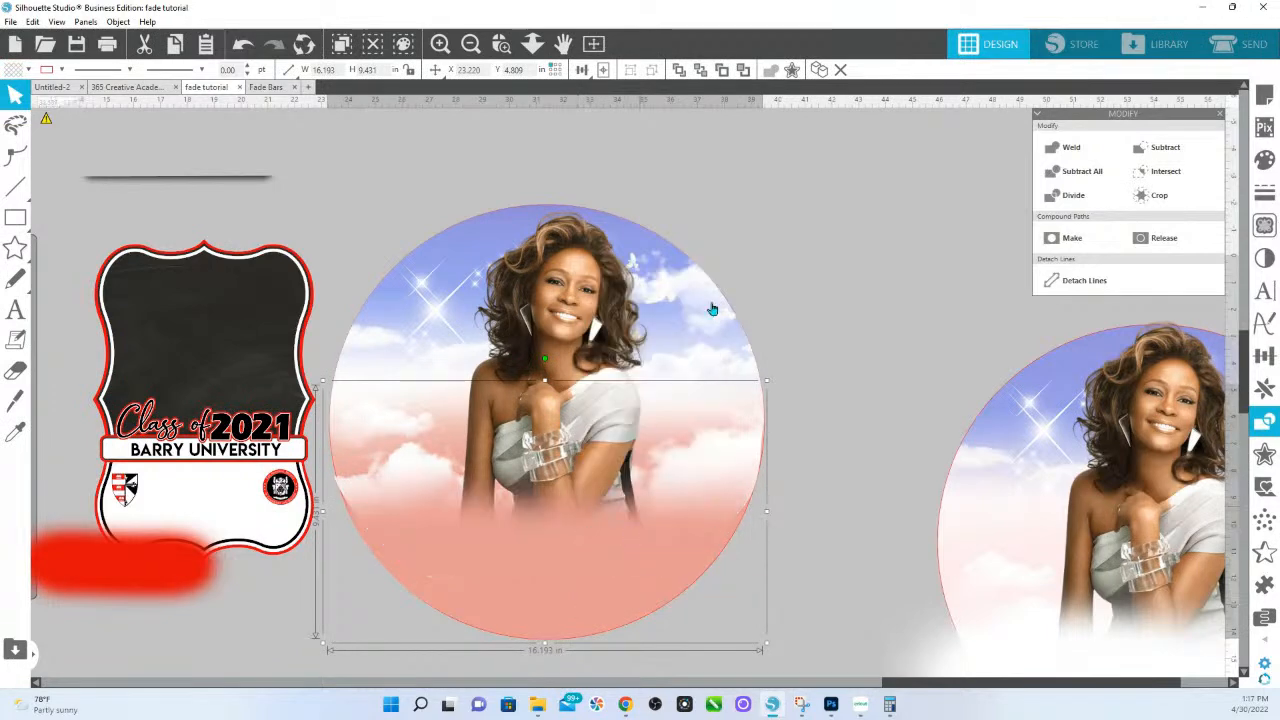
click(731, 263)
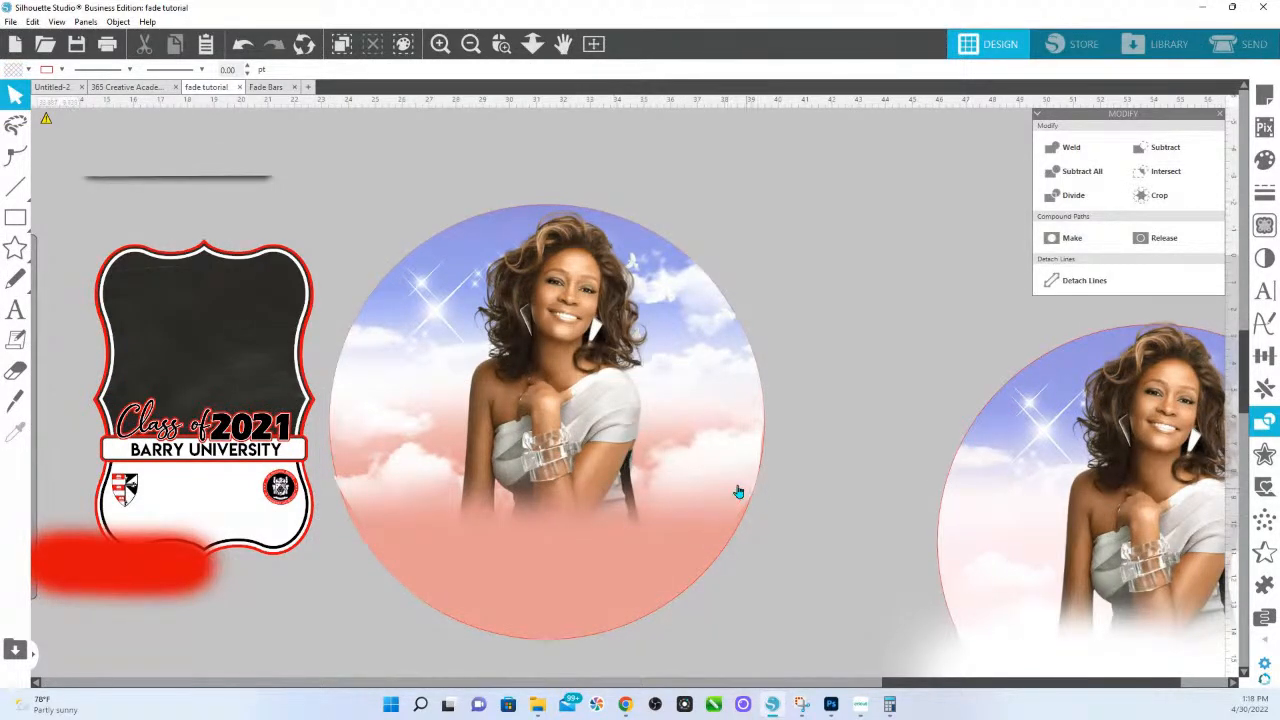
Step: Nudge the salmon-pink fade slightly down and move the whole circular portrait design further right
click(363, 505)
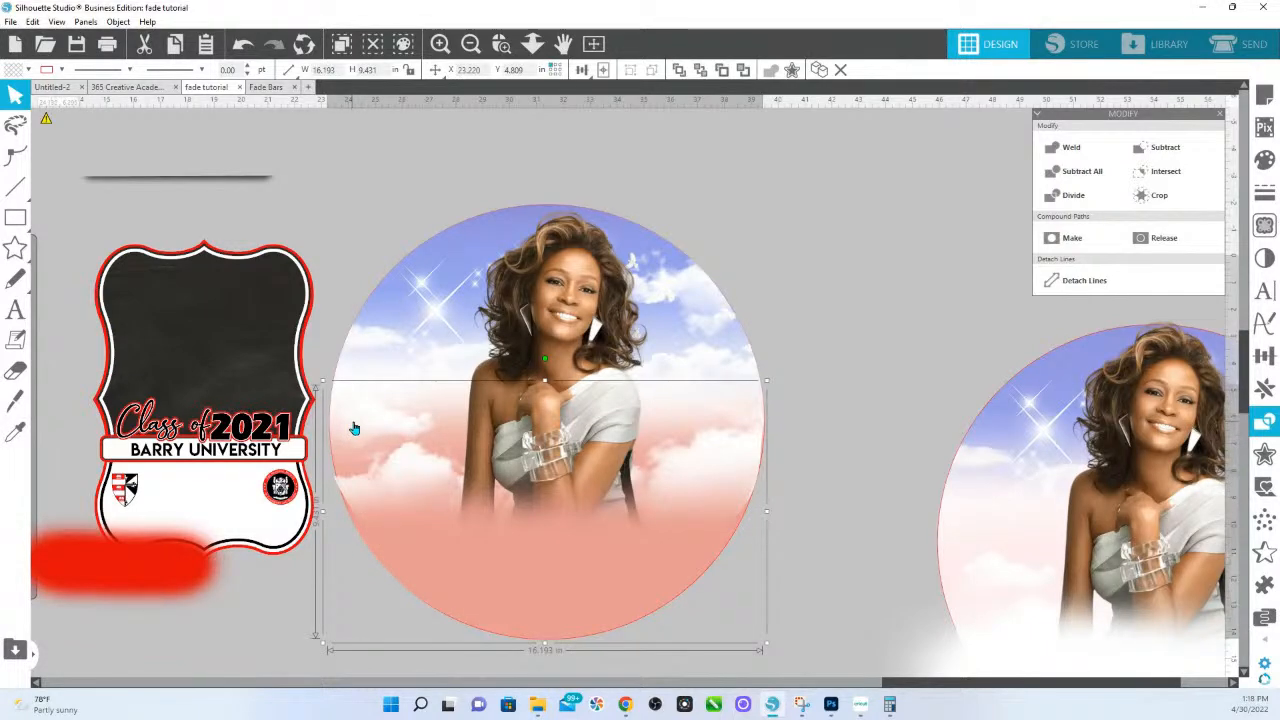
drag(362, 426, 363, 429)
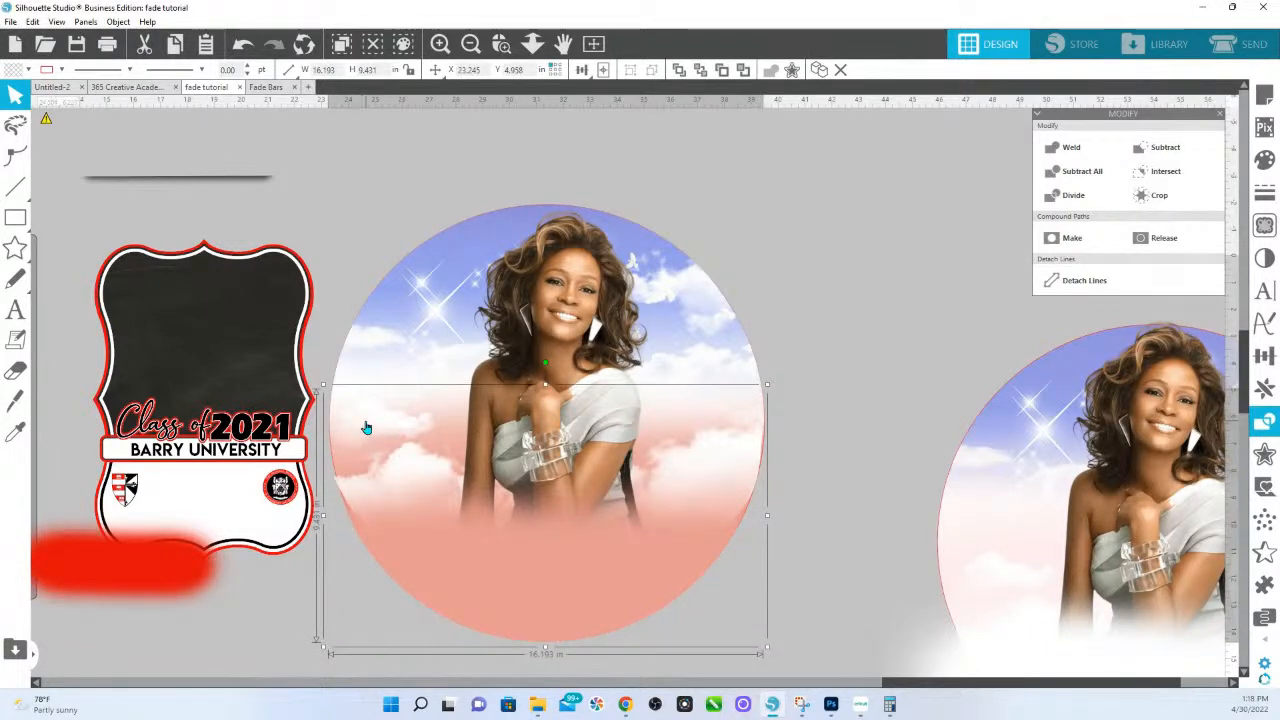
drag(252, 636, 514, 660)
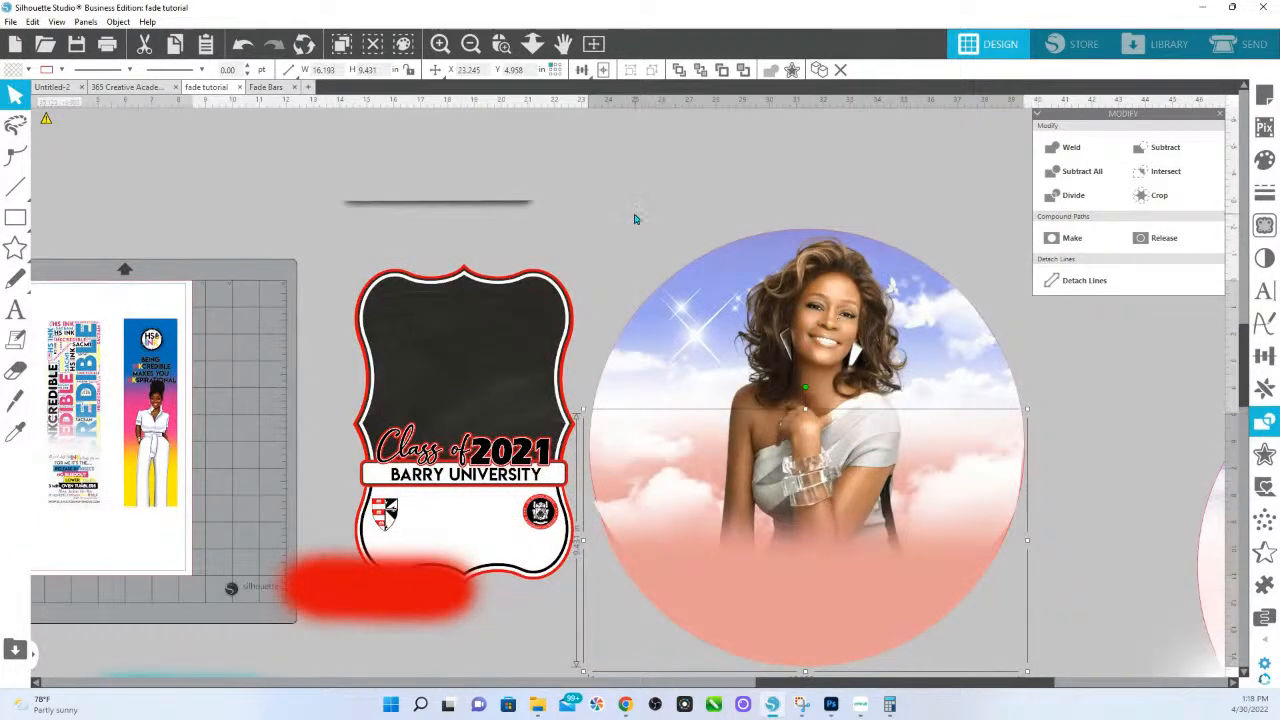
drag(634, 214, 1043, 551)
drag(757, 529, 1015, 529)
Step: Move the blurred red bar above the Class of 2021 sign and the black shadow line to the sign's right side
click(316, 585)
drag(353, 594, 629, 124)
drag(500, 212, 755, 392)
click(349, 166)
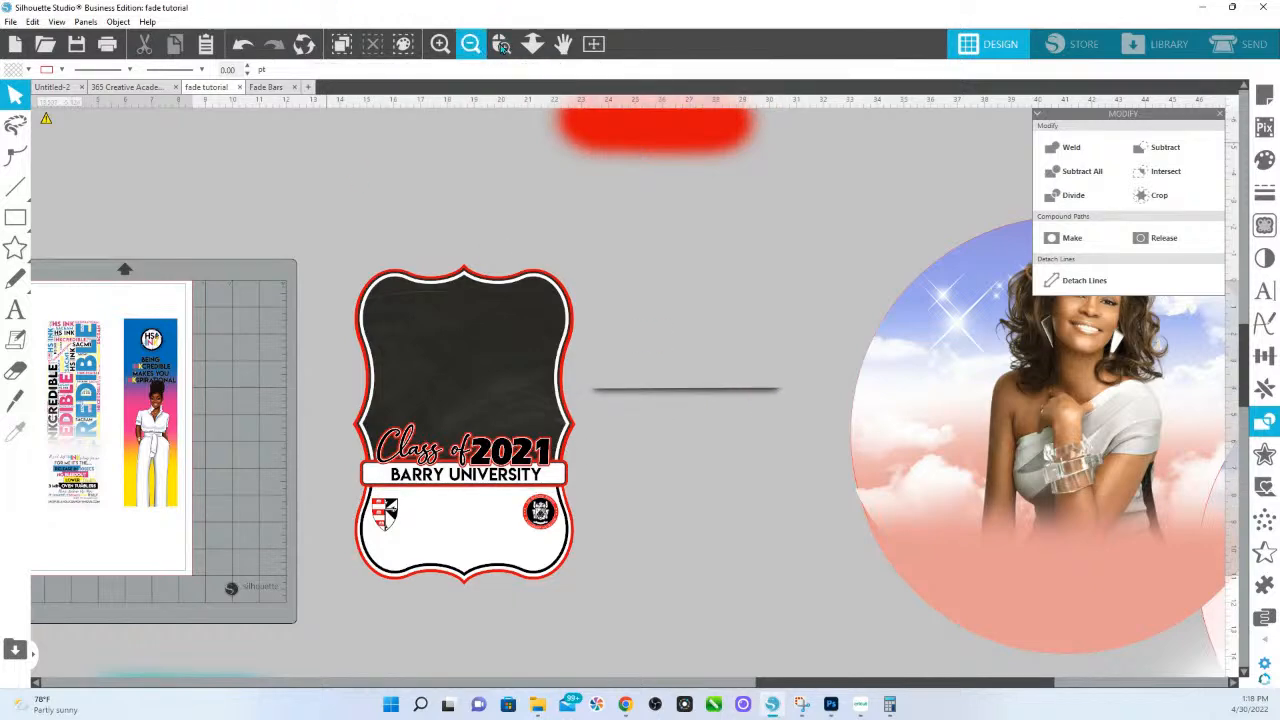
Step: Place the black shadow line along the lower edge of the BARRY UNIVERSITY banner
click(501, 43)
drag(334, 263, 684, 552)
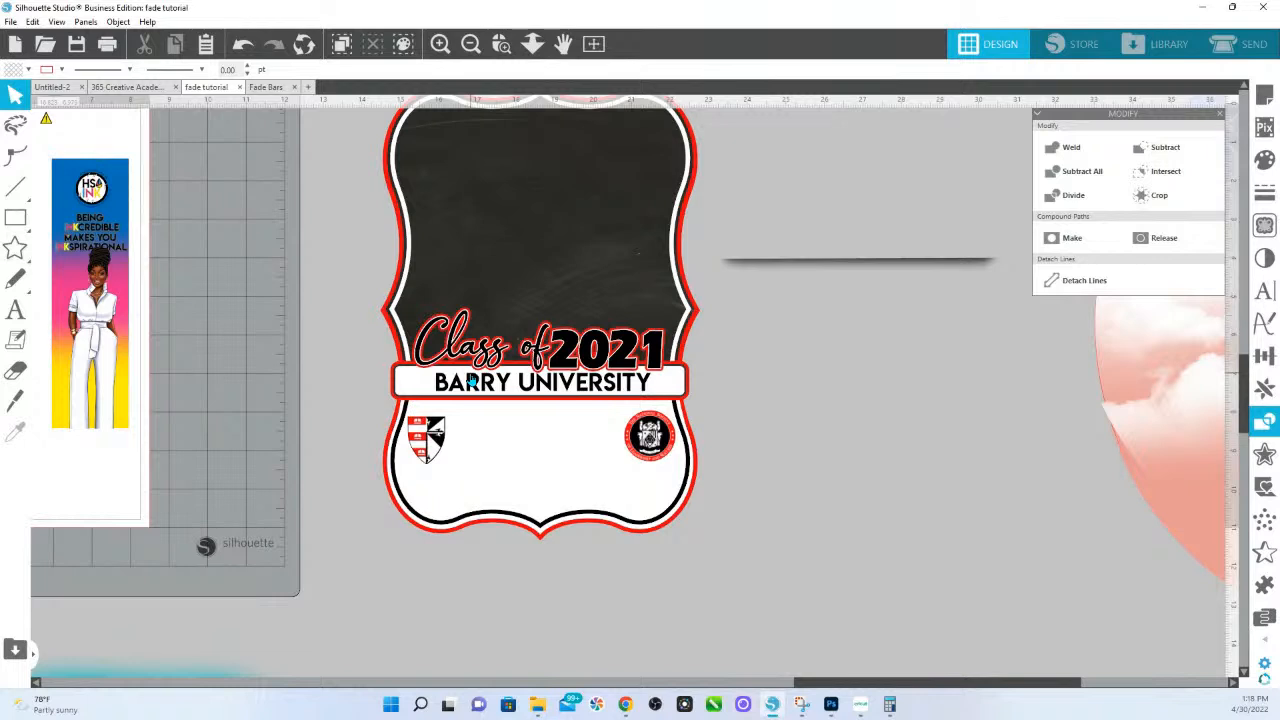
drag(783, 298, 524, 408)
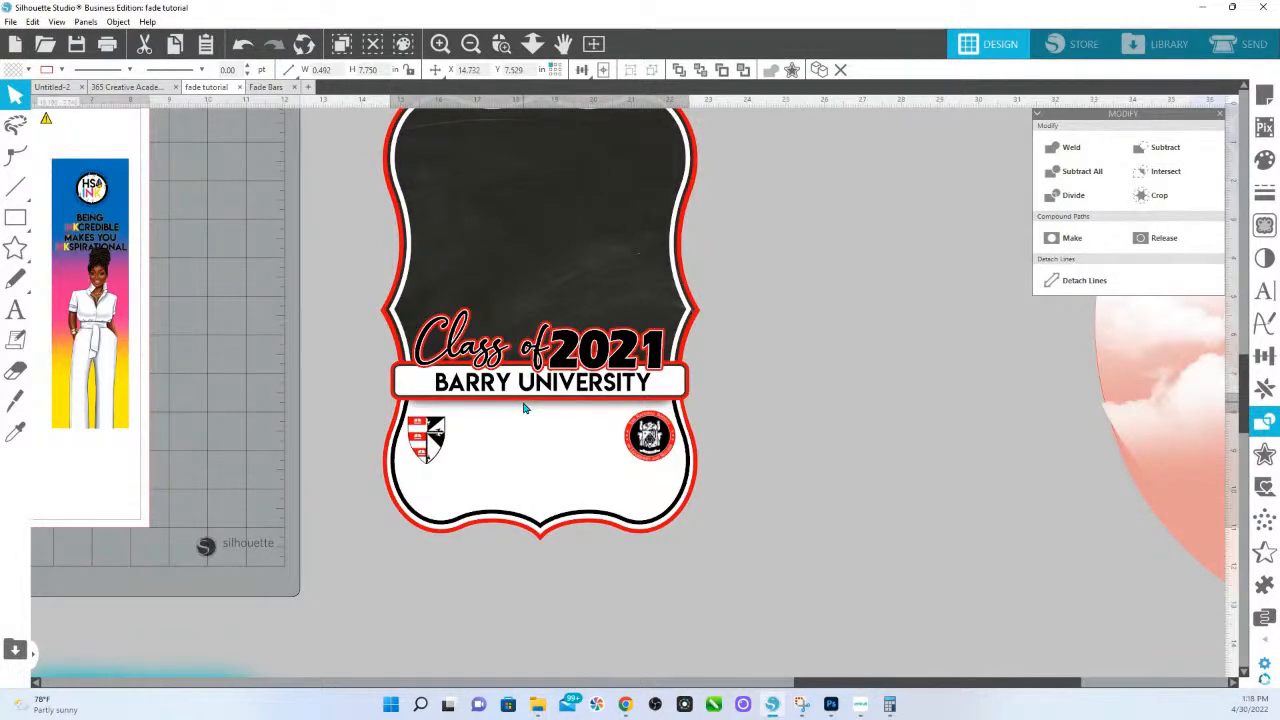
key(Escape)
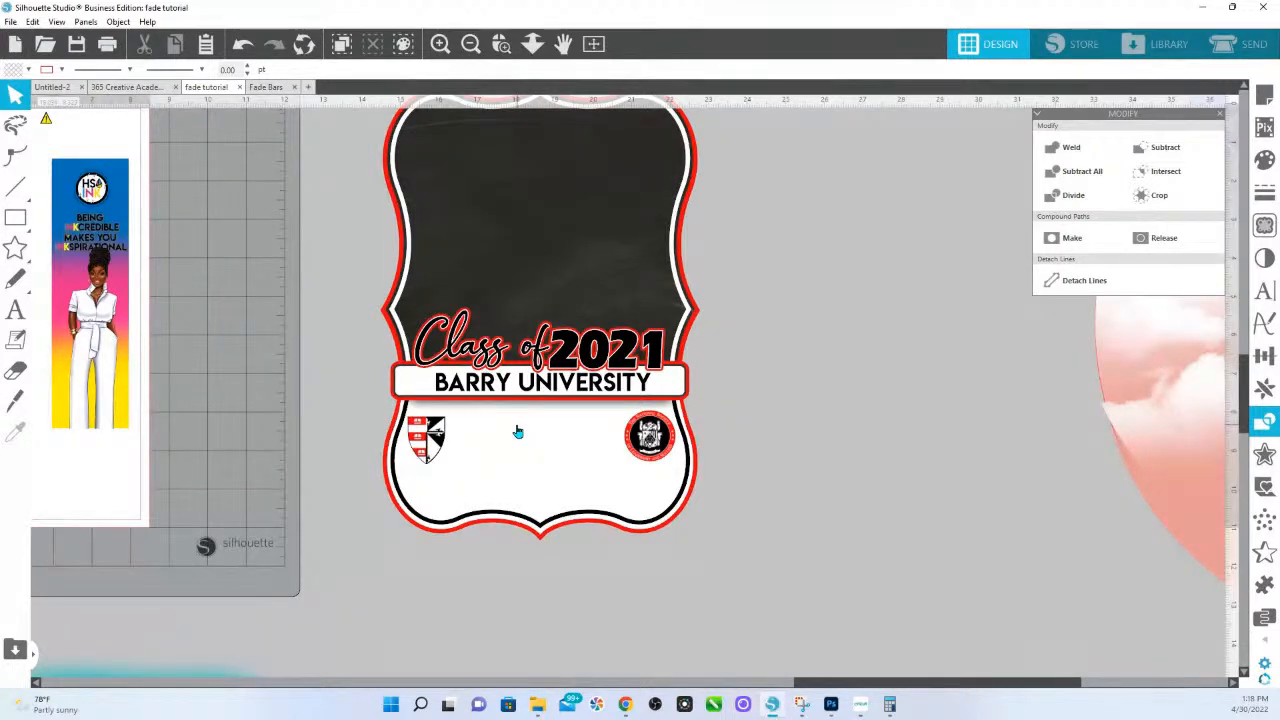
Step: Move the black shadow line away onto the cutting mat and place the blurred red bar over the BARRY UNIVERSITY banner
drag(537, 408, 122, 232)
click(532, 43)
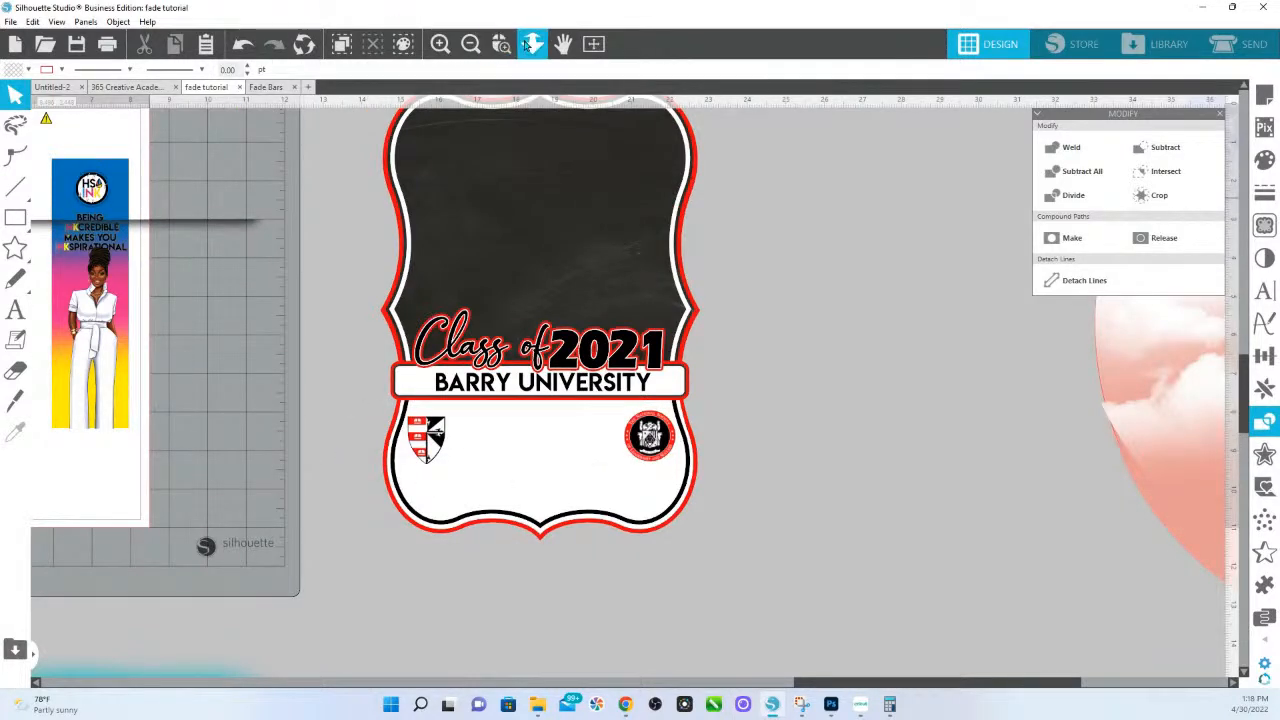
scroll(551, 180, down, 3)
click(552, 178)
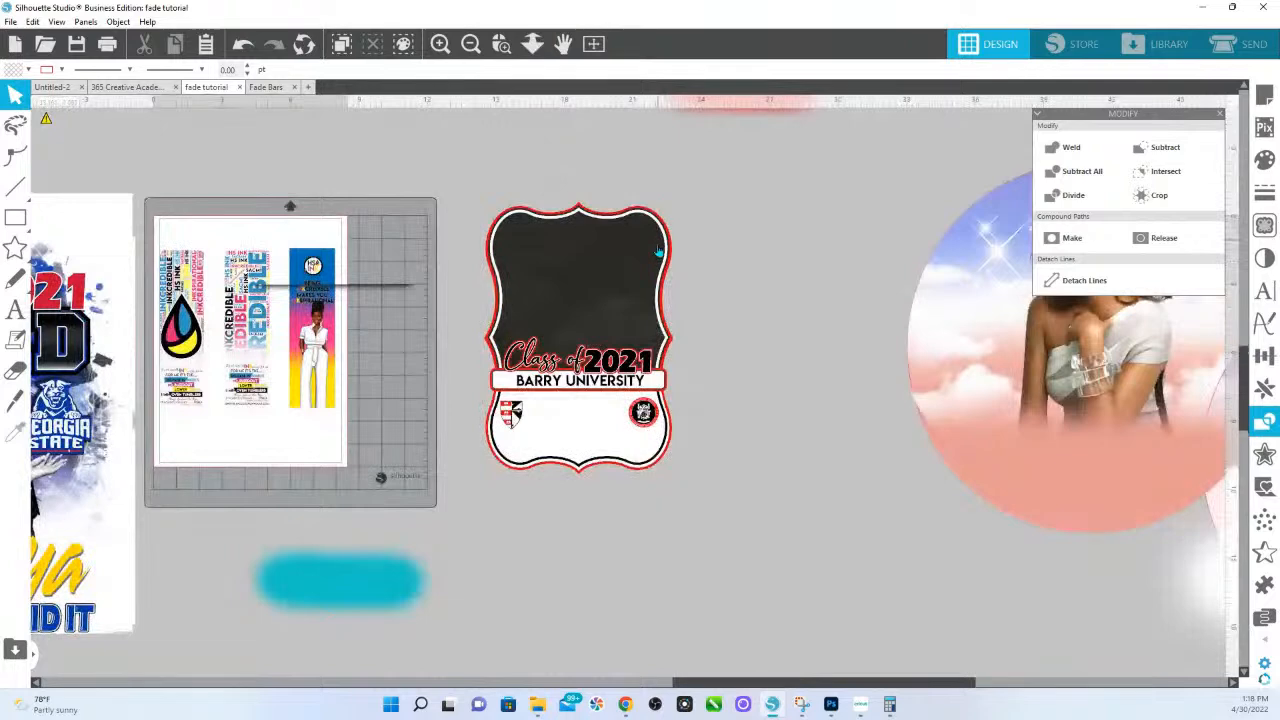
scroll(659, 250, up, 1)
drag(735, 152, 584, 420)
Step: Stretch the blurred red bar to about 12.96 inches wide so it extends past both sides of the sign
click(502, 44)
drag(453, 398, 800, 523)
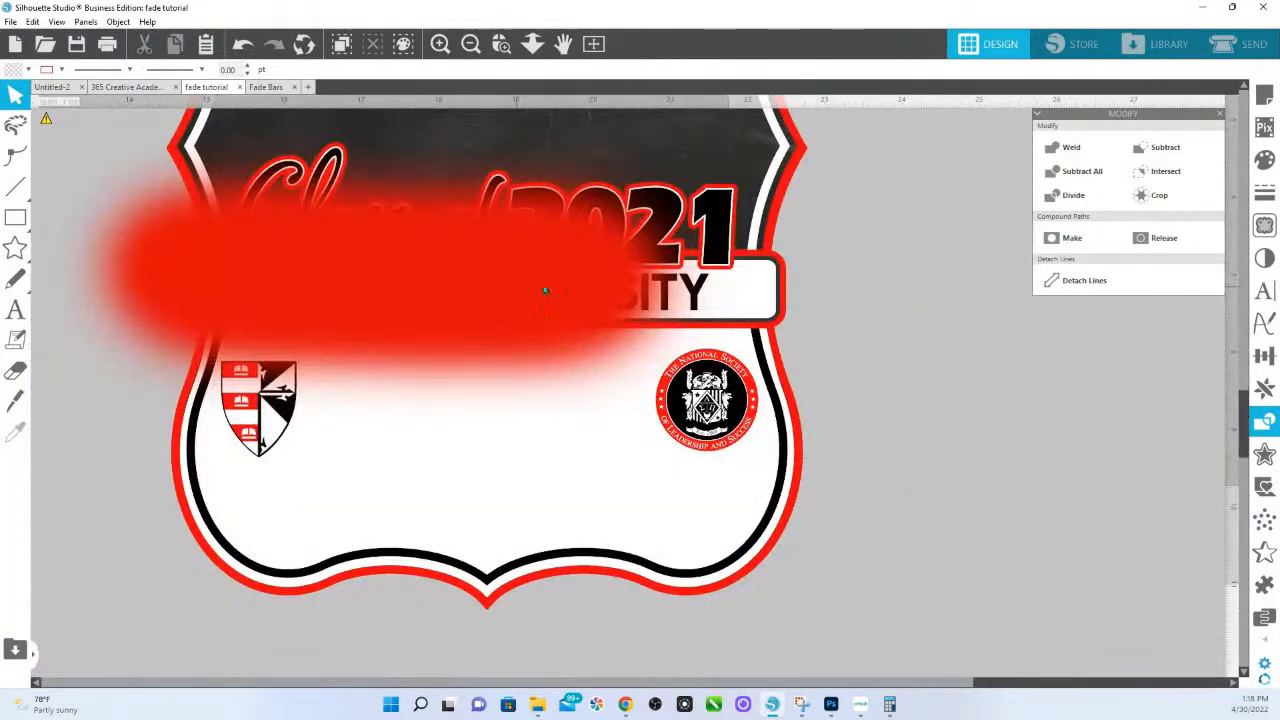
click(517, 294)
drag(732, 272, 1033, 280)
drag(377, 279, 344, 273)
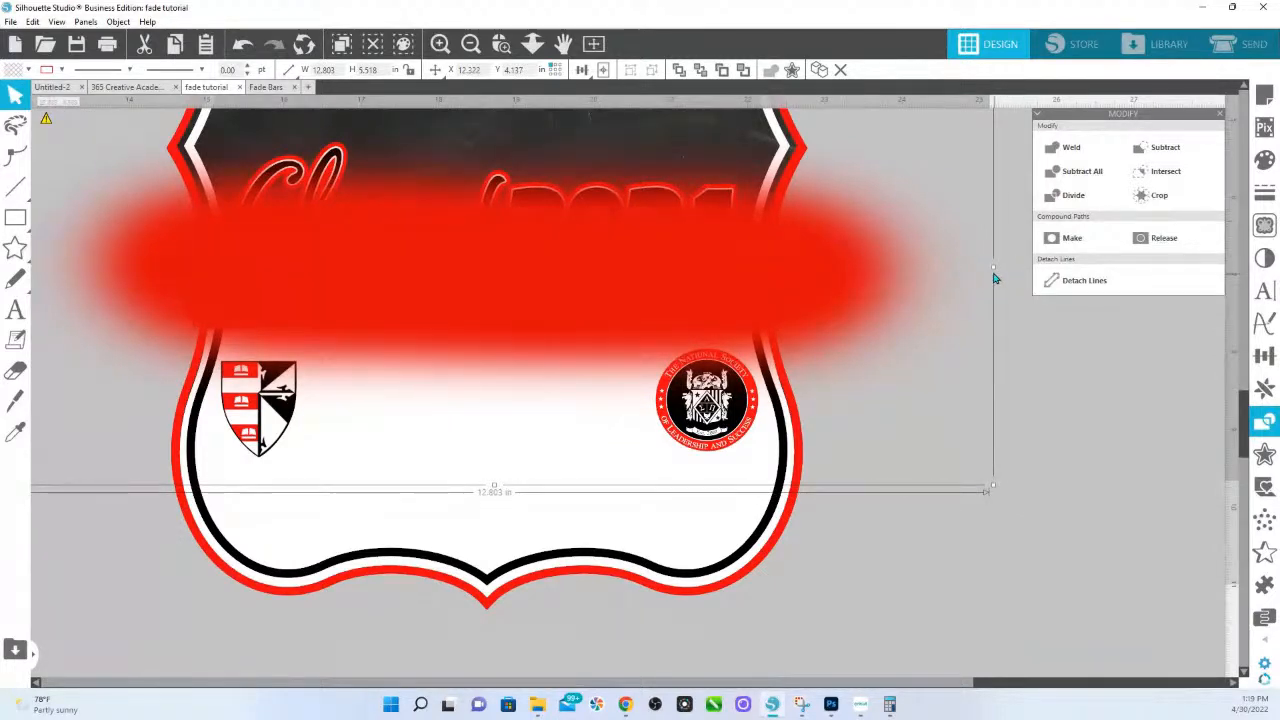
drag(992, 267, 1005, 267)
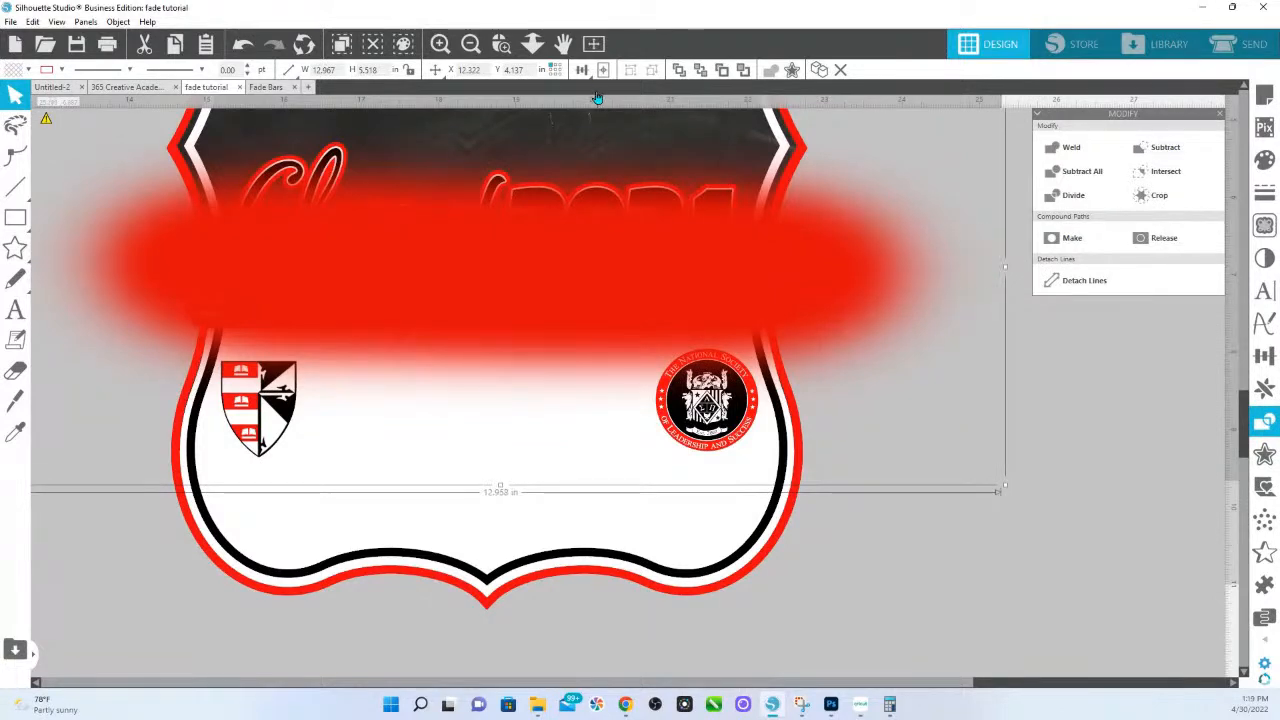
Step: Draw a rectangle about 18.9 by 6.5 inches covering the upper part of the blurred red bar
click(533, 45)
scroll(565, 251, down, 4)
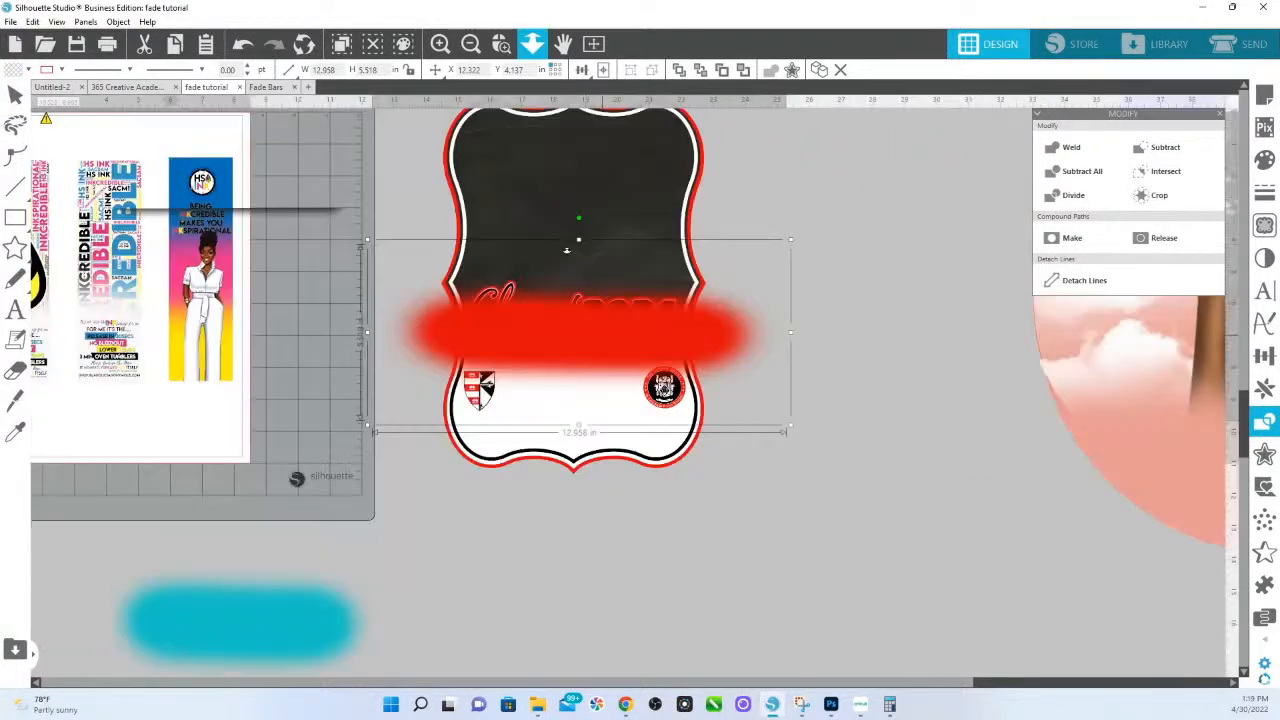
click(914, 350)
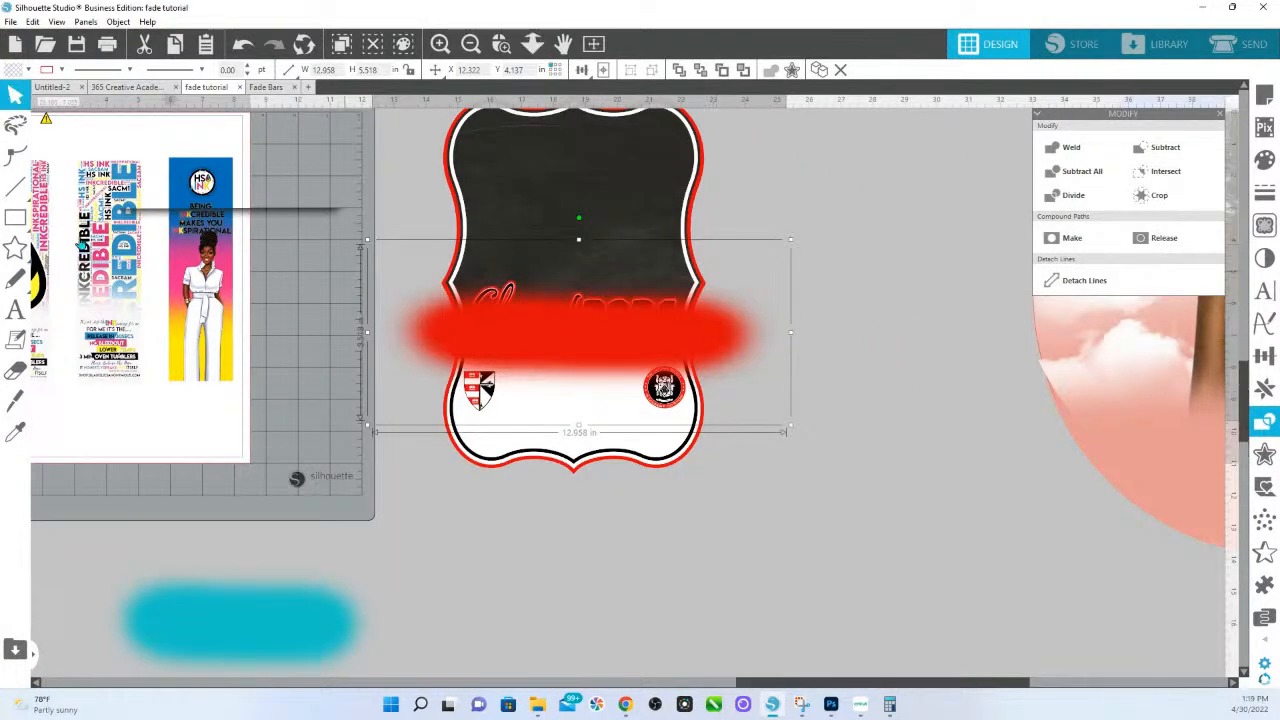
click(20, 218)
click(46, 218)
drag(342, 140, 947, 353)
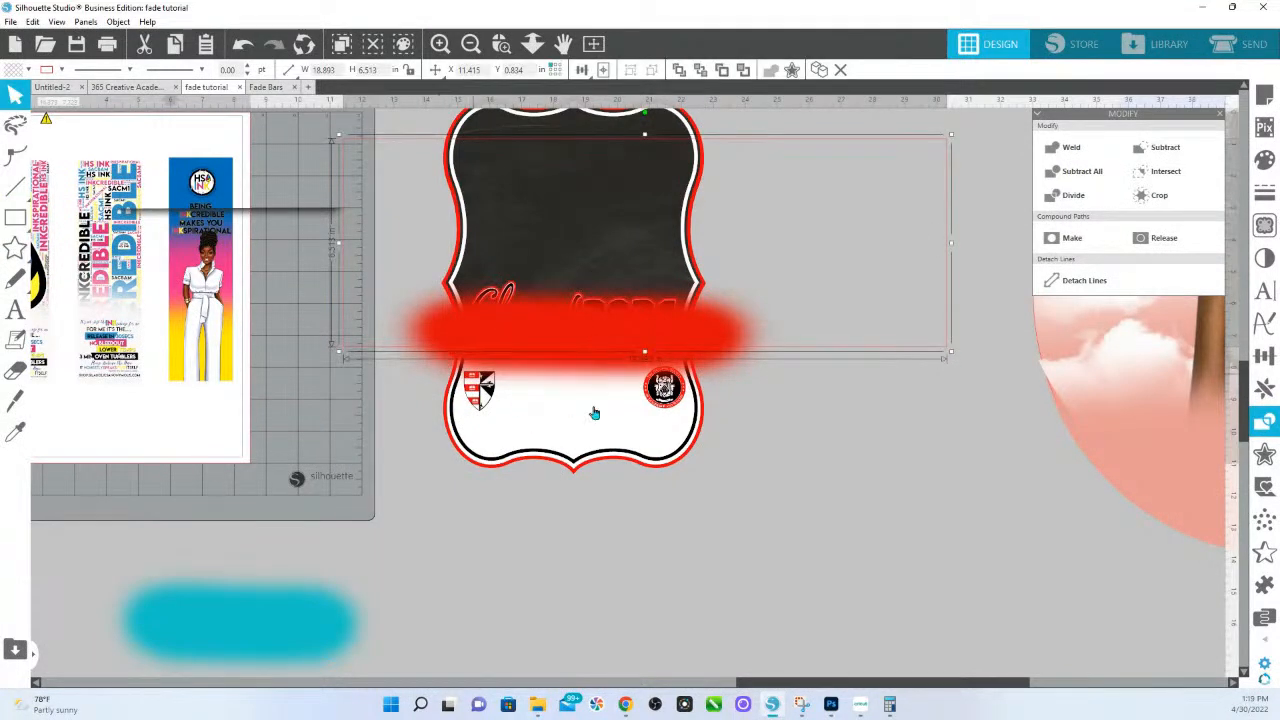
Step: Subtract the rectangle from the blurred red bar, leaving only its lower fade
shift+click(727, 369)
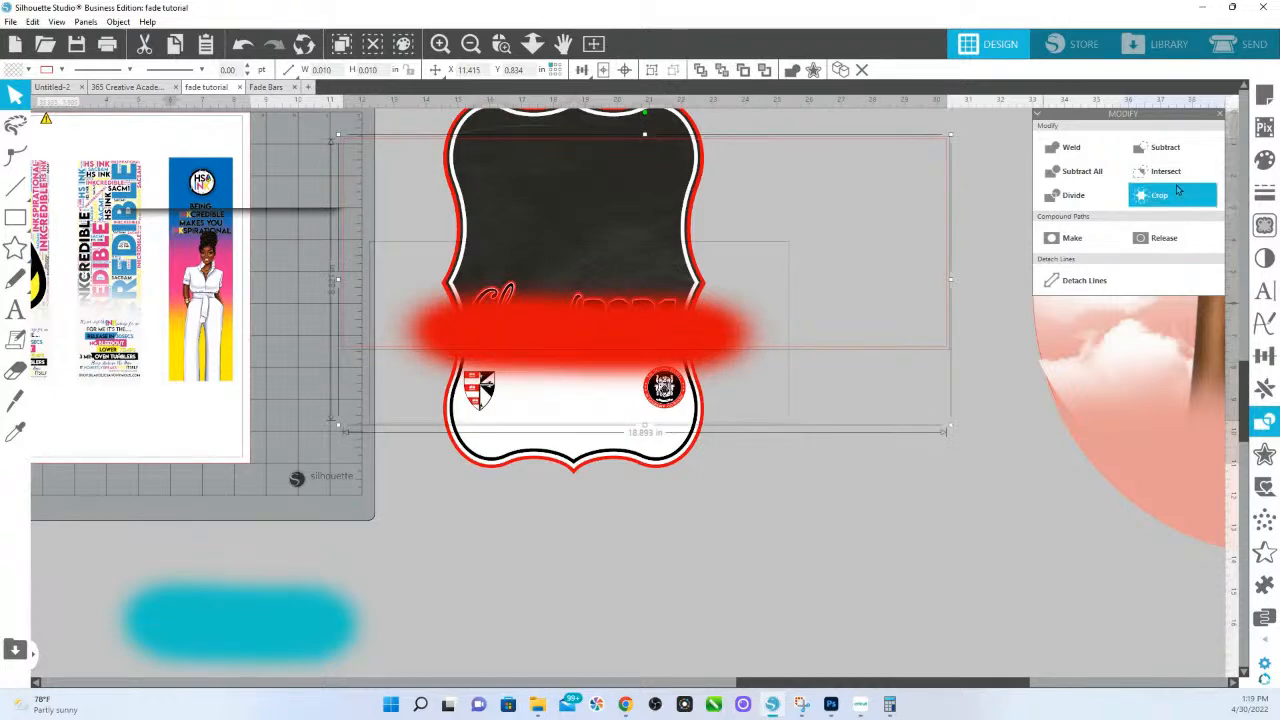
click(1178, 152)
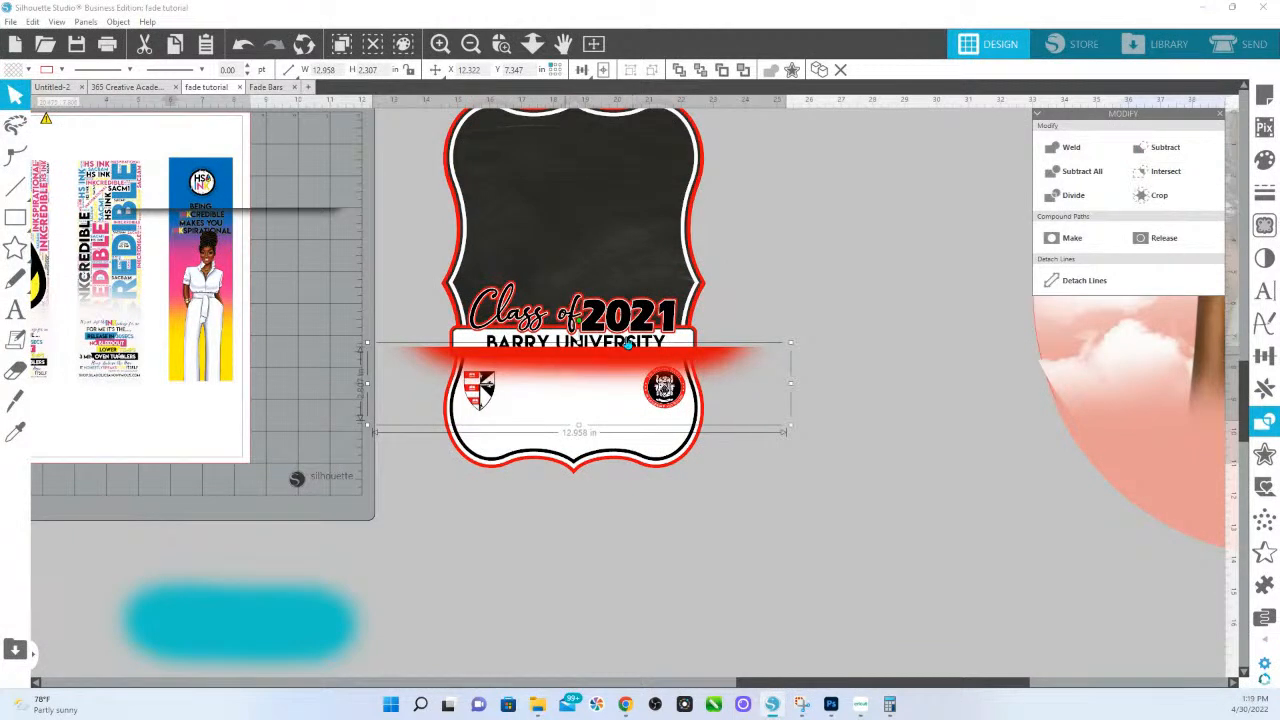
click(761, 272)
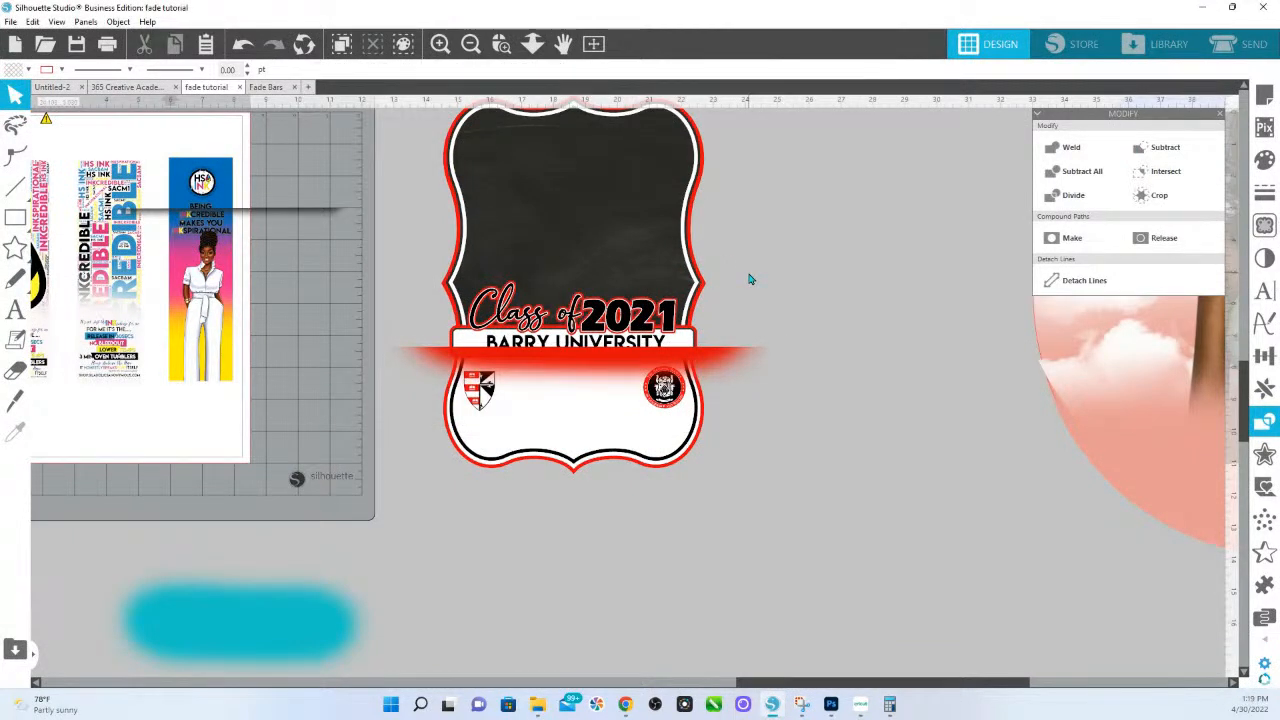
Step: Paste a copy of the sign's red backing shape in front of the artwork and fill it blue
click(704, 297)
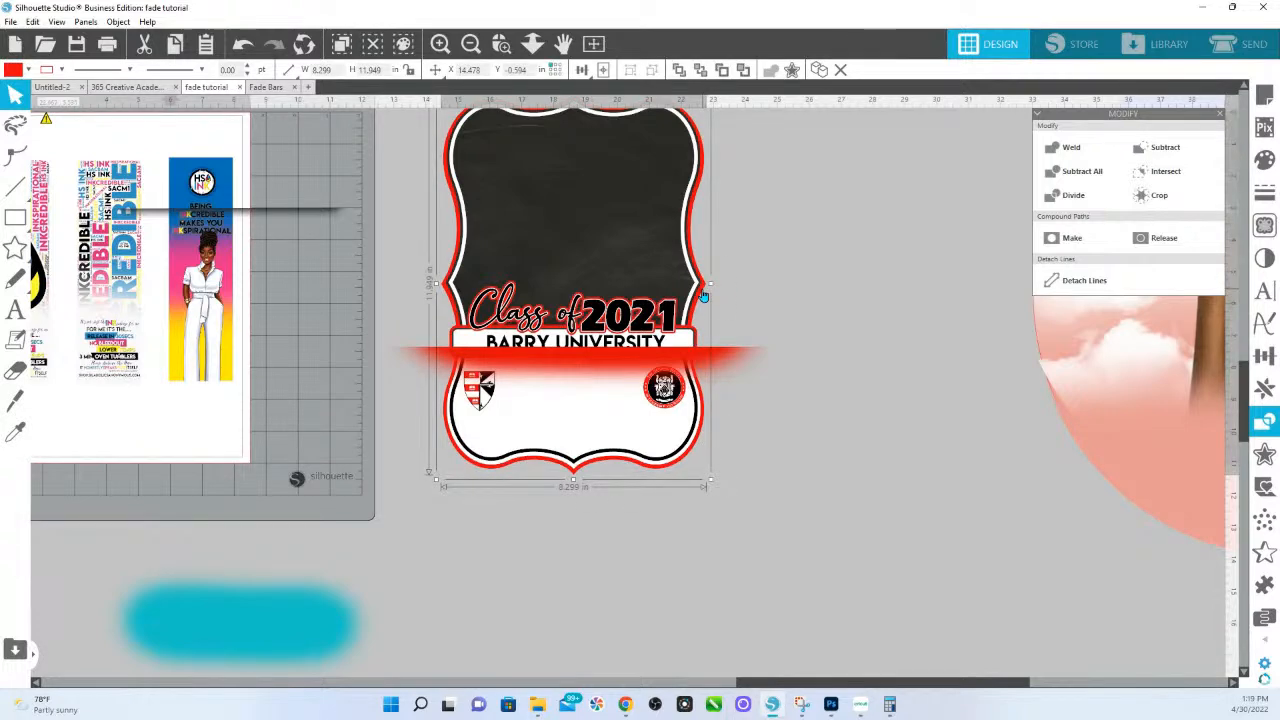
drag(704, 297, 710, 388)
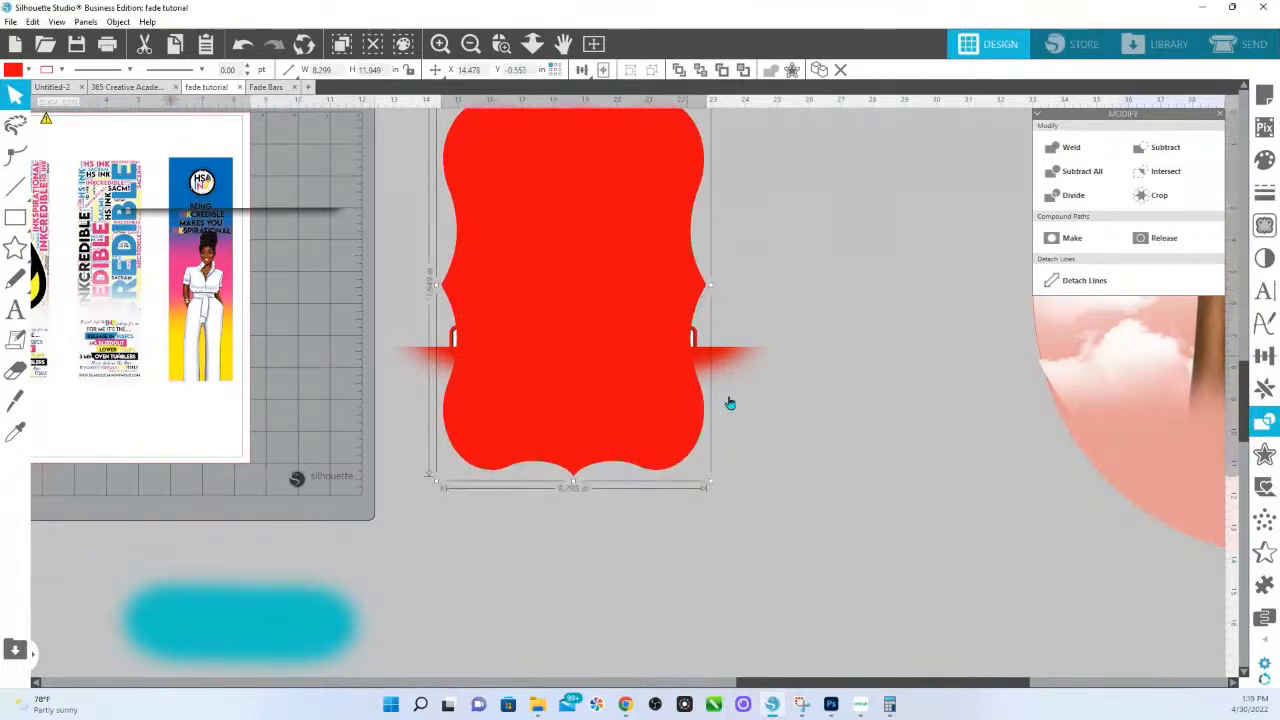
click(1265, 160)
click(1101, 217)
Step: Nudge the blue copy up to align with the original backing shape and set its fill to transparent
drag(586, 334, 483, 316)
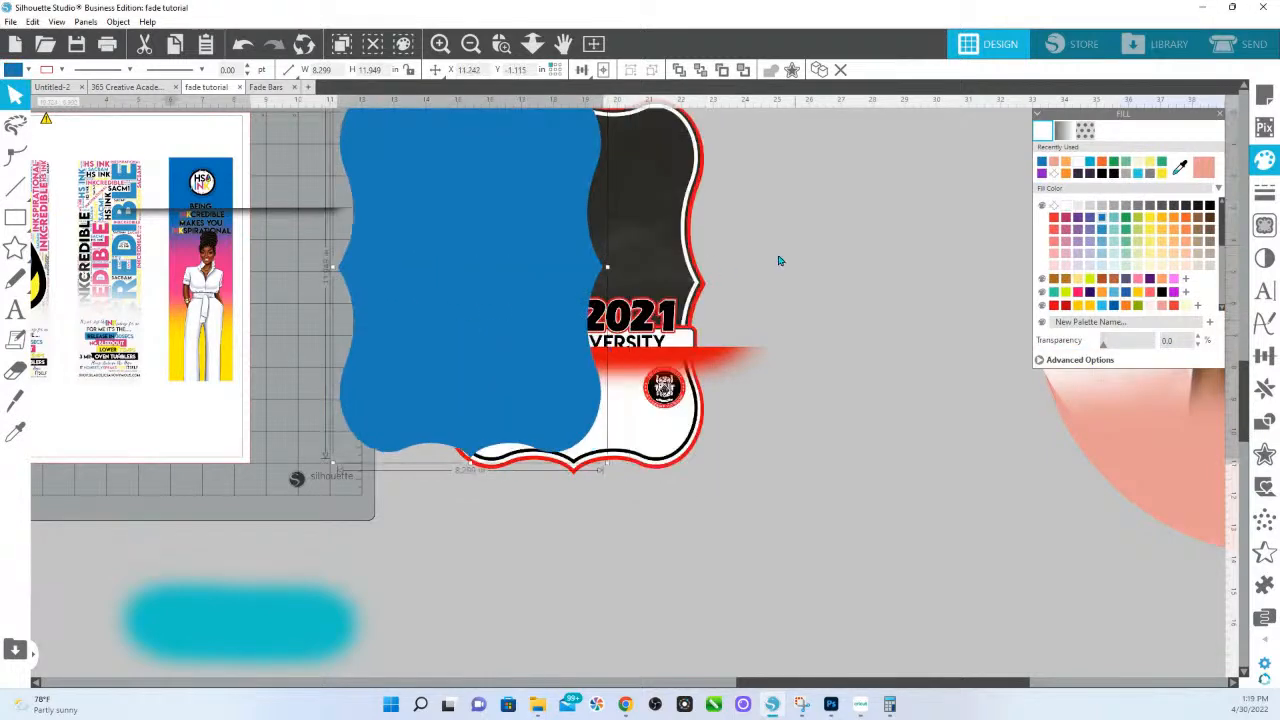
key(ctrl+z)
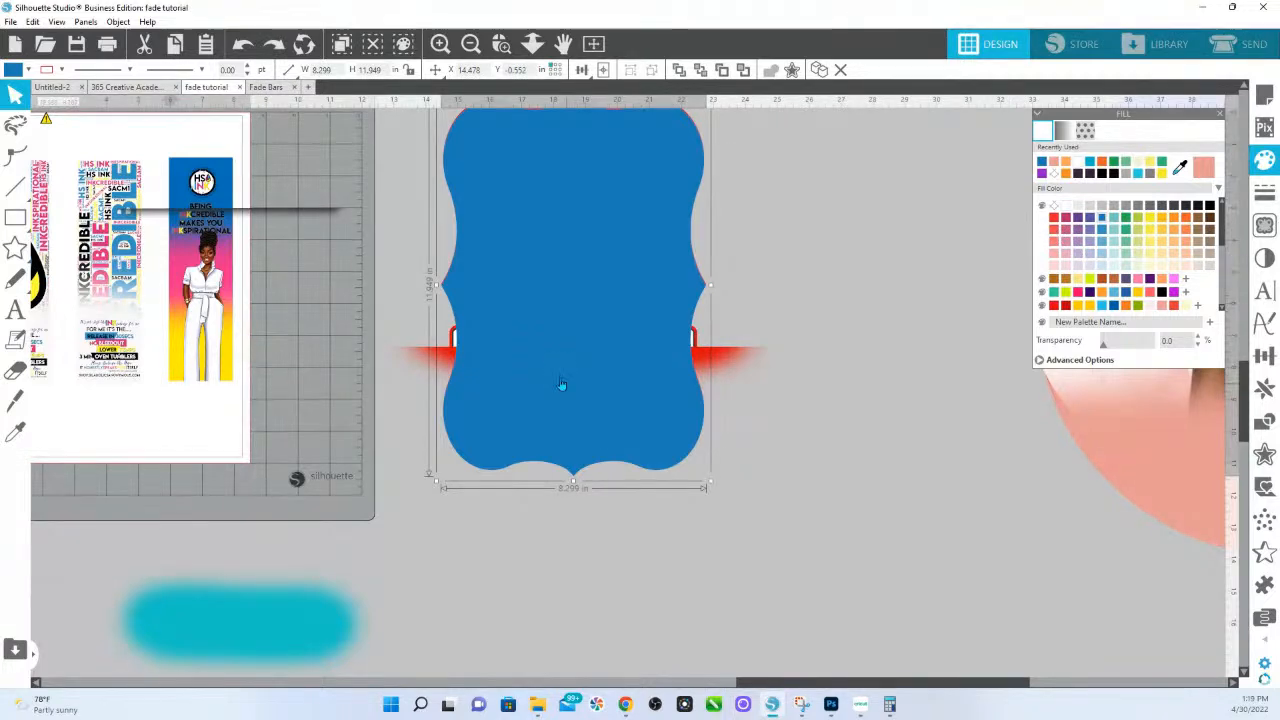
key(Up)
key(Up)
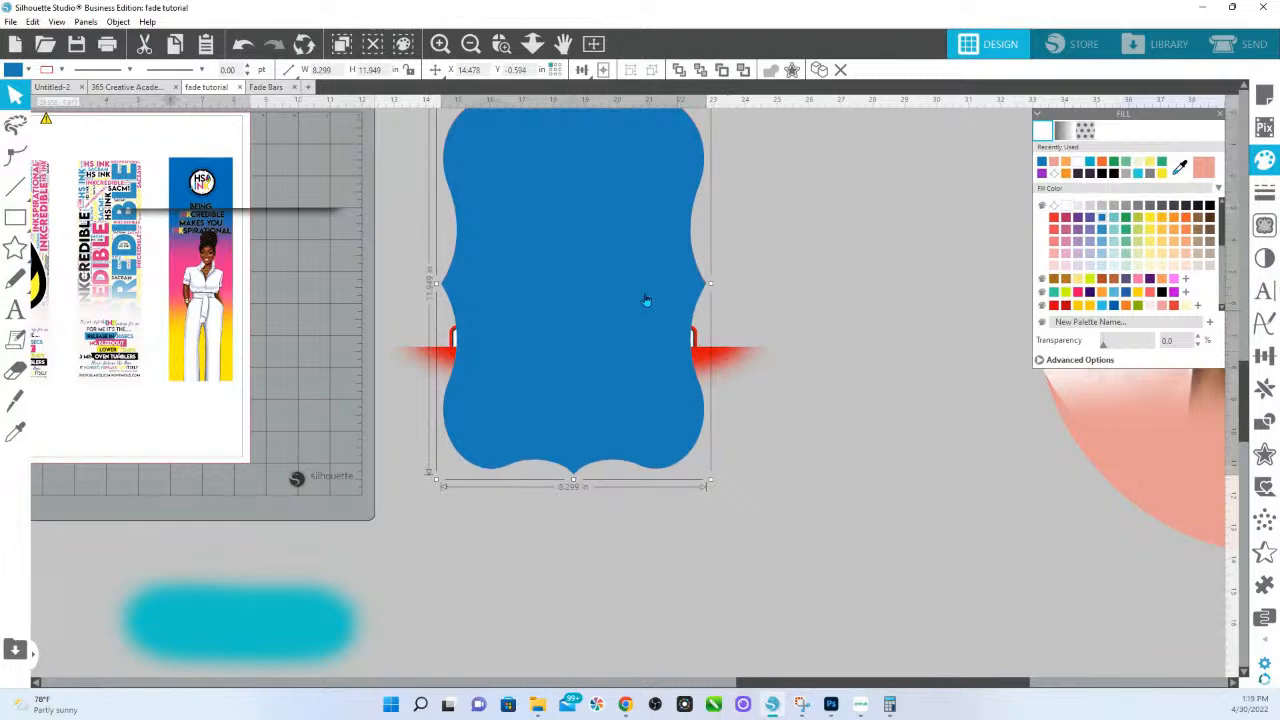
click(1058, 205)
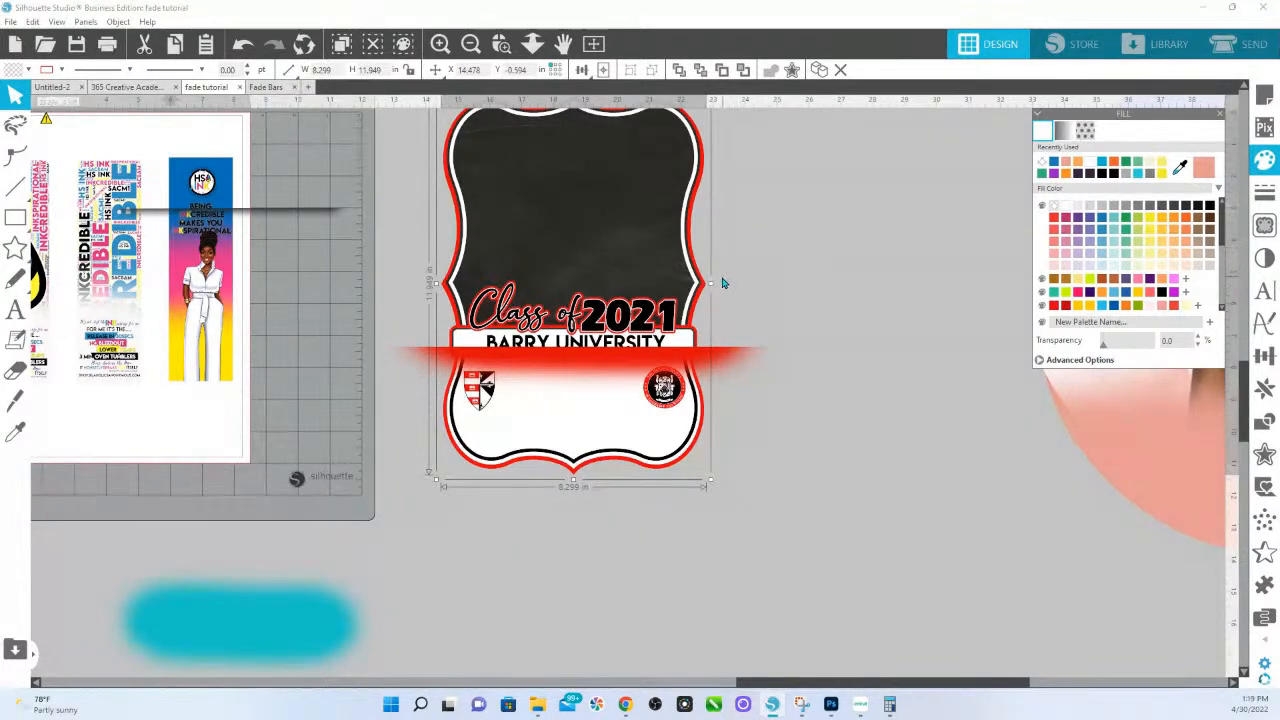
Step: Crop the red fade to the outline of the transparent sign-shaped copy
click(741, 360)
click(1265, 421)
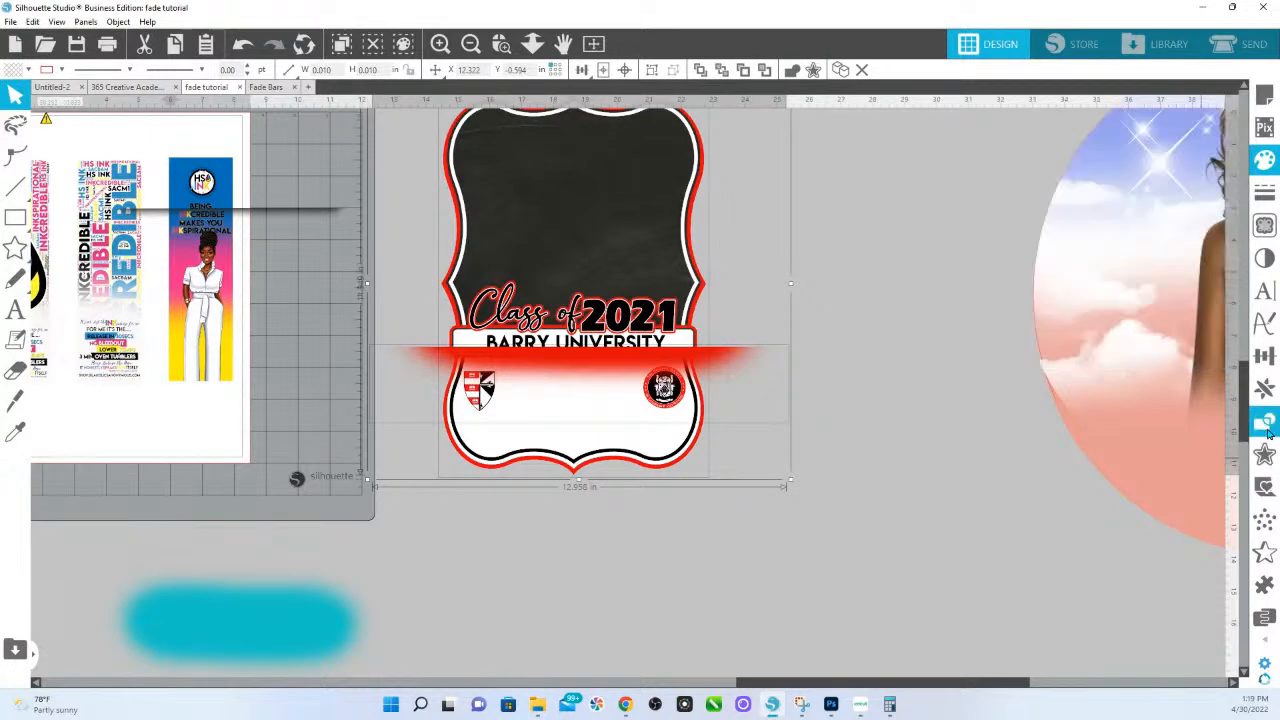
click(1152, 199)
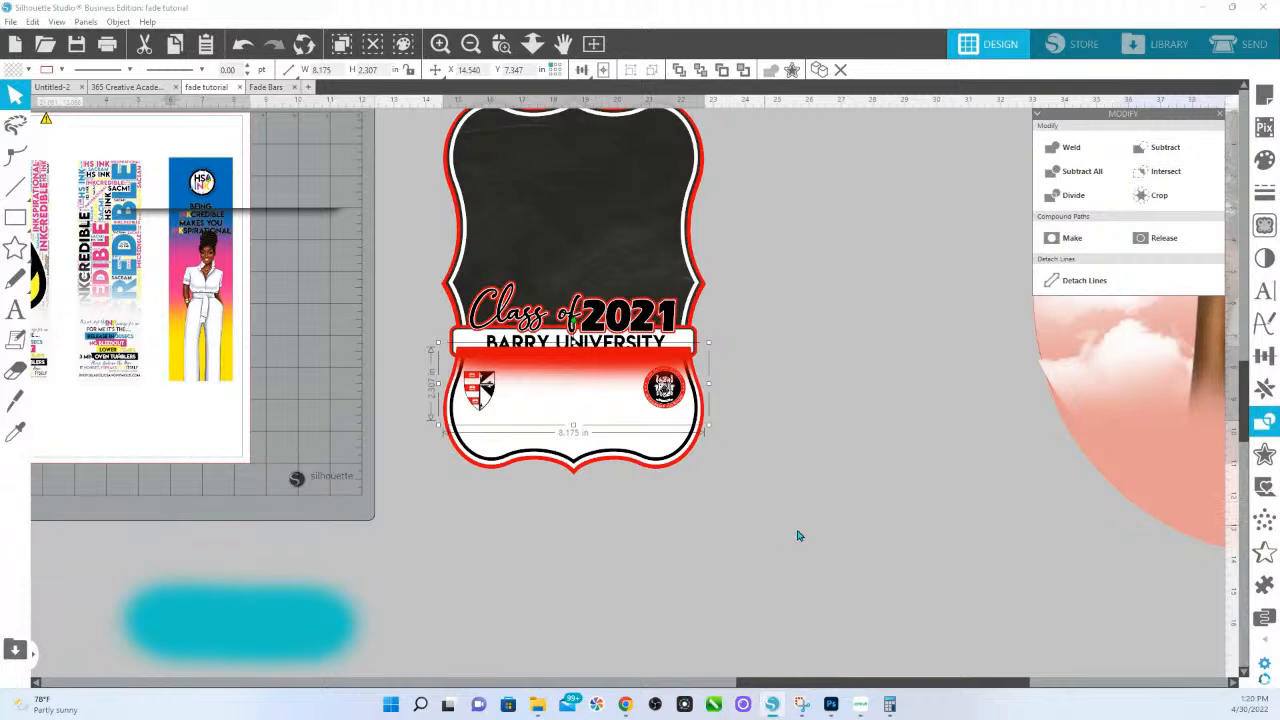
Step: Send the sign's backing layers, chalkboard panel and red fade to the back, behind the Barry University banner
click(474, 460)
drag(474, 460, 472, 459)
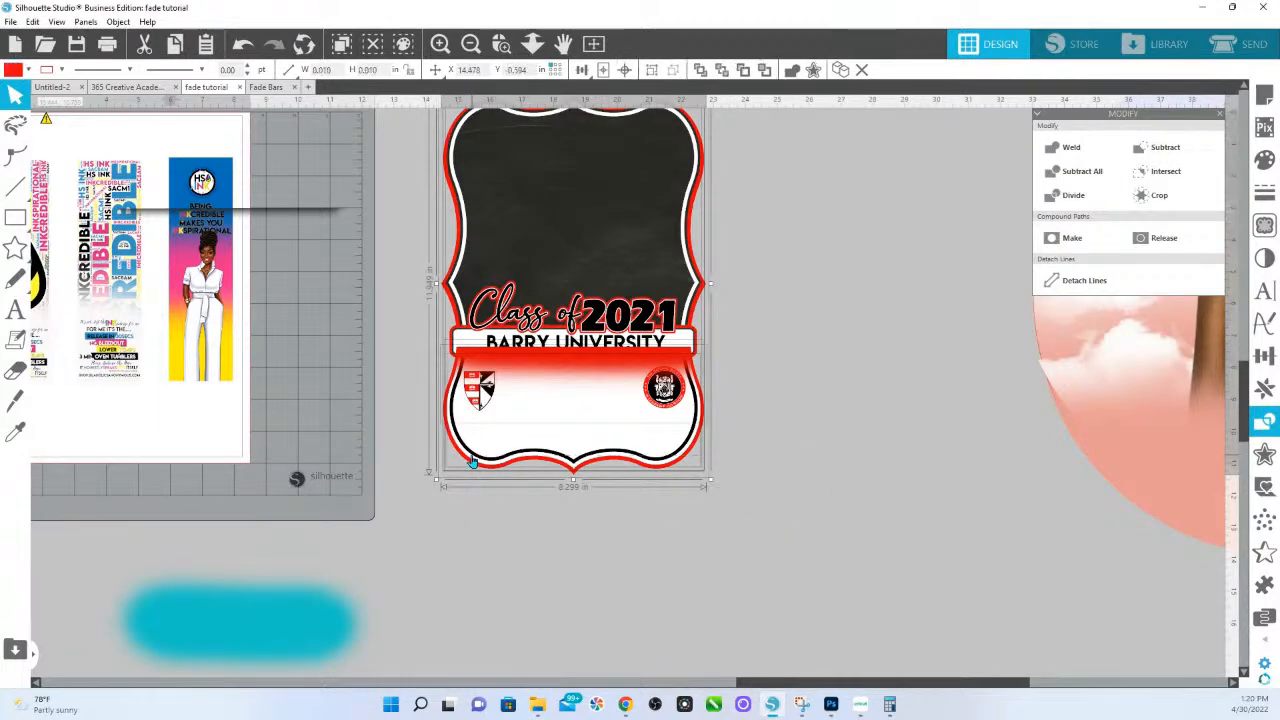
right_click(552, 213)
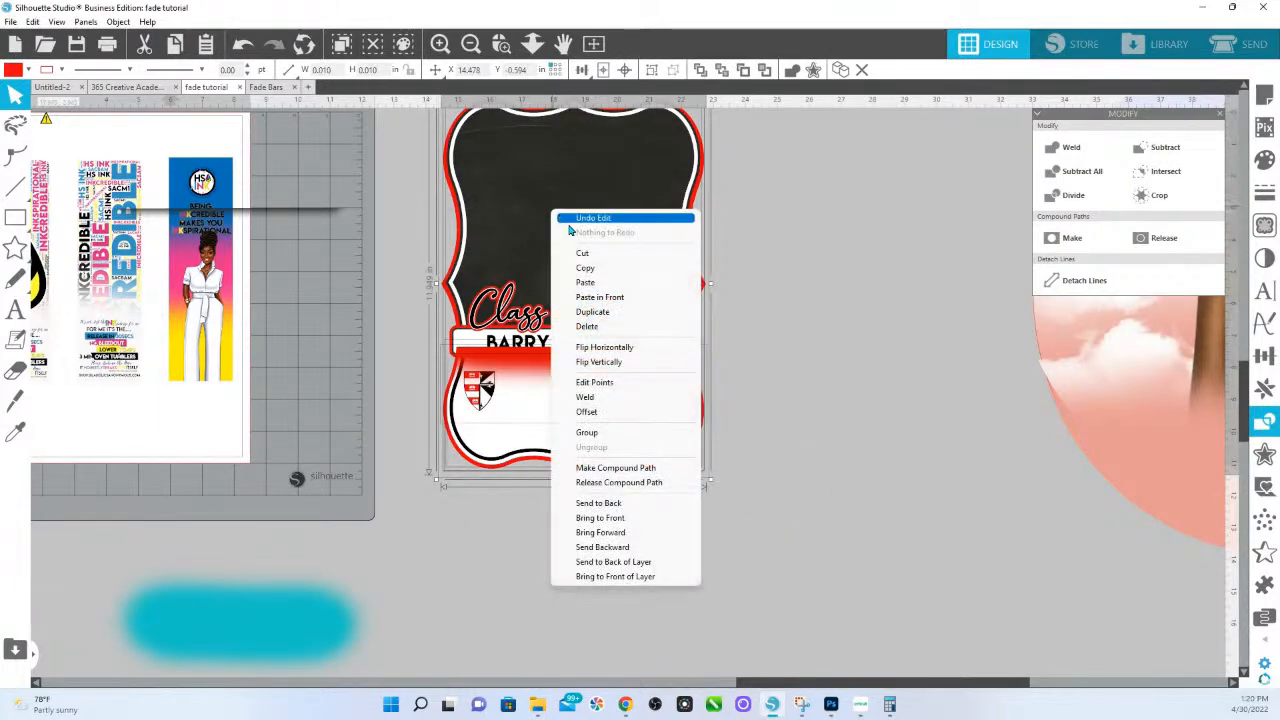
click(631, 505)
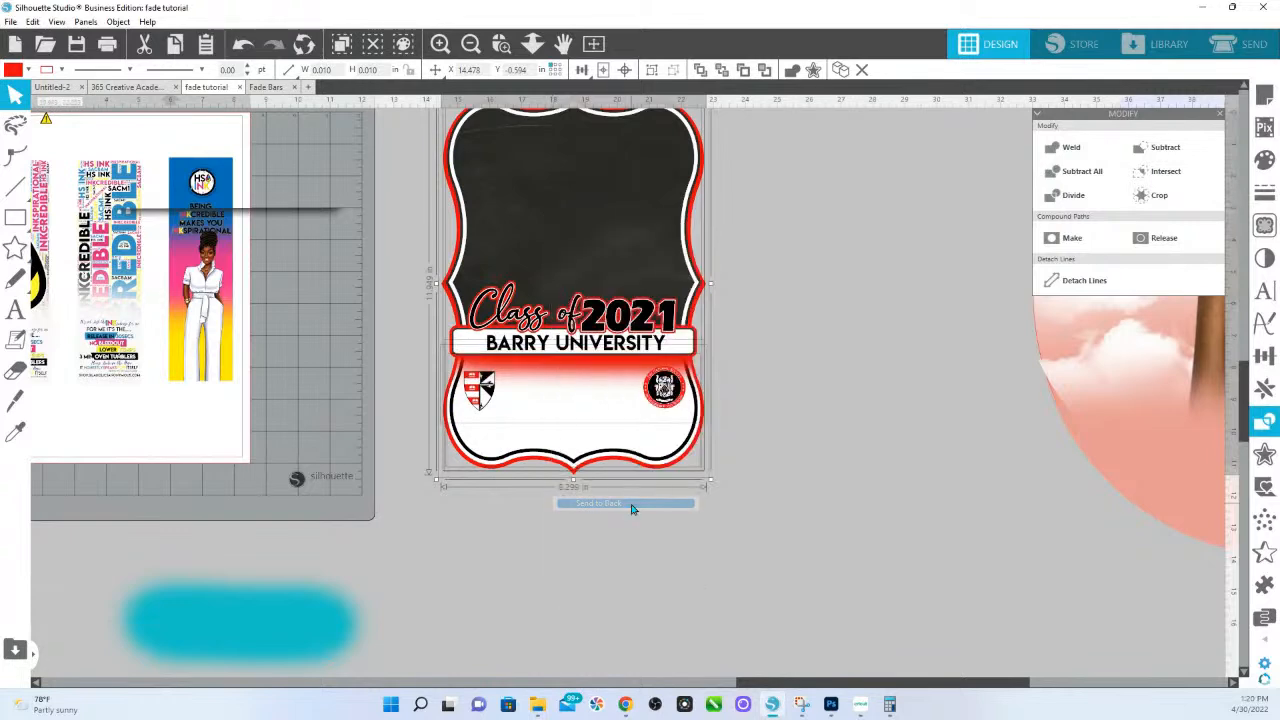
click(852, 331)
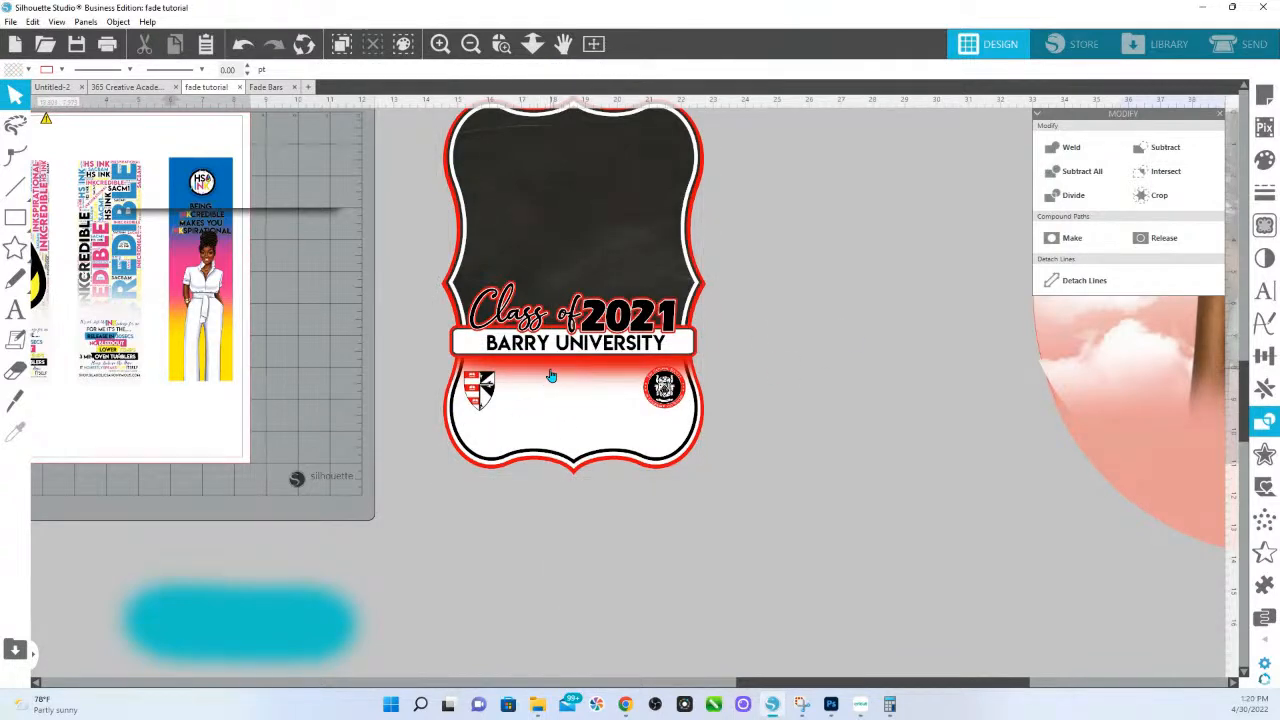
Step: Shorten the red fade below the banner to about 1.47 in tall
click(553, 376)
drag(575, 431, 574, 403)
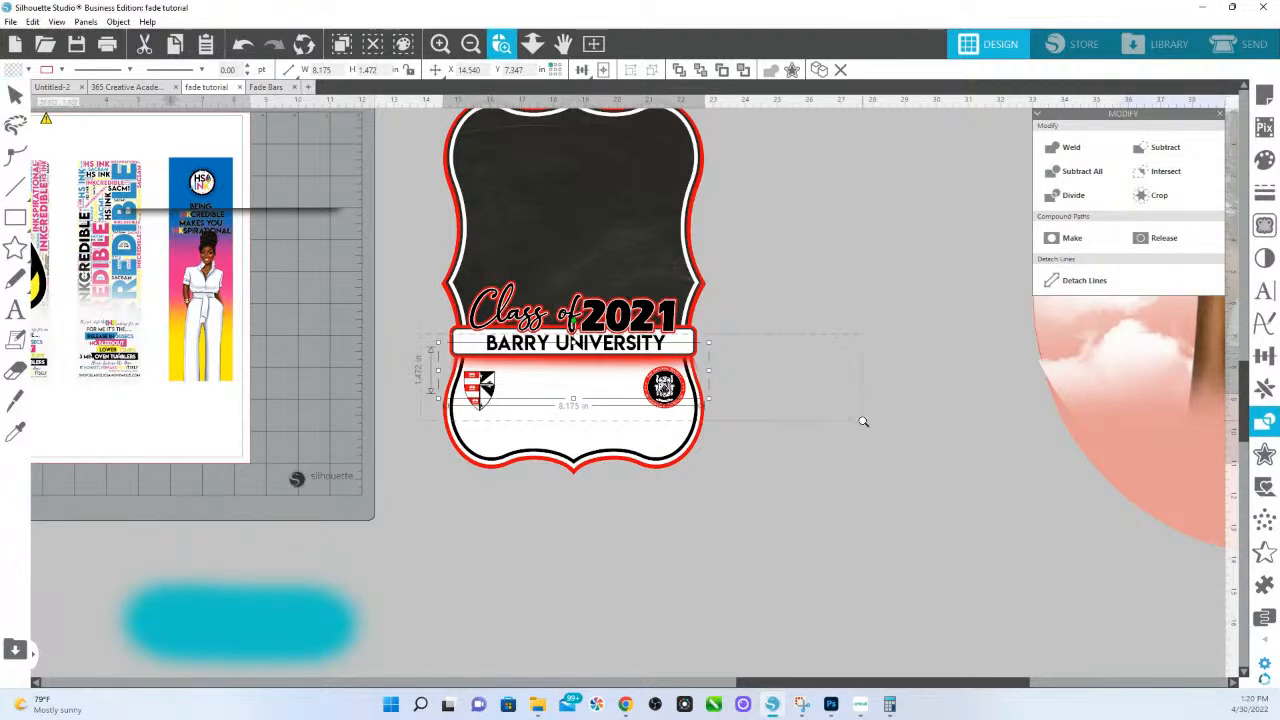
scroll(641, 368, up, 3)
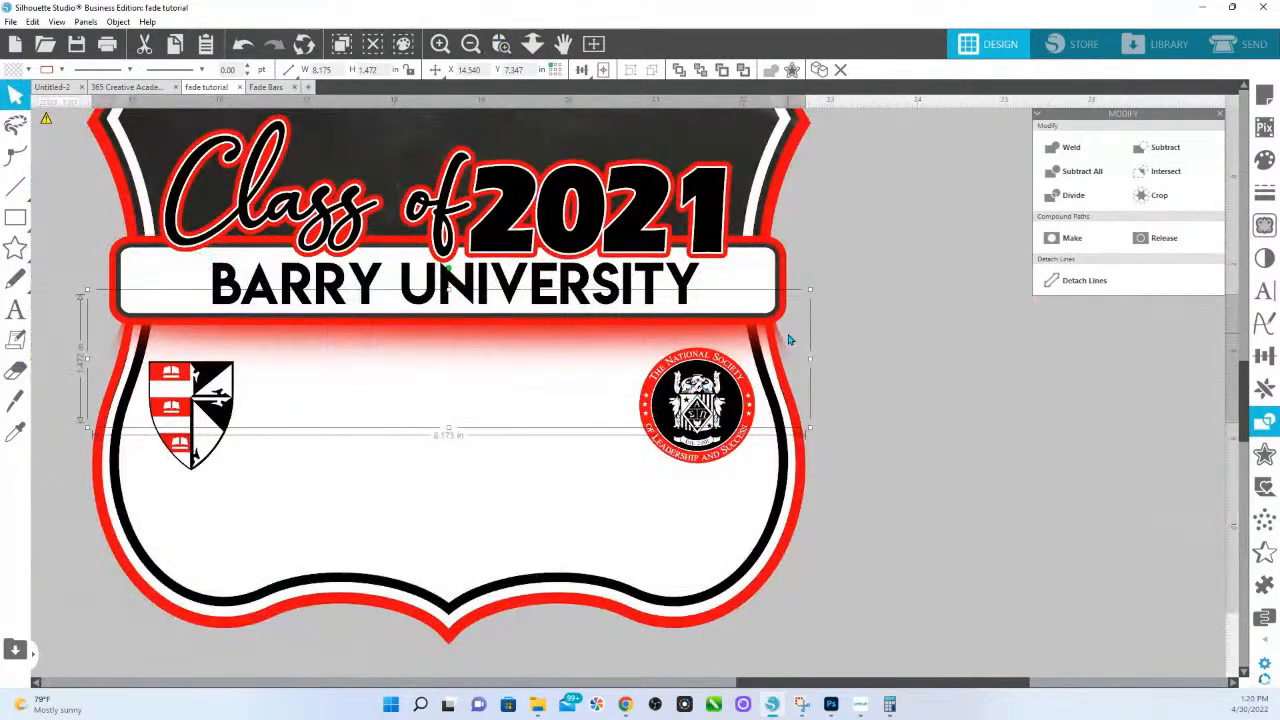
Step: Paste a copy of the sign's red backing shape in front of the artwork and set its fill to transparent
click(829, 336)
click(805, 480)
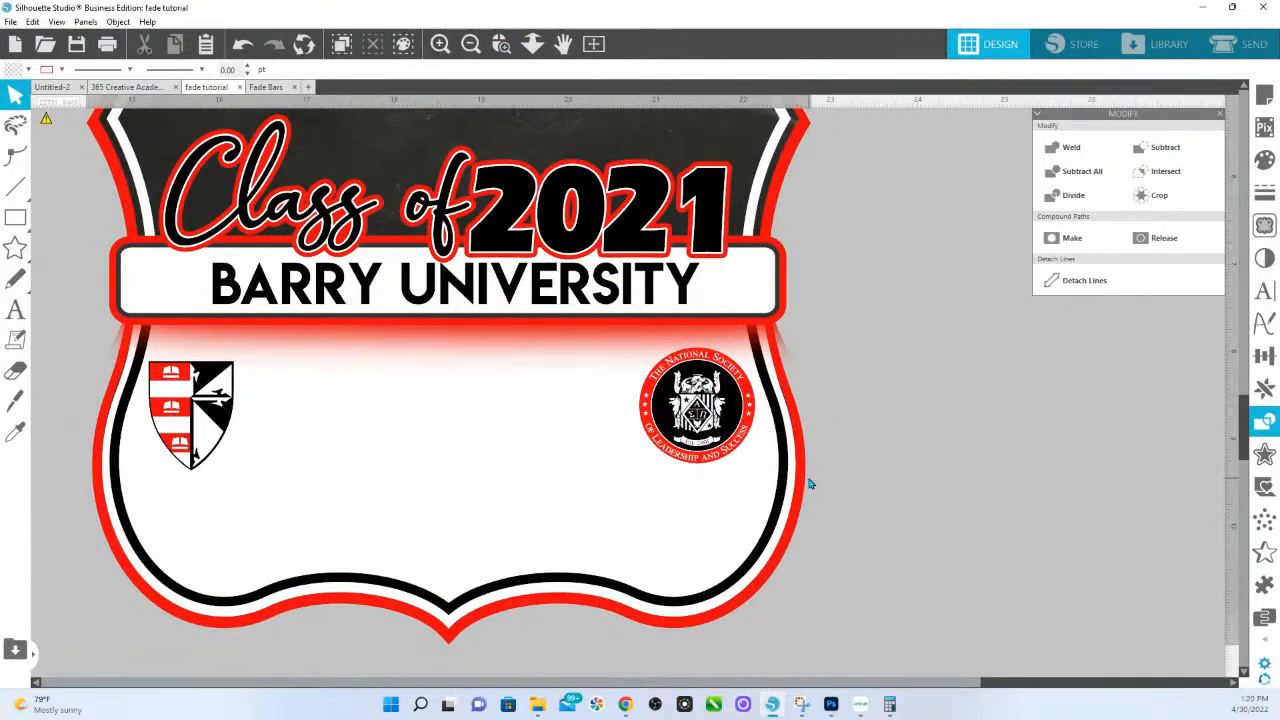
key(ctrl+c)
key(ctrl+f)
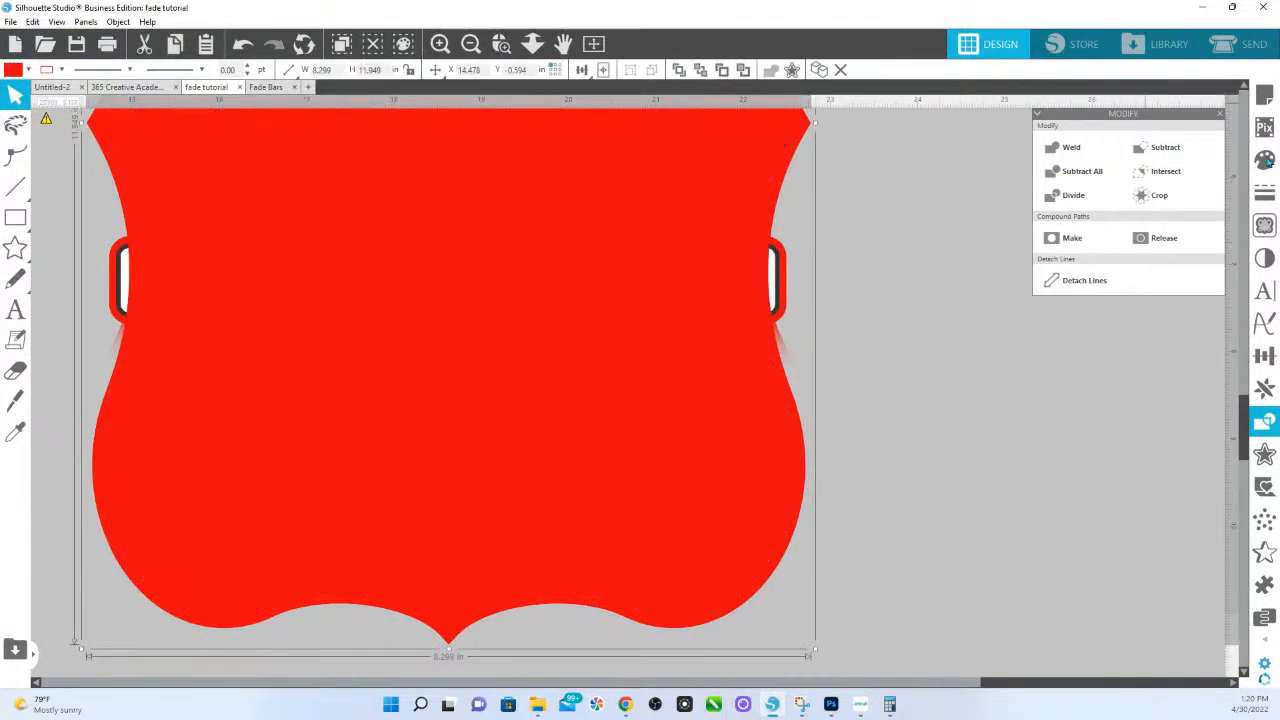
click(1264, 160)
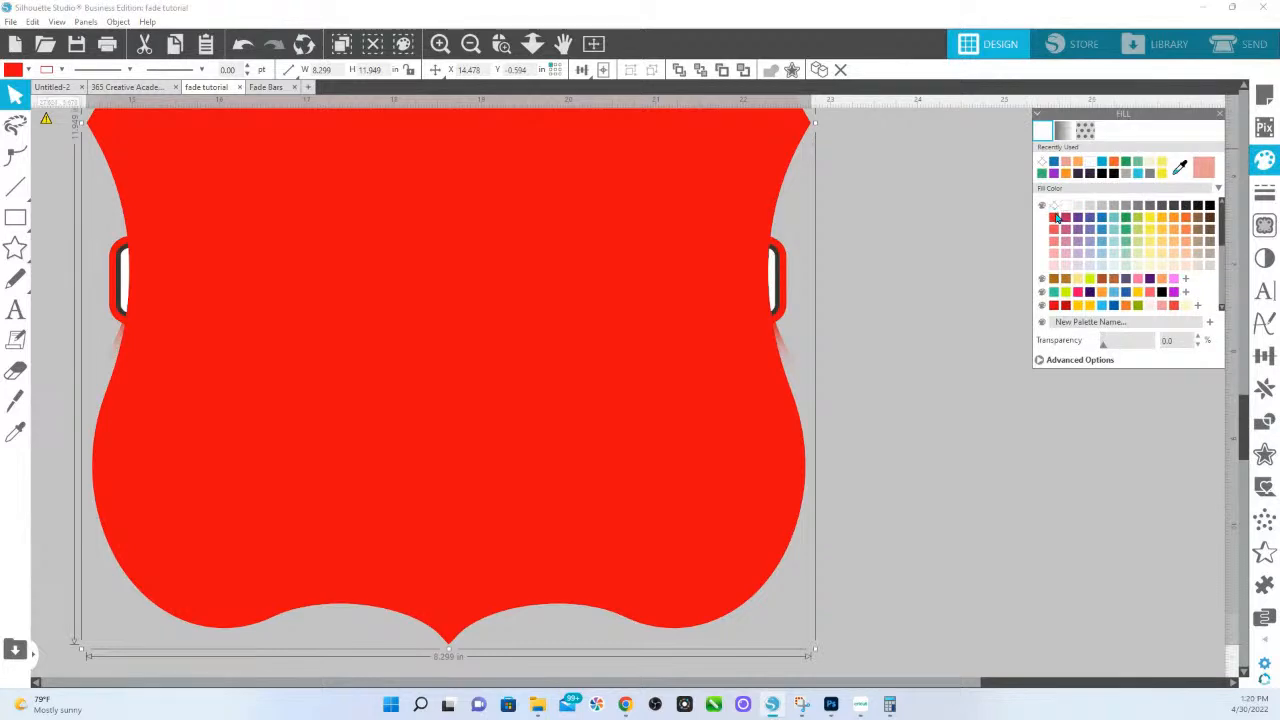
click(1055, 218)
click(1055, 206)
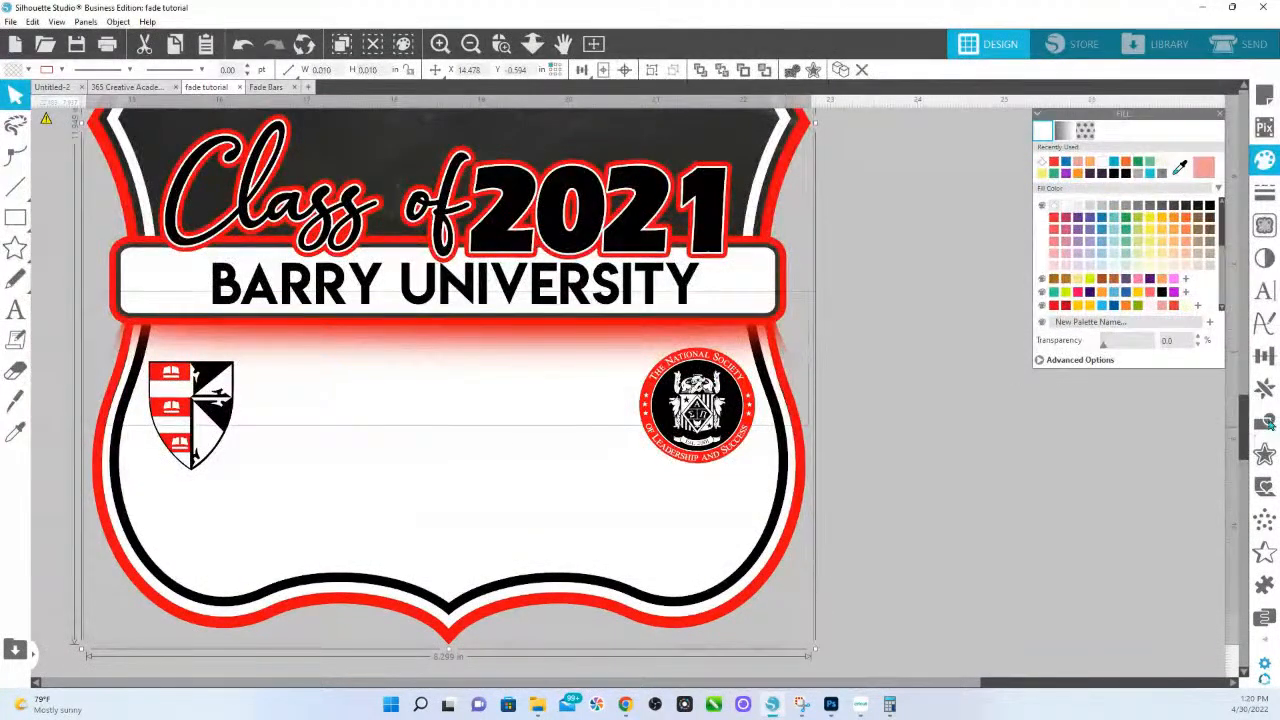
Step: Crop the shortened red fade to the transparent sign outline and send it with the backing layers behind the banner
click(1264, 422)
click(1162, 197)
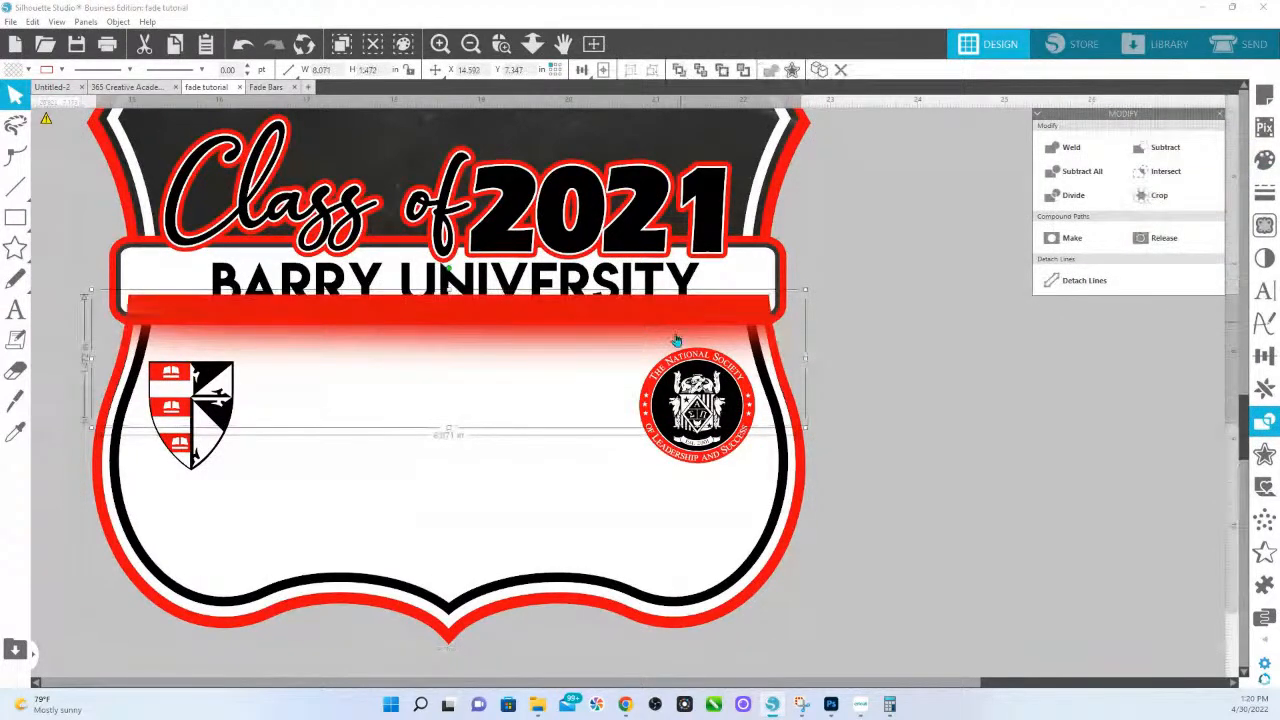
click(377, 565)
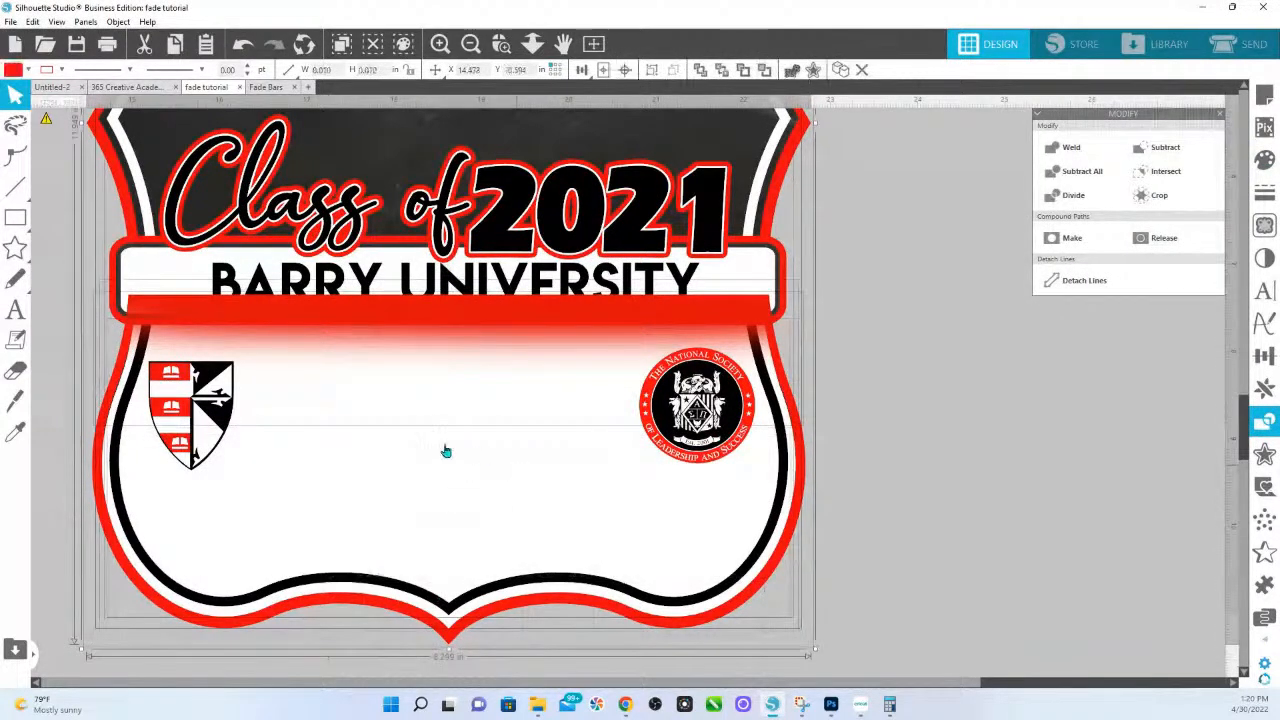
right_click(152, 130)
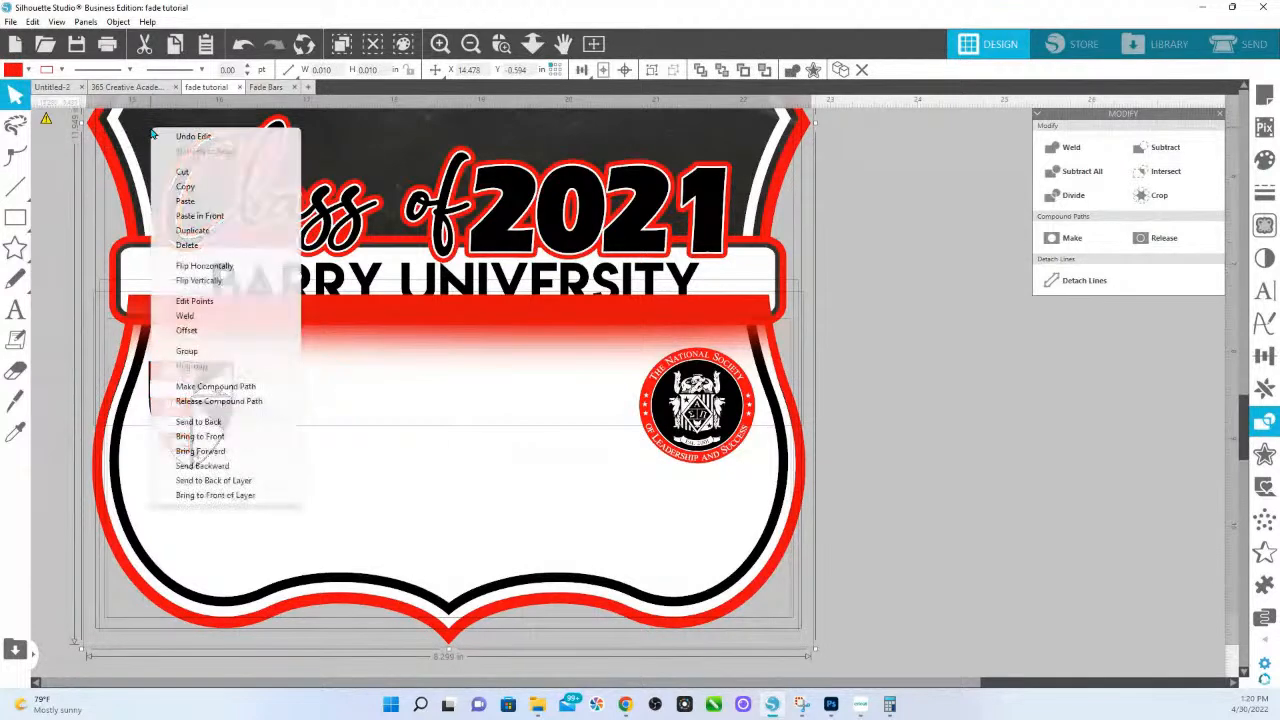
click(199, 422)
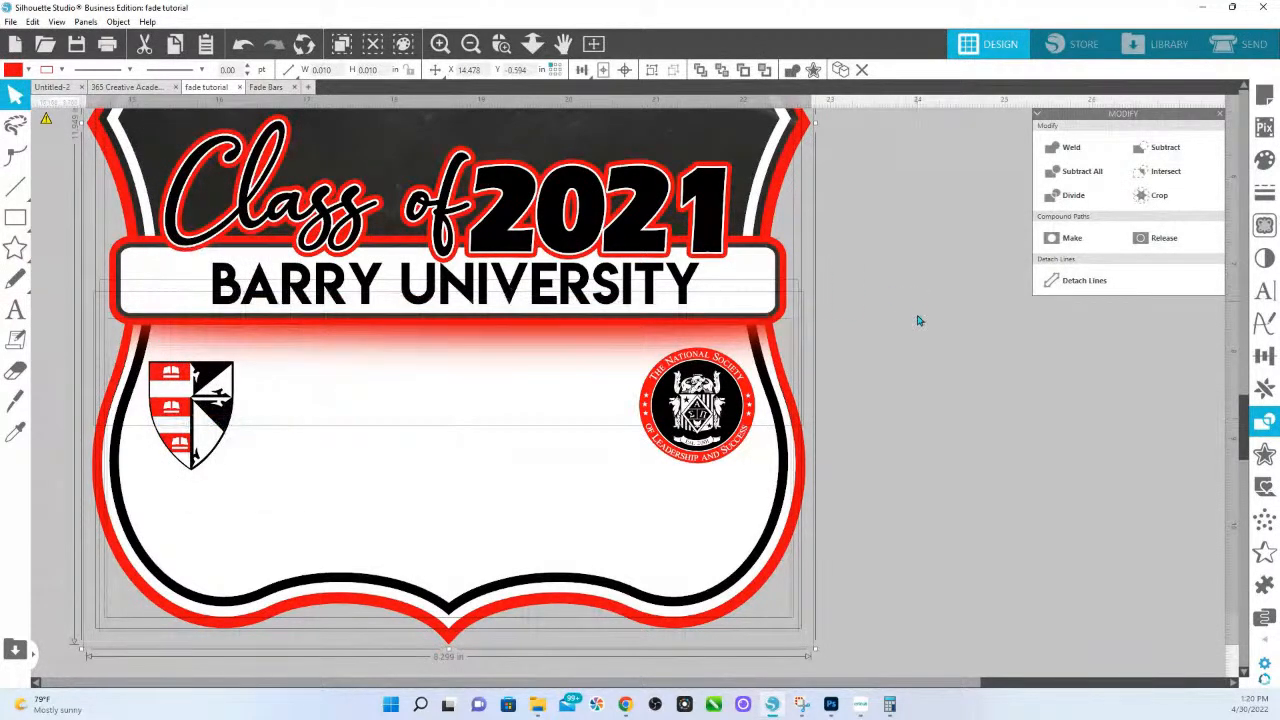
click(894, 376)
Step: Mirror the red fade vertically and position the flipped copy so it fades upward from the banner's top edge
click(532, 43)
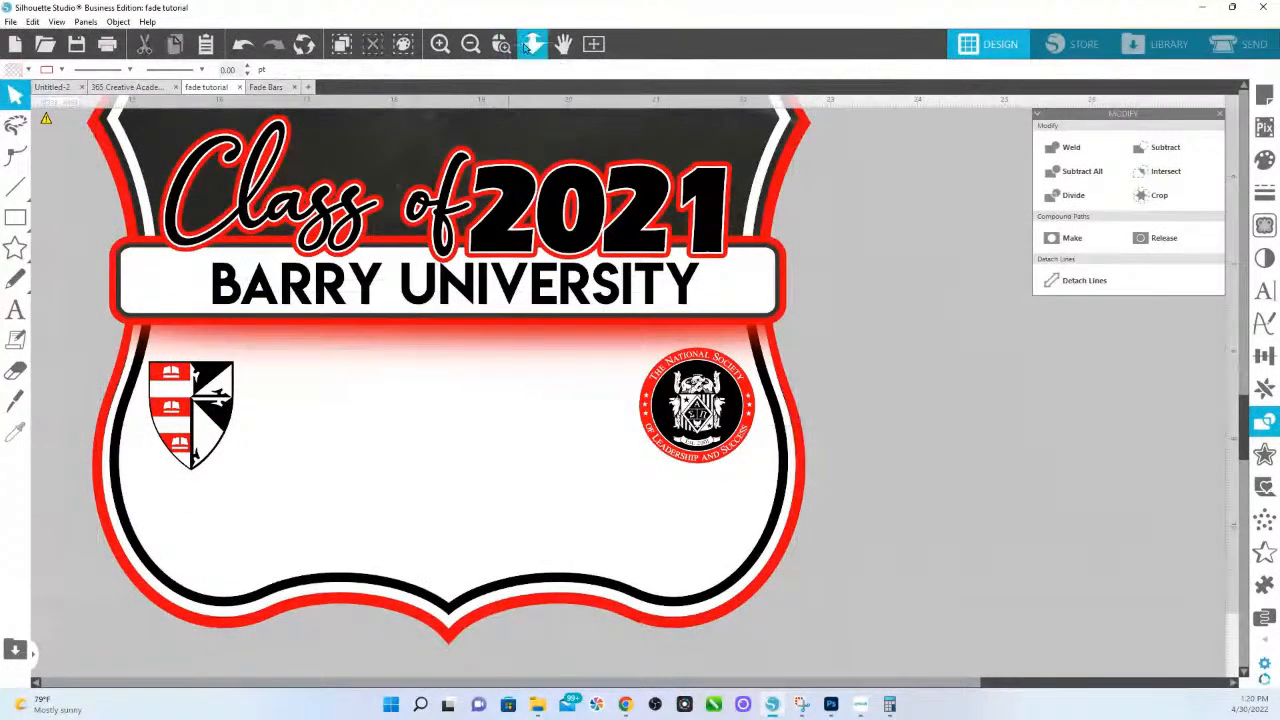
drag(564, 325, 538, 518)
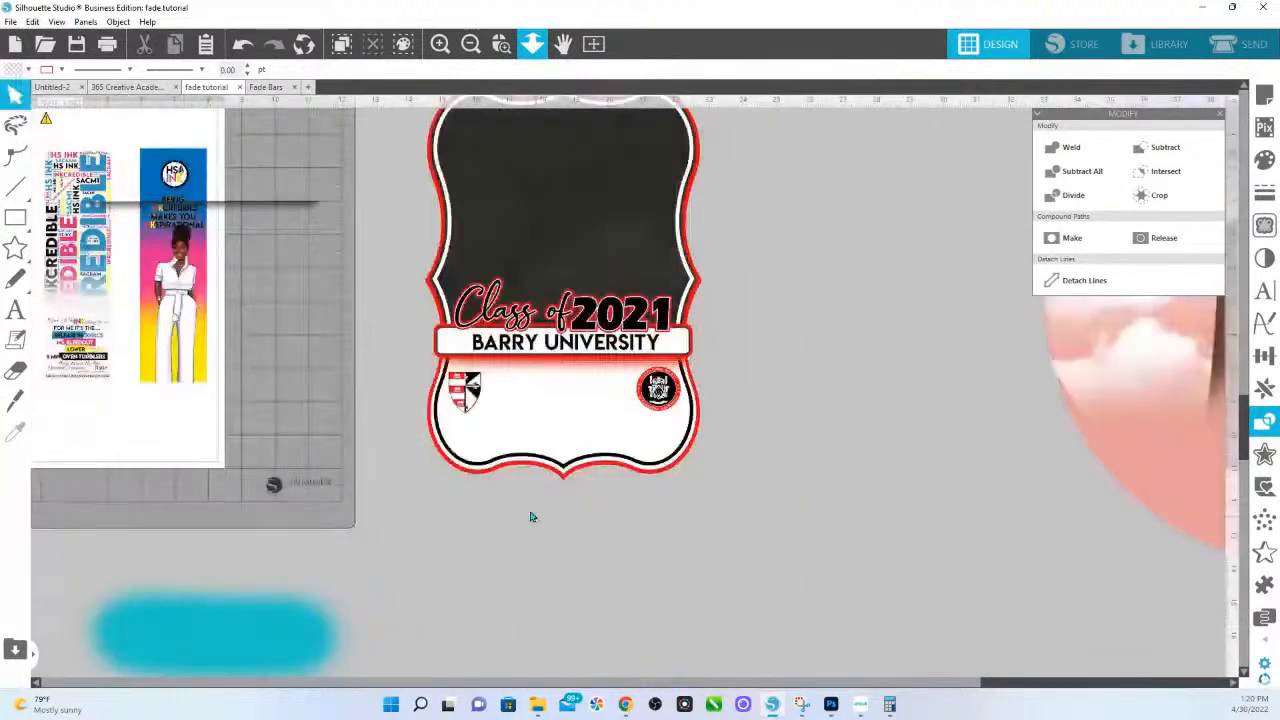
click(544, 372)
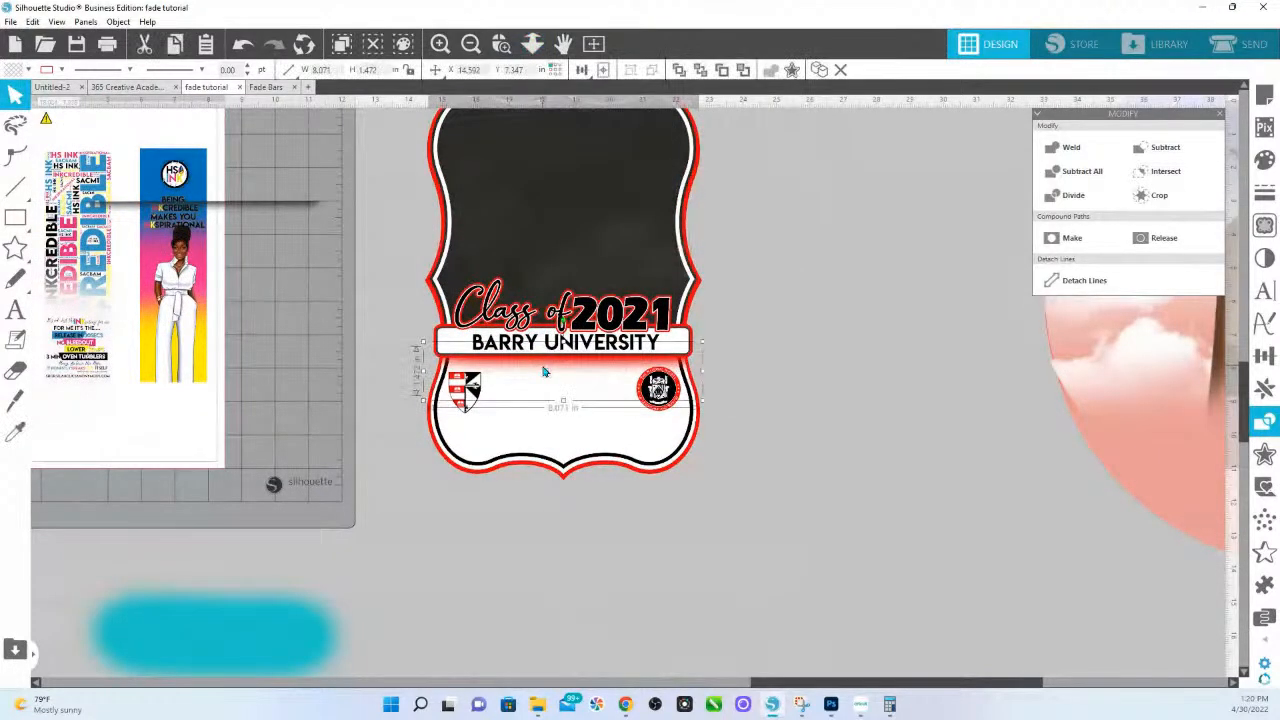
click(1264, 388)
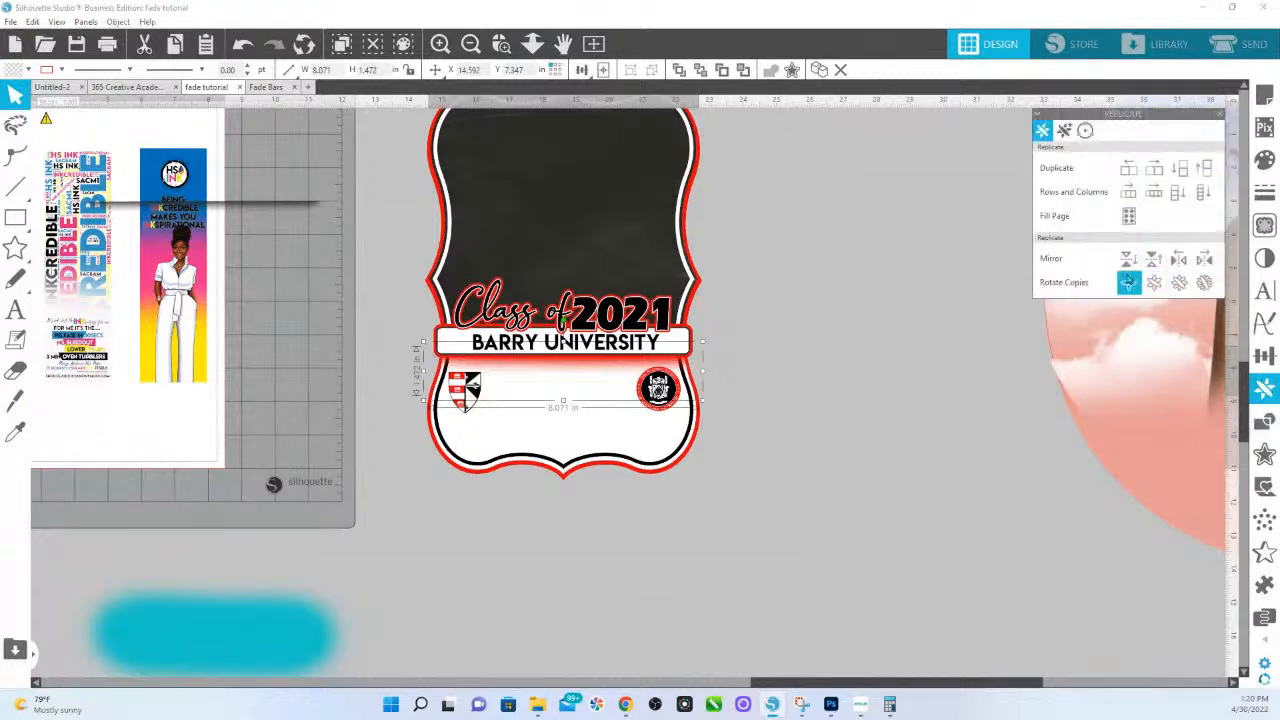
click(1155, 262)
drag(581, 356, 587, 334)
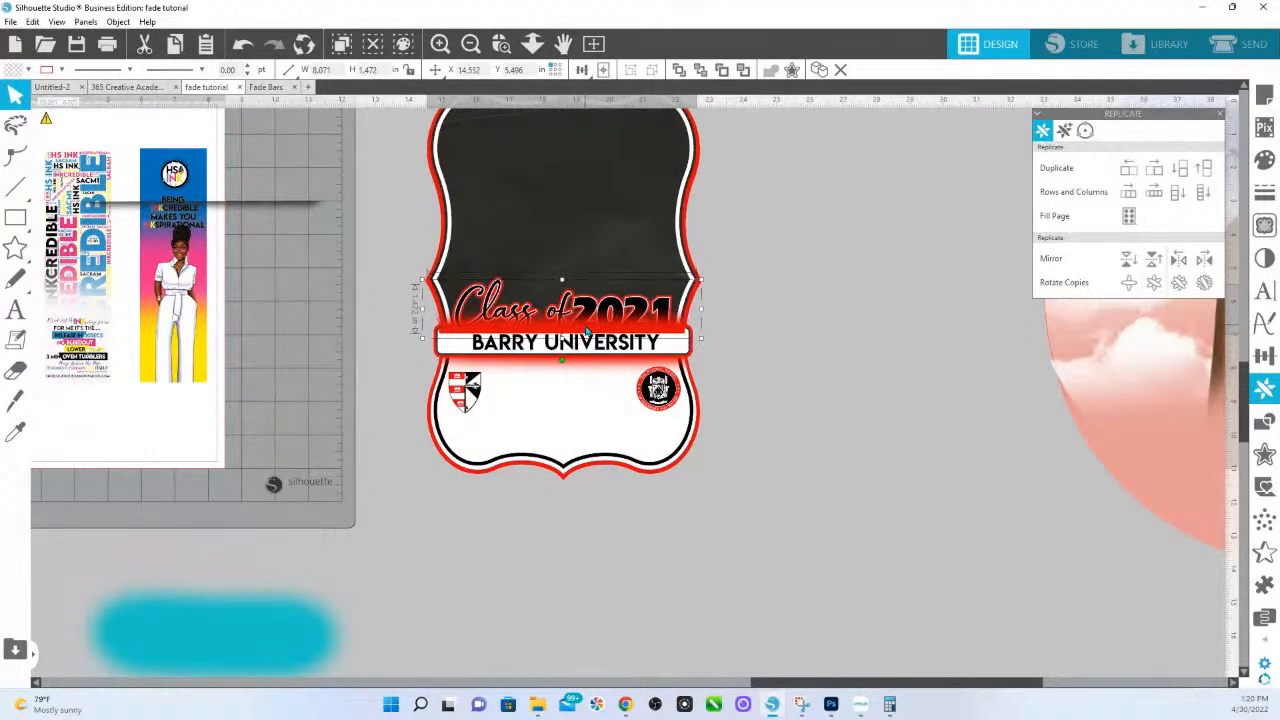
Step: Send the chalkboard panel, backing layers and mirrored fade to the back so the Class of 2021 lettering sits on top
click(515, 193)
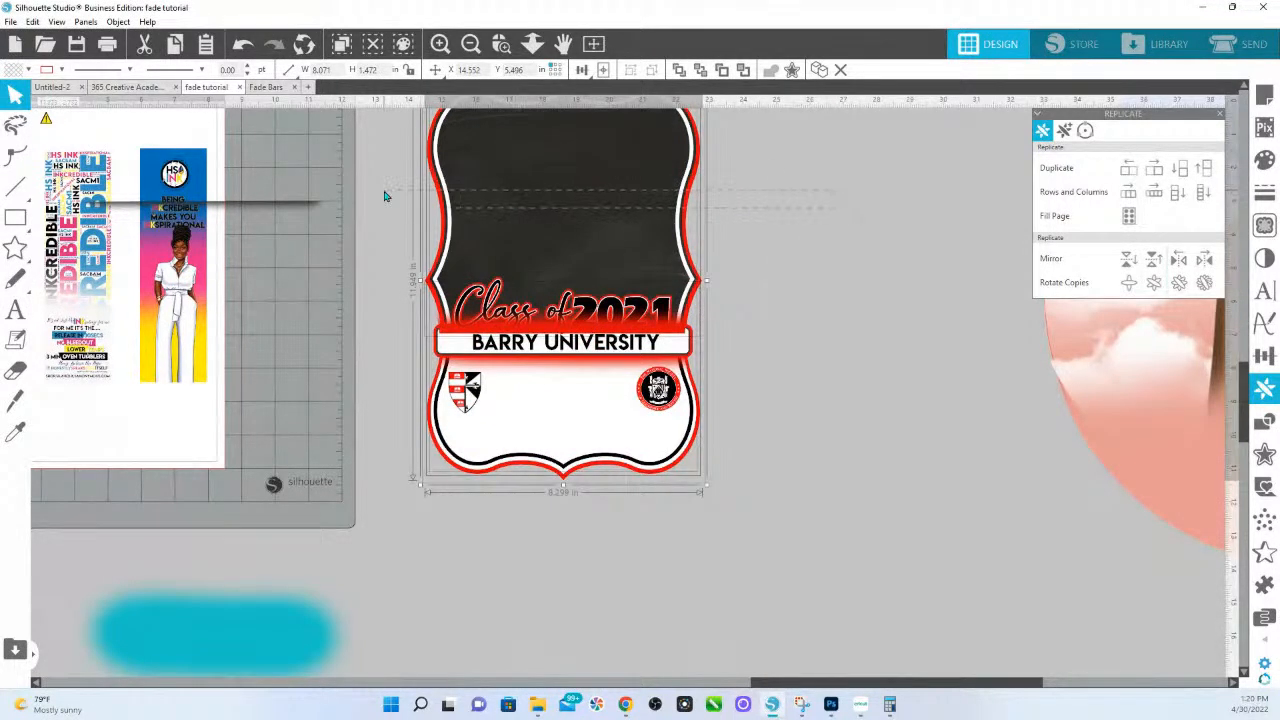
right_click(514, 197)
click(600, 486)
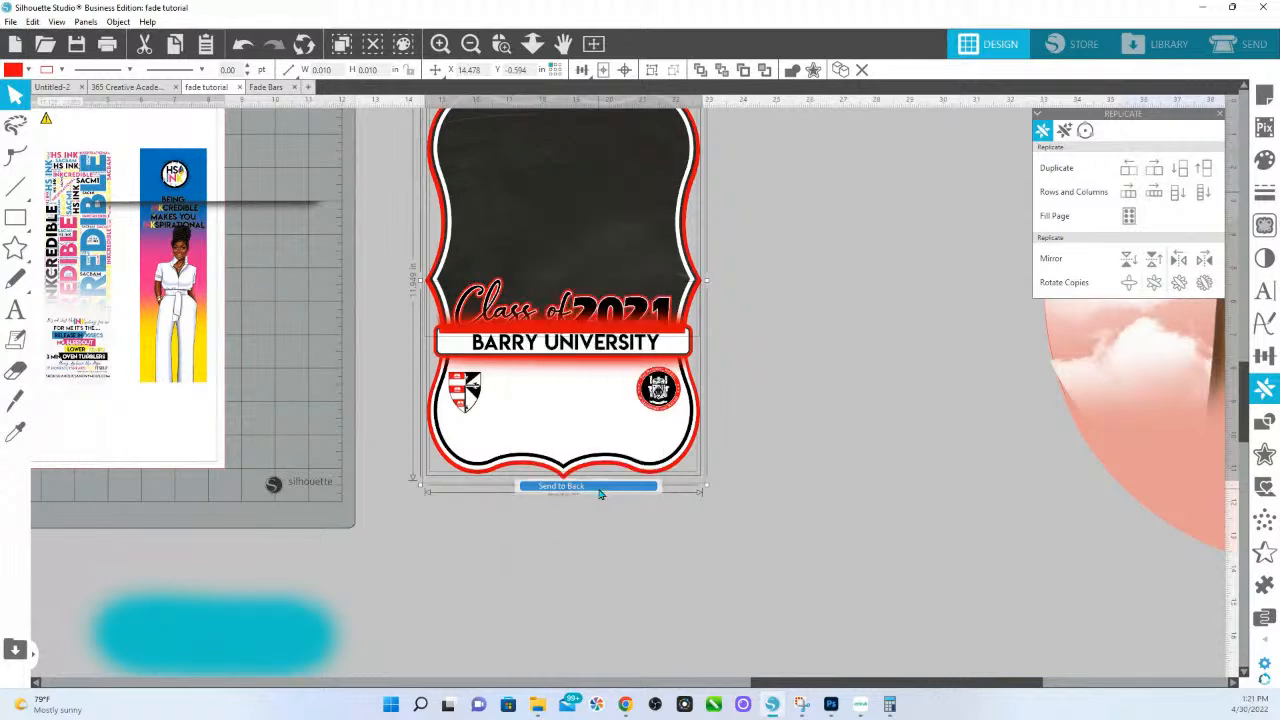
click(838, 349)
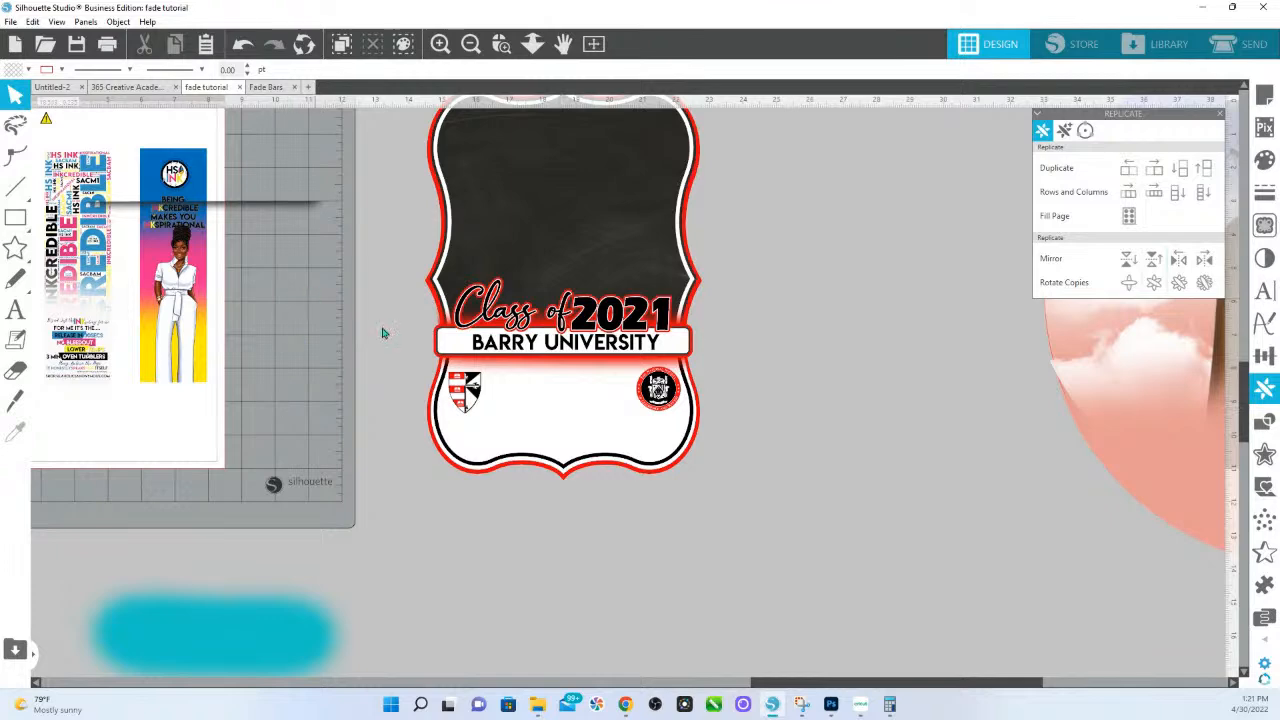
Step: Move the dark blurred bar off the page and over to the right of the Class of 2021 sign
drag(263, 206, 784, 323)
click(283, 359)
drag(286, 368, 732, 547)
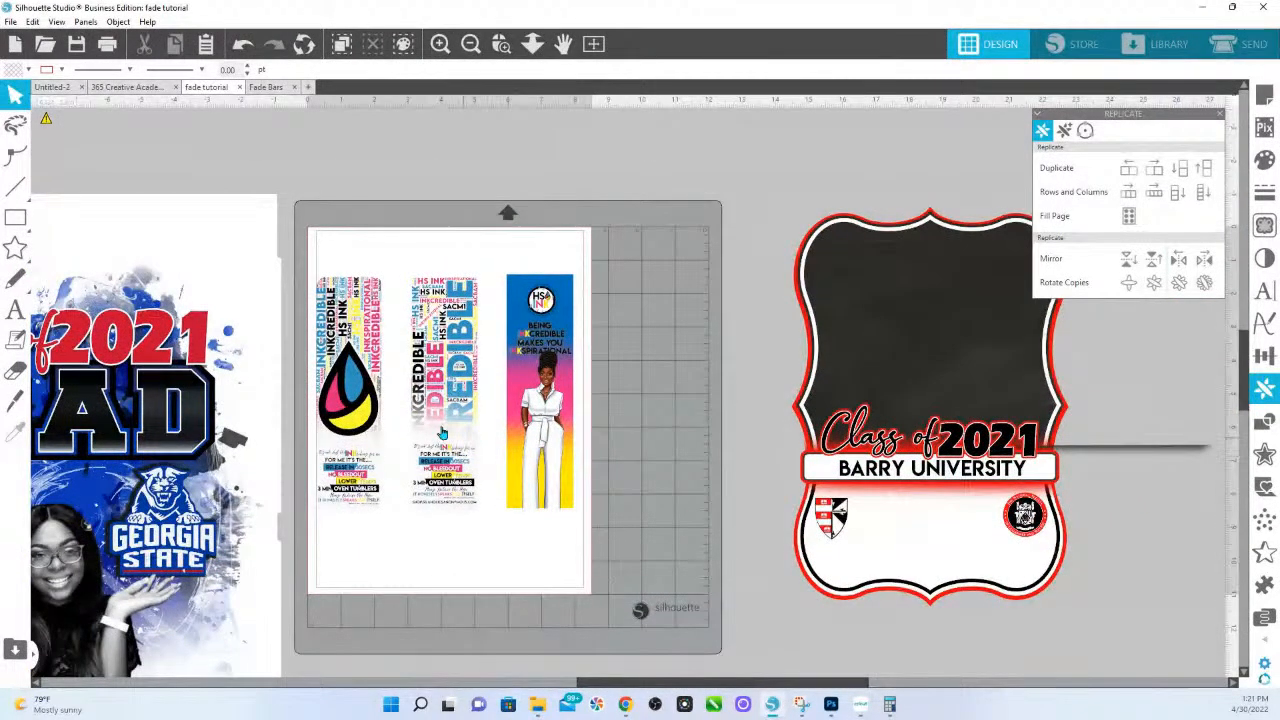
Step: Move the middle word-art strip slightly down on the page
scroll(415, 398, down, 1)
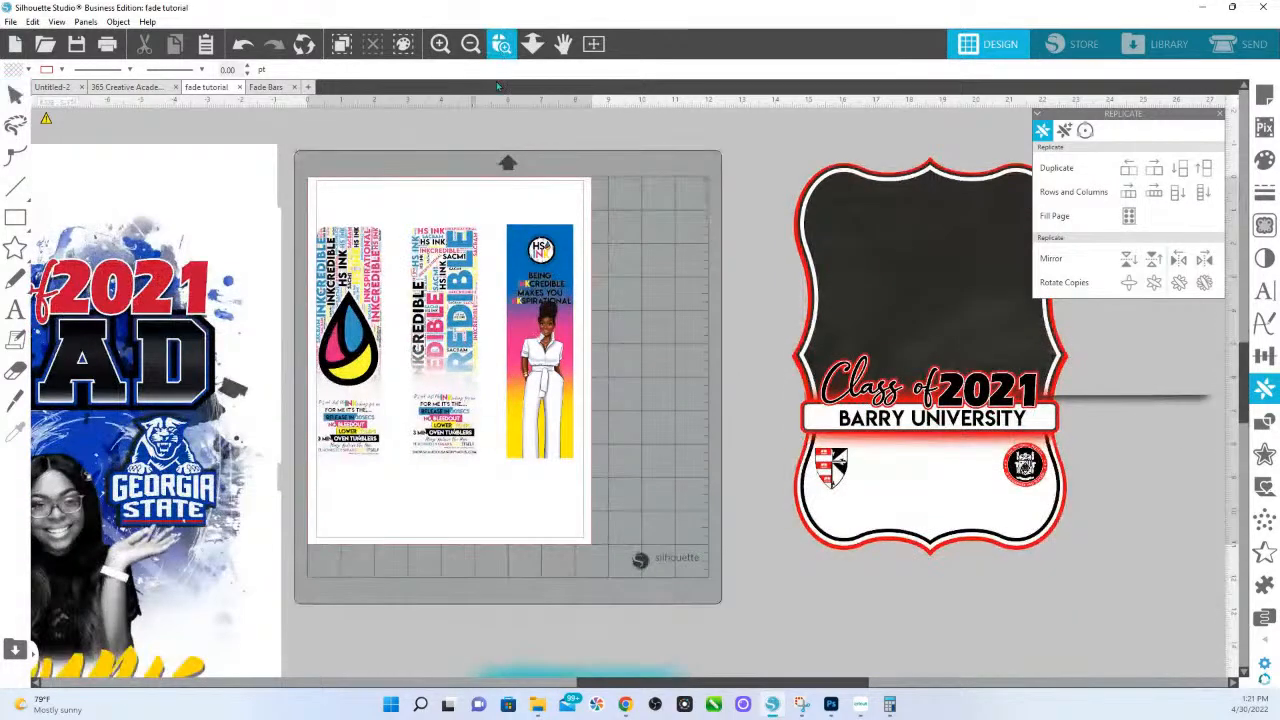
click(496, 524)
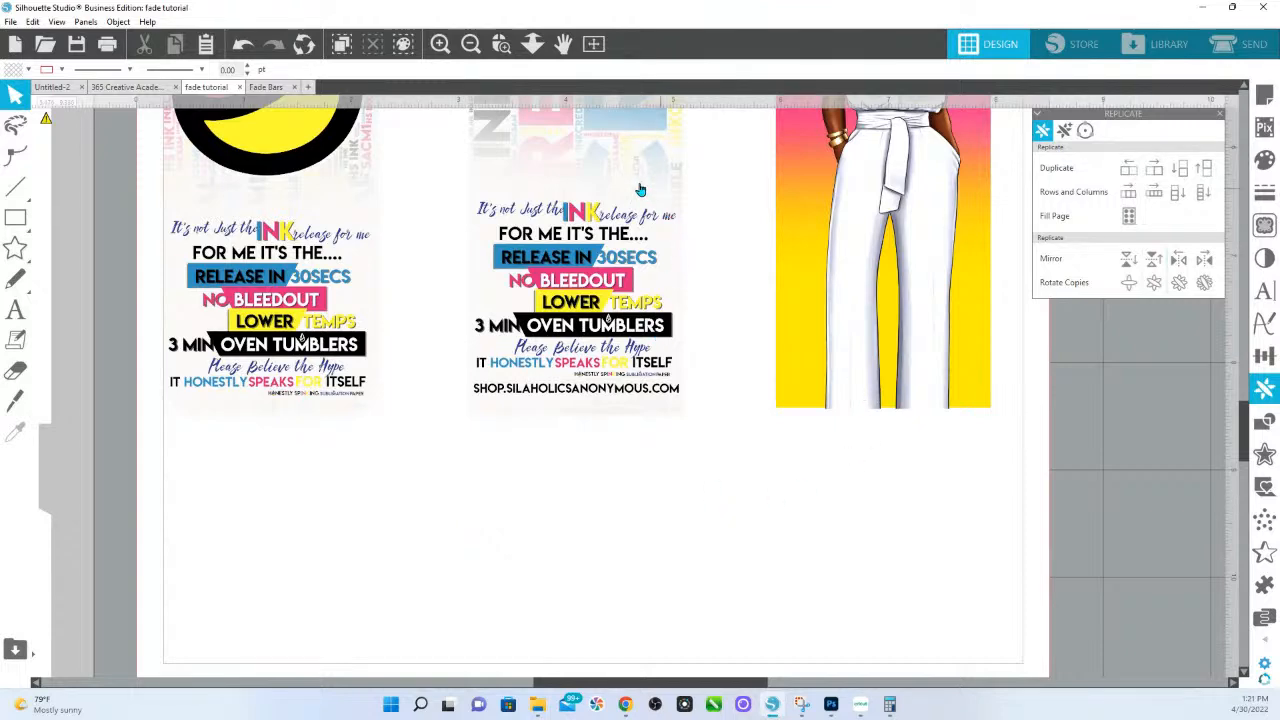
drag(641, 189, 607, 284)
click(657, 331)
drag(641, 190, 683, 226)
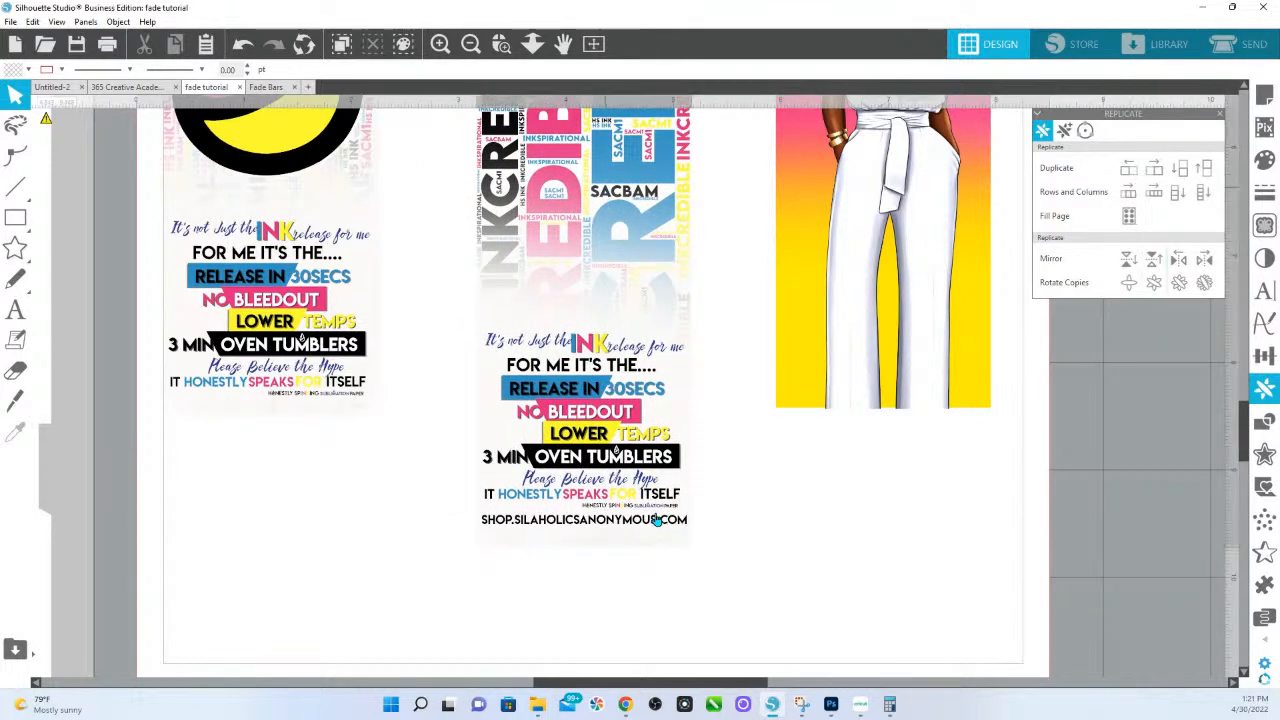
Step: Ungroup the middle word-art strip, shift its white fade aside to expose the full word art, and place it back
click(691, 523)
right_click(634, 372)
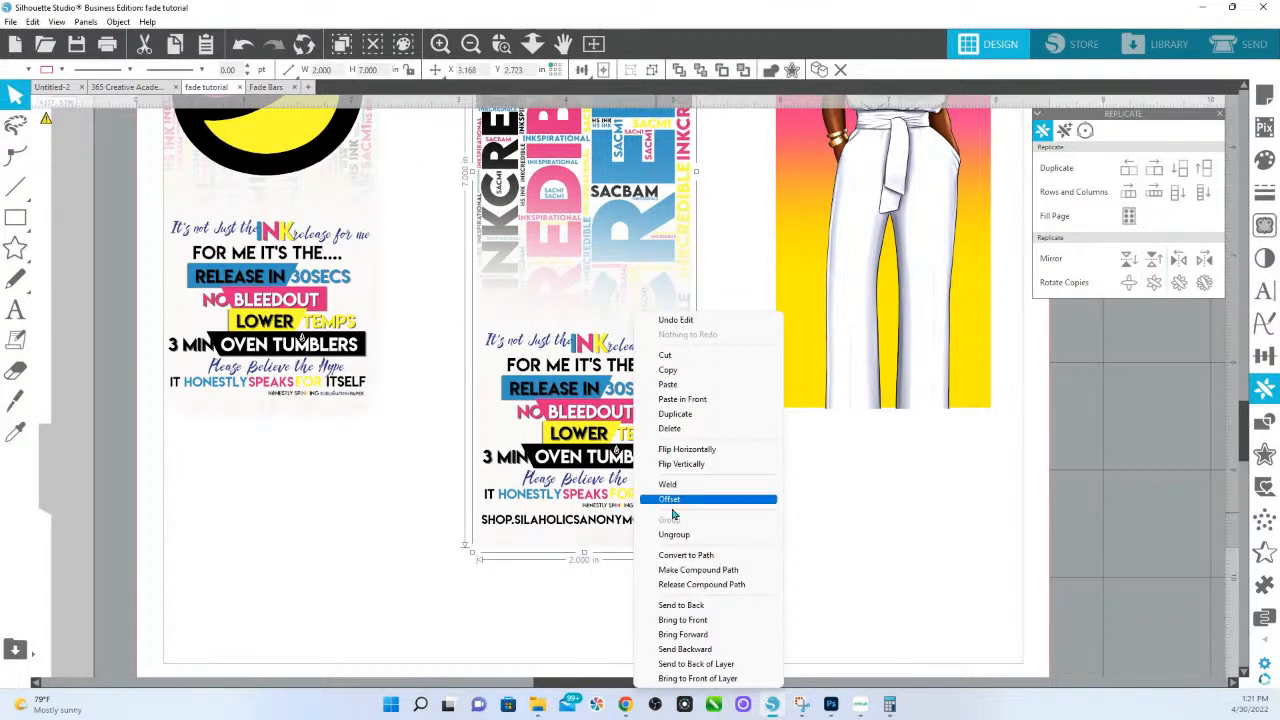
click(666, 539)
click(765, 490)
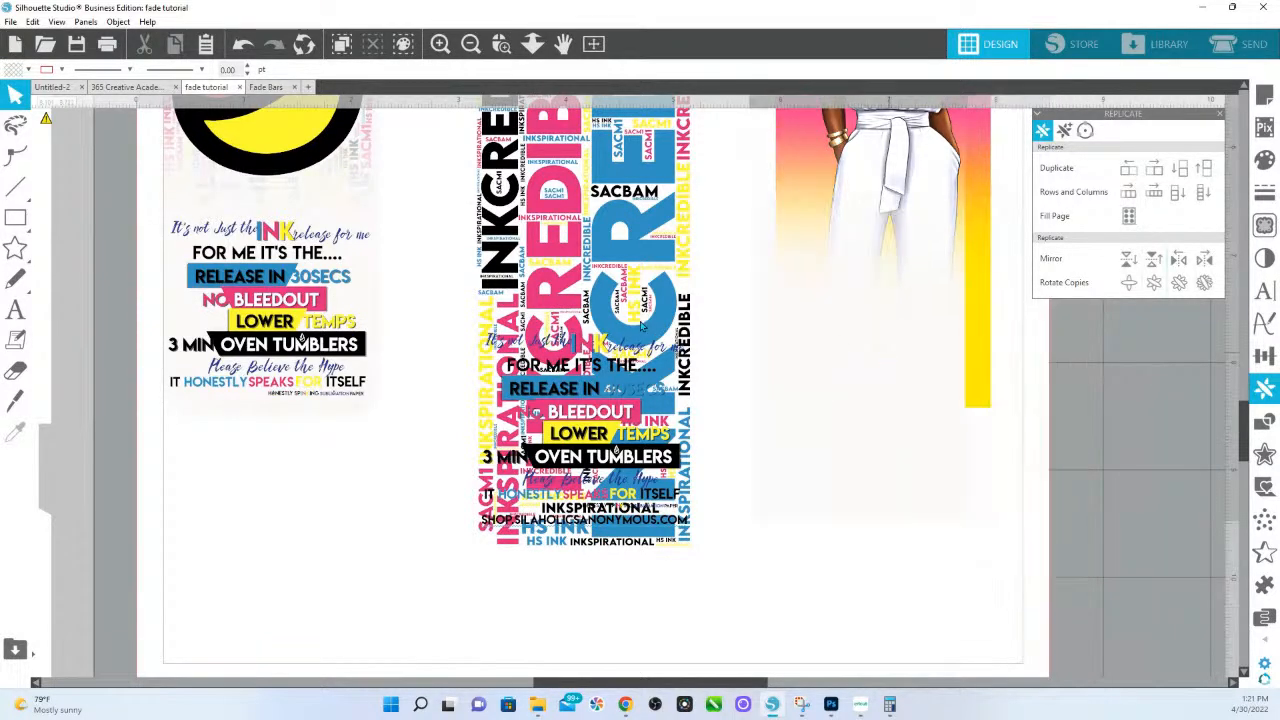
click(587, 350)
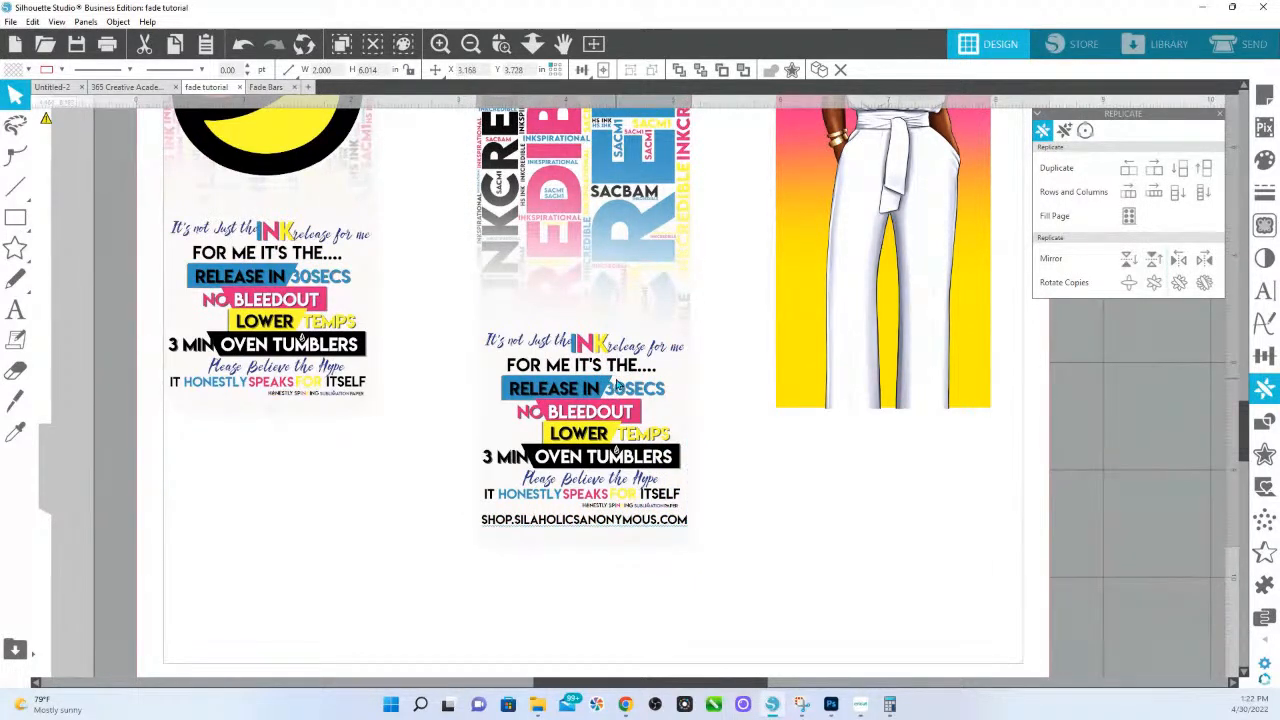
Step: Copy the white fade bar from the Fade Bars document and paste it into the fade tutorial document over the middle strip's lower end
click(532, 43)
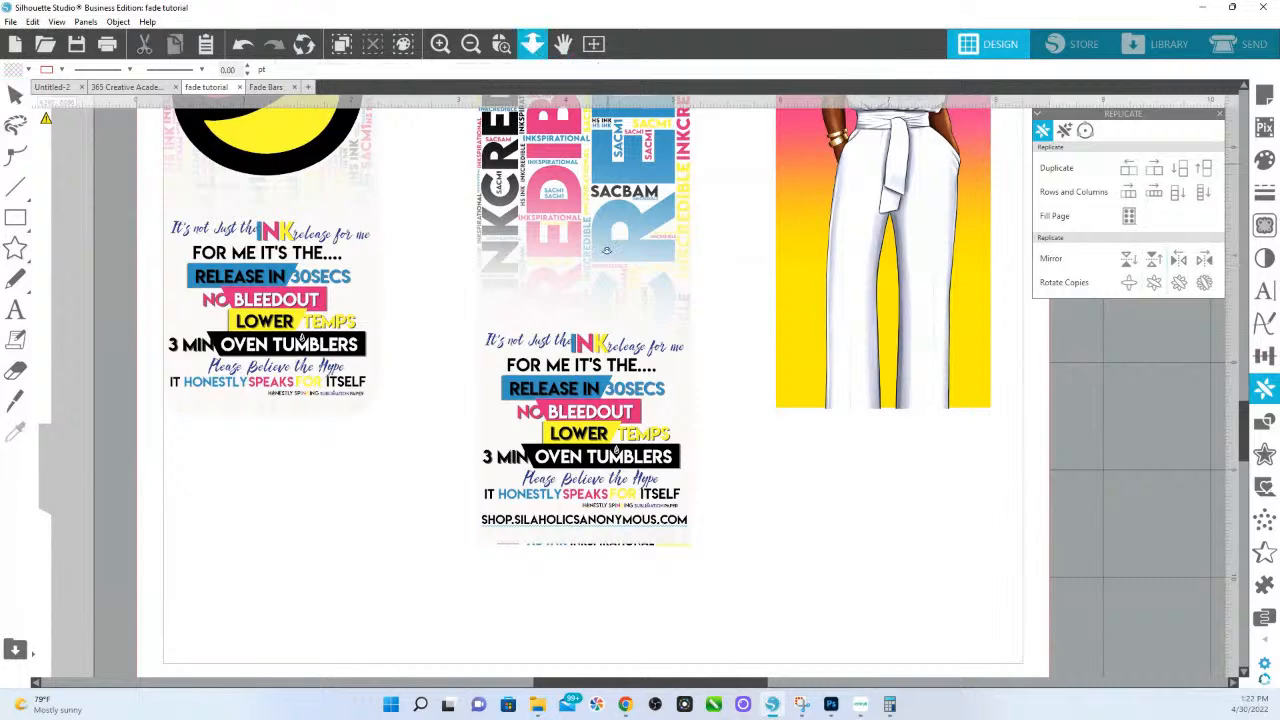
drag(590, 240, 630, 356)
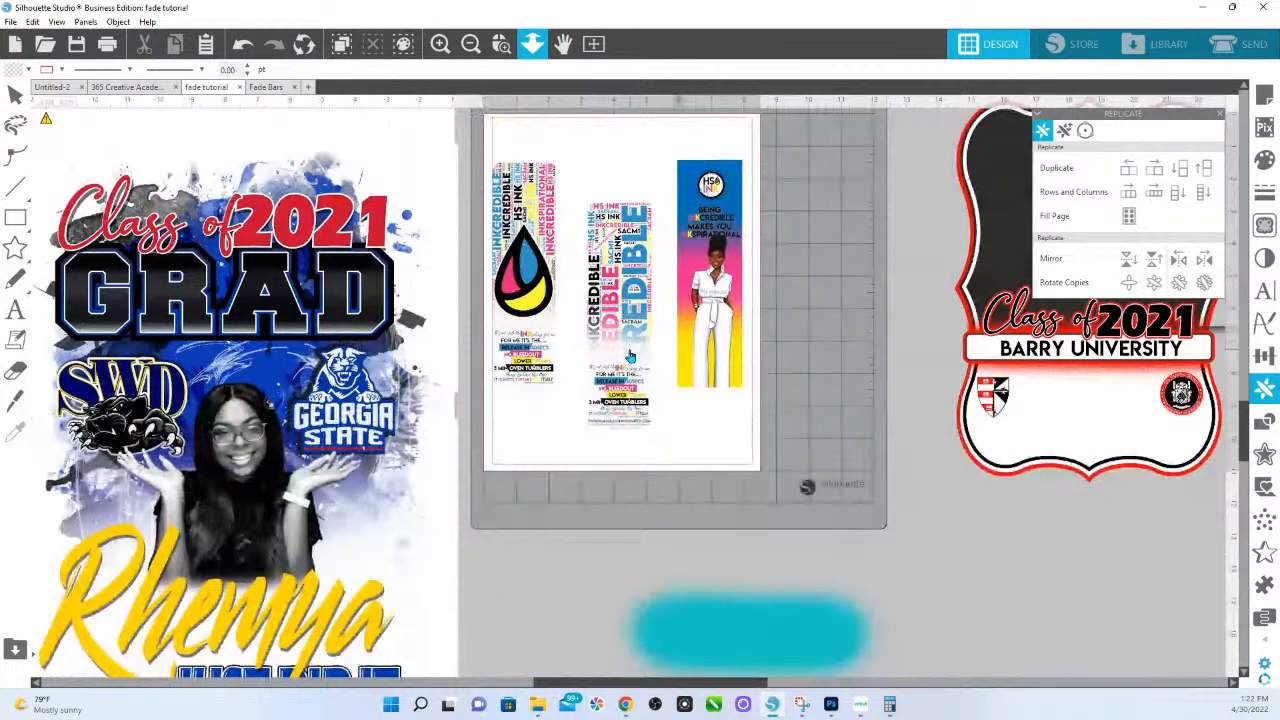
click(265, 87)
right_click(443, 130)
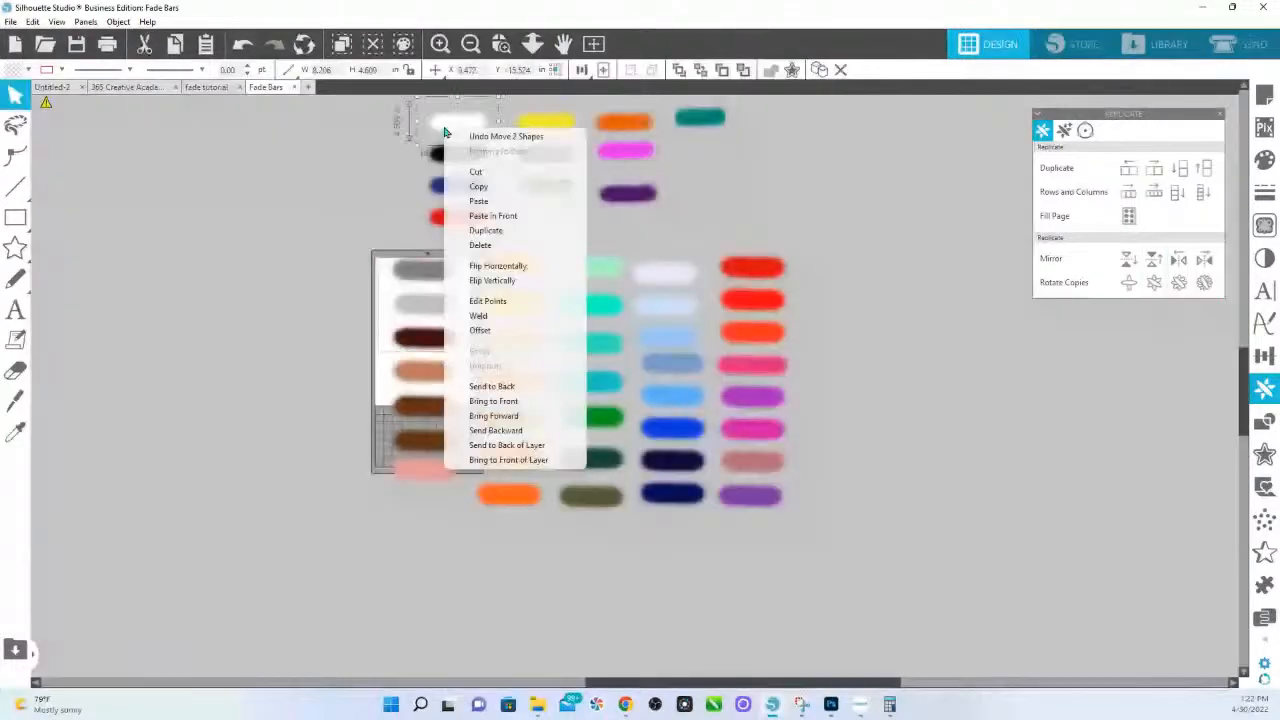
click(479, 187)
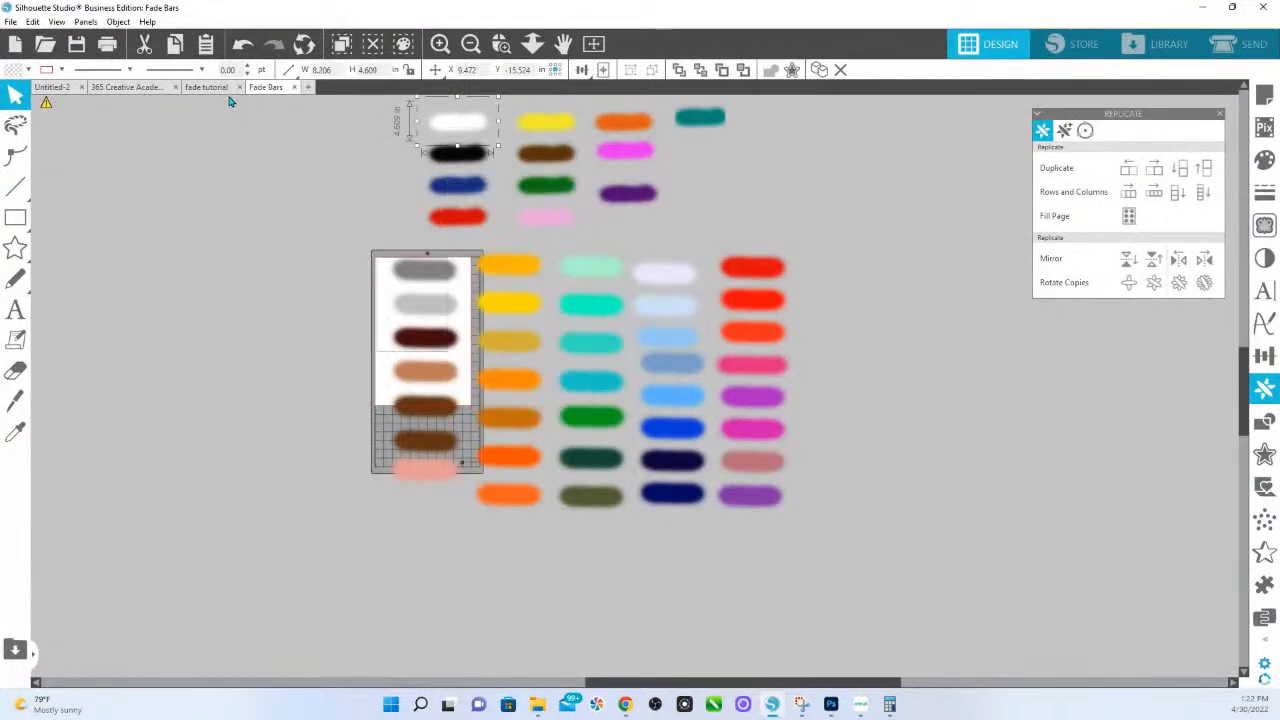
click(208, 88)
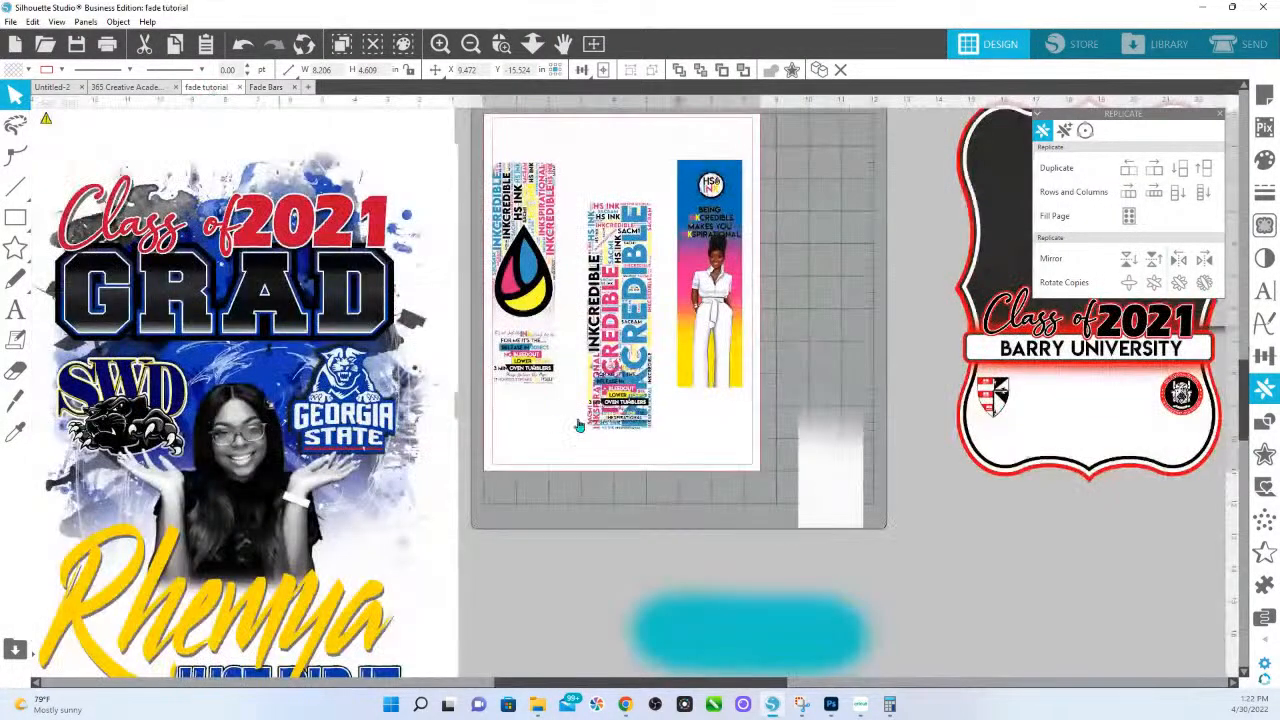
right_click(628, 505)
click(679, 560)
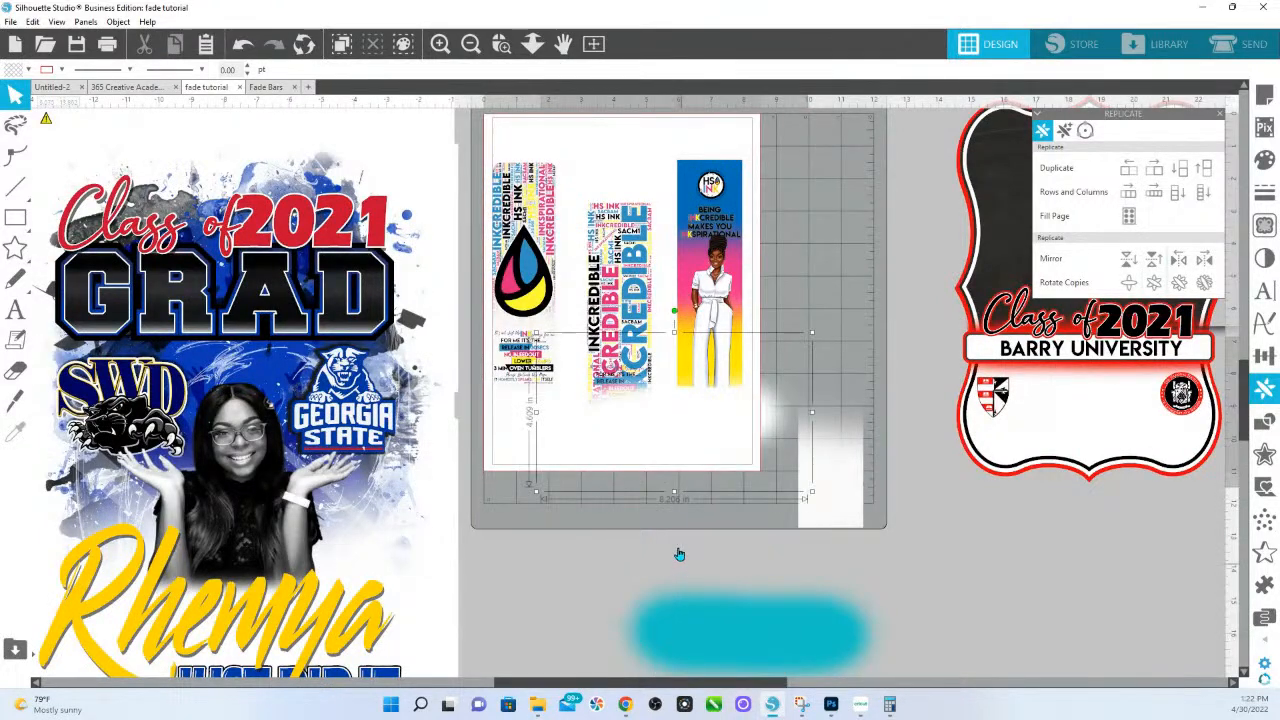
Step: Position the pasted white fade bar over the middle word-art strip and stretch it to about 10.2 in tall, covering the strip's lower end
drag(641, 408, 628, 370)
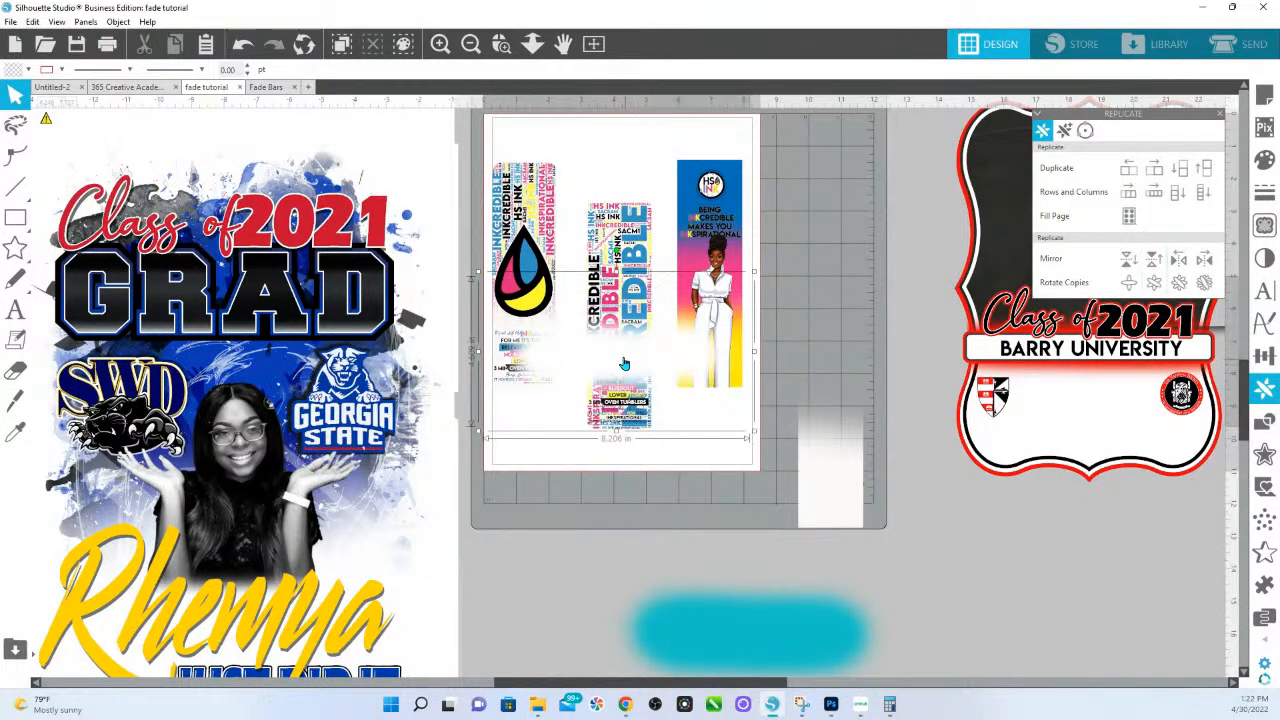
drag(628, 432, 612, 472)
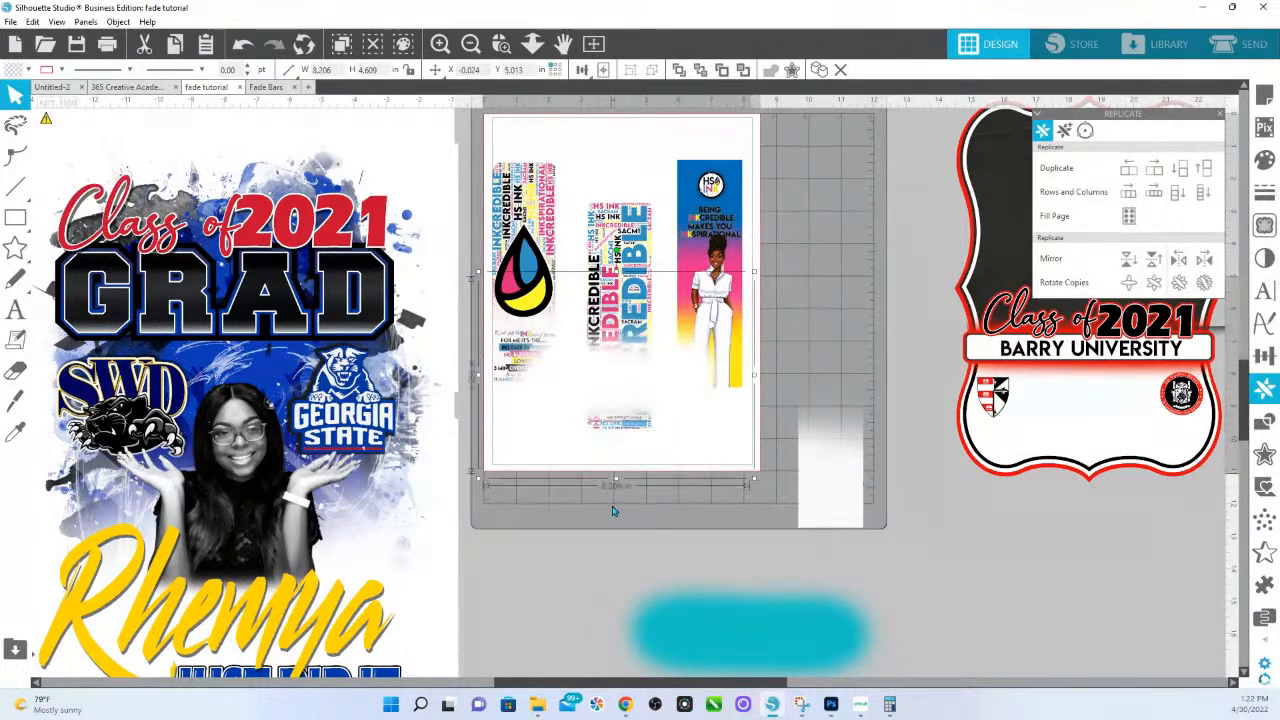
drag(611, 526, 618, 582)
drag(634, 451, 637, 400)
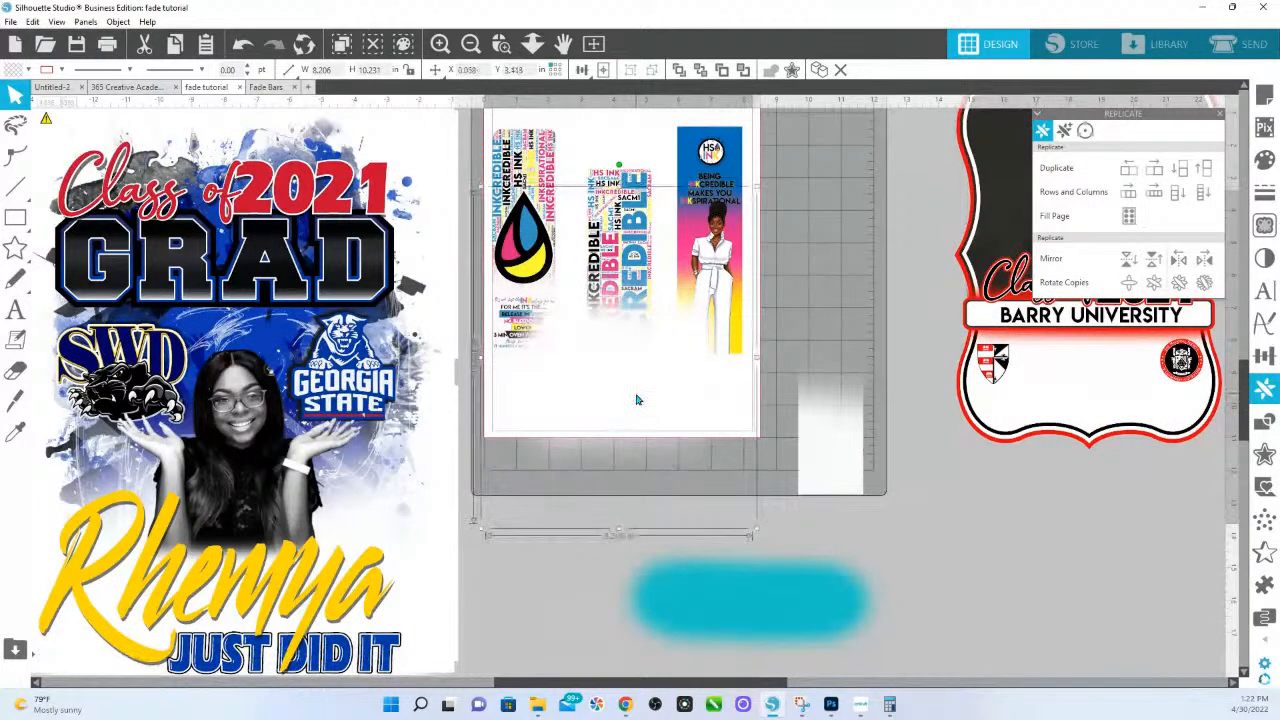
Step: Put a copy of the middle strip's 2 × 7 in artwork rectangle in front of the white fade and clear its fill
click(636, 176)
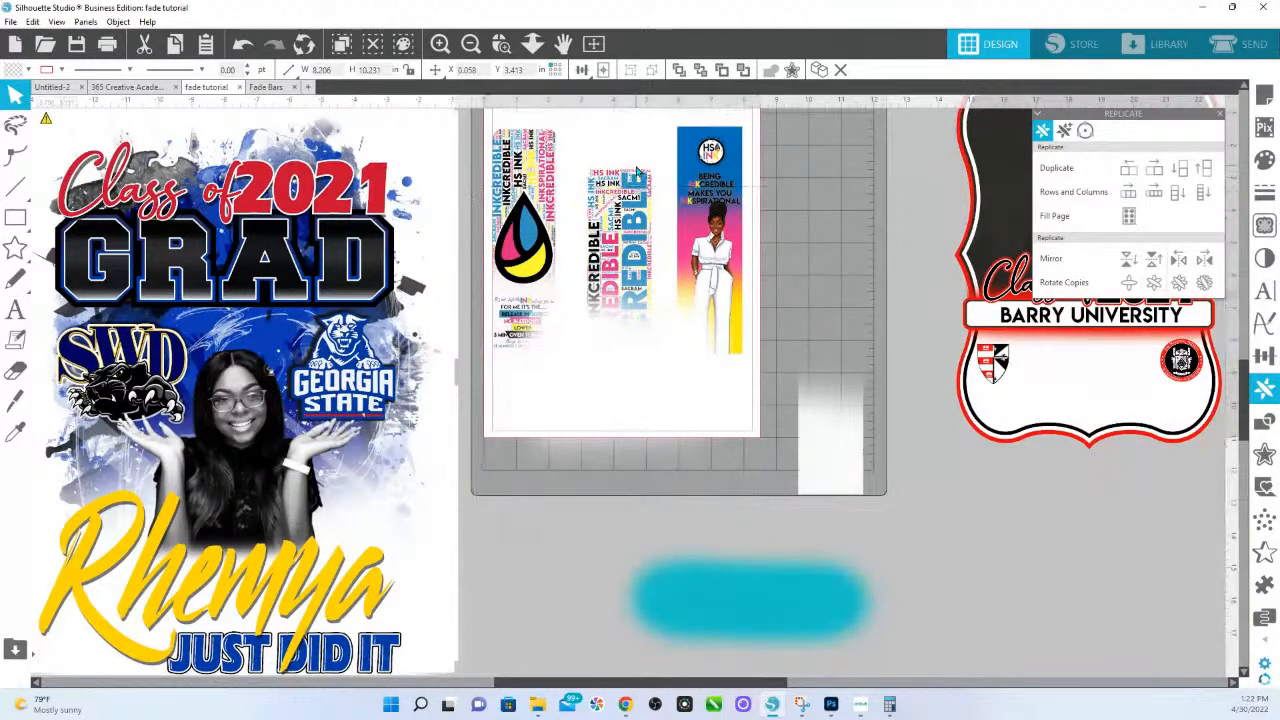
click(636, 176)
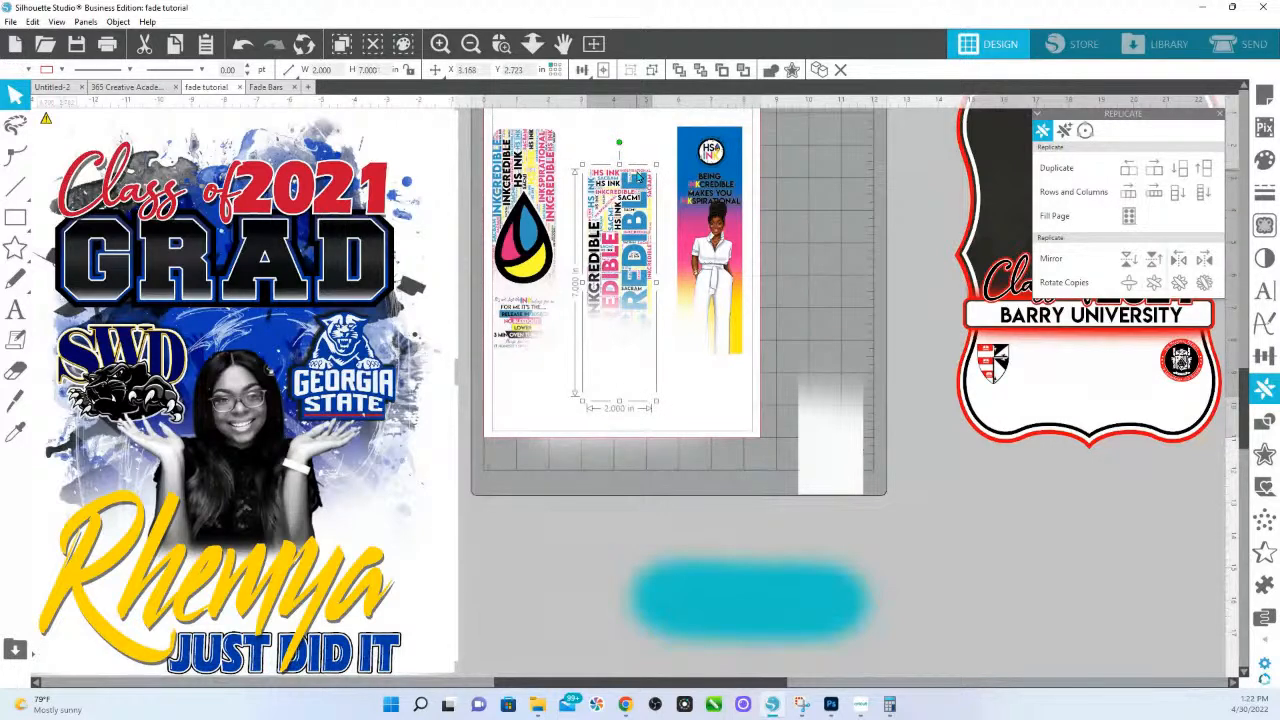
key(i)
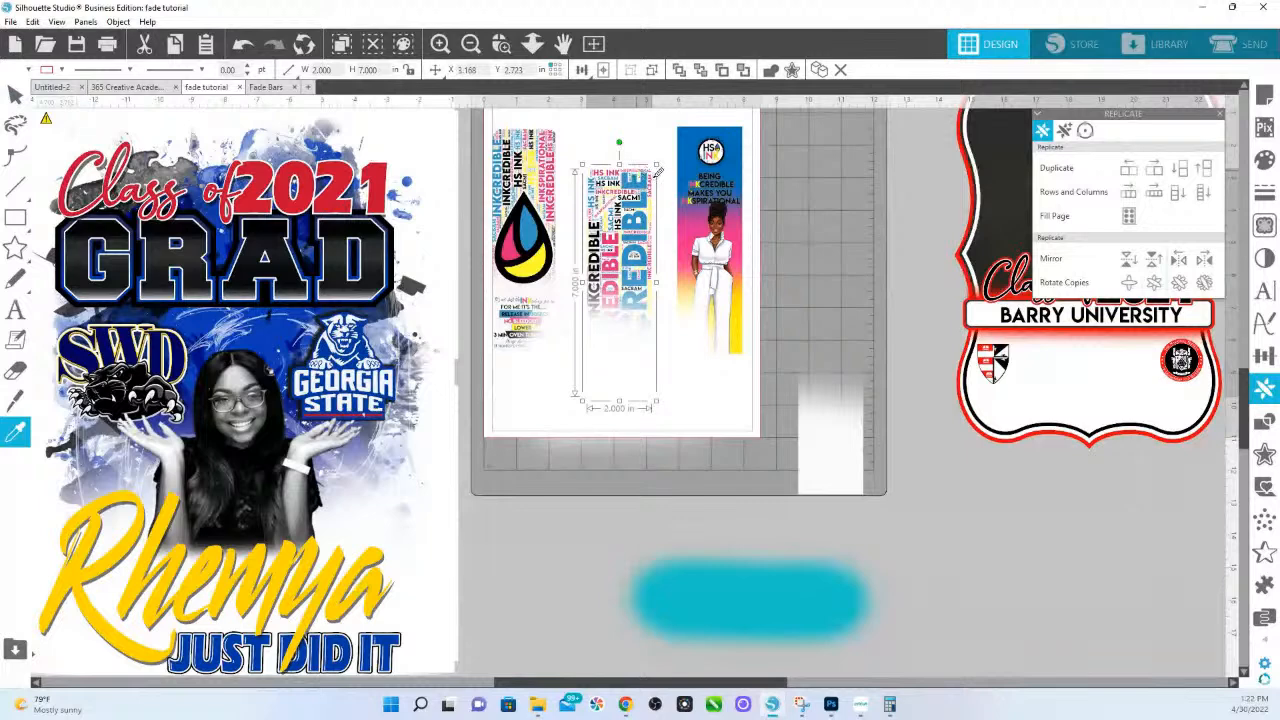
click(623, 360)
key(v)
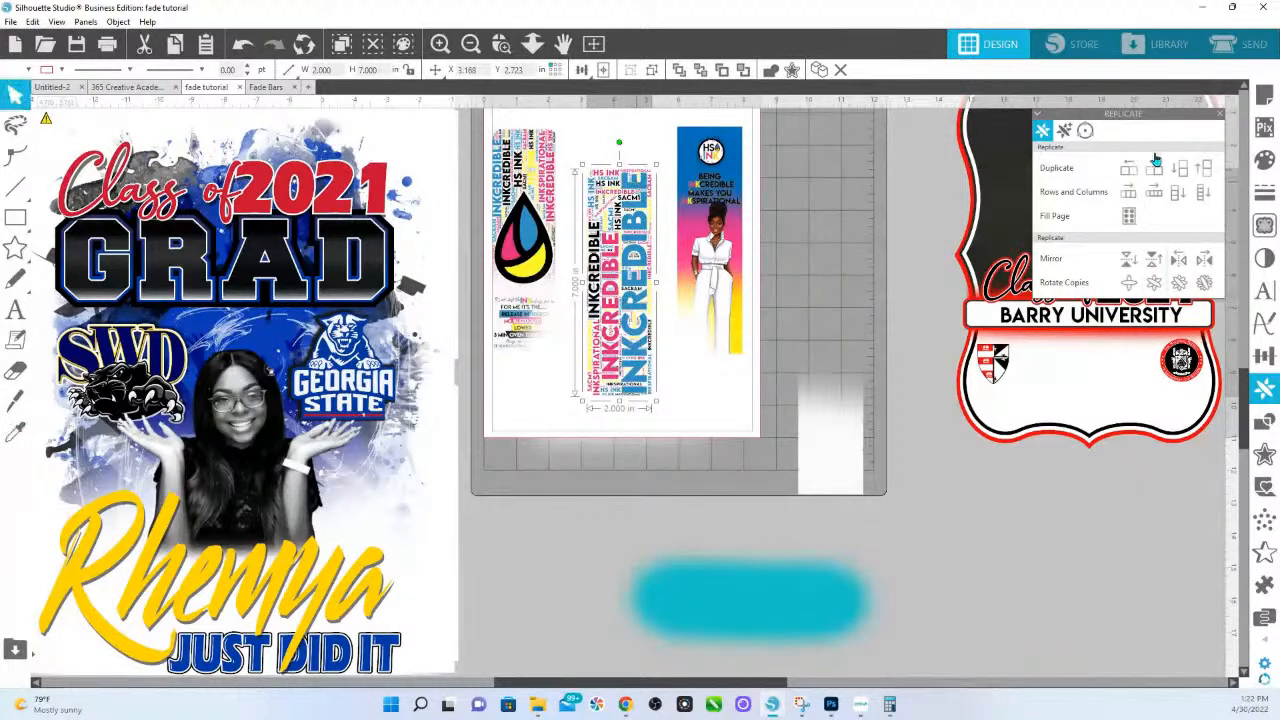
click(1263, 165)
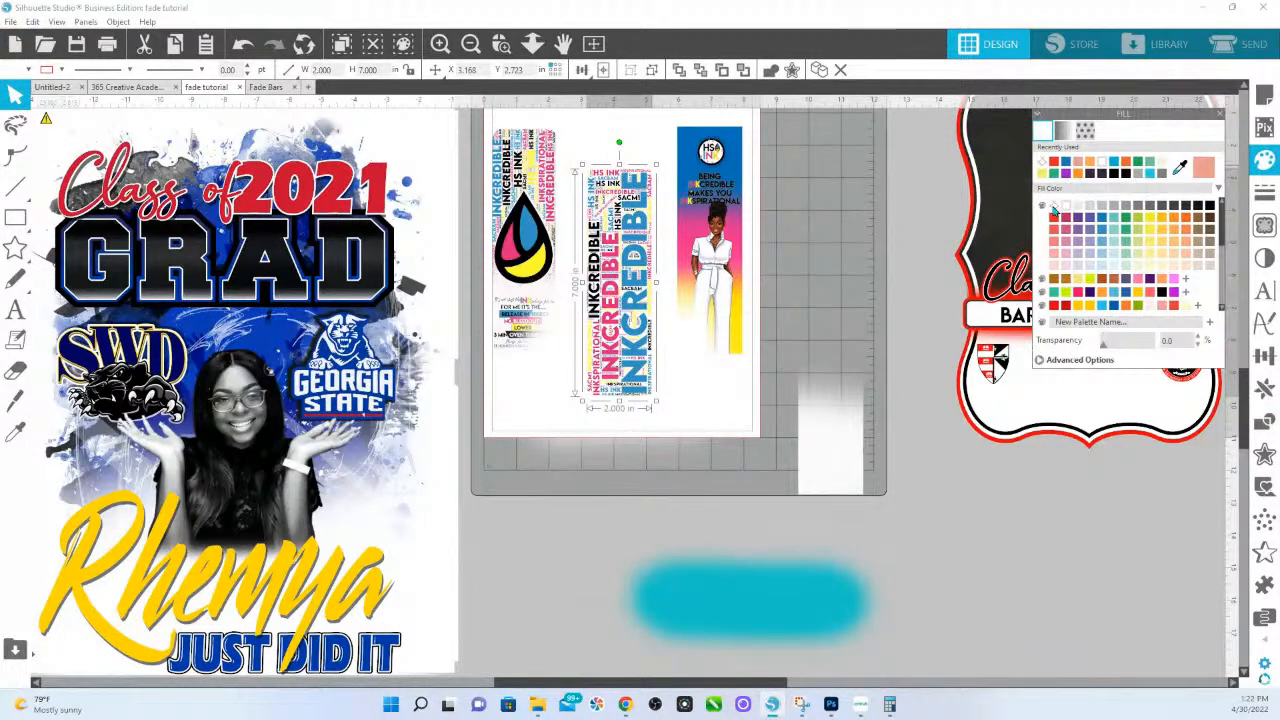
click(1052, 209)
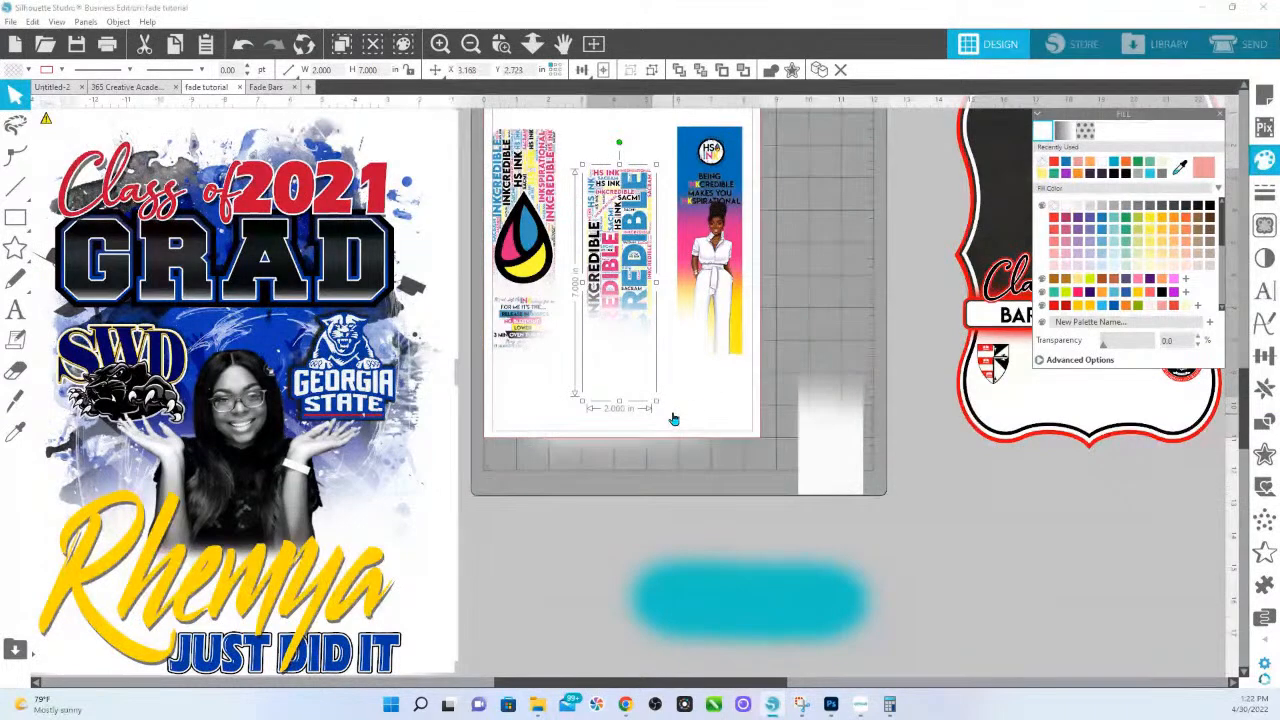
Step: Crop the white fade bar to the middle strip's empty rectangle and remove the small leftover pieces near its upper edge
click(673, 405)
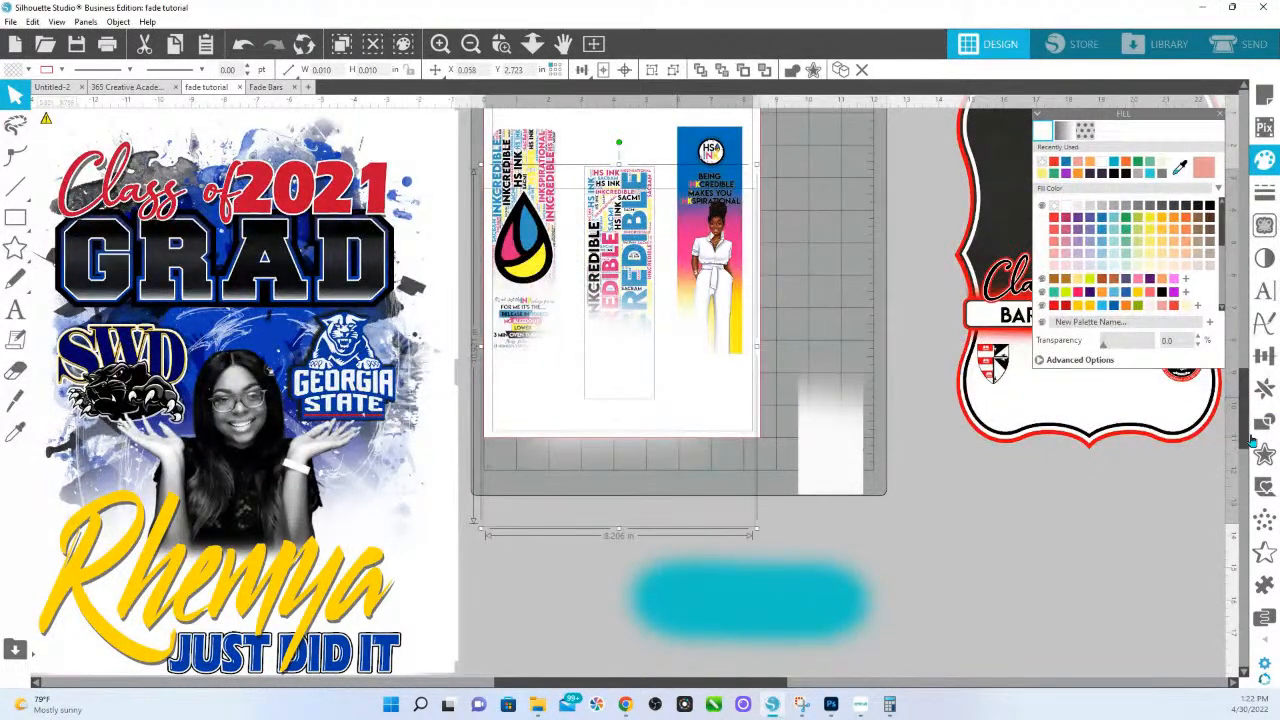
click(1264, 421)
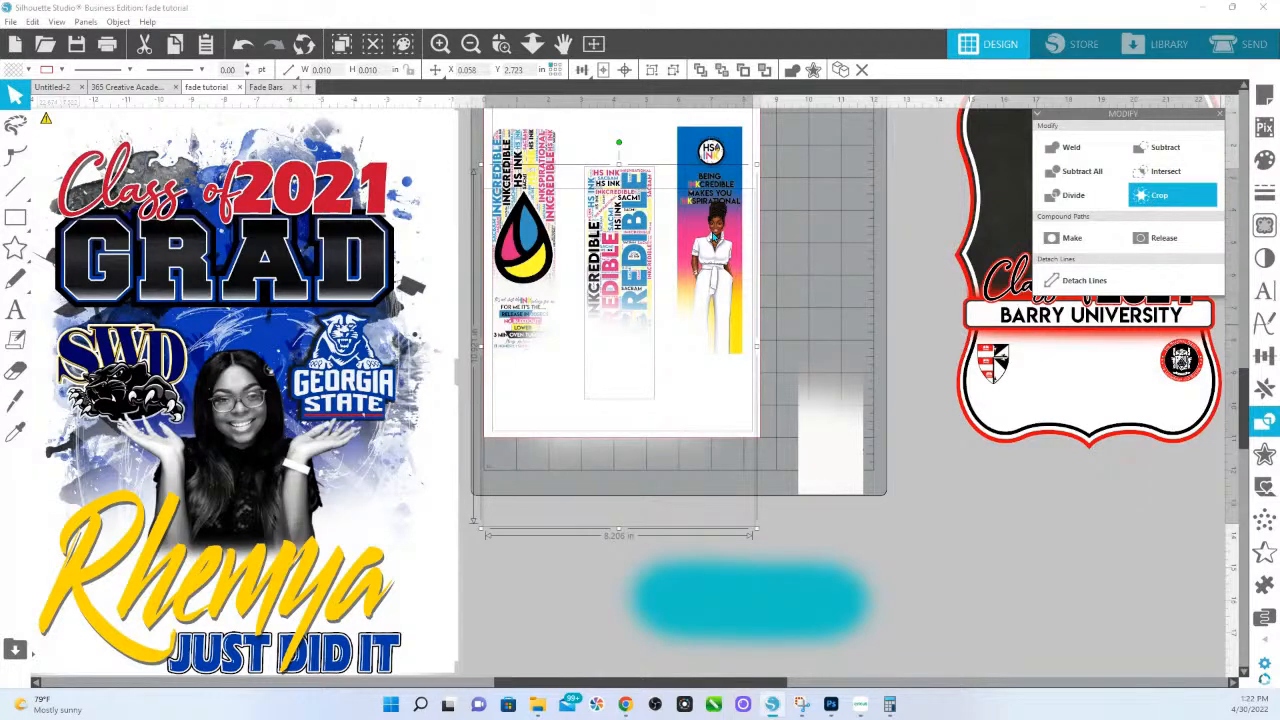
click(689, 389)
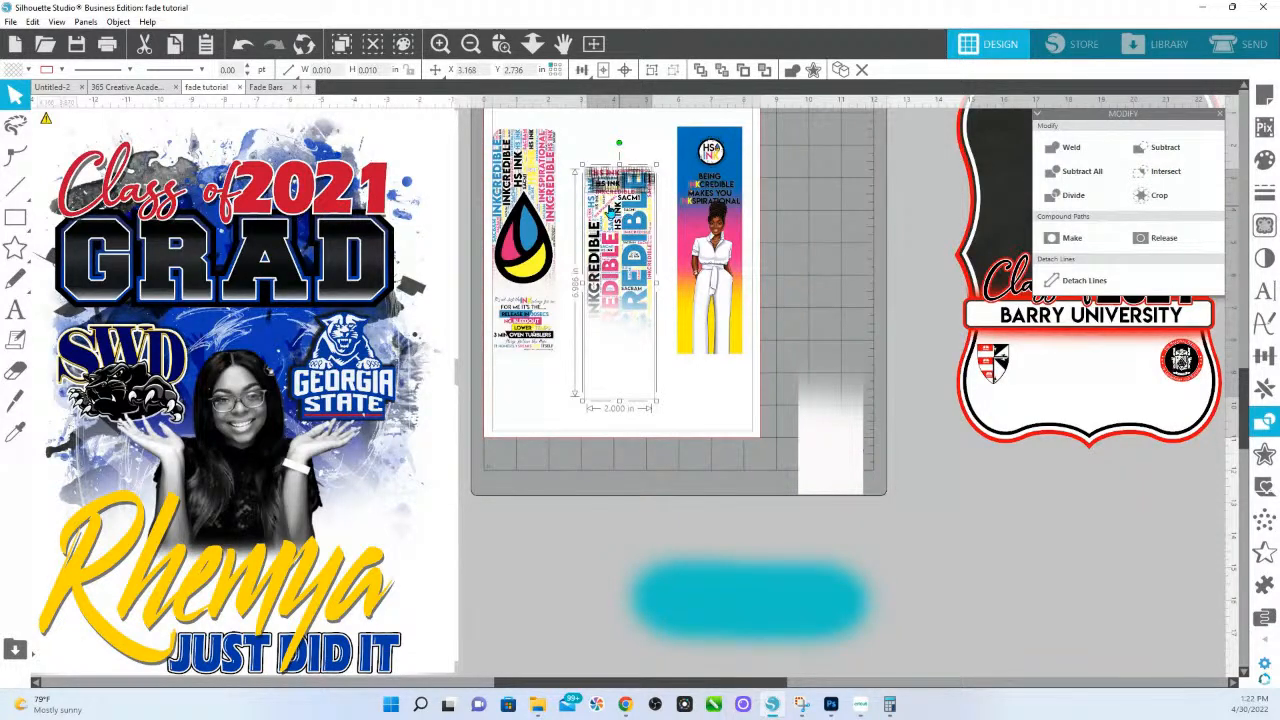
click(634, 366)
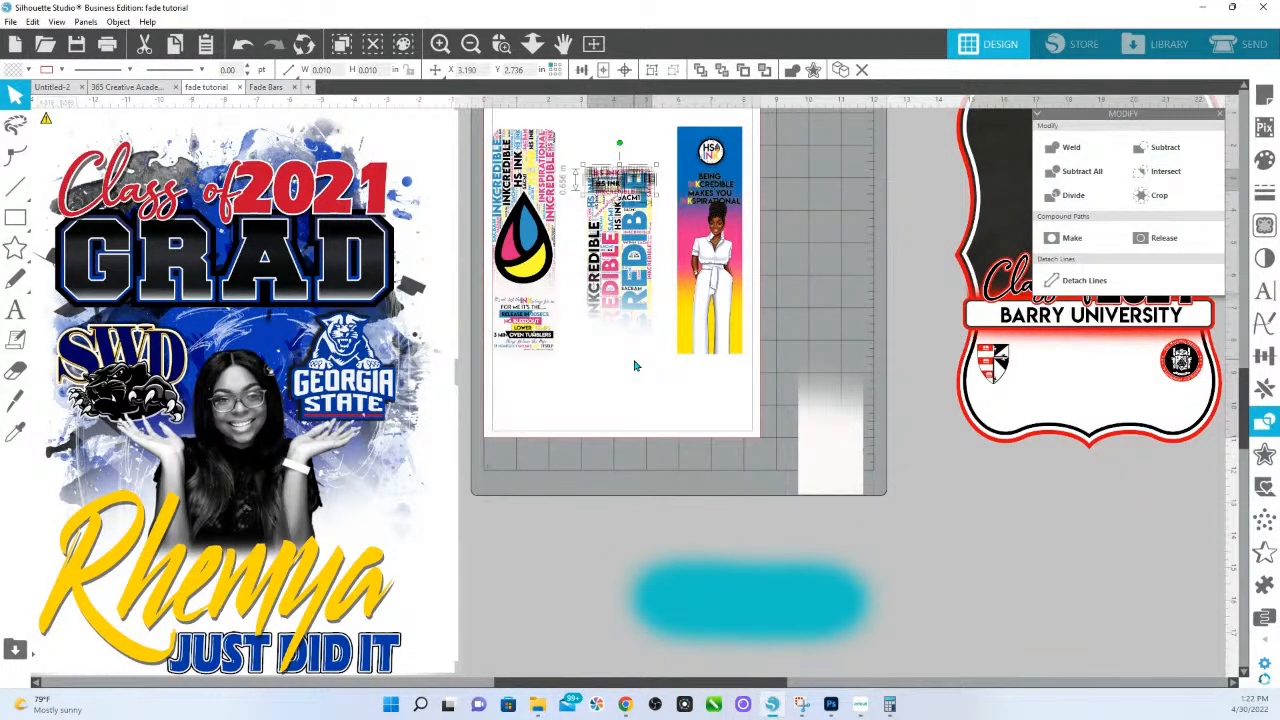
click(634, 366)
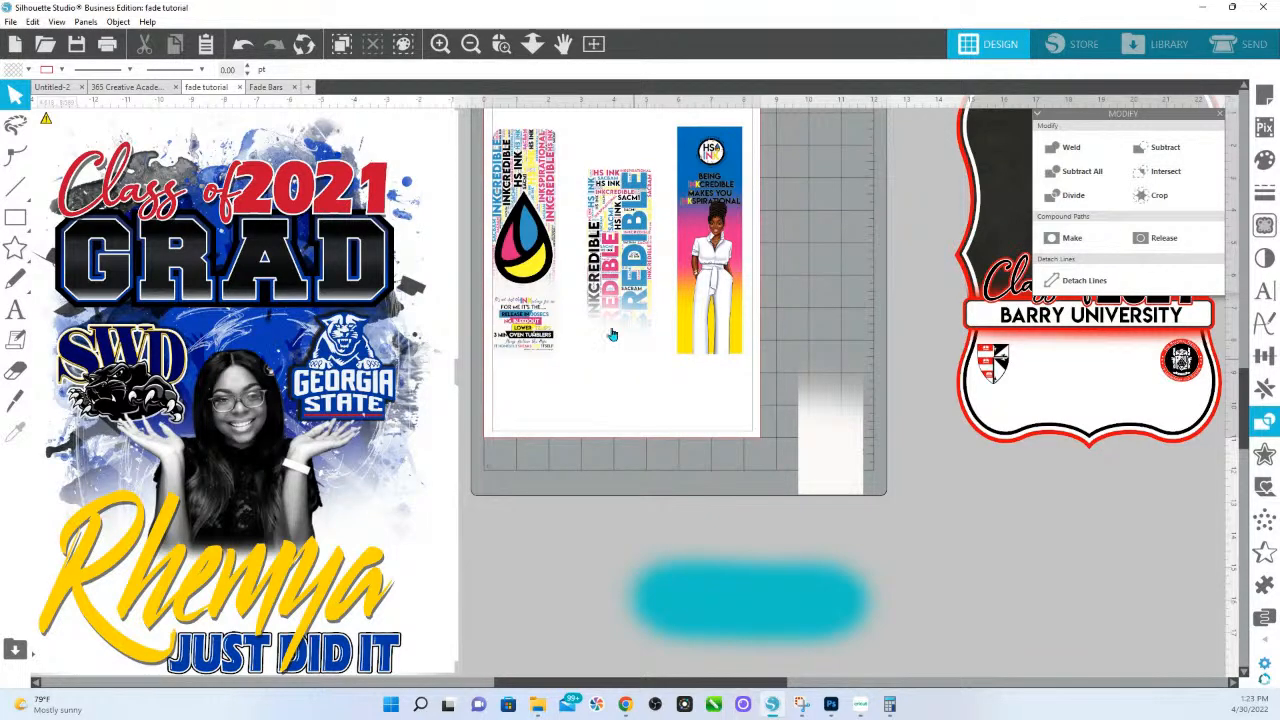
Step: Select the middle strip's word art together with its cropped white fade and send both behind the strip's text block
click(617, 176)
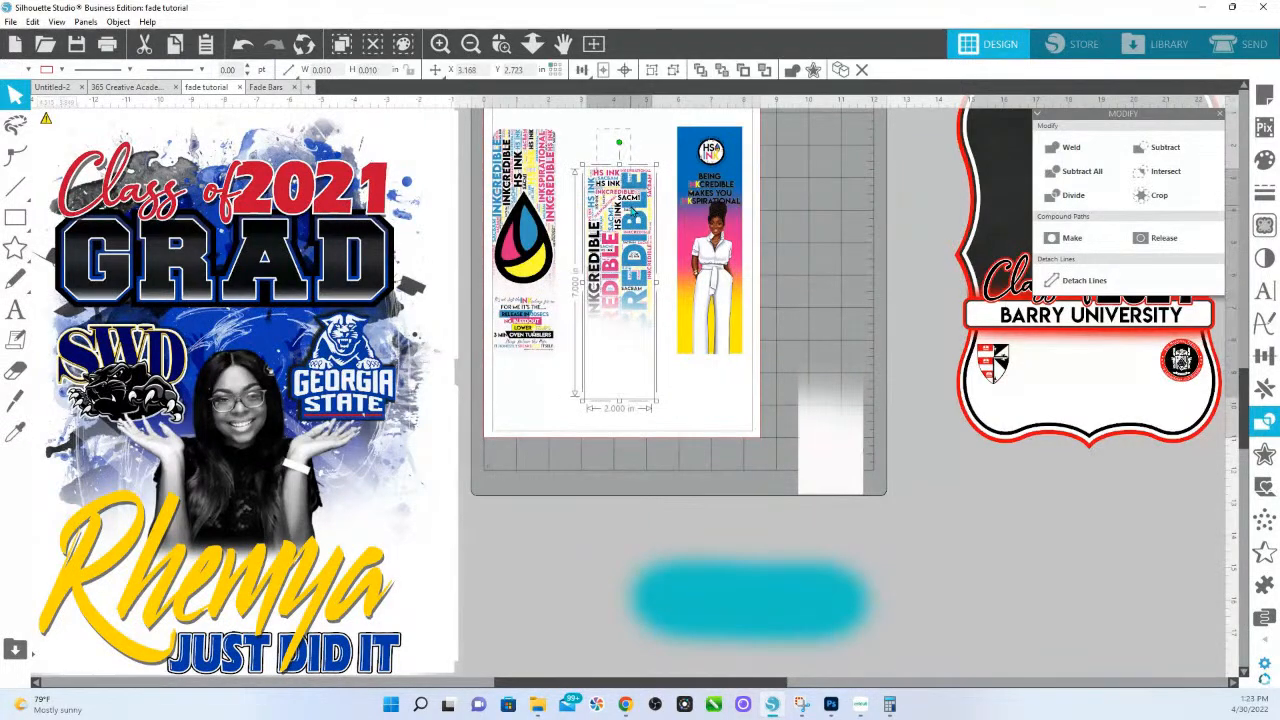
right_click(634, 366)
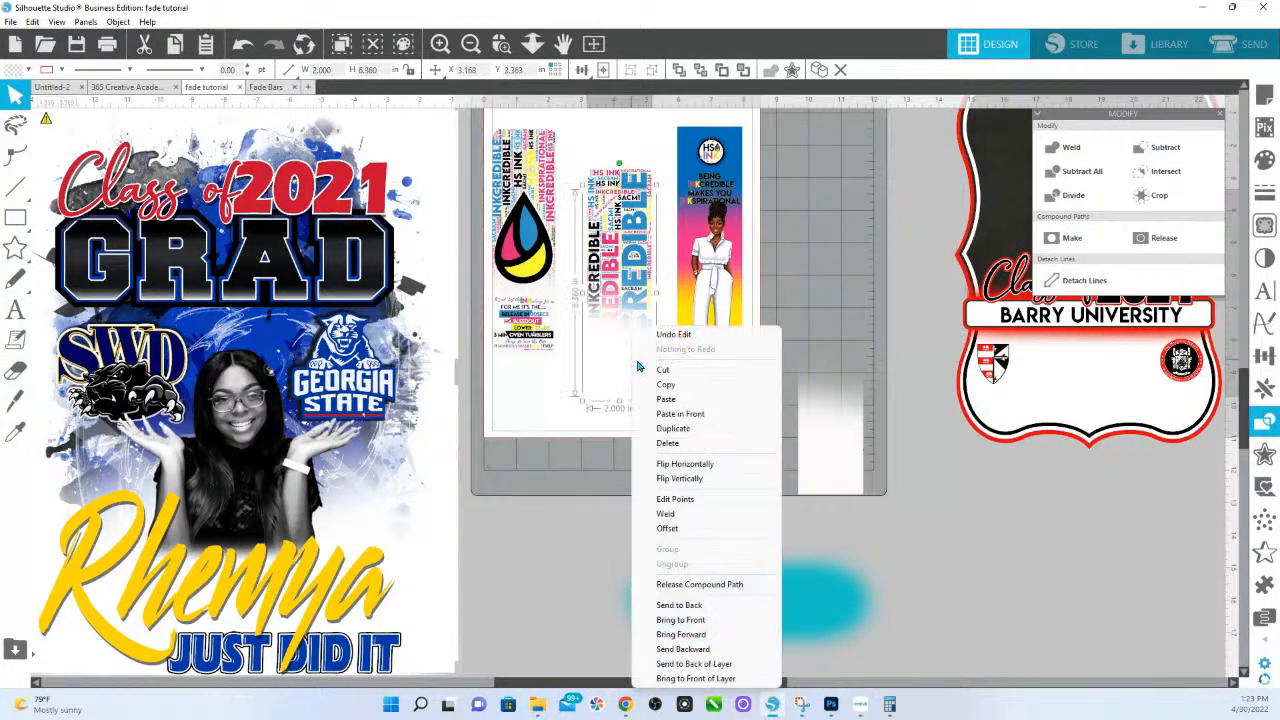
click(619, 163)
click(619, 183)
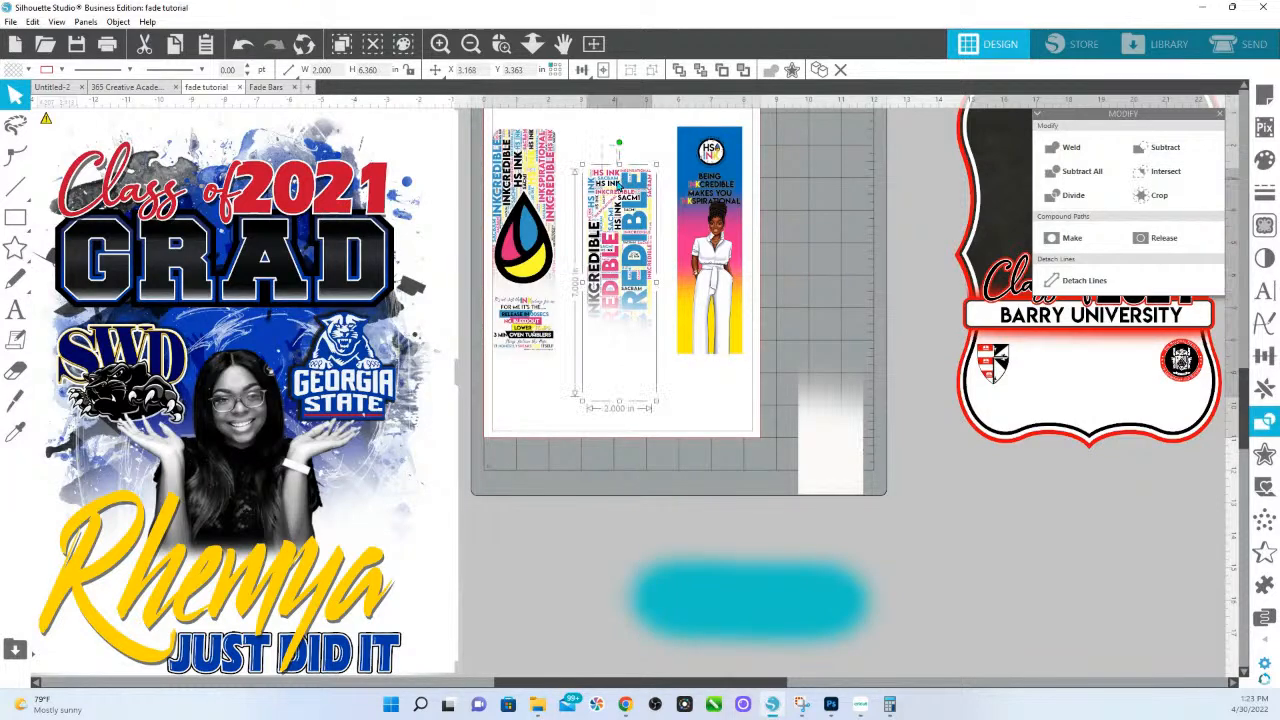
right_click(612, 376)
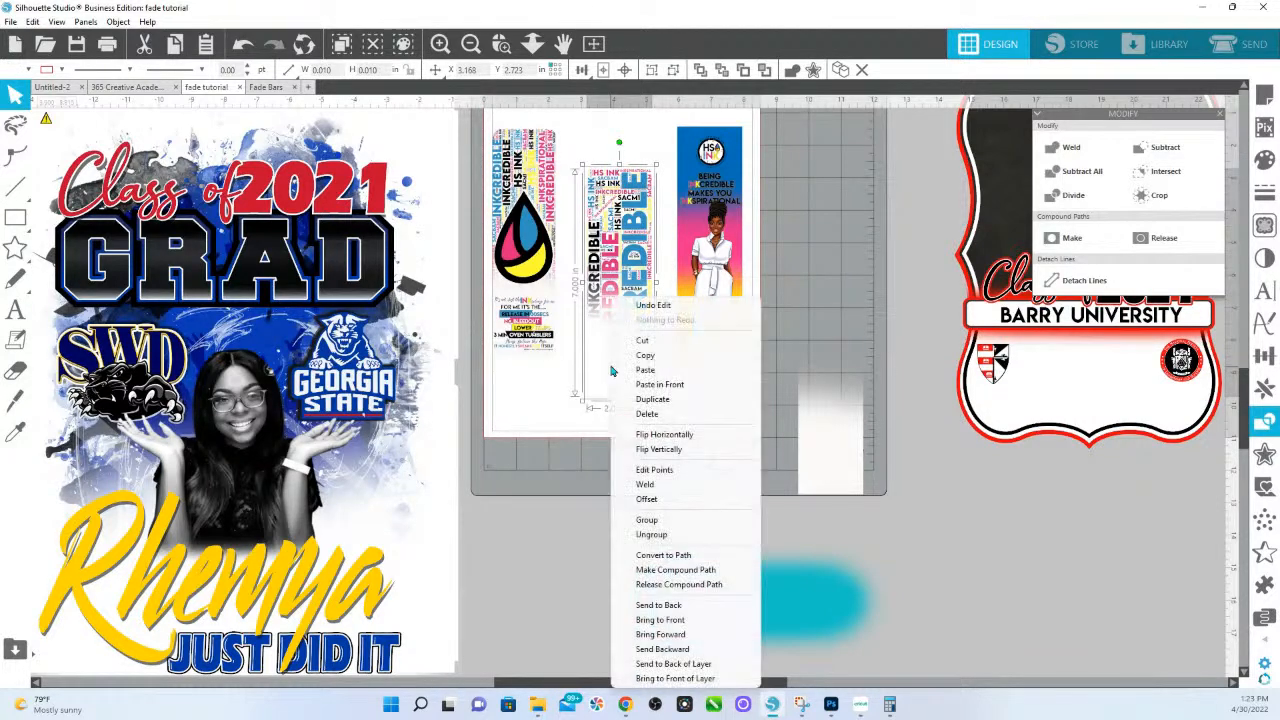
click(677, 608)
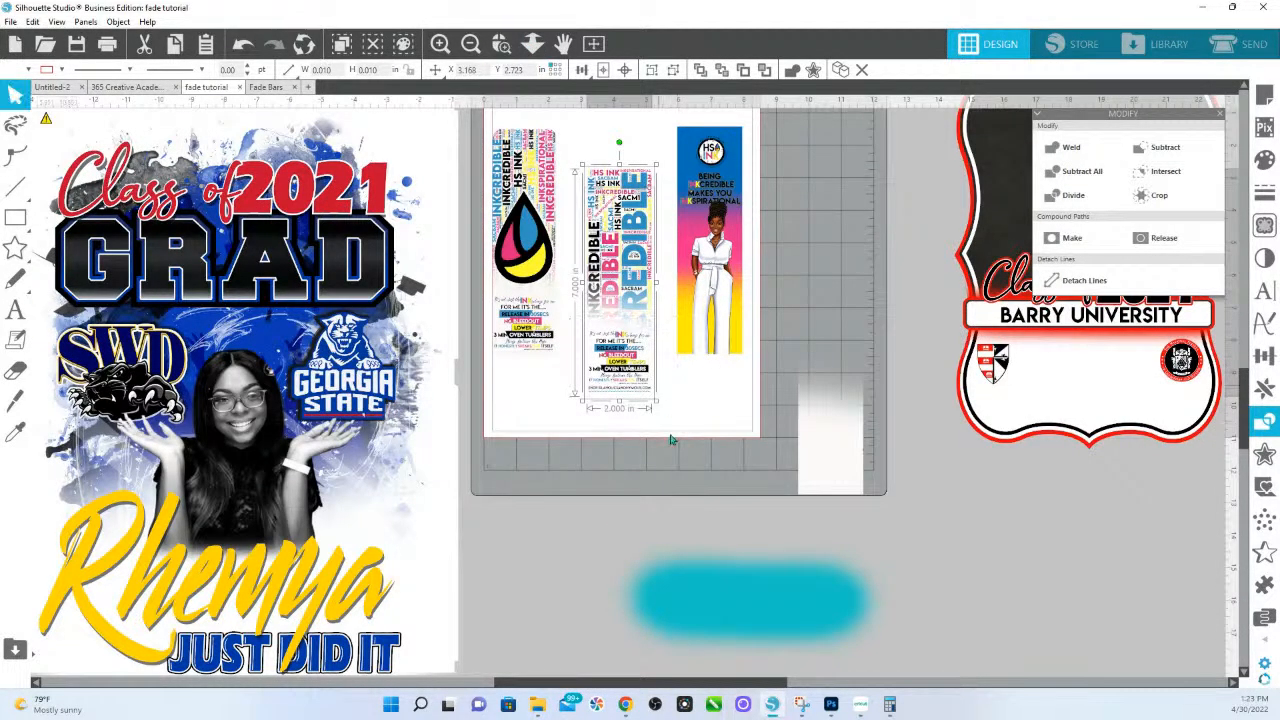
Step: Place a duplicate of the HS INK strip with the woman in white beside the page, over the mat
scroll(671, 439, up, 3)
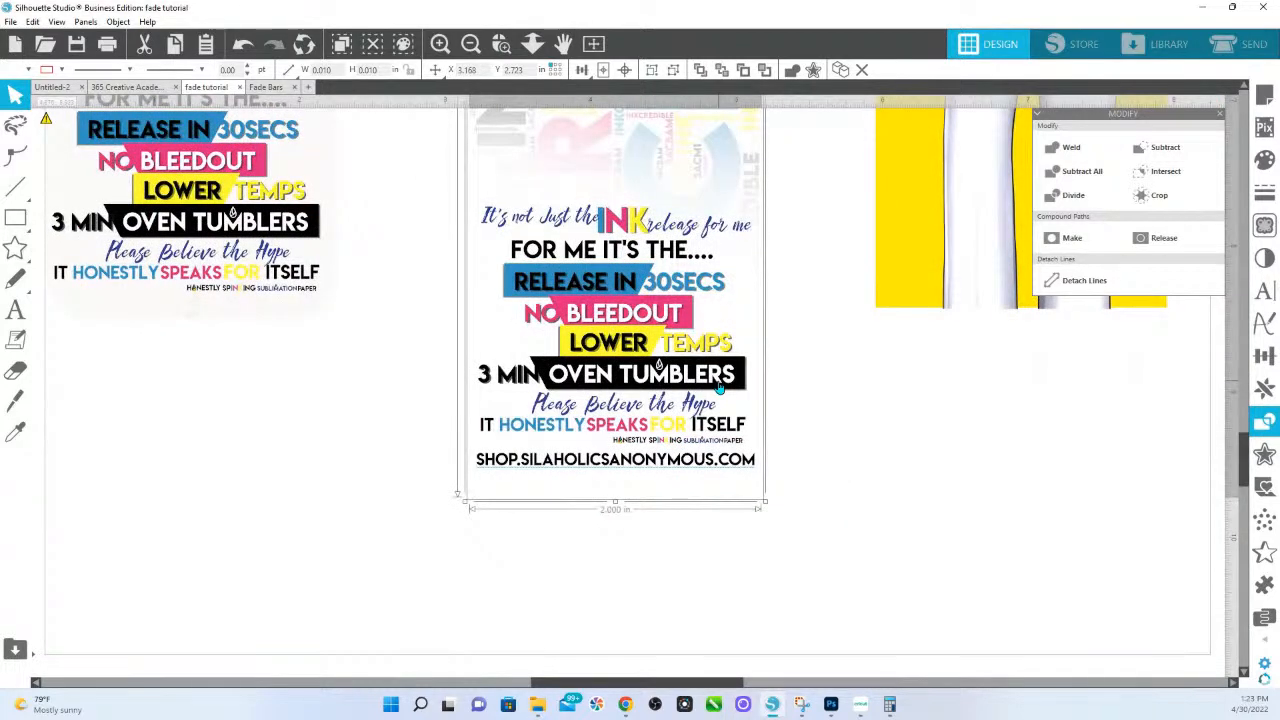
scroll(718, 390, up, 5)
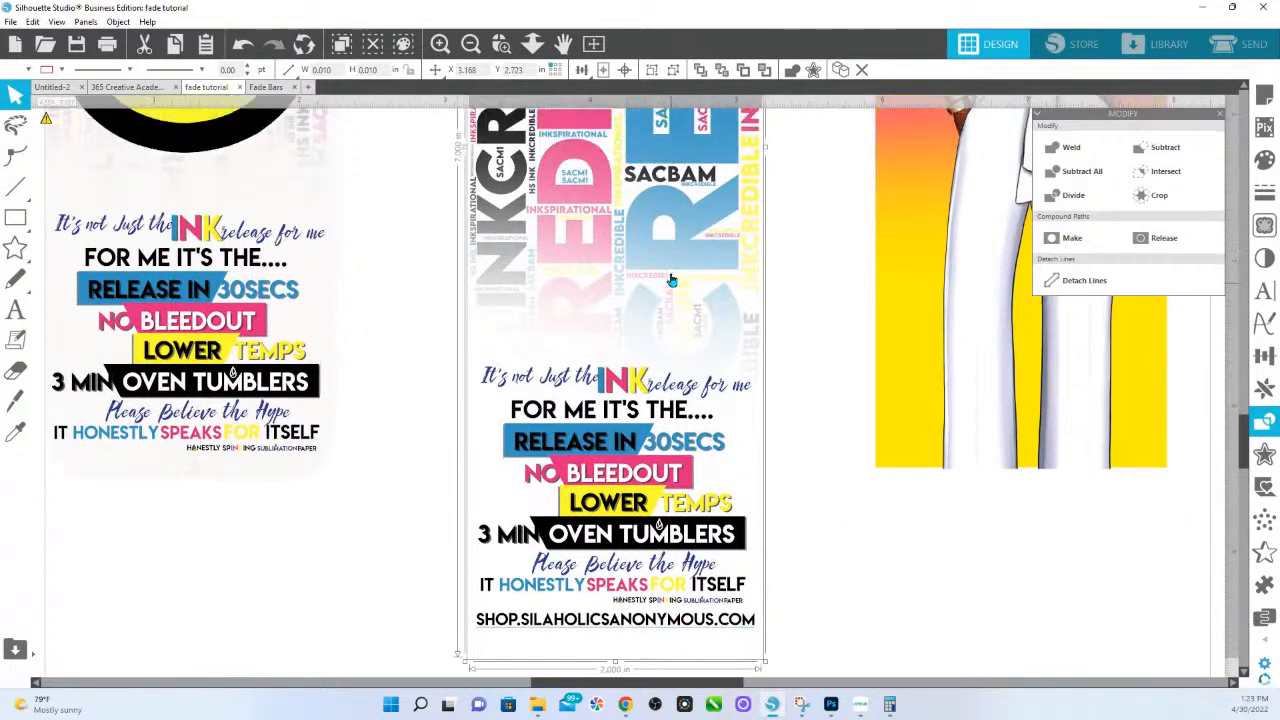
scroll(617, 363, up, 2)
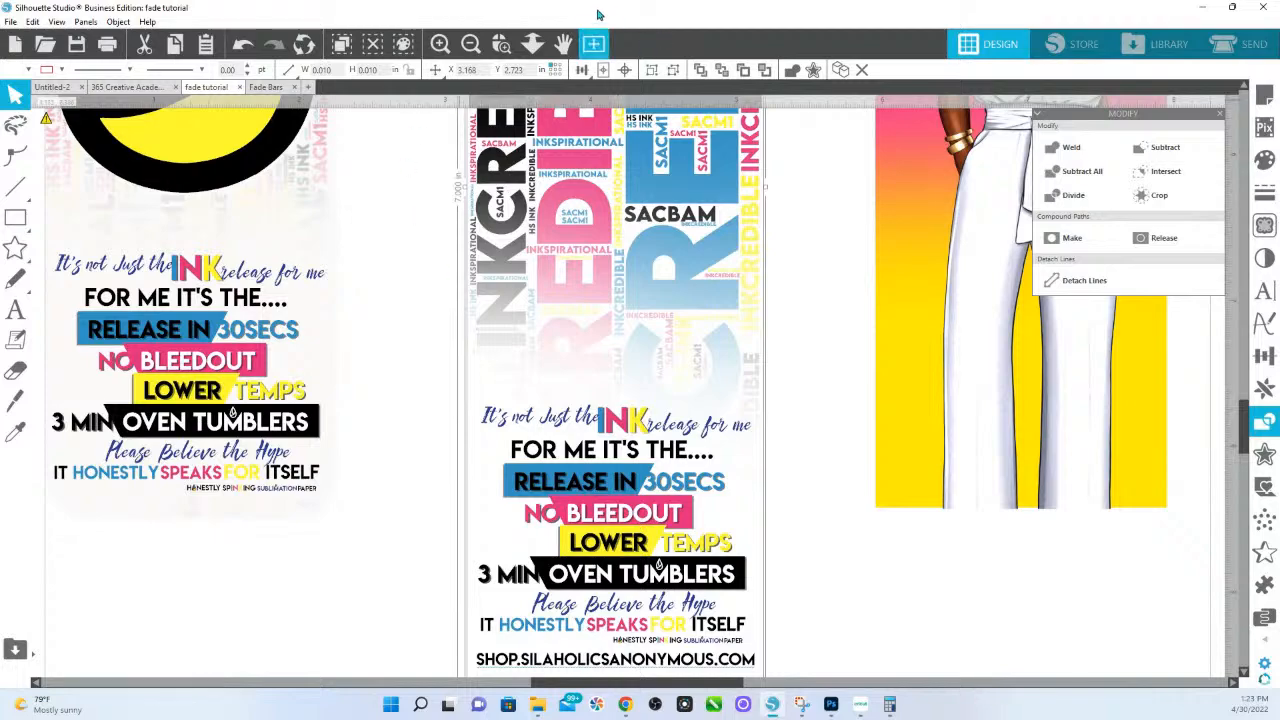
click(532, 44)
drag(472, 280, 472, 316)
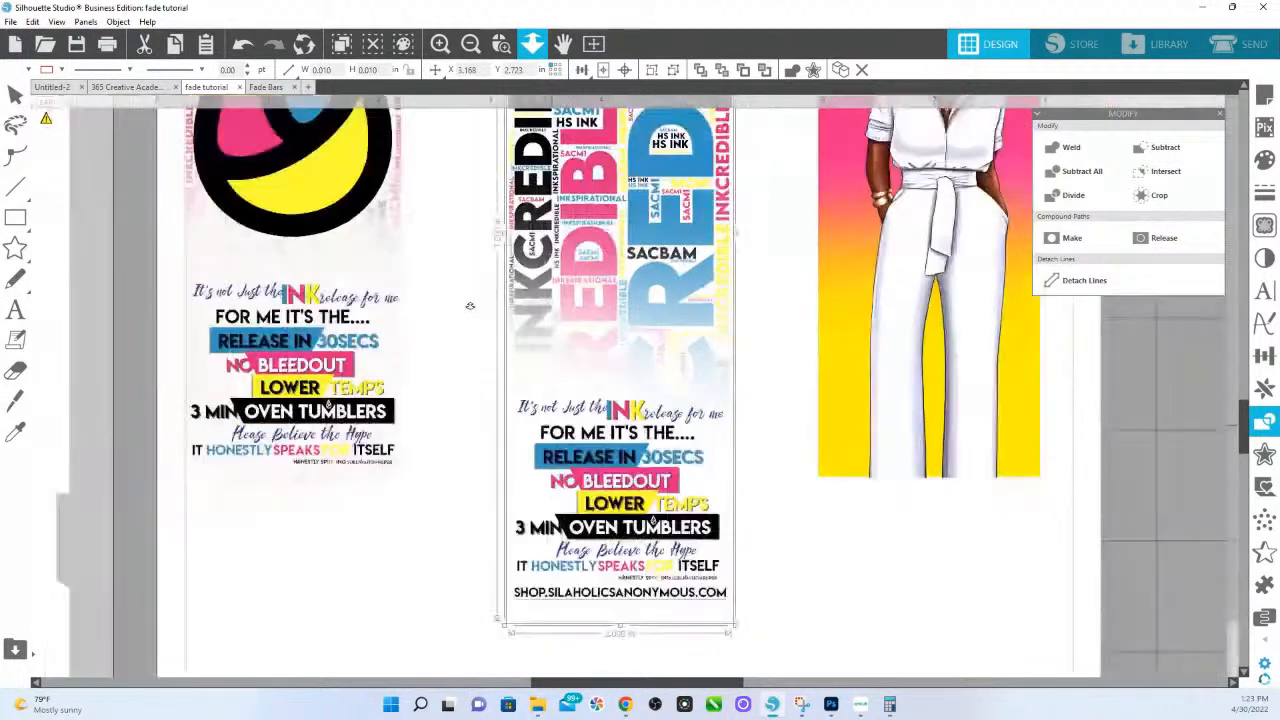
click(791, 314)
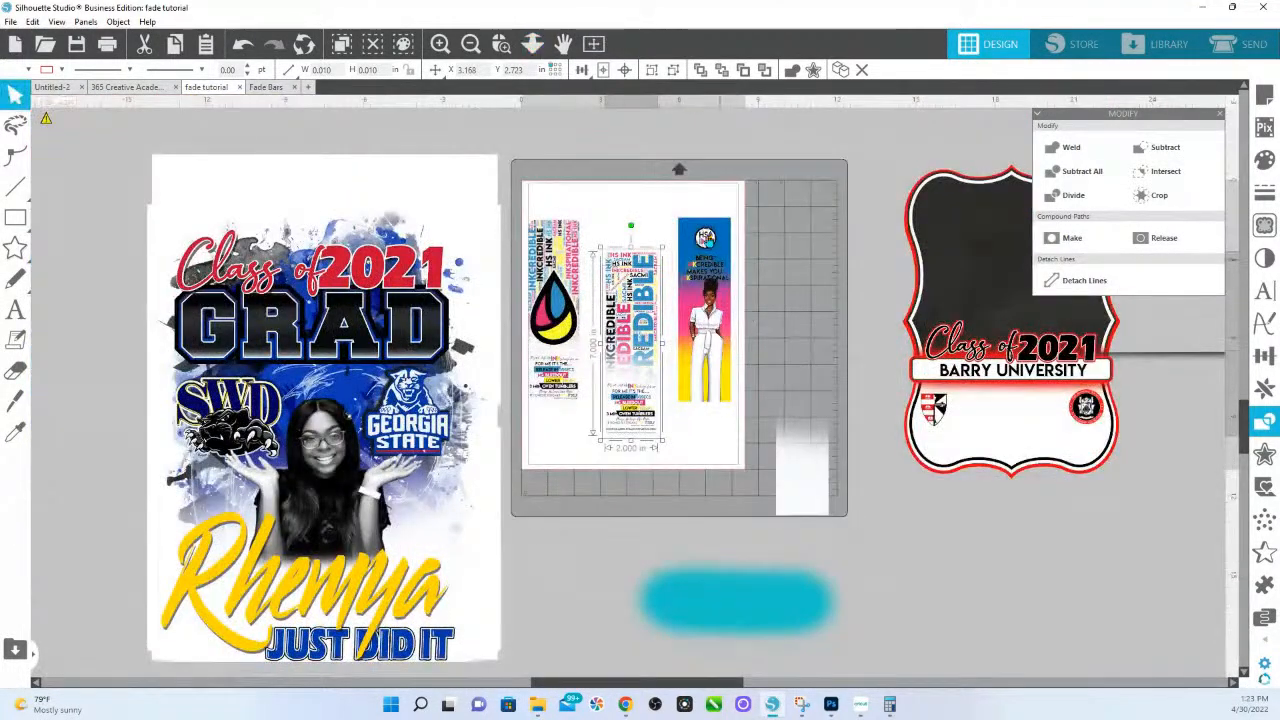
click(732, 242)
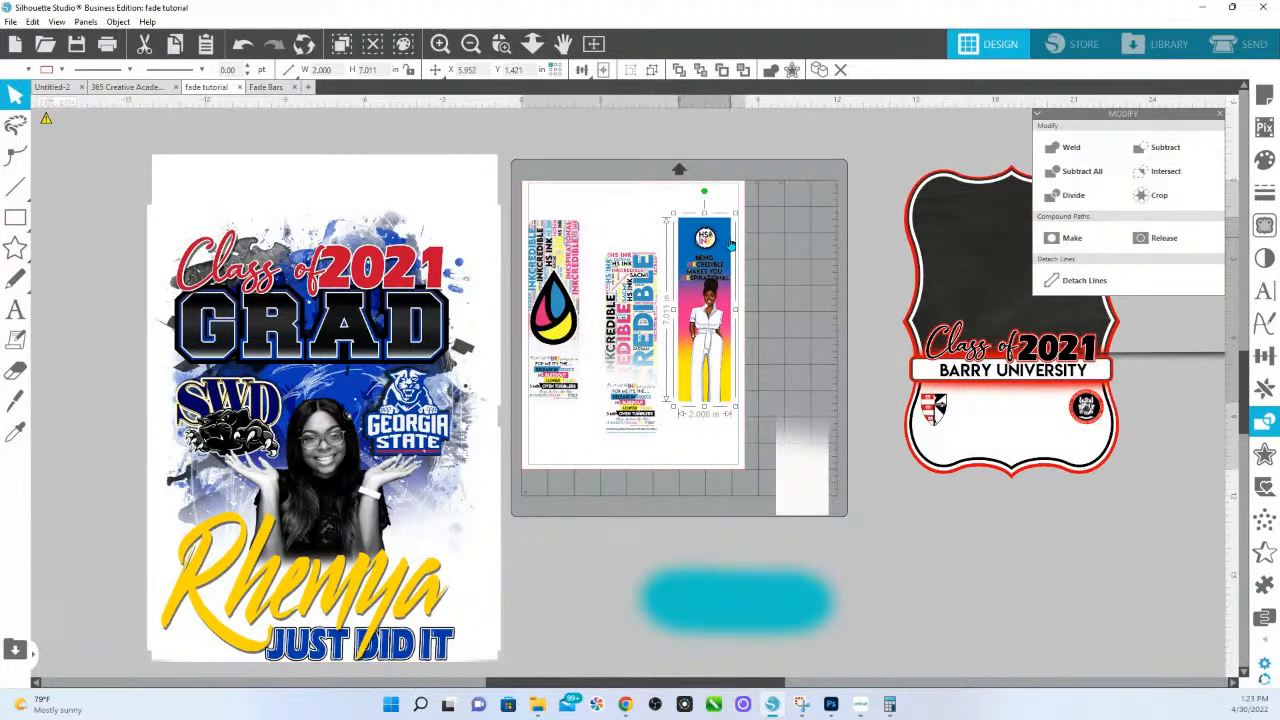
drag(740, 232, 823, 206)
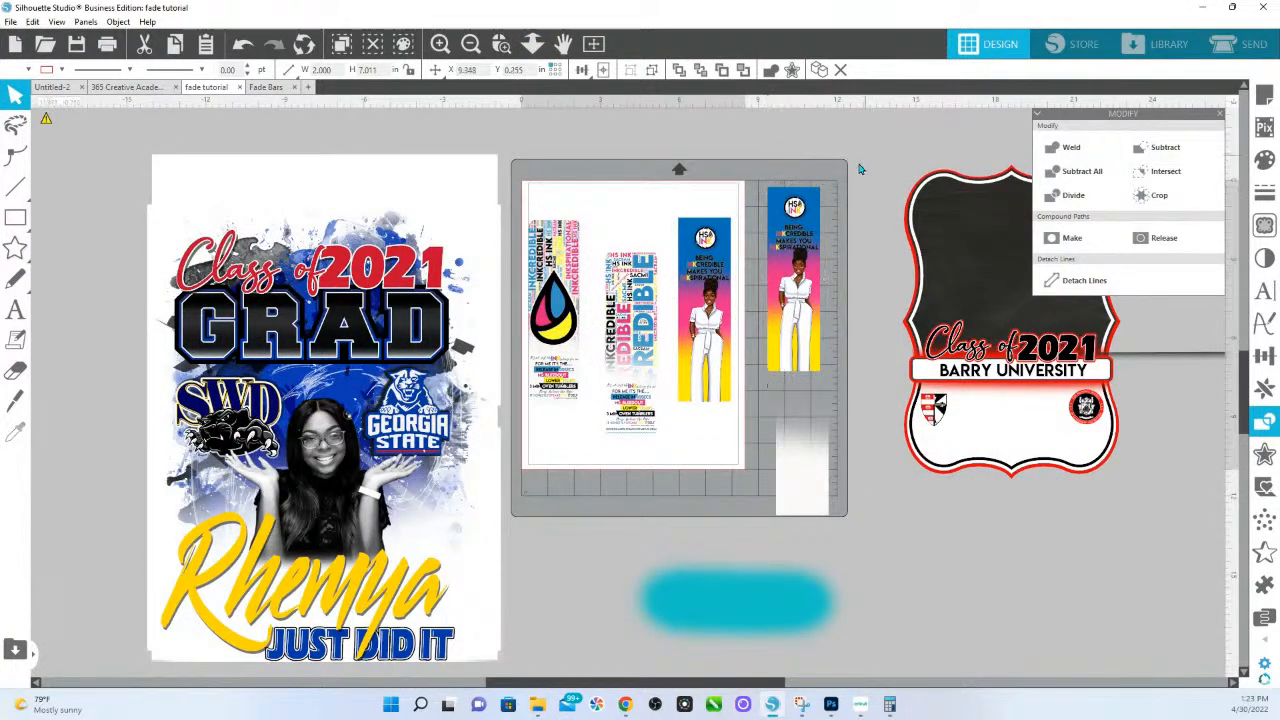
Step: Ungroup the duplicated HS INK strip and move its blue, pink and yellow background out to the right of the woman and text
click(501, 43)
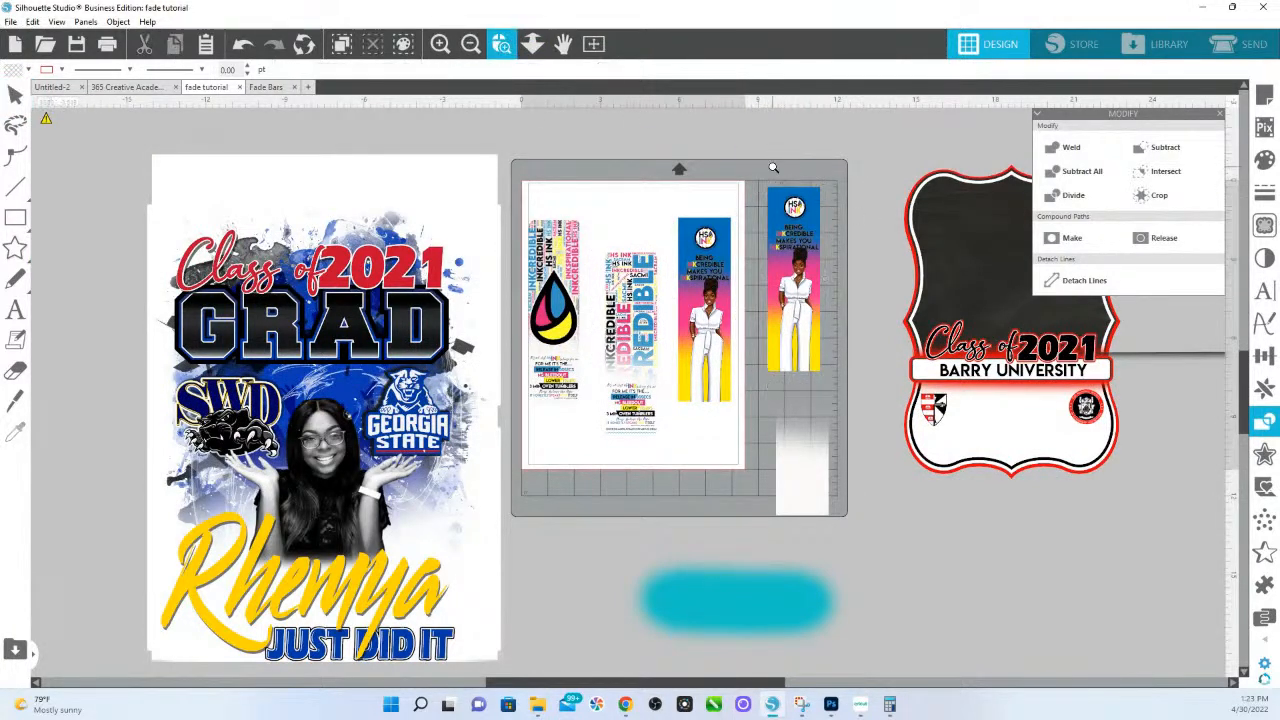
click(873, 452)
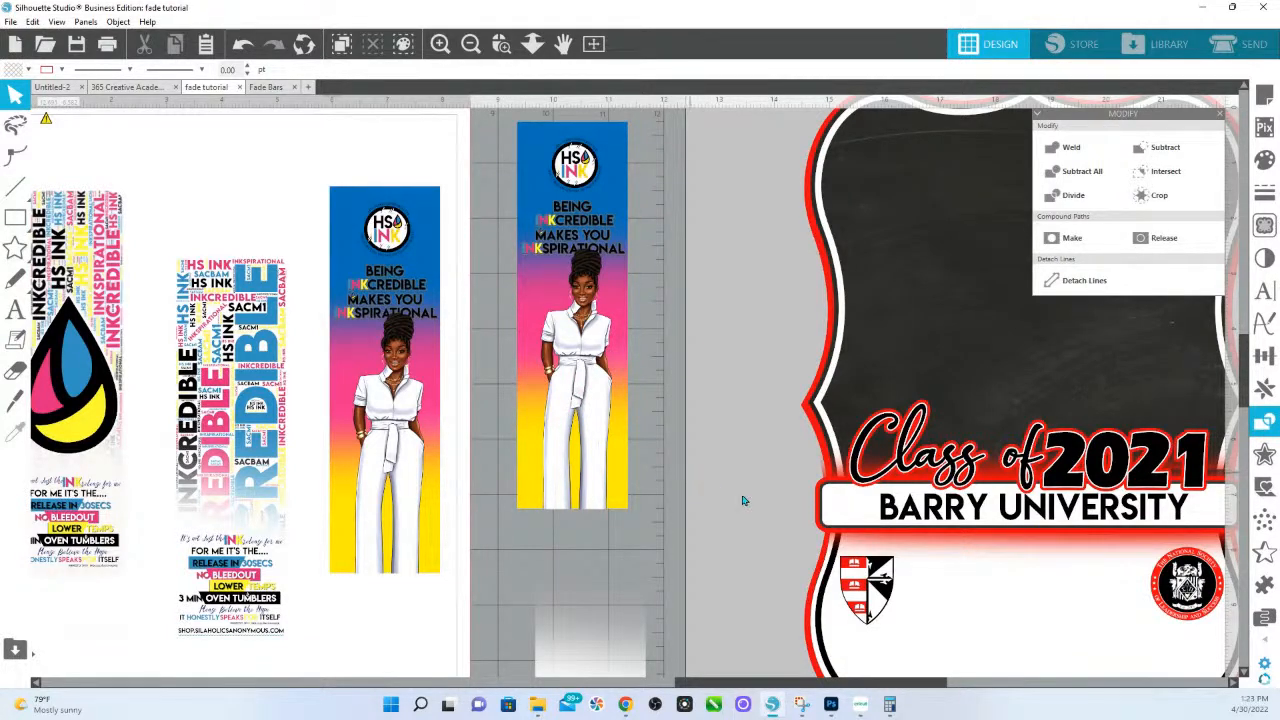
click(612, 150)
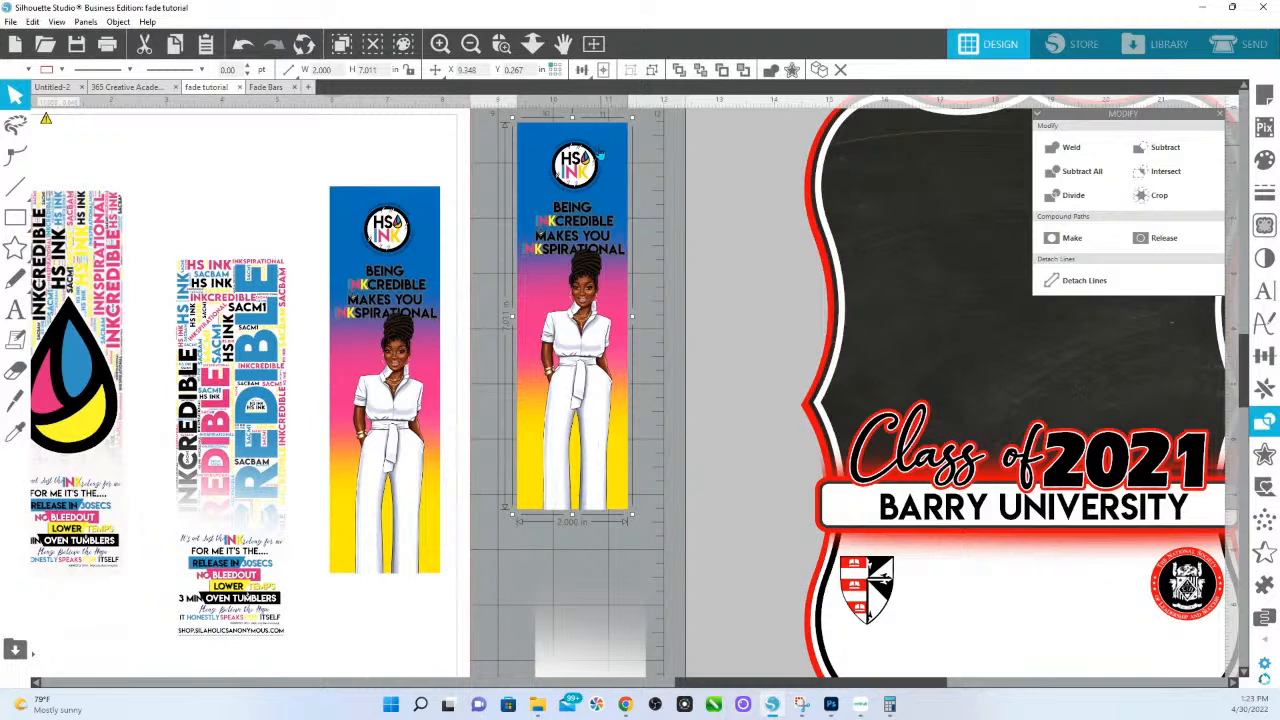
right_click(600, 152)
click(653, 368)
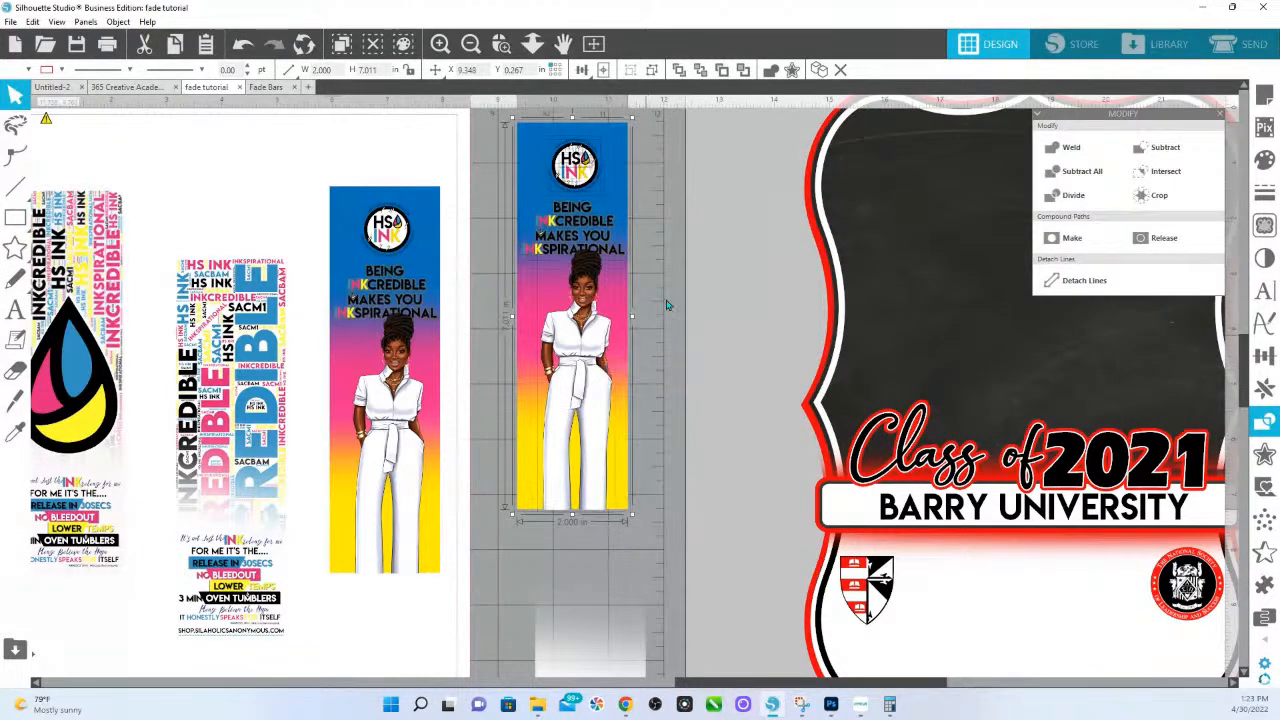
drag(622, 185, 746, 195)
Step: Ungroup the blue, pink and yellow background into its separate colour layers
right_click(736, 194)
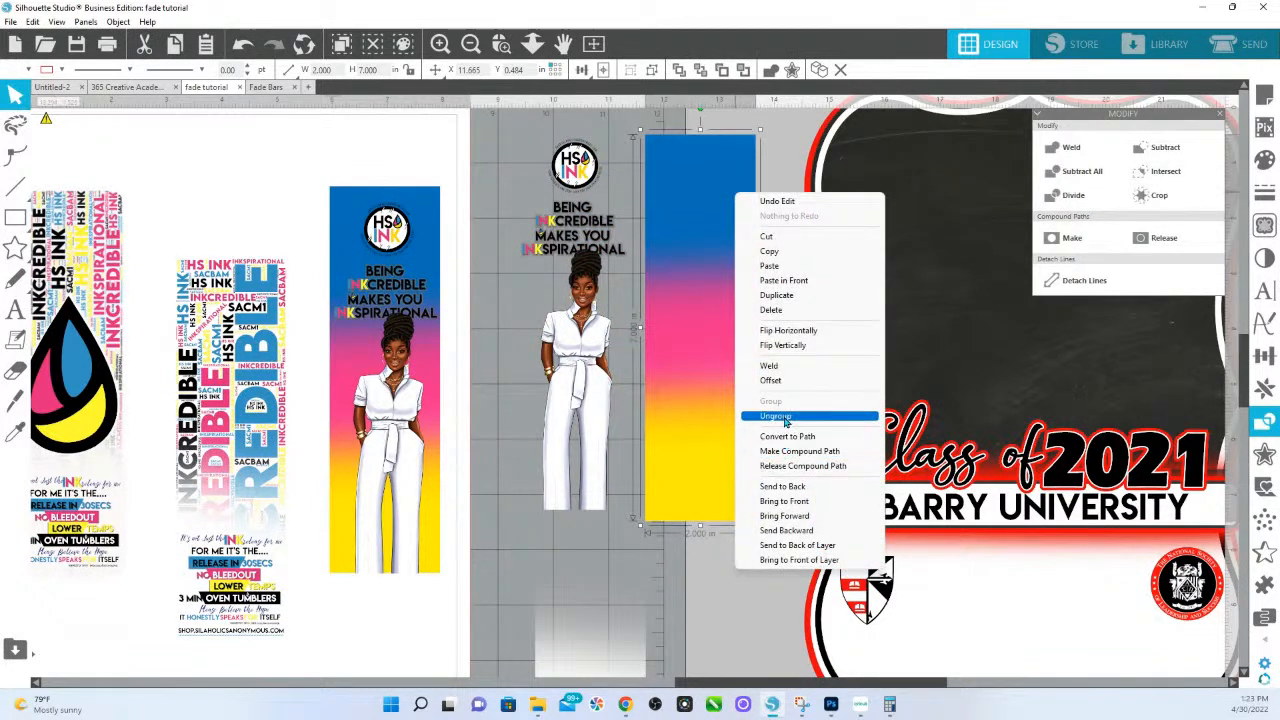
click(785, 418)
mouse_move(720, 230)
mouse_down()
mouse_move(675, 163)
mouse_move(720, 221)
mouse_up()
right_click(719, 217)
click(766, 440)
right_click(711, 436)
click(726, 298)
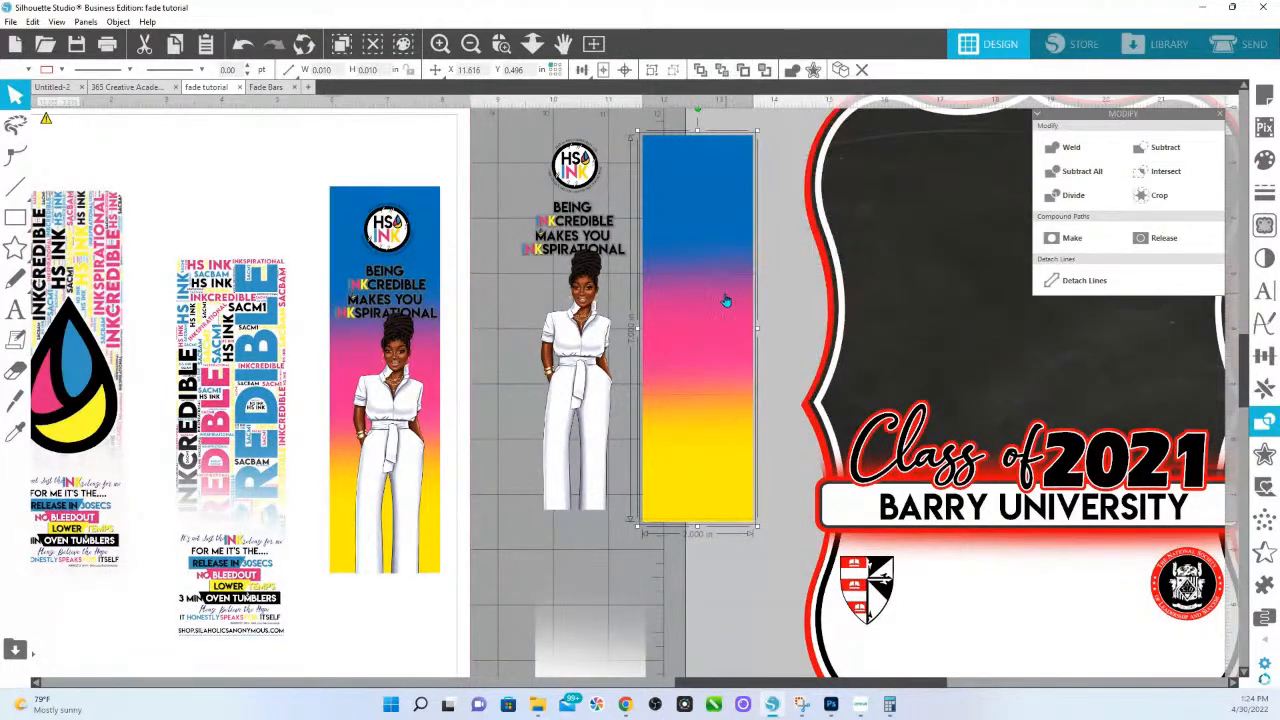
right_click(727, 298)
click(577, 490)
Step: Pull the blue, pink and yellow faded bars off the white rectangle, and set the pink bar back over its middle
drag(718, 181, 682, 24)
drag(681, 347, 804, 329)
drag(713, 540, 737, 636)
click(804, 617)
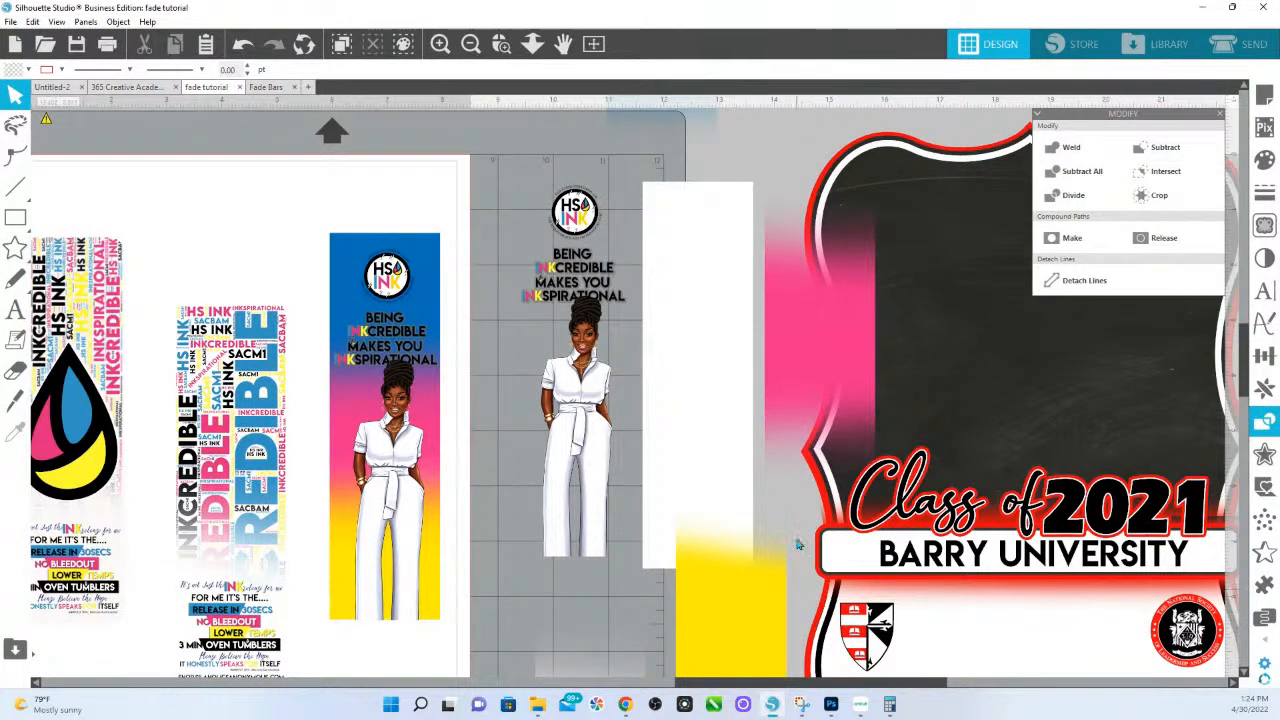
drag(803, 332, 714, 358)
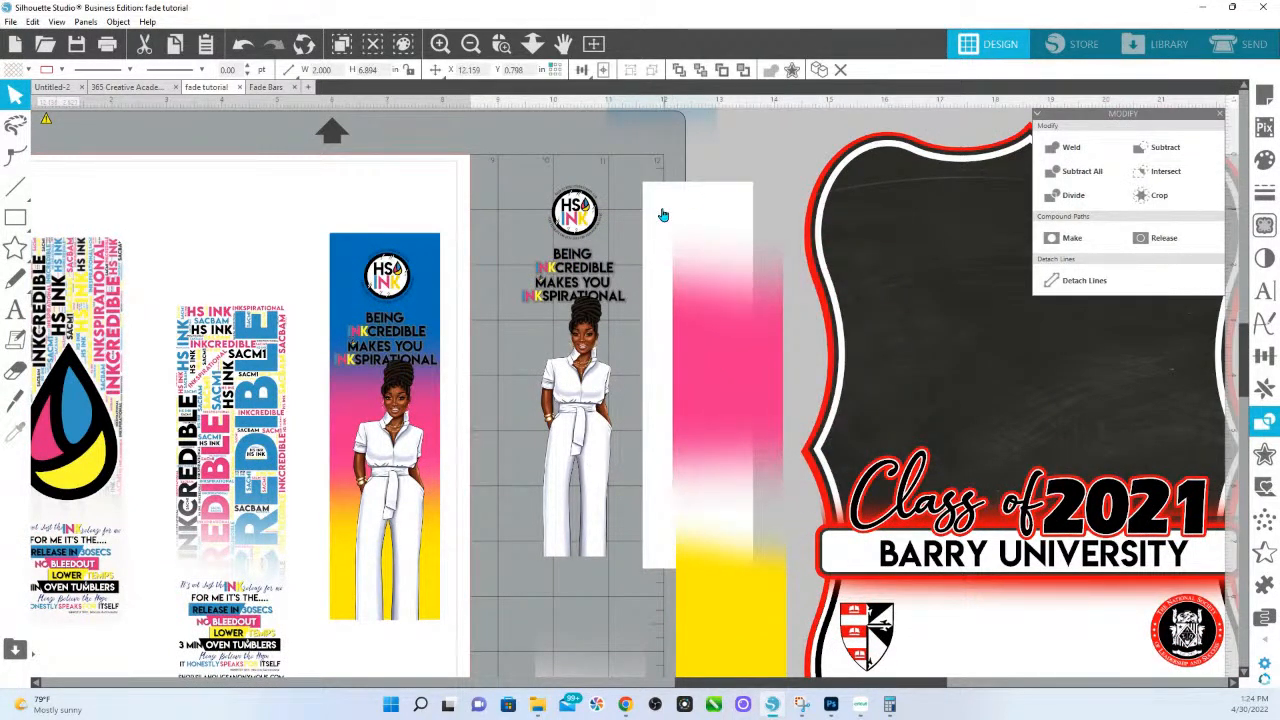
double_click(712, 352)
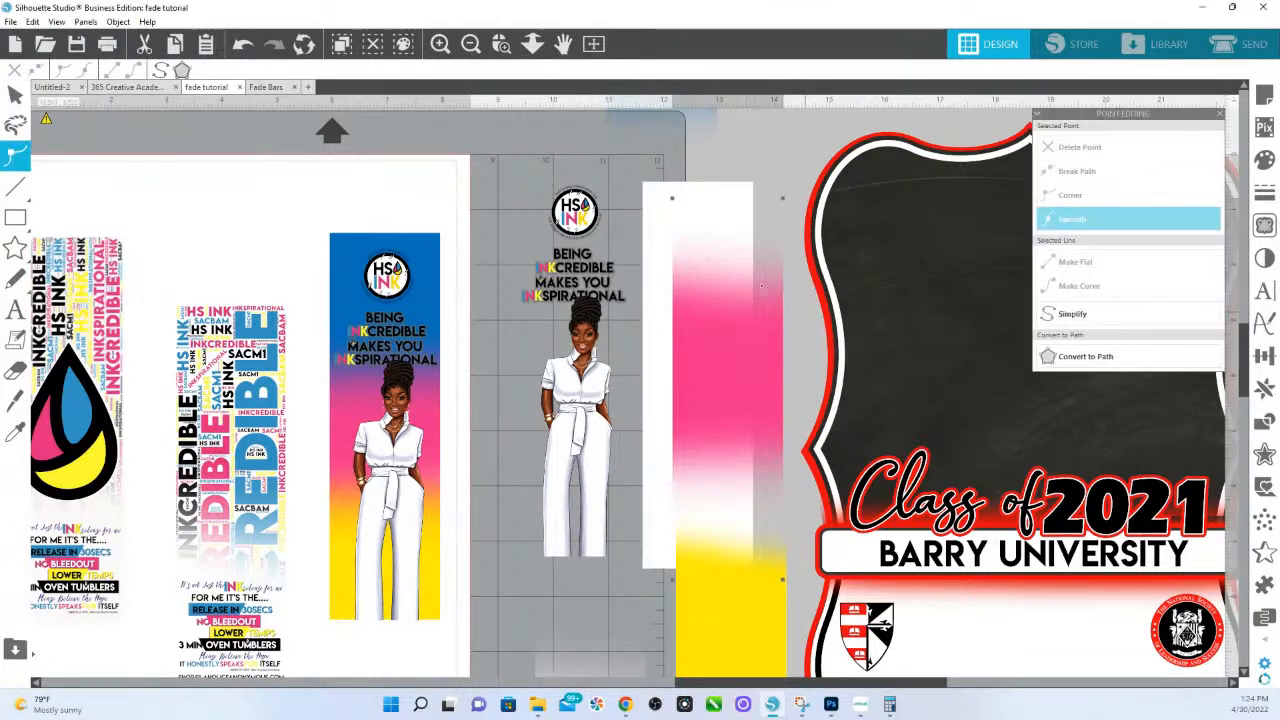
Step: Widen the faded pink bar to about 3.98 in and the faded yellow bar to about 4.34 in
click(787, 148)
click(771, 337)
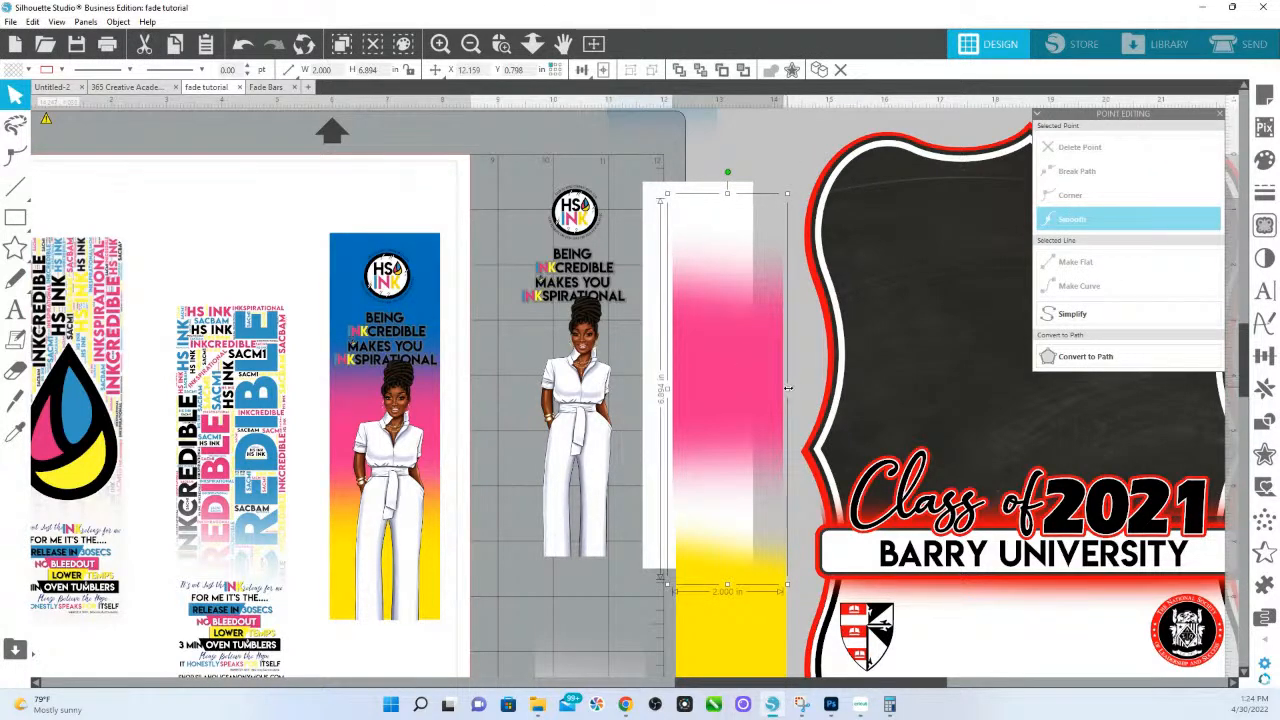
drag(789, 395, 845, 395)
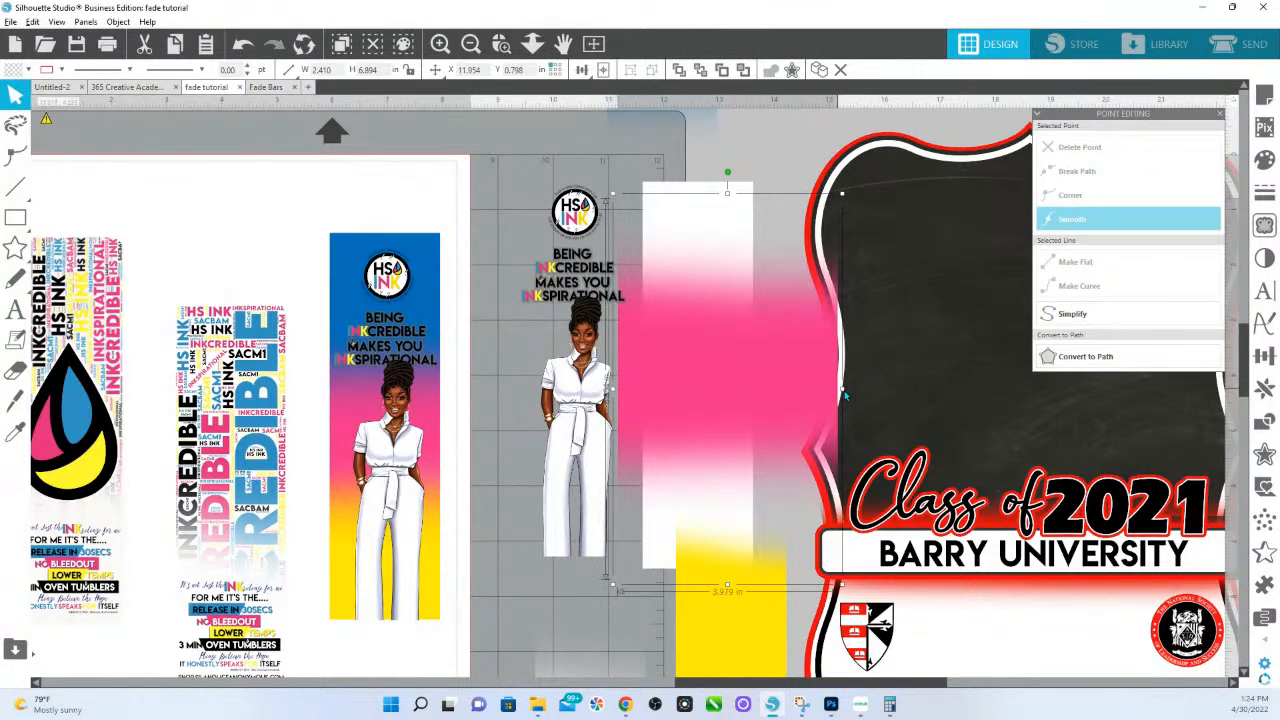
click(686, 636)
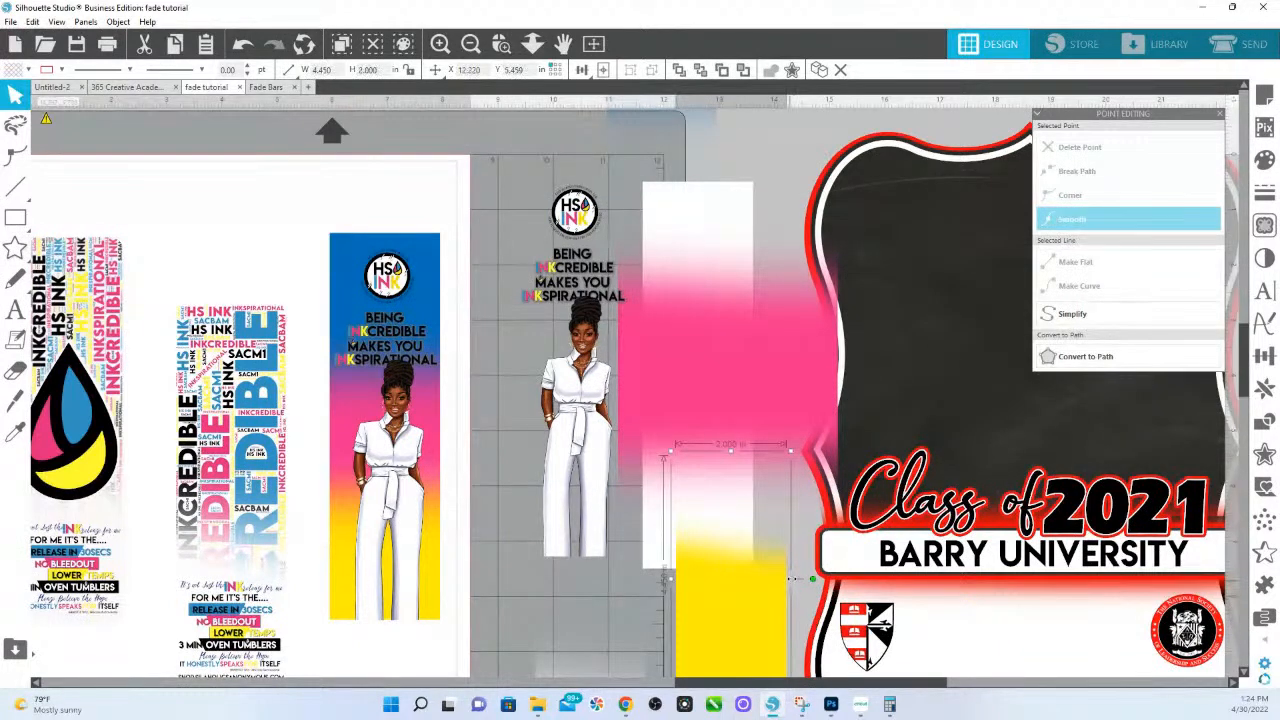
drag(788, 579, 875, 580)
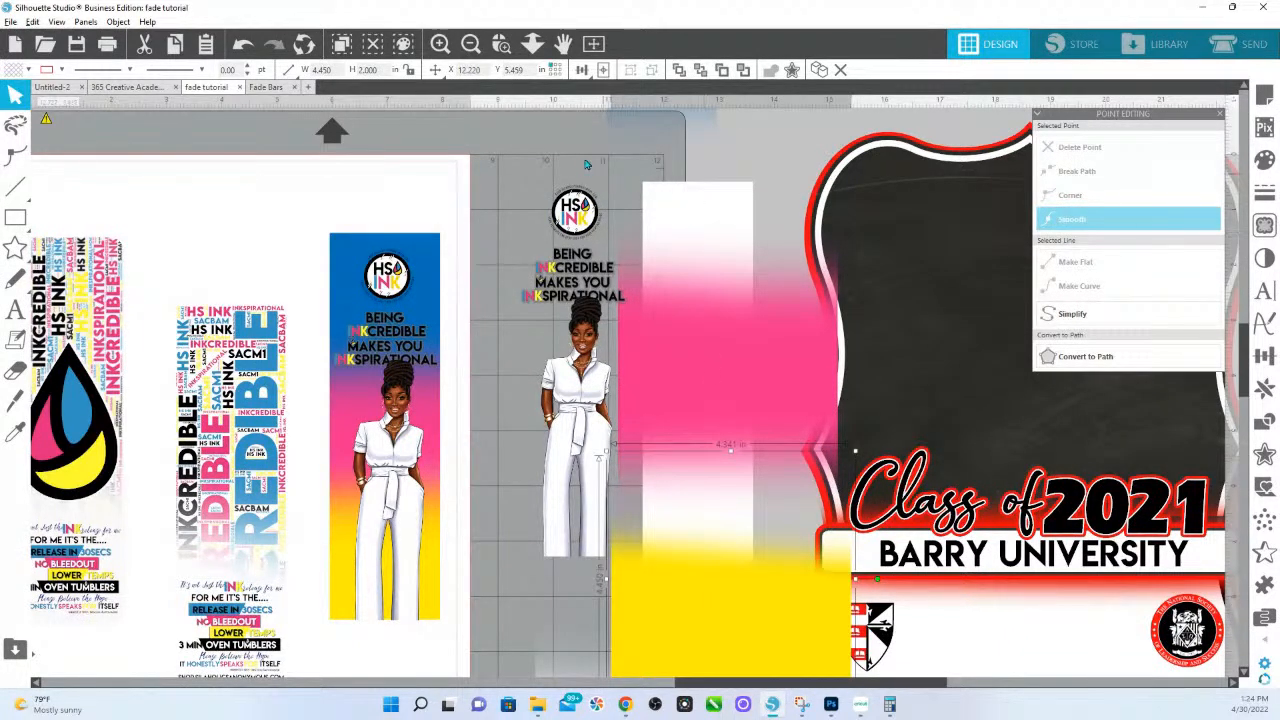
Step: Widen the faded blue bar above the mat to about 6.87 in
scroll(713, 138, up, 3)
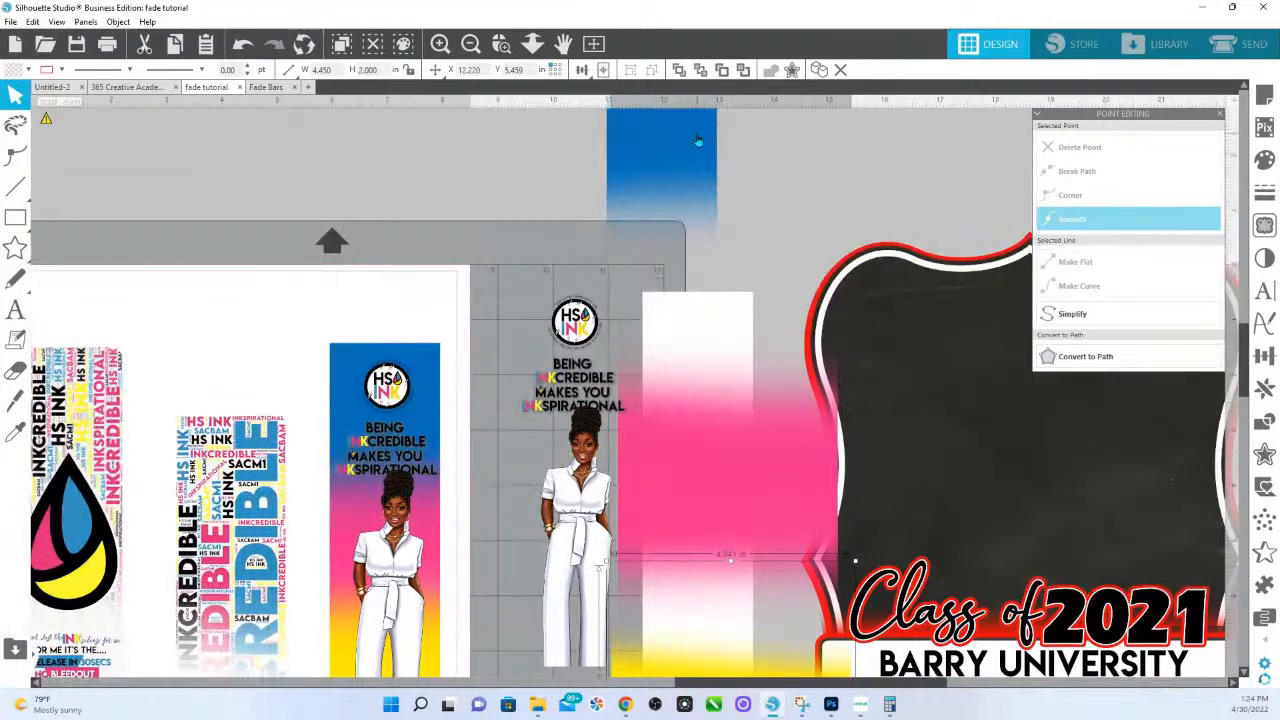
click(718, 224)
scroll(734, 203, up, 1)
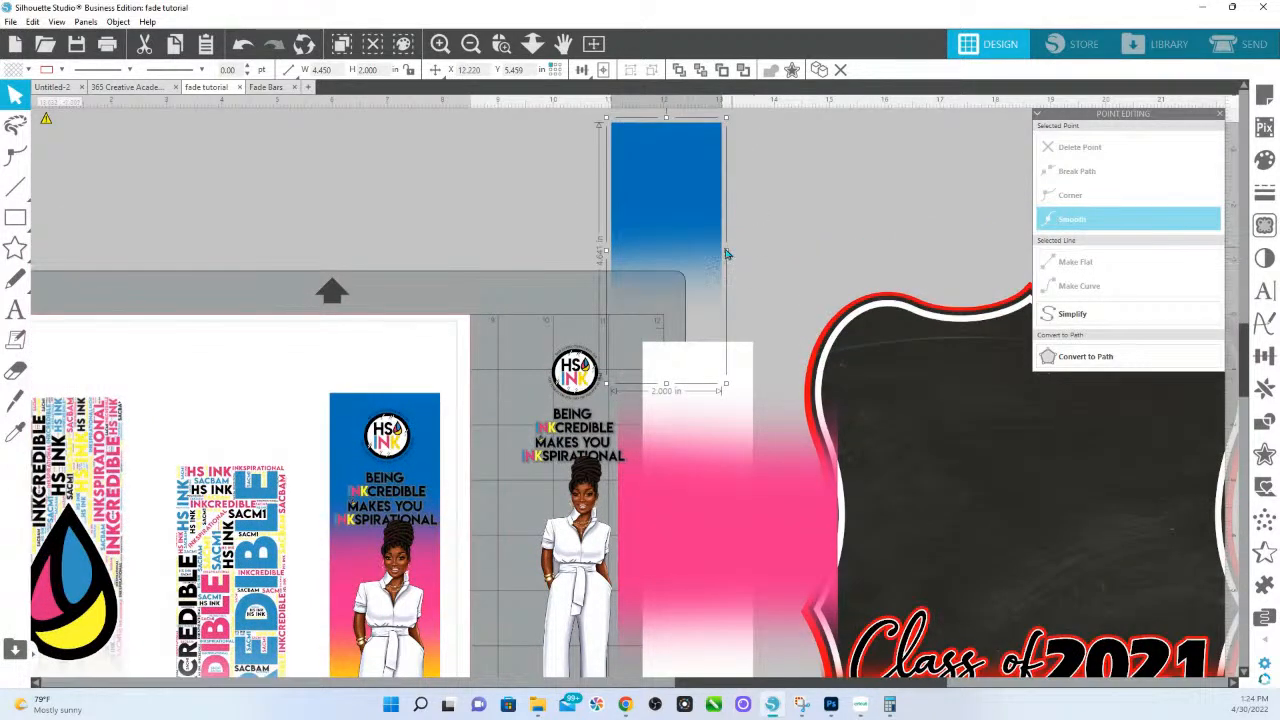
drag(783, 248, 860, 250)
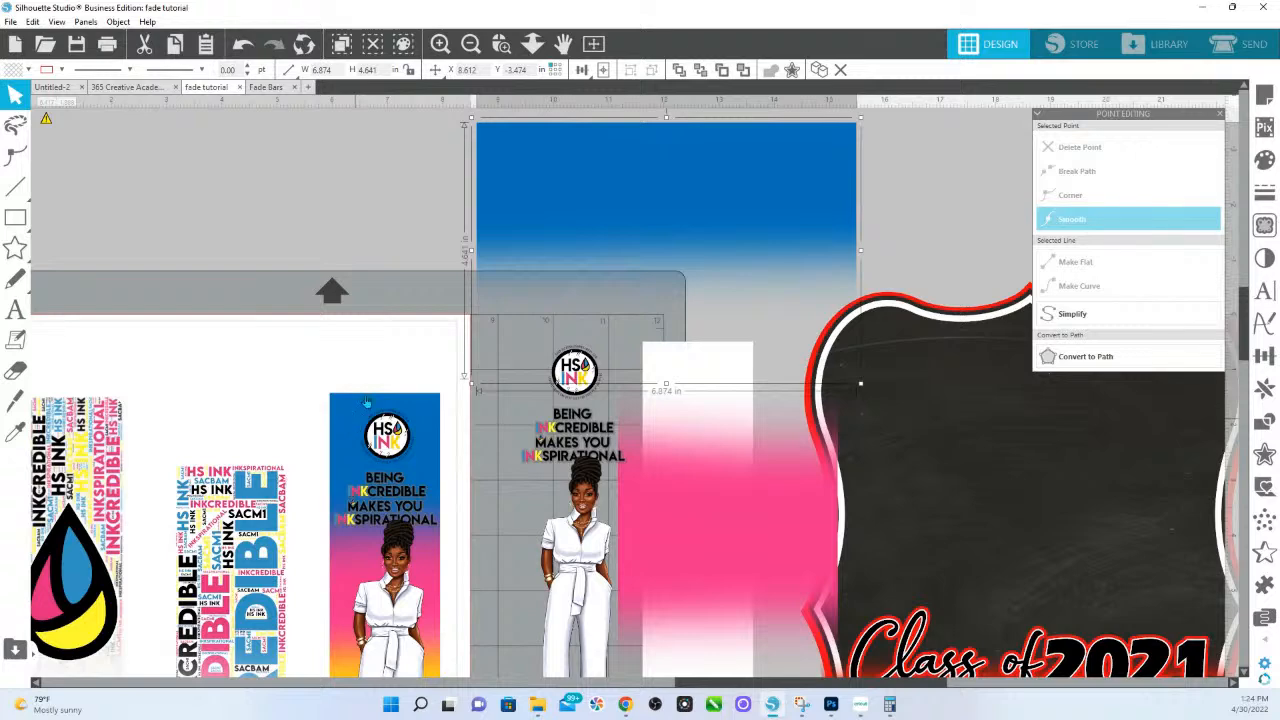
Step: Send the widened pink bar behind the white rectangle
click(745, 552)
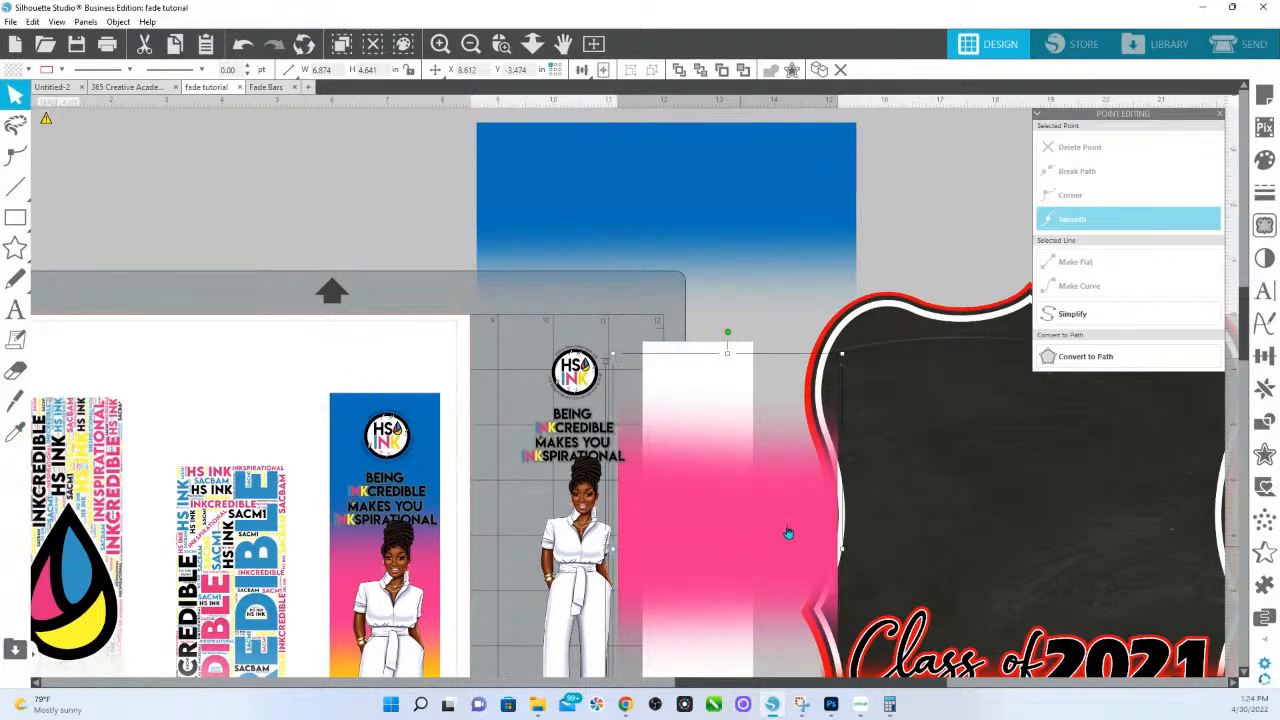
right_click(803, 518)
click(860, 437)
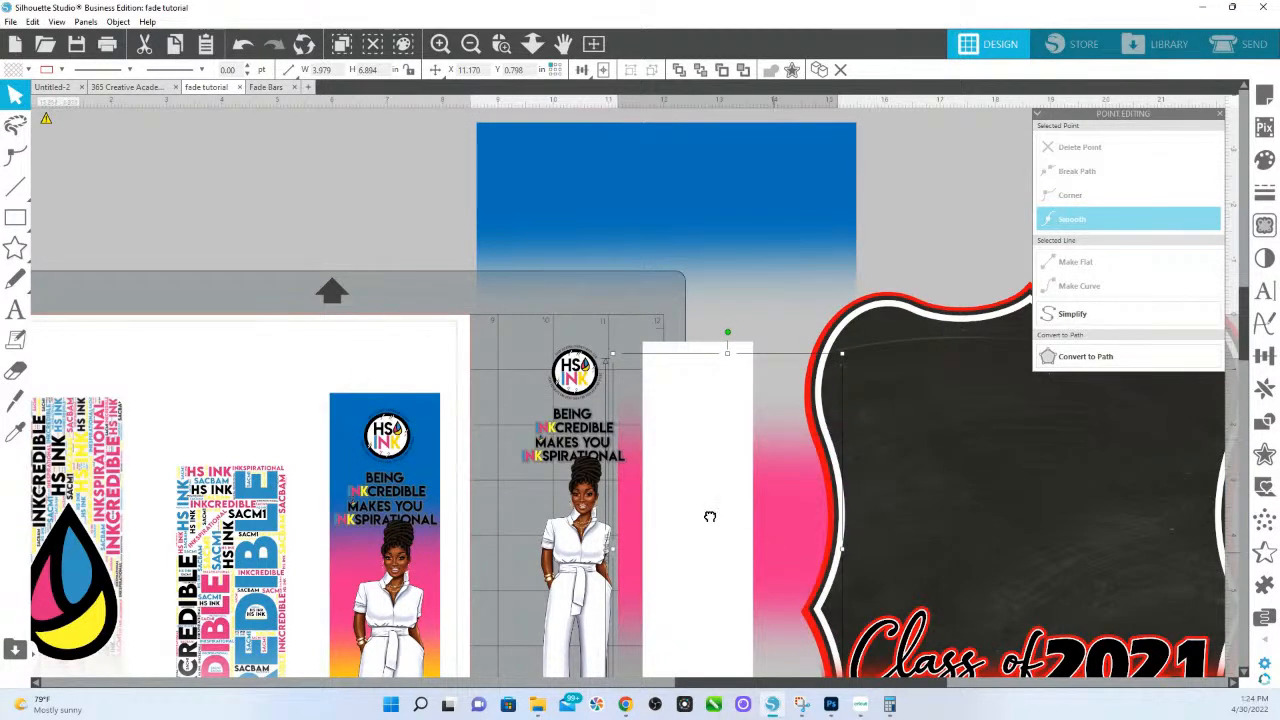
Step: Move the three faded bars and the white rectangle together to the empty area above the mat
drag(736, 518, 560, 566)
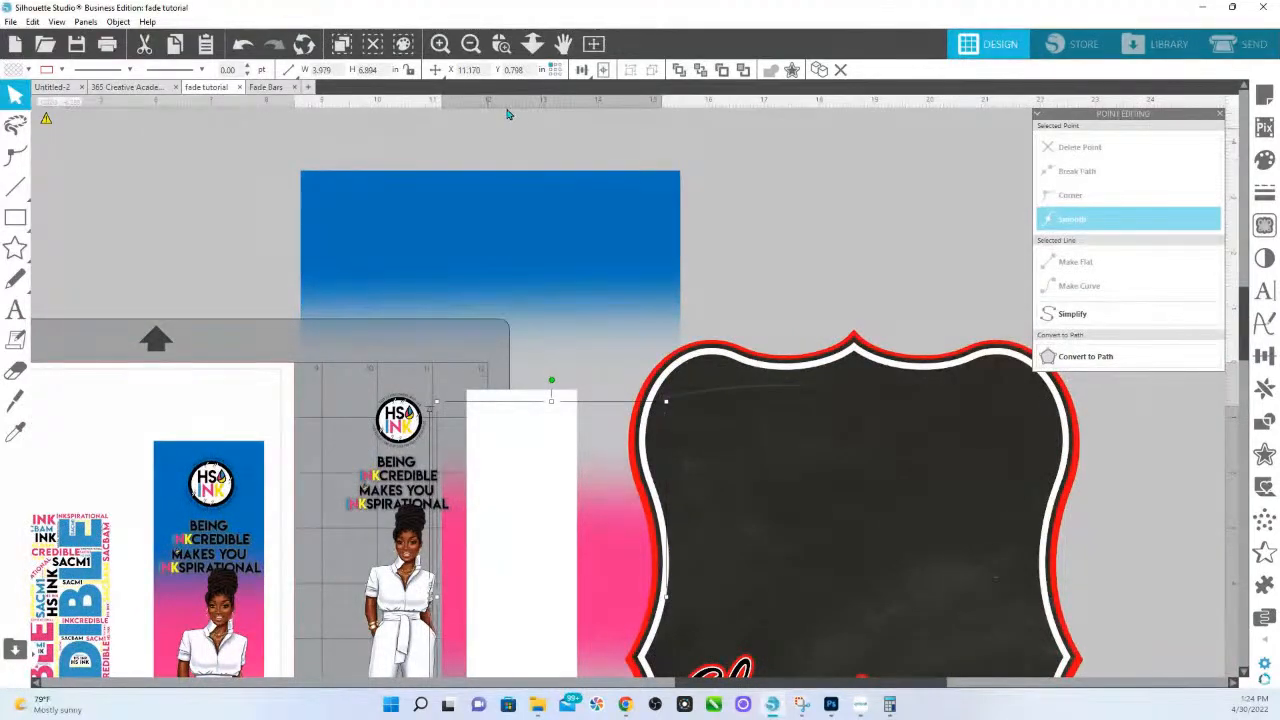
scroll(520, 400, down, 3)
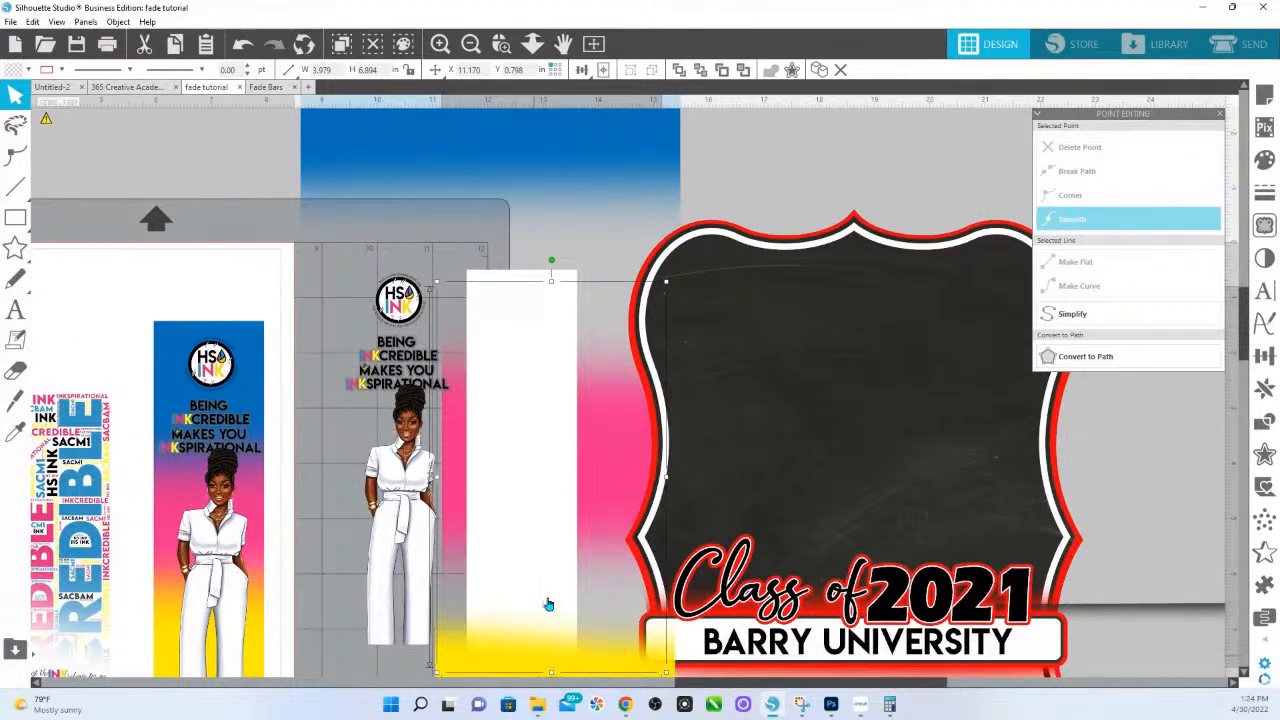
scroll(548, 610, down, 4)
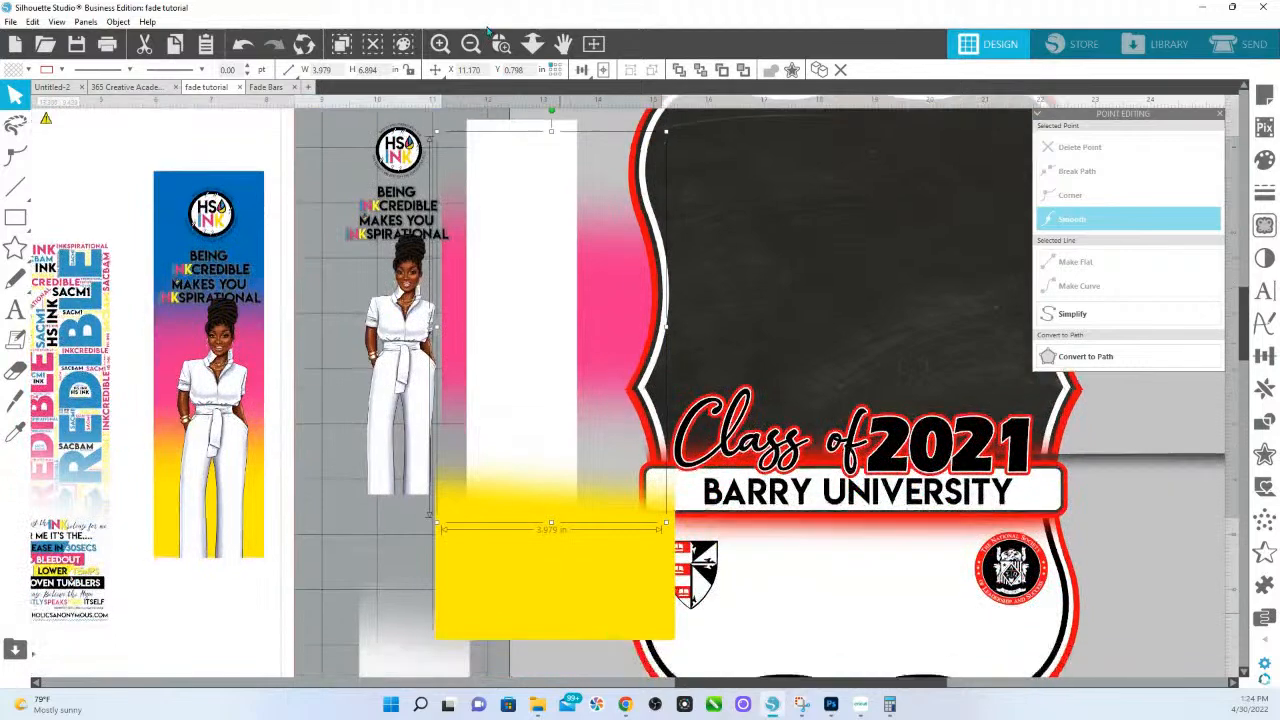
click(532, 43)
drag(532, 262, 545, 430)
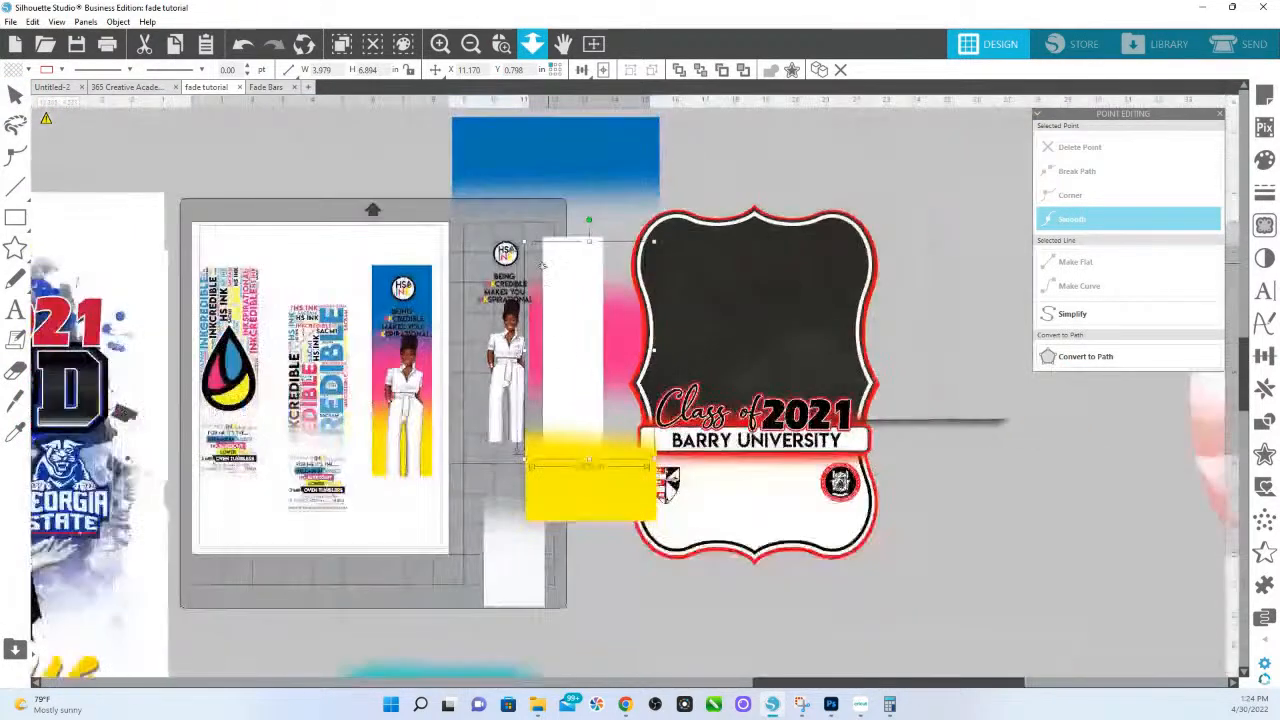
drag(590, 571, 590, 160)
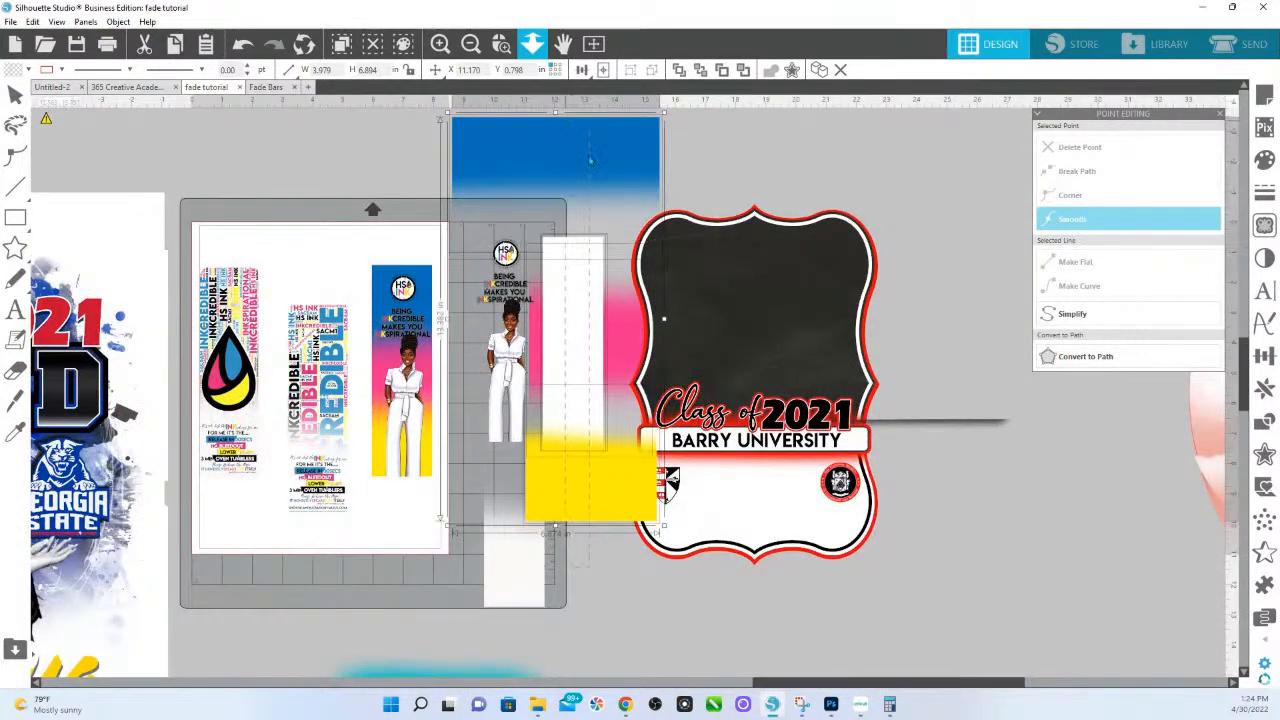
drag(622, 275, 640, 555)
drag(630, 483, 618, 84)
click(703, 225)
Step: Nudge the white rectangle slightly toward the middle of the pink bar
click(502, 44)
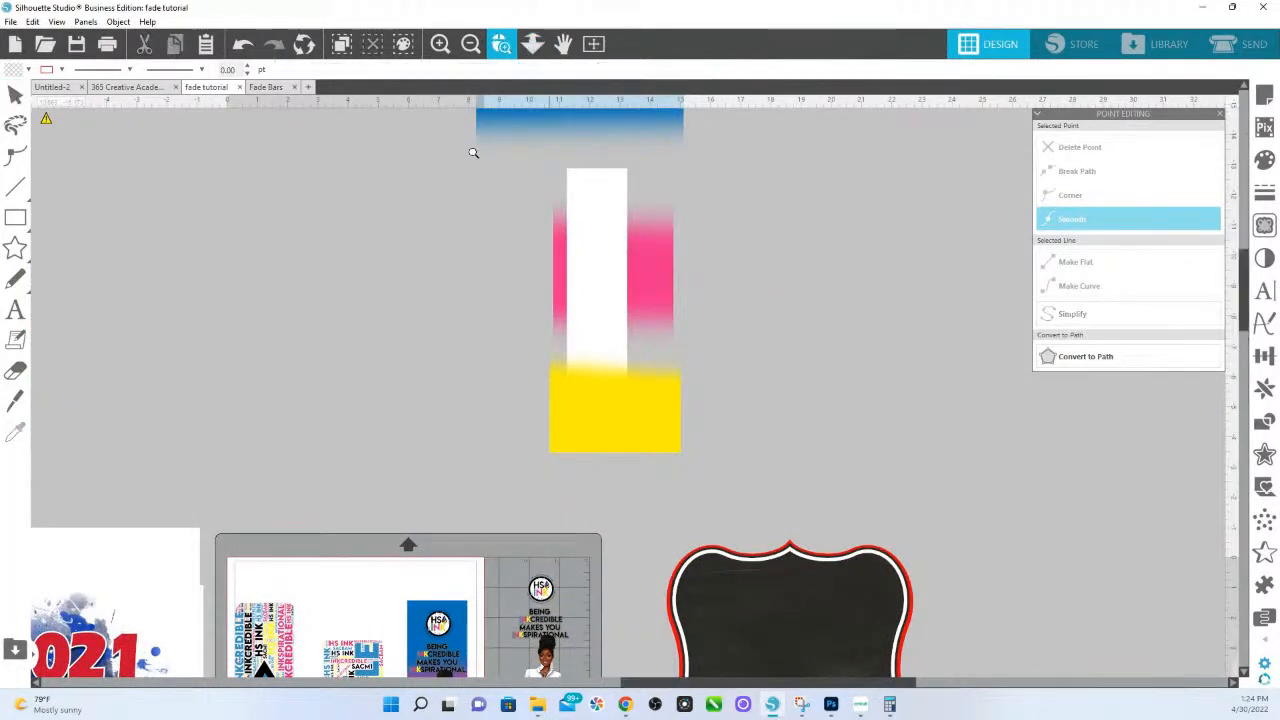
click(878, 445)
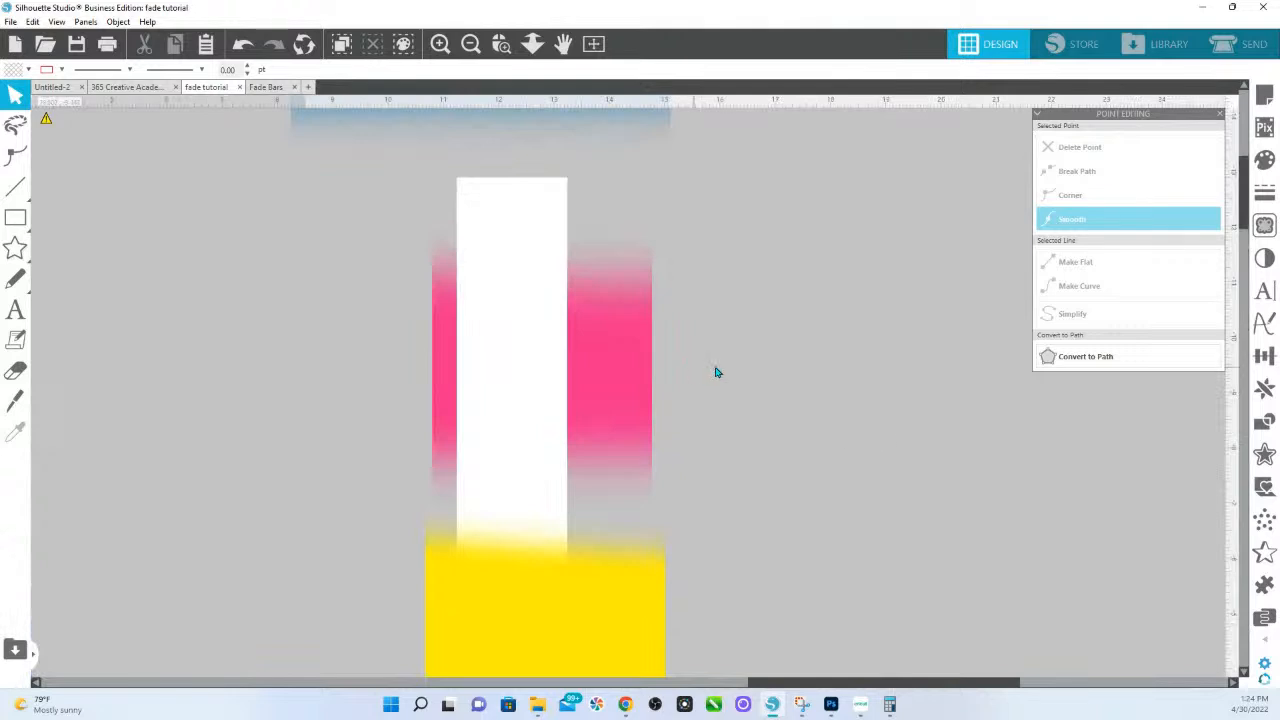
double_click(534, 364)
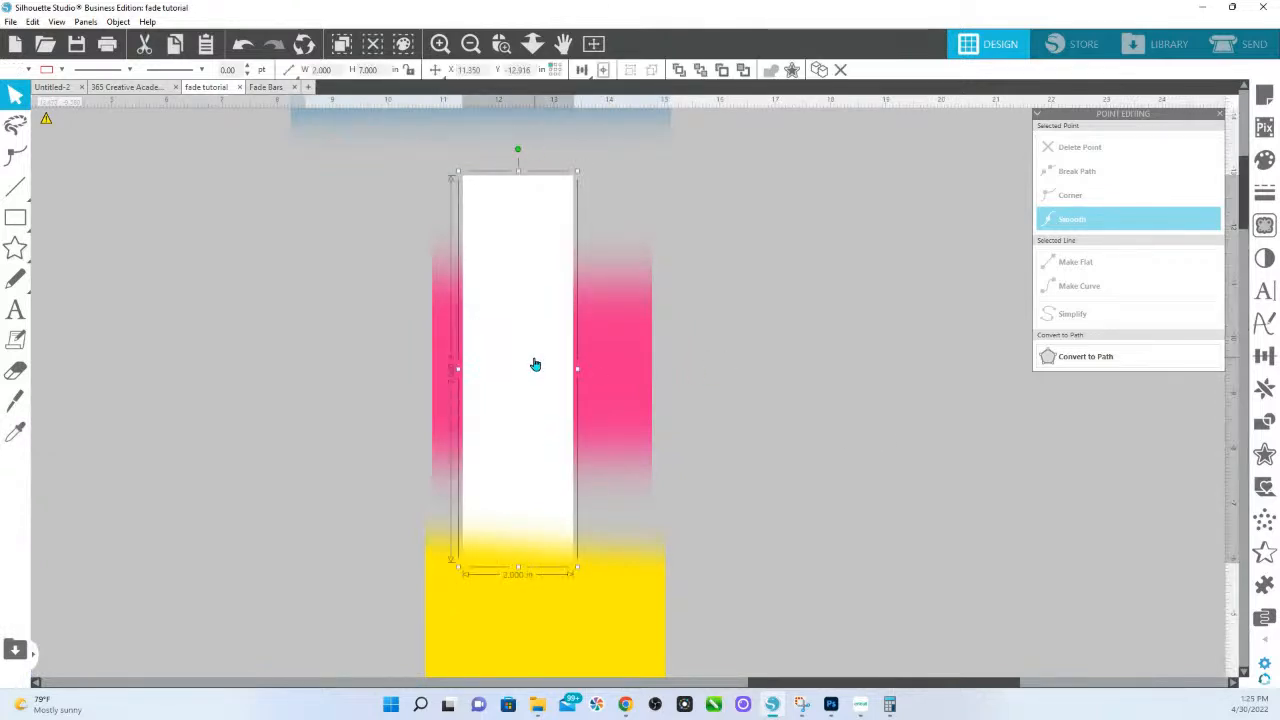
click(897, 334)
right_click(546, 313)
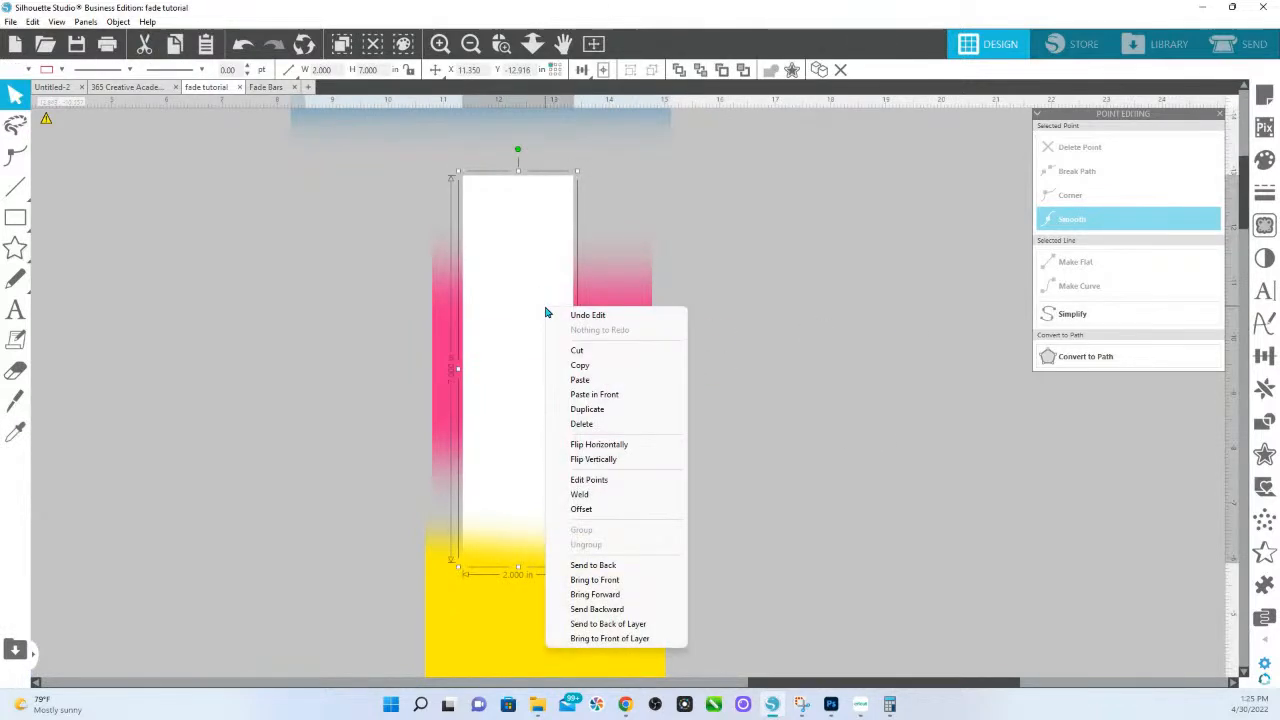
click(590, 365)
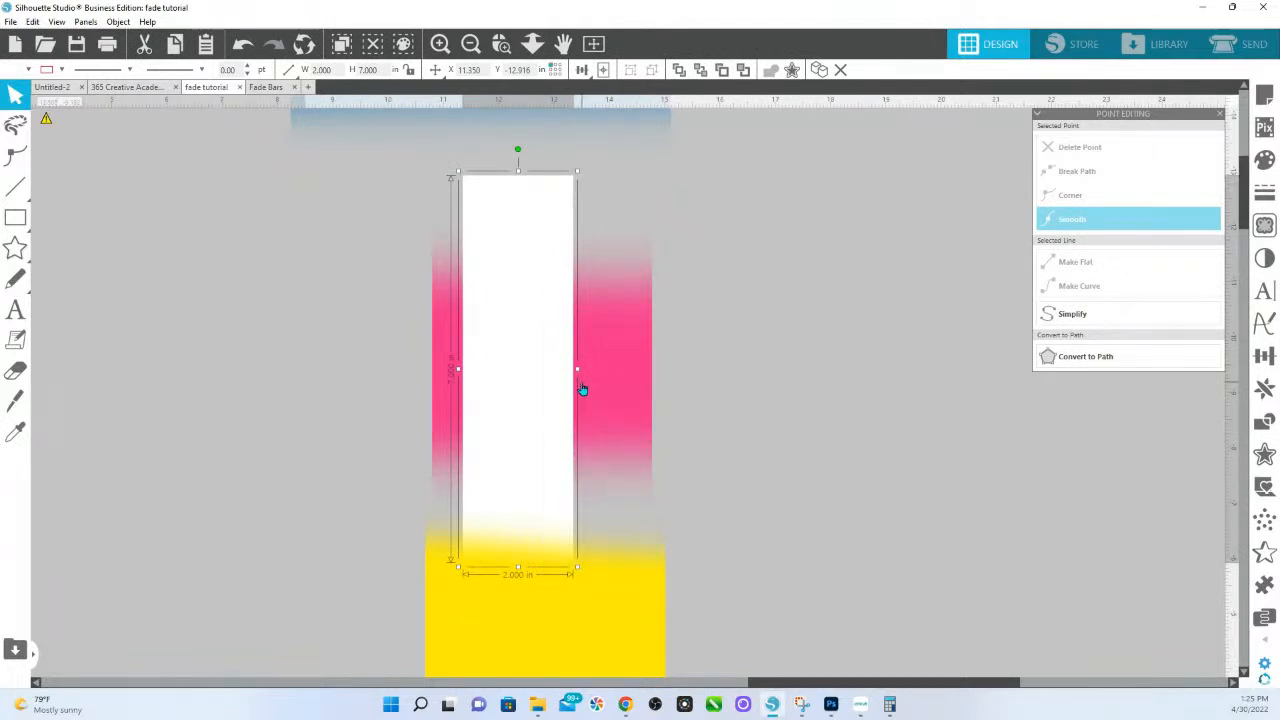
double_click(527, 340)
click(826, 363)
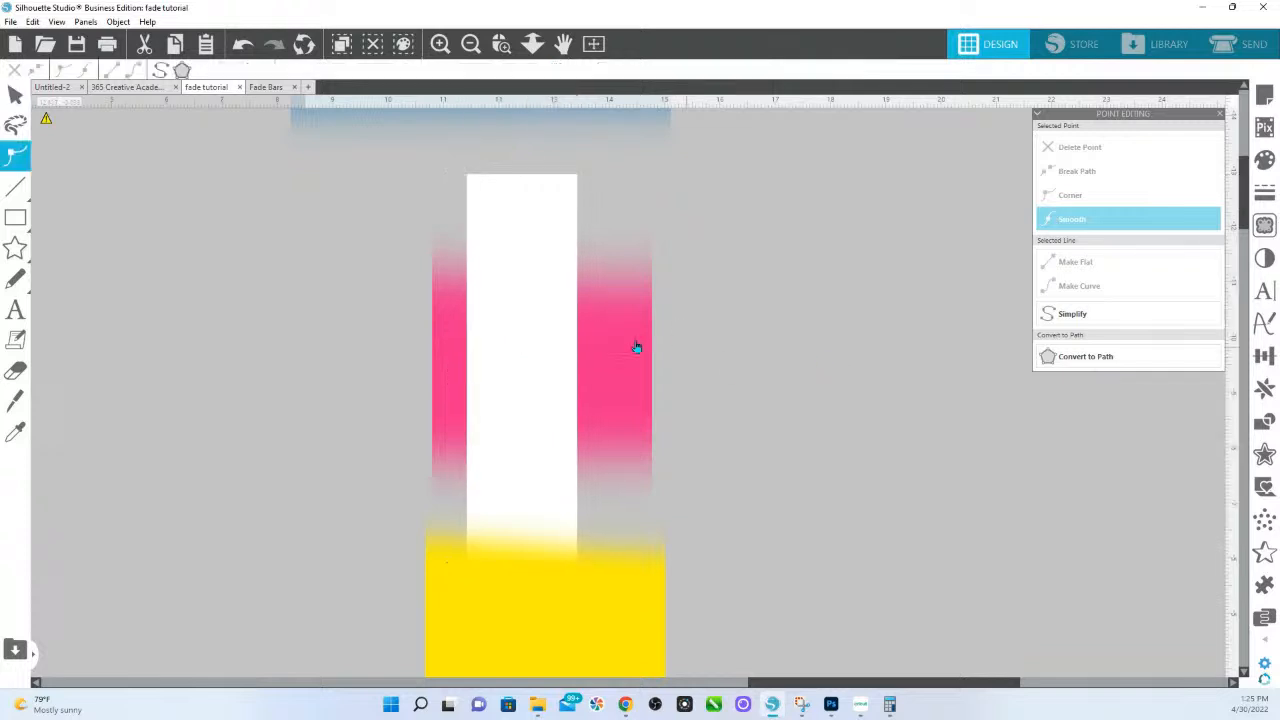
Step: Copy the white rectangle, paste the copy in front of it, and give the copy a transparent fill
click(534, 348)
right_click(535, 348)
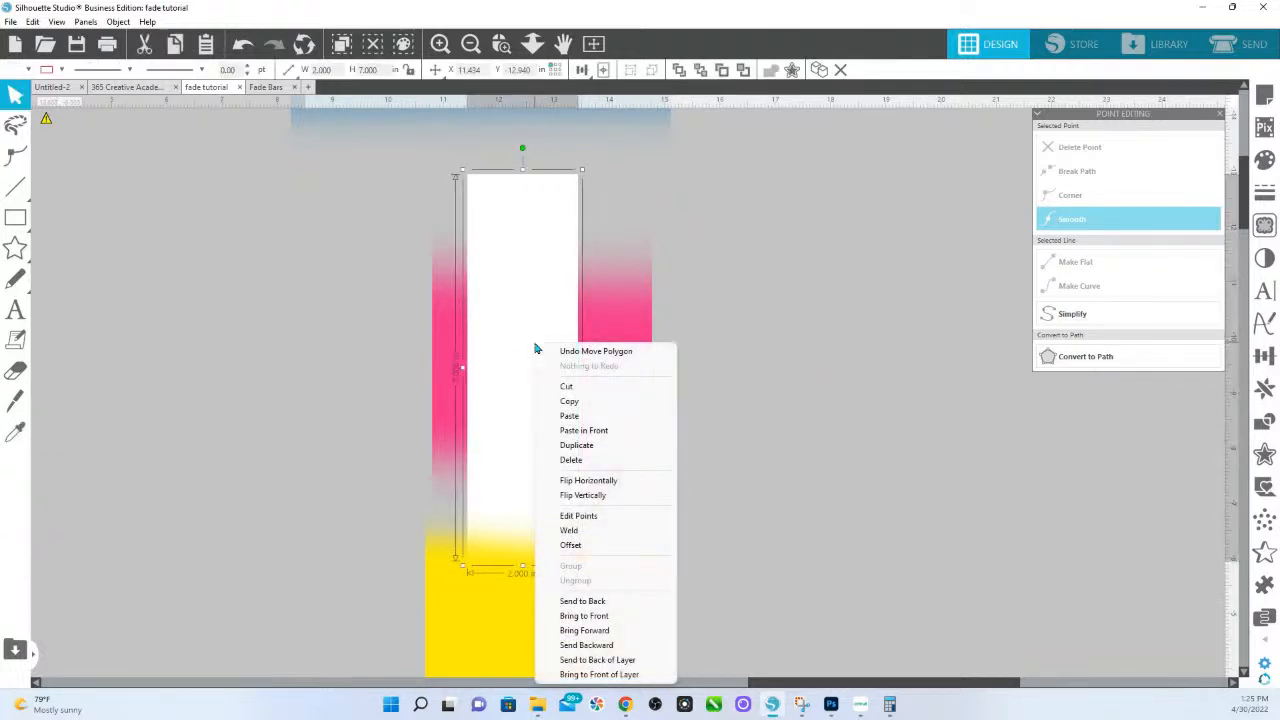
click(583, 401)
right_click(702, 356)
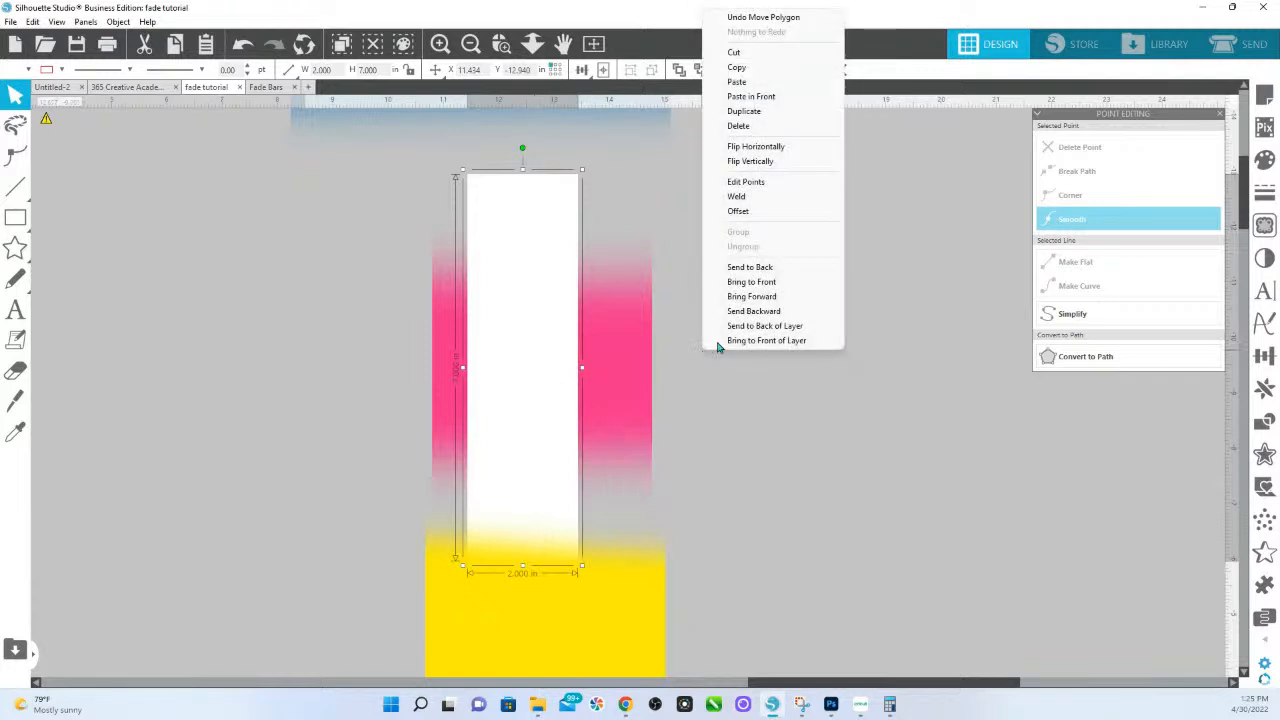
click(734, 100)
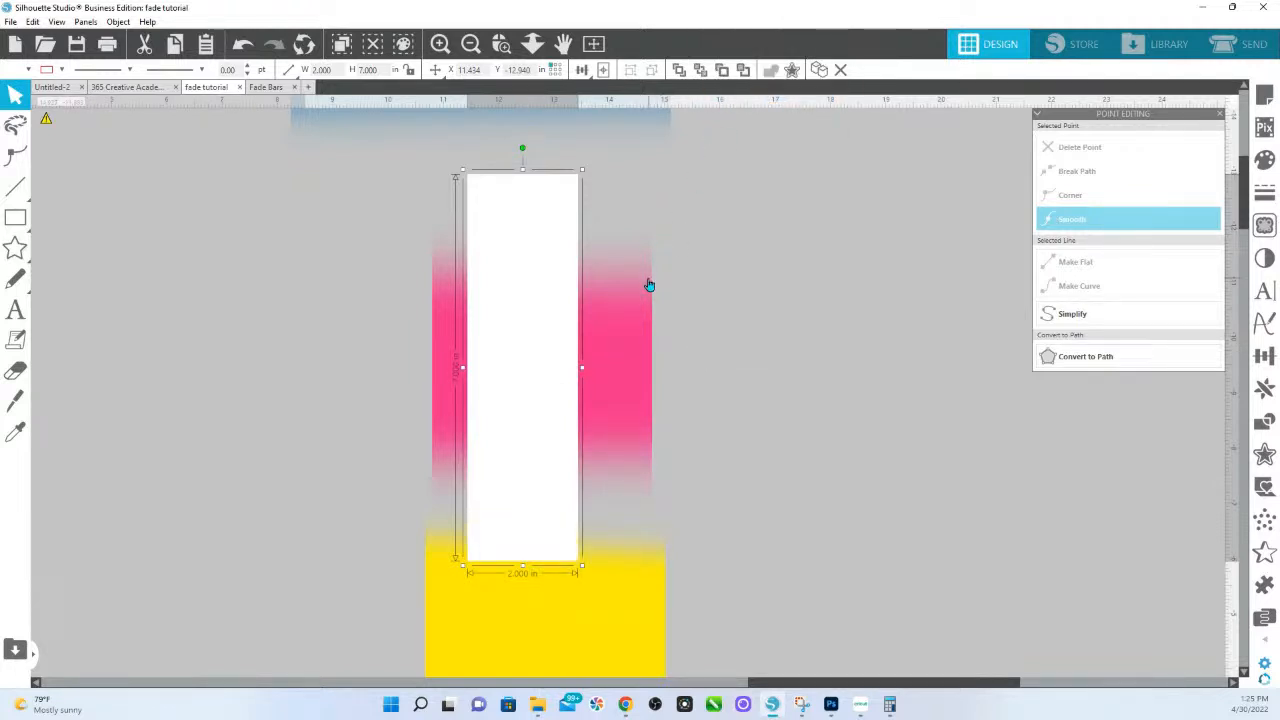
click(1265, 160)
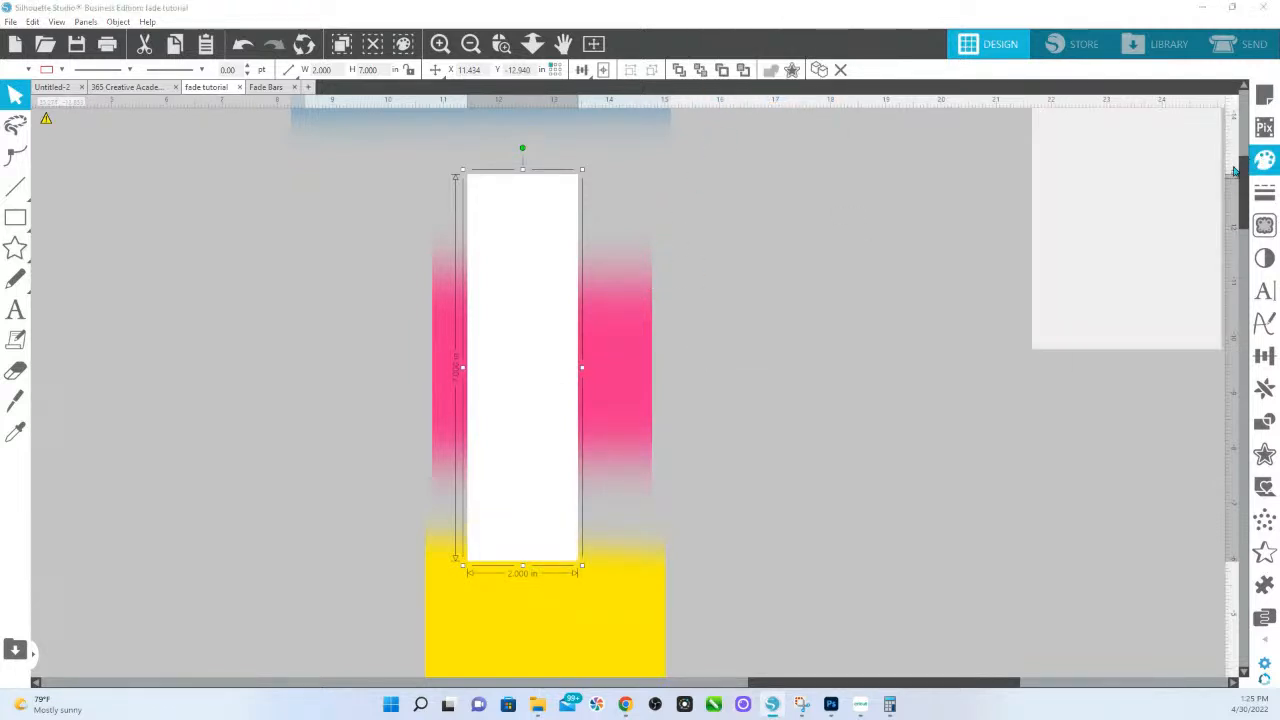
click(1054, 208)
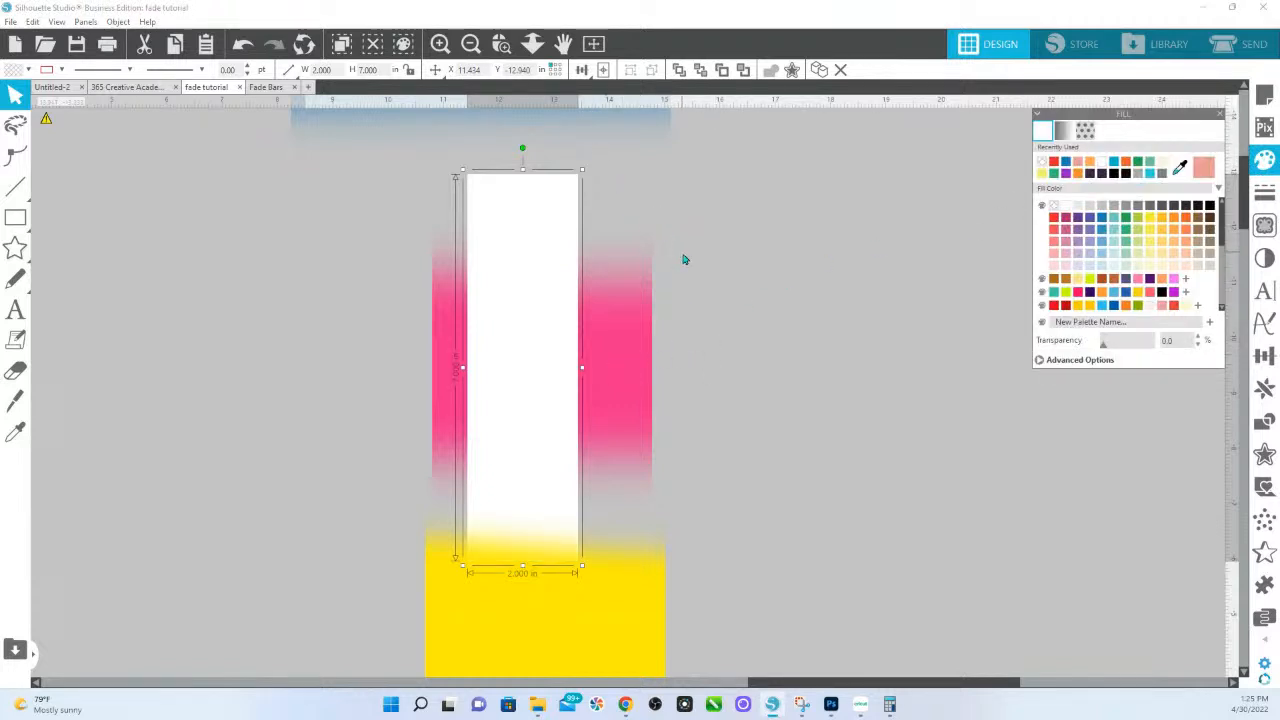
Step: Crop the pink bar to the transparent rectangle
key(i)
key(v)
click(637, 337)
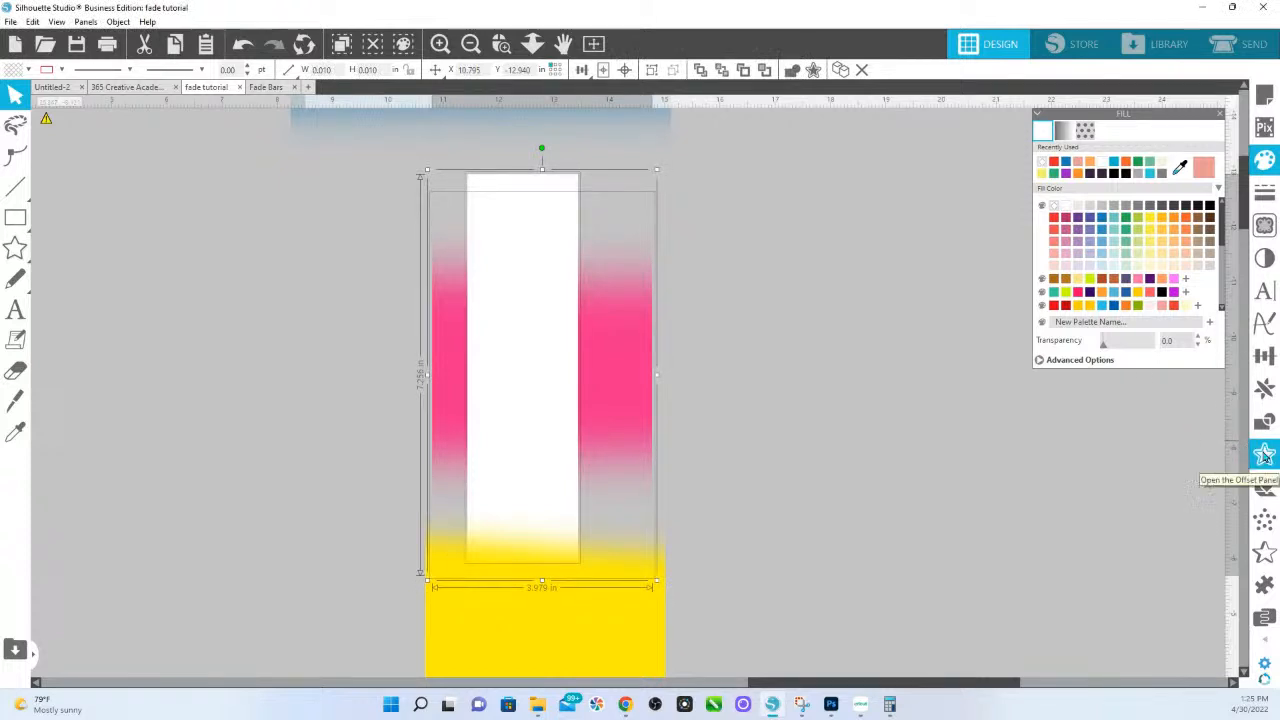
click(1265, 455)
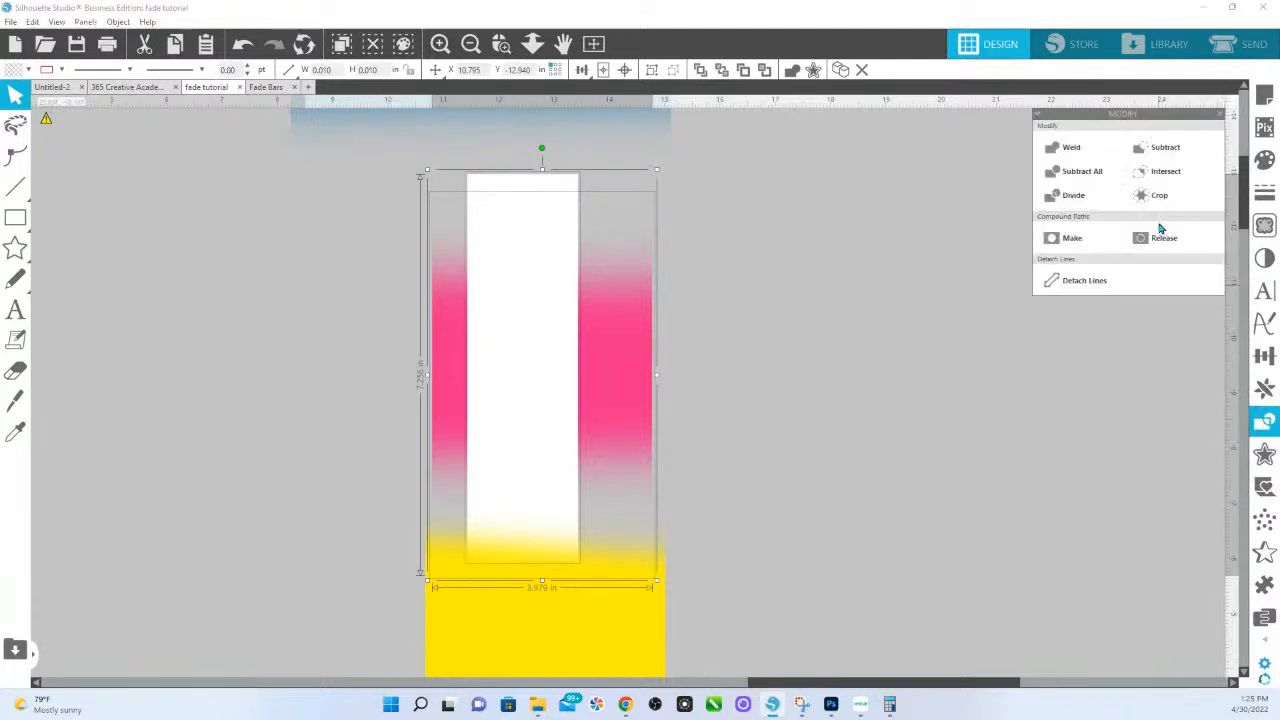
click(1155, 195)
Step: Move the yellow bar up to overlap the pink fade and crop it to the rectangle's outline
drag(618, 620, 603, 509)
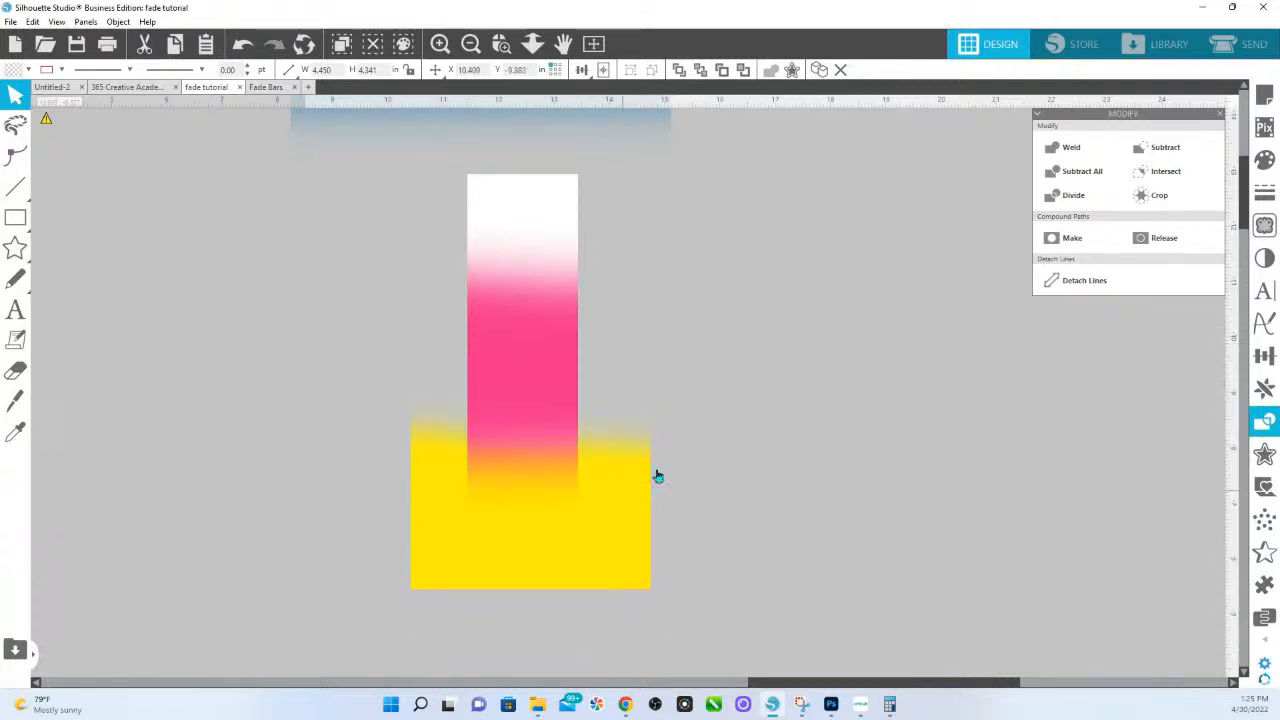
click(686, 431)
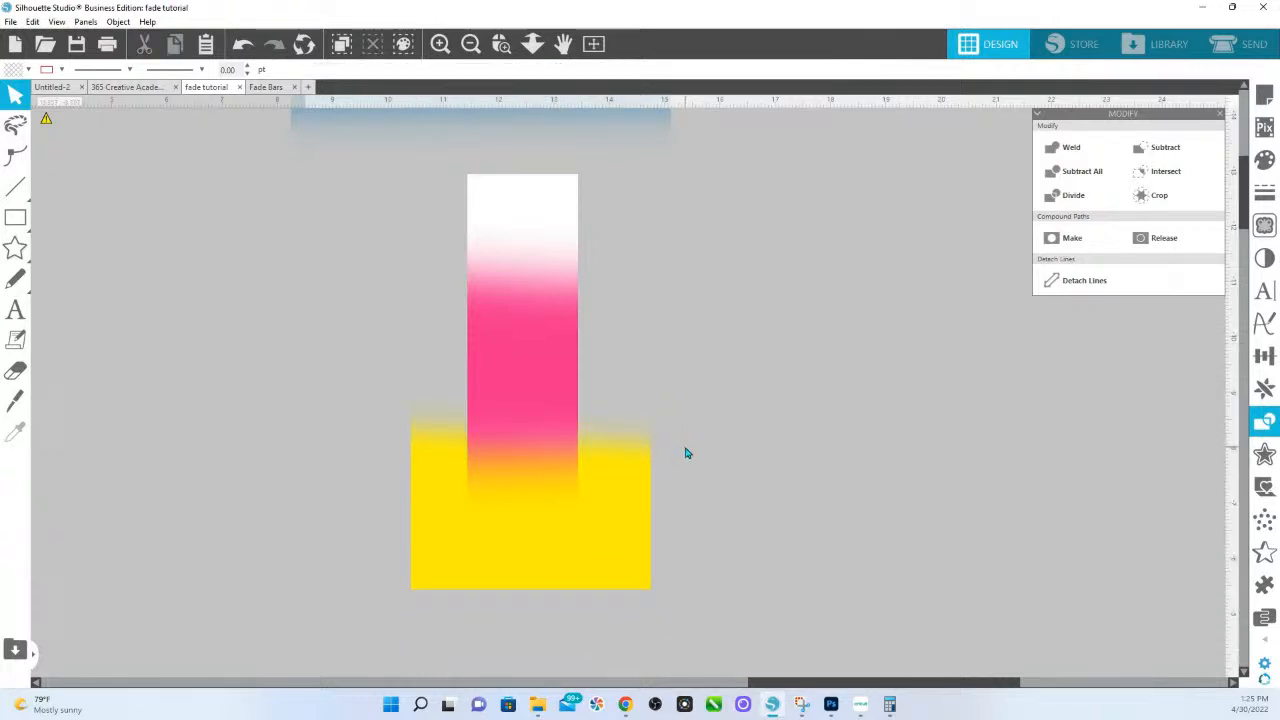
key(Tab)
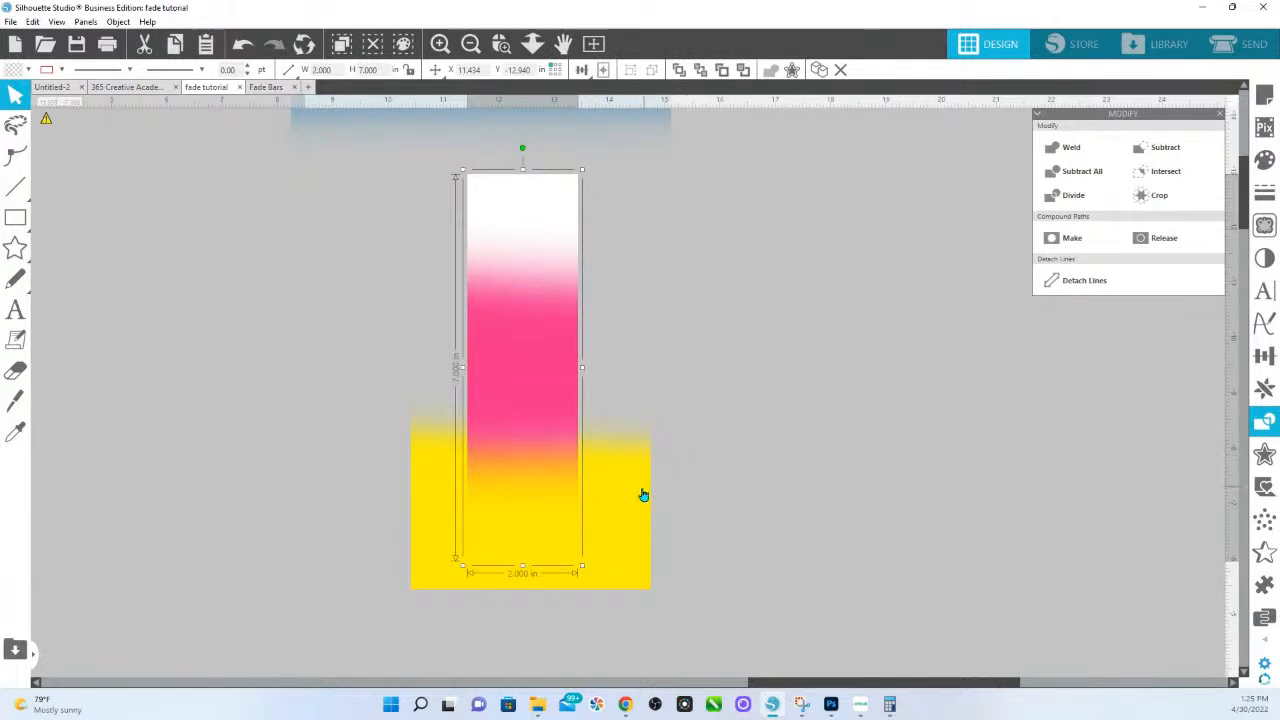
shift+click(634, 508)
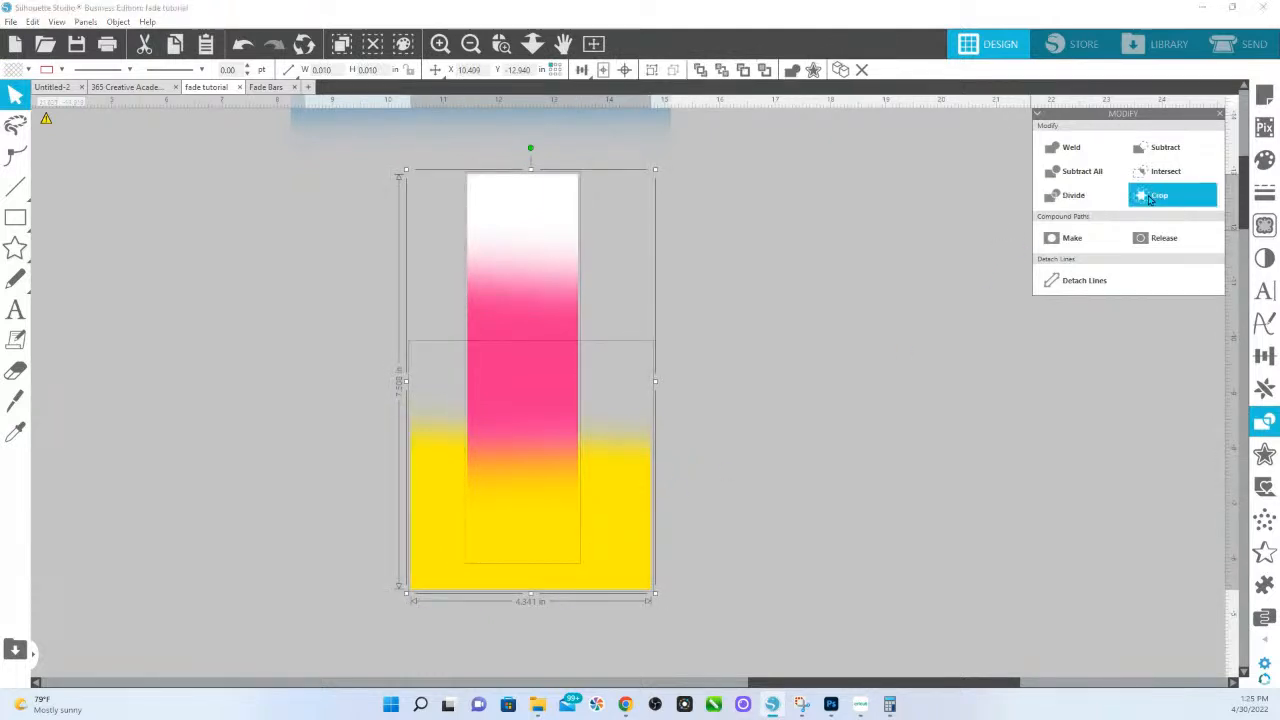
click(1157, 195)
Step: Move the blue bar down over the top of the strip and crop it to the rectangle's outline
drag(627, 144, 654, 340)
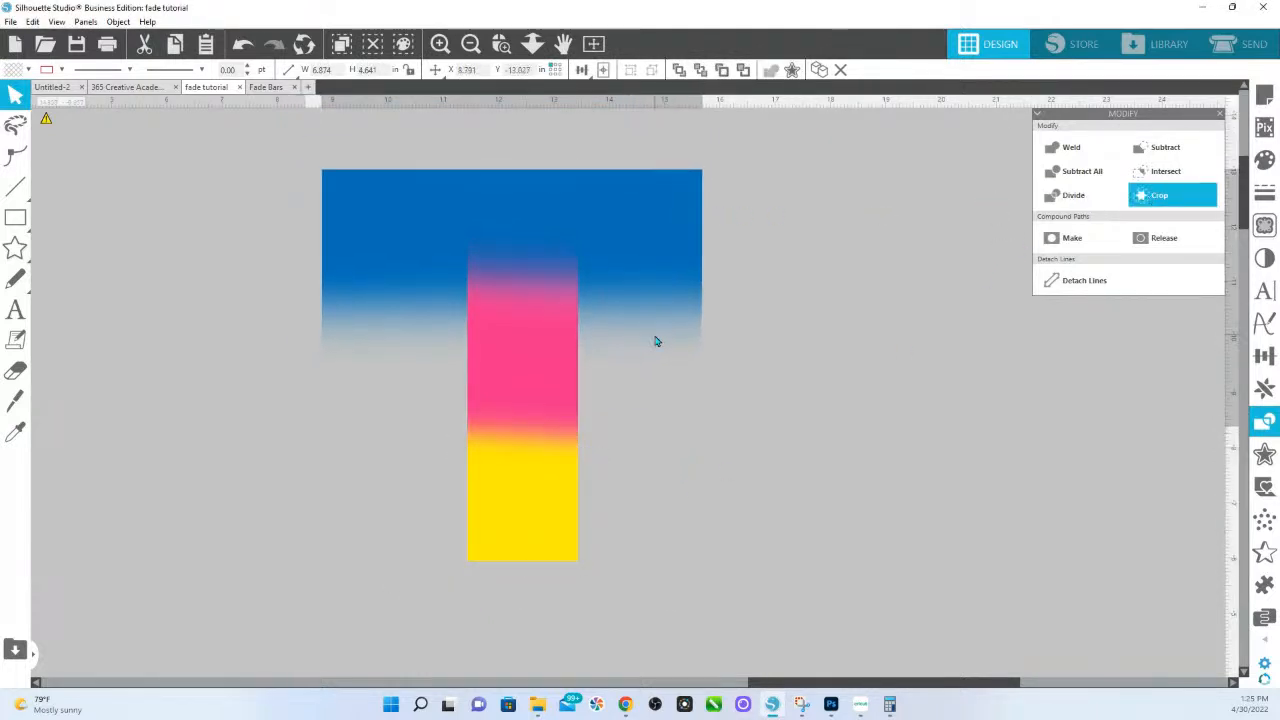
key(Tab)
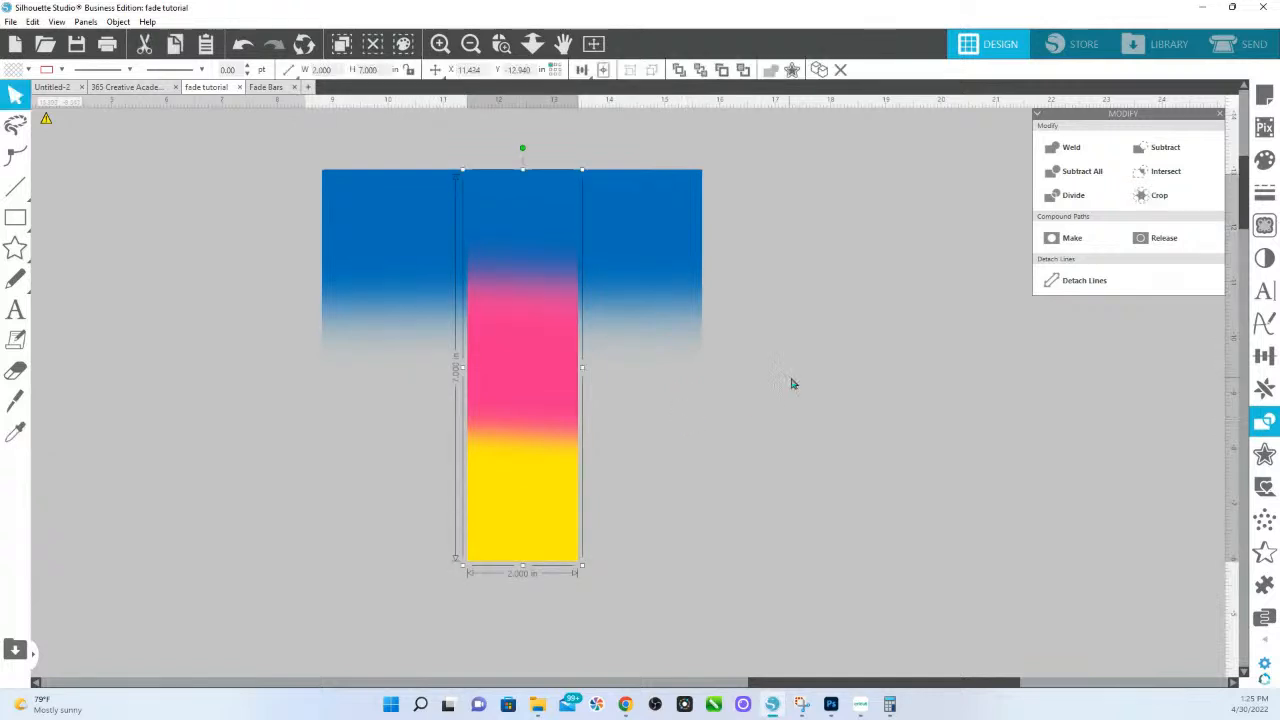
shift+click(653, 230)
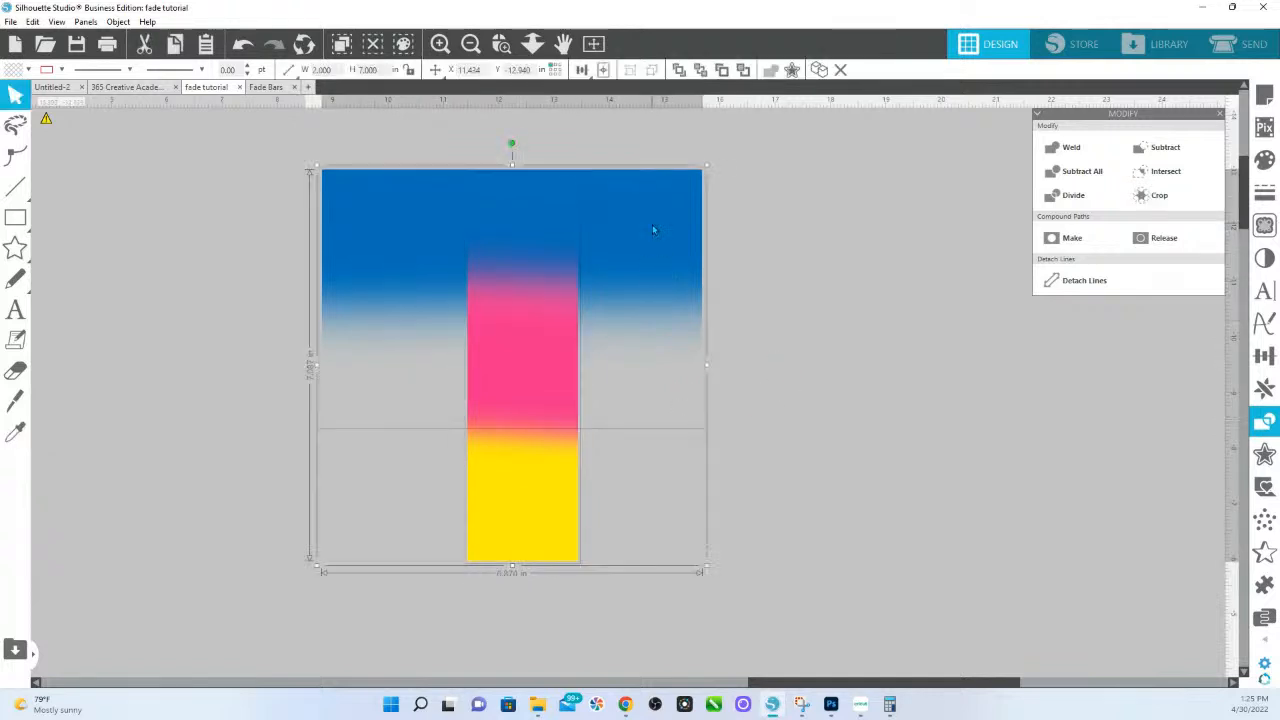
click(1155, 196)
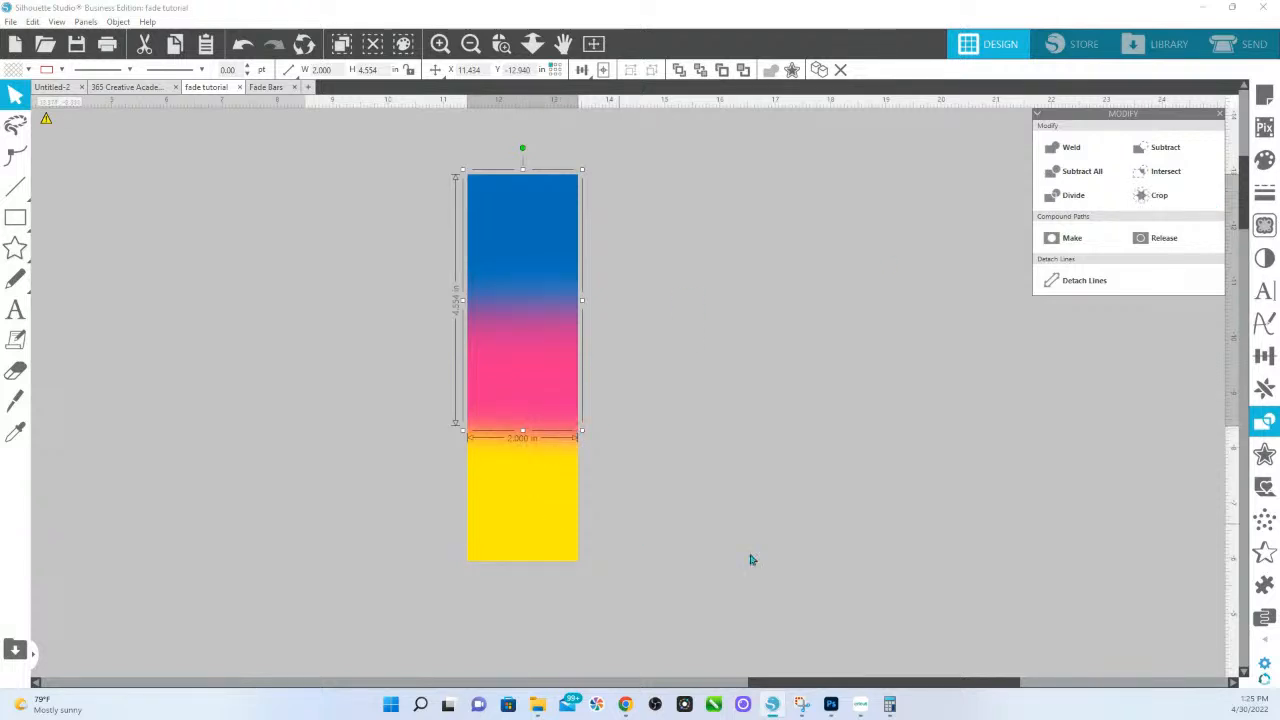
Step: Move the two faded black panels off the graduation stole and place the blurred cyan bar across its lower part
drag(125, 561, 1278, 431)
click(533, 44)
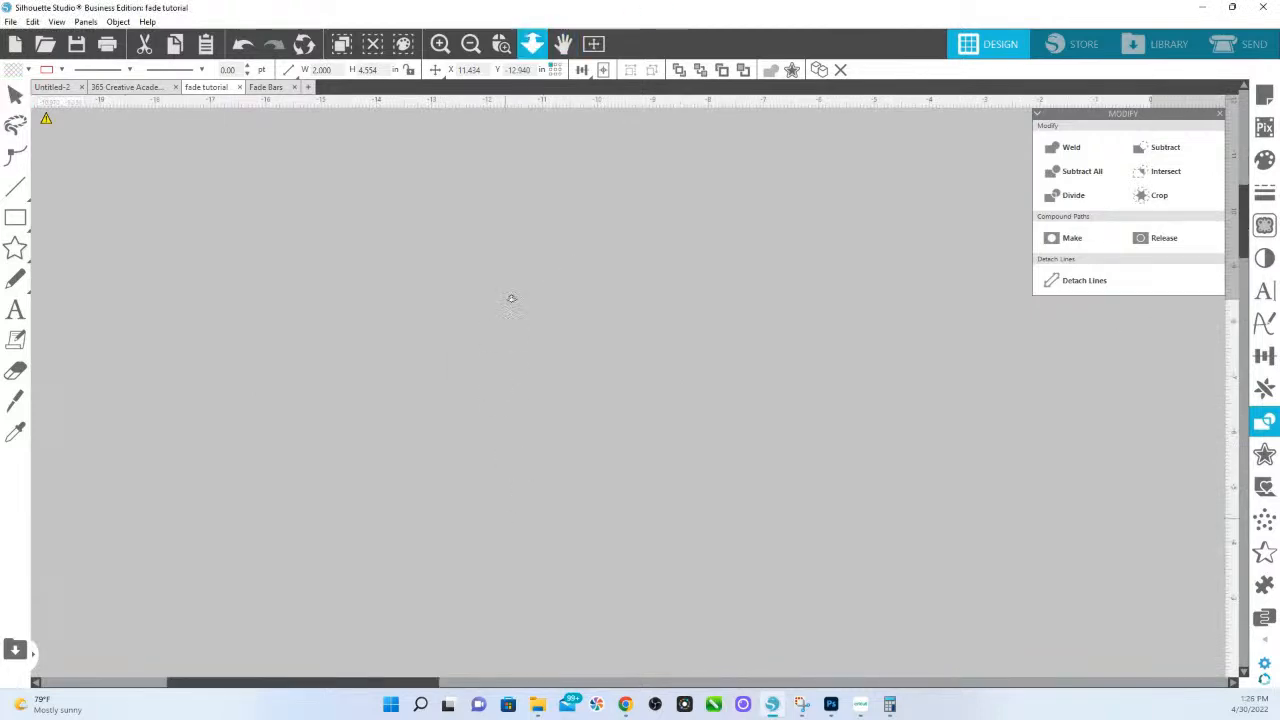
drag(510, 320, 510, 400)
drag(511, 221, 809, 642)
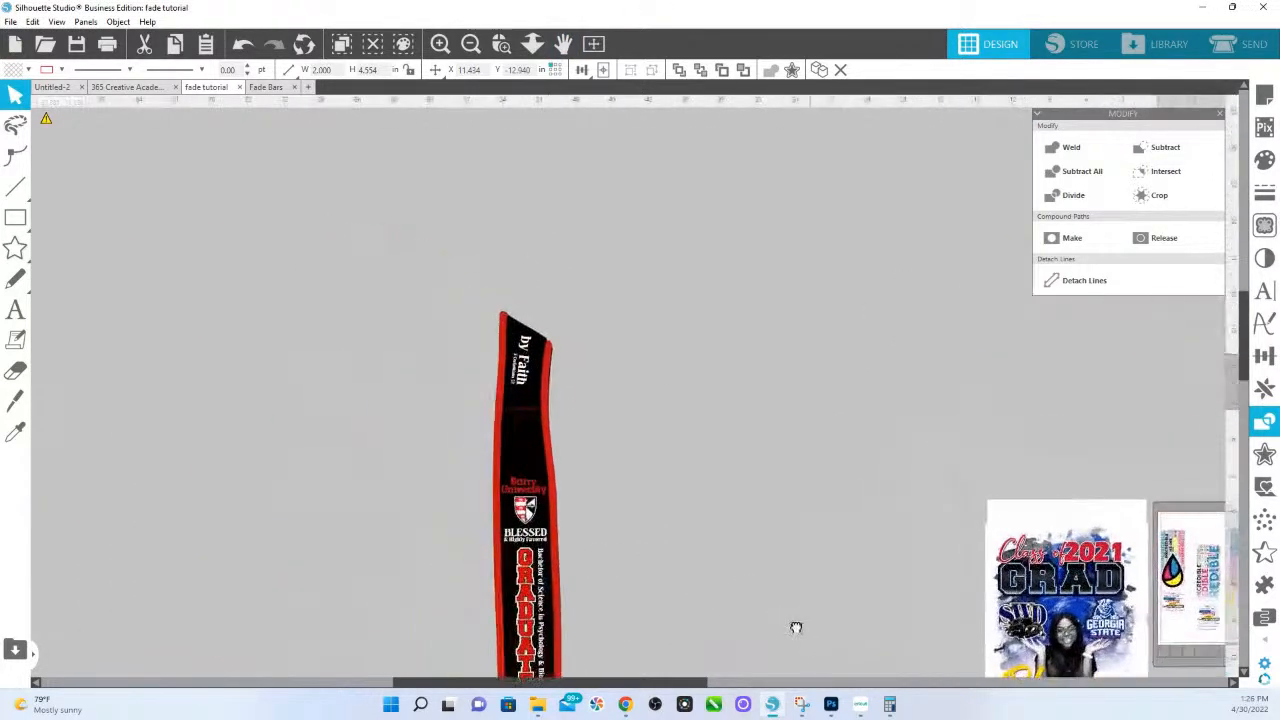
scroll(654, 480, down, 4)
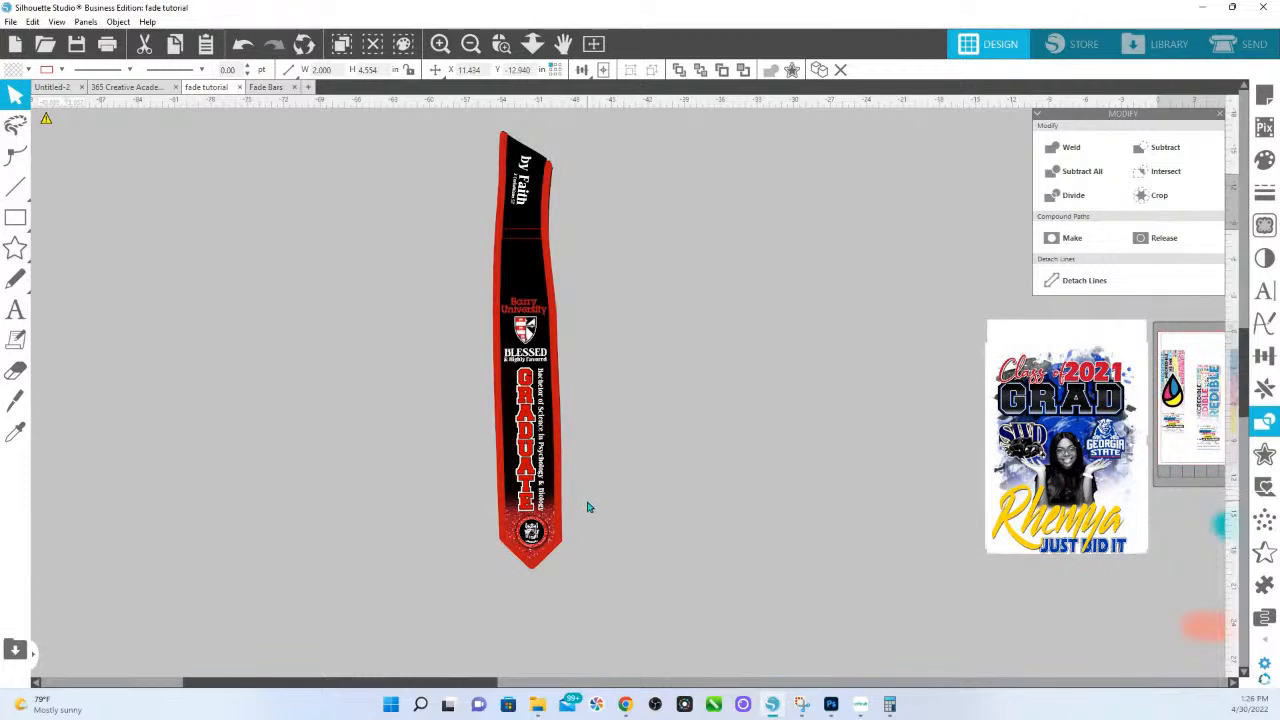
drag(522, 279, 303, 336)
drag(507, 437, 352, 430)
drag(1219, 529, 487, 494)
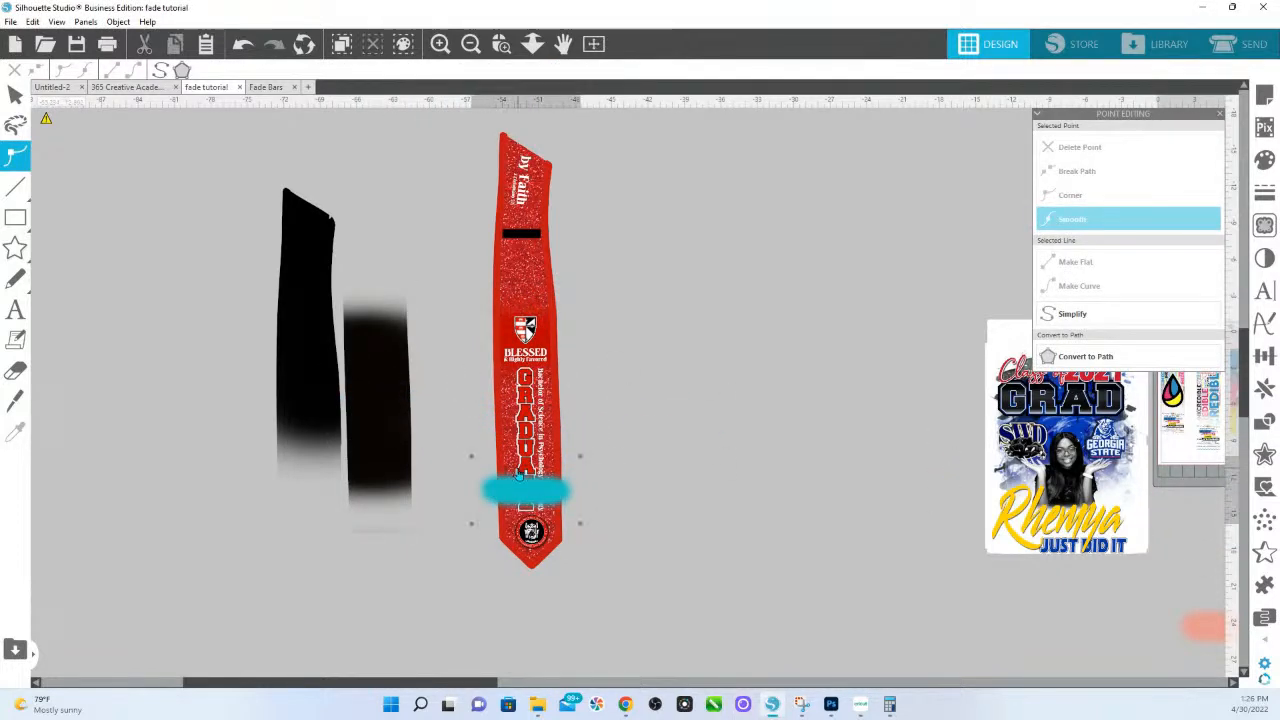
Step: Fill the stole's red border with orange
click(557, 420)
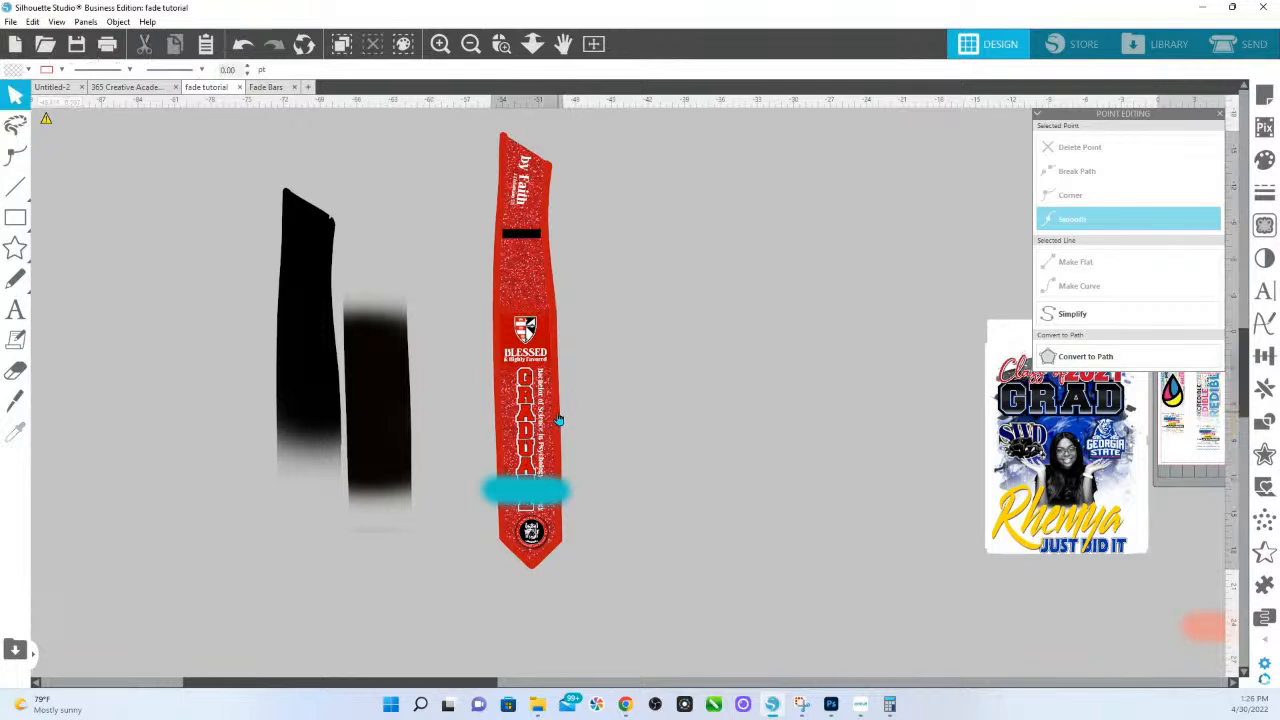
click(1265, 159)
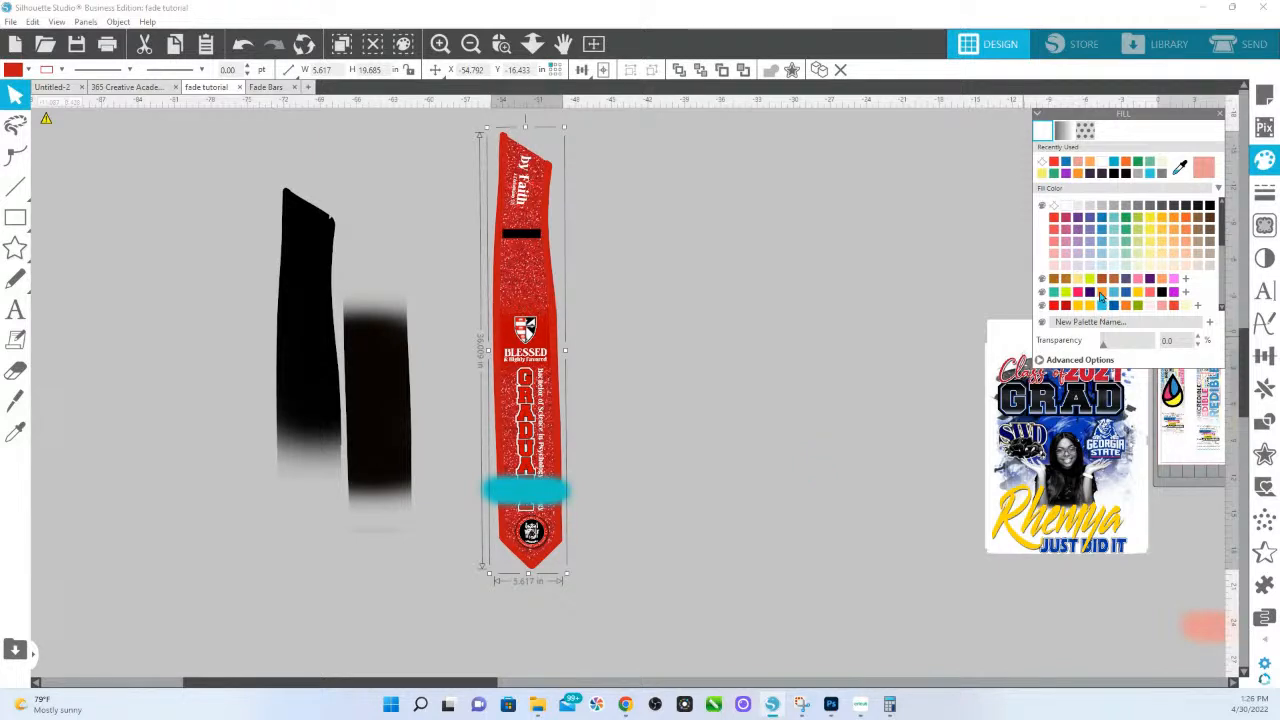
click(1093, 294)
click(1129, 305)
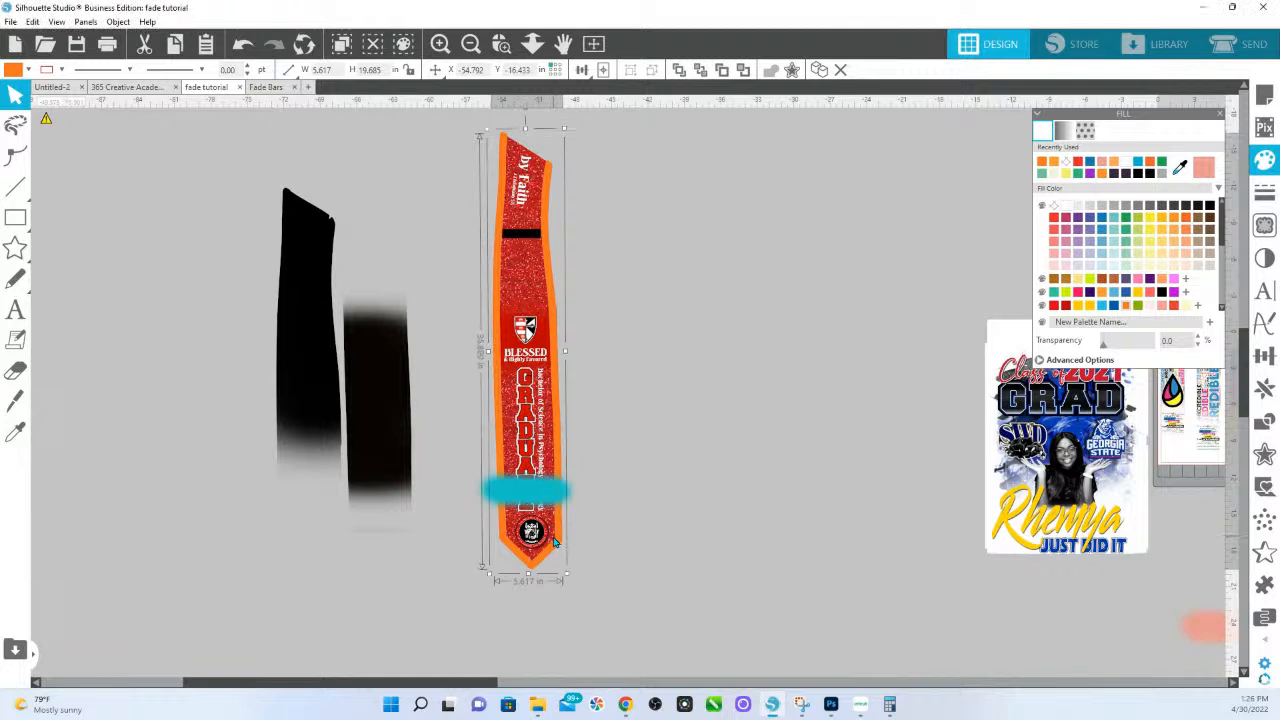
Step: Colorize the stole's red glitter layer with a hue of 6.0
click(1265, 258)
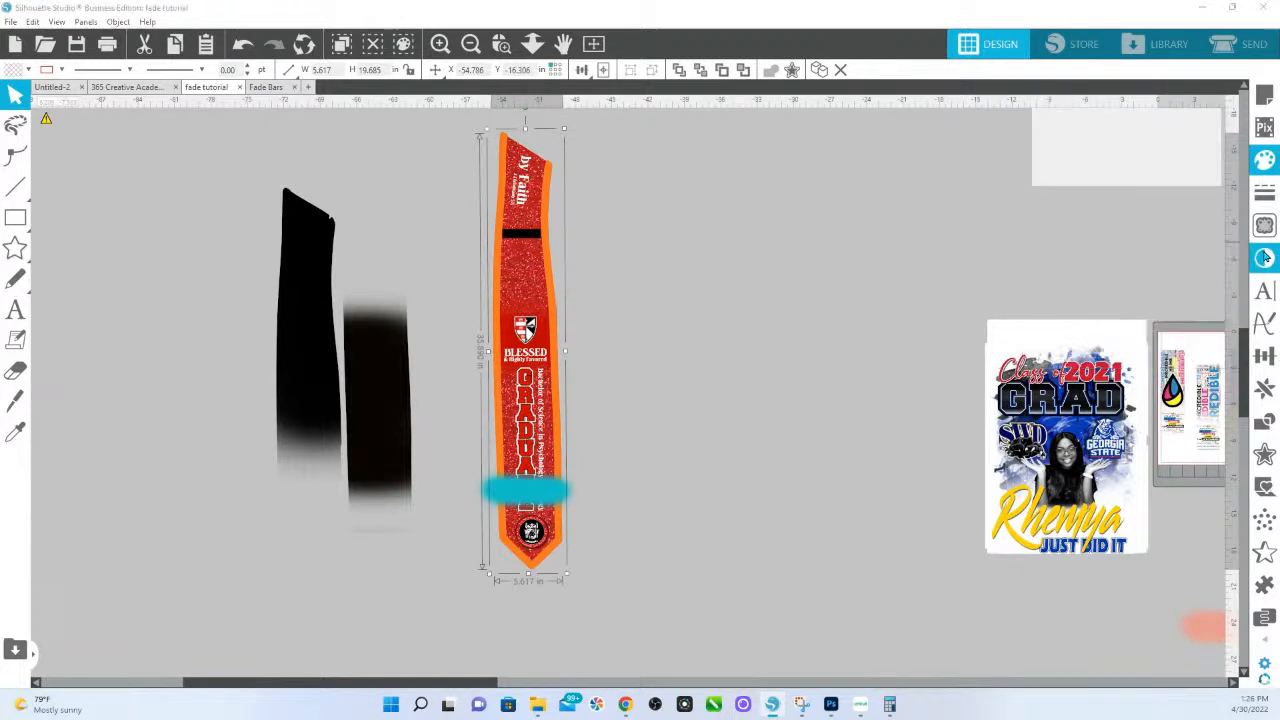
click(1064, 133)
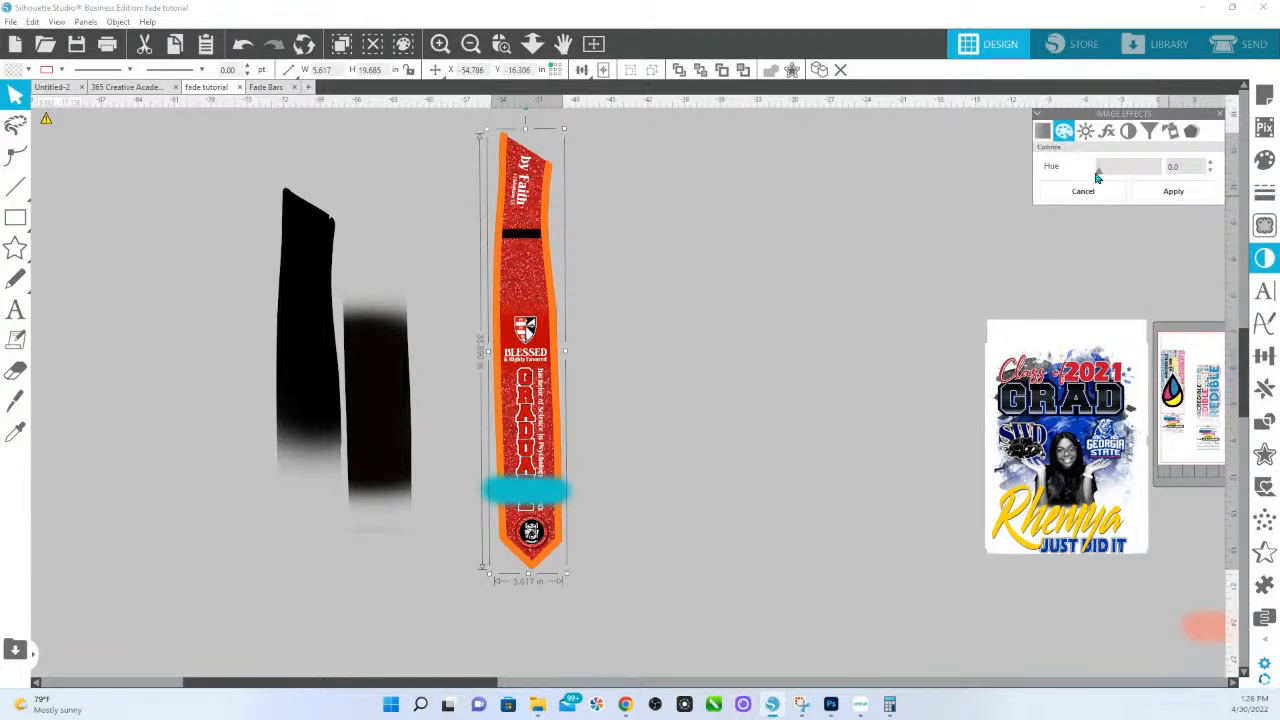
mouse_move(1101, 177)
mouse_down()
mouse_move(1115, 175)
mouse_move(1103, 175)
mouse_up()
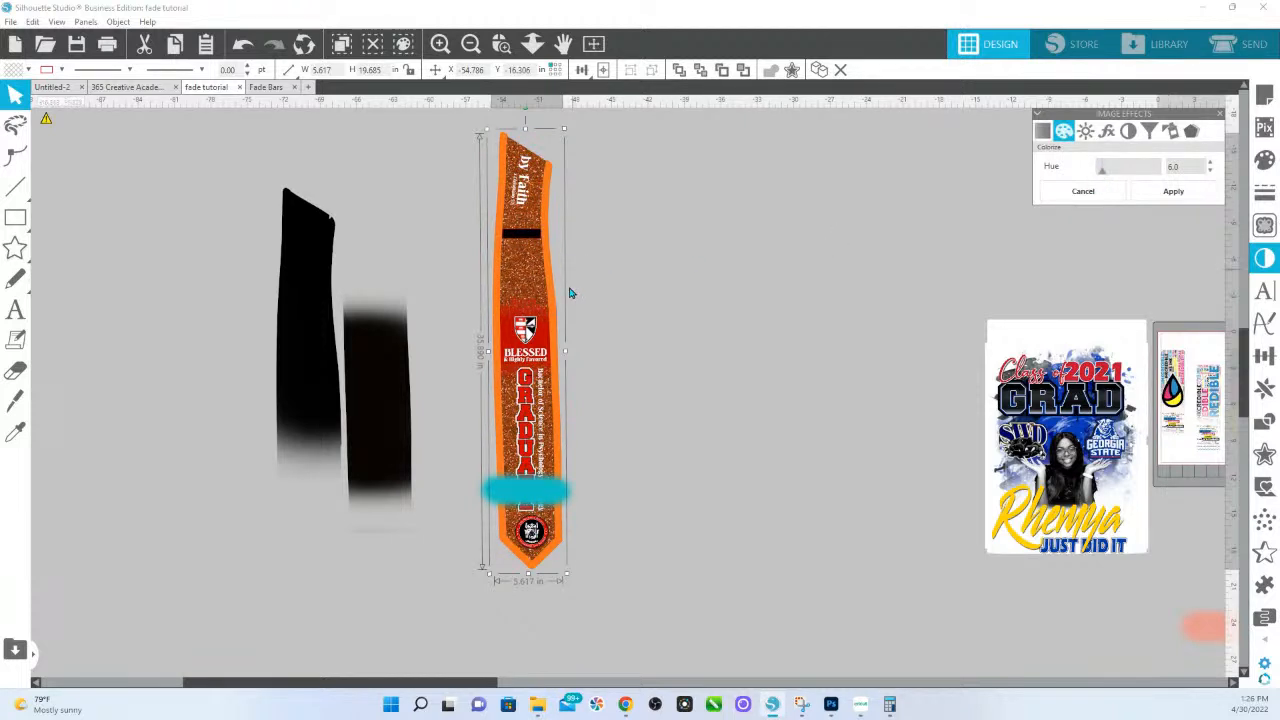
Step: Fill the stole's border with a brown sampled from the glitter, resampling for a lighter shade
click(558, 316)
click(501, 43)
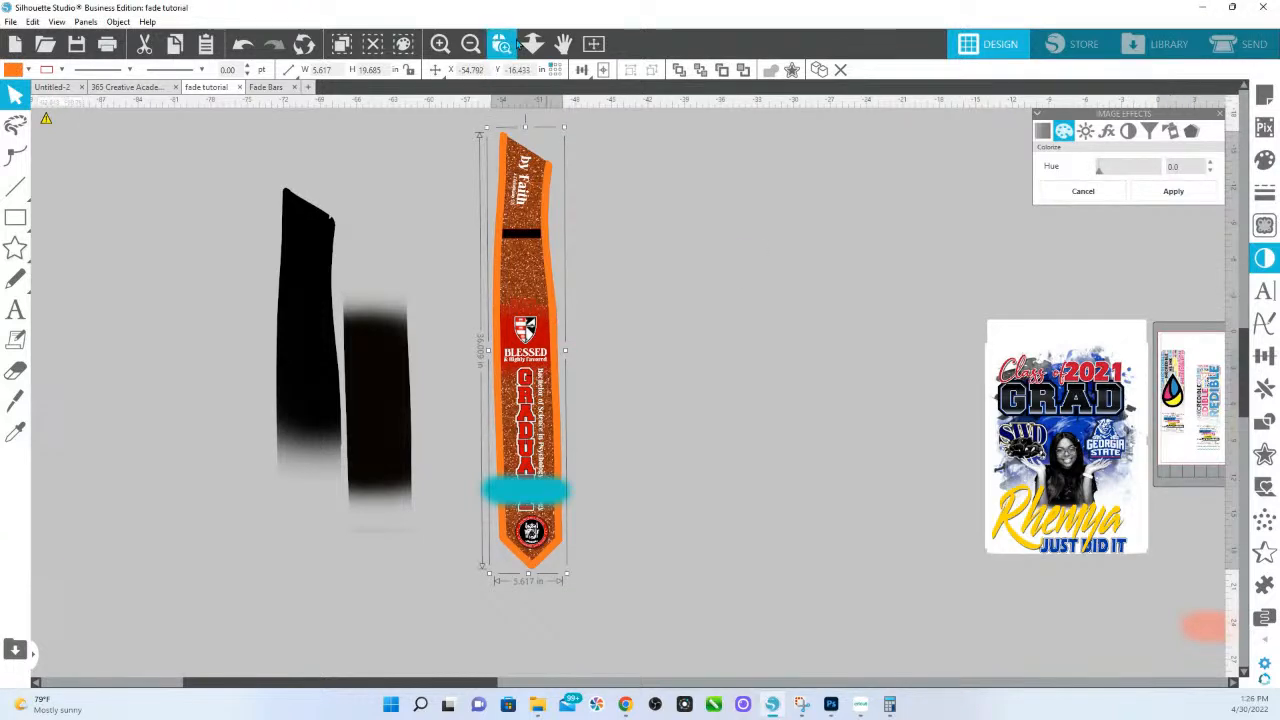
drag(560, 282, 640, 337)
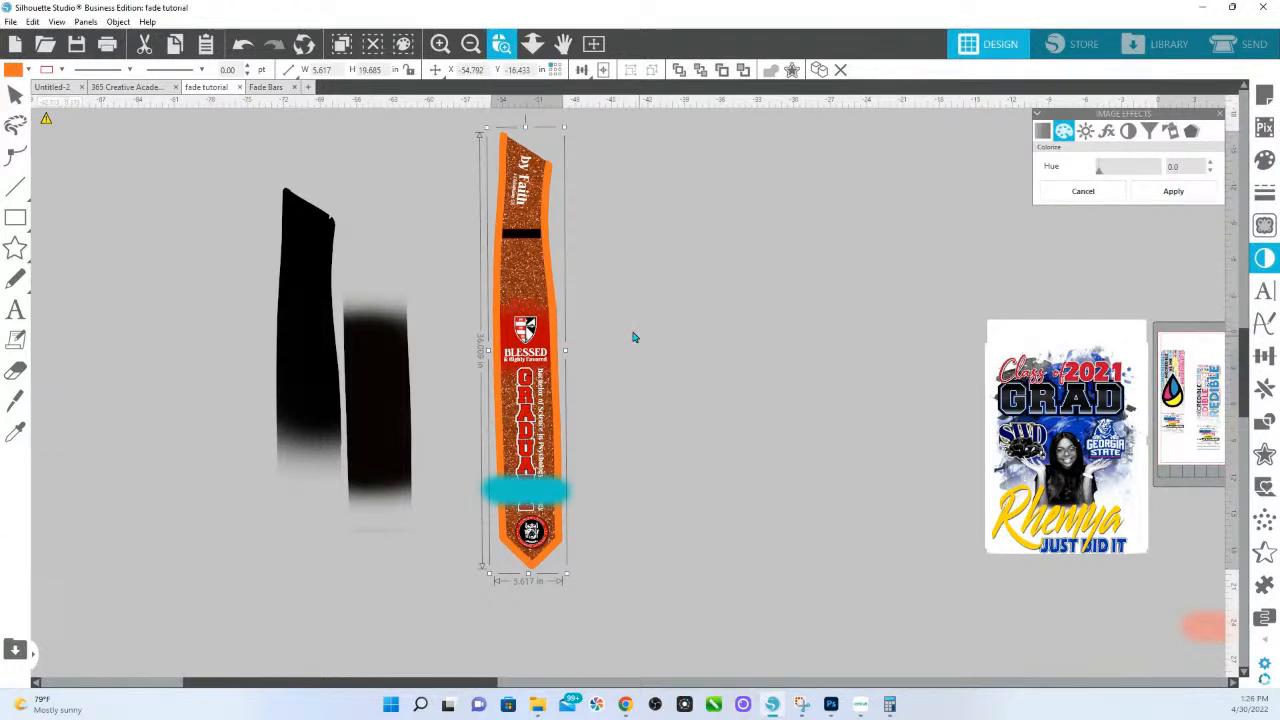
click(1264, 160)
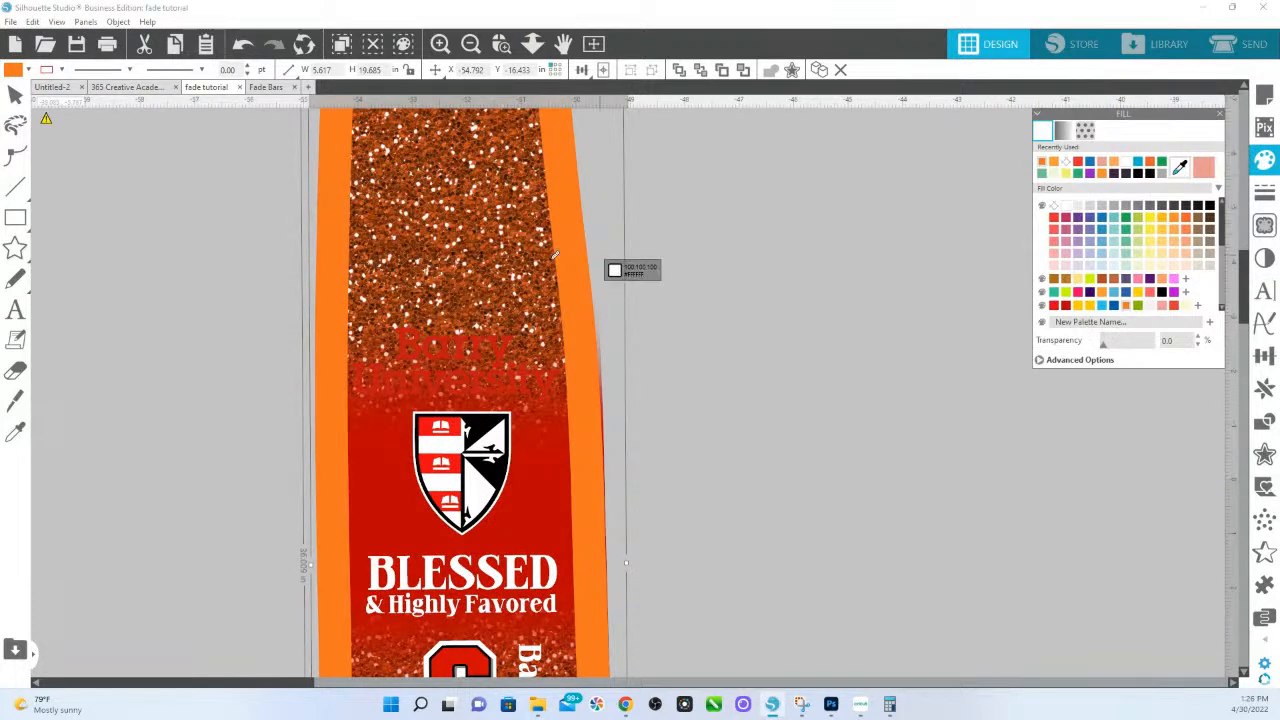
click(513, 241)
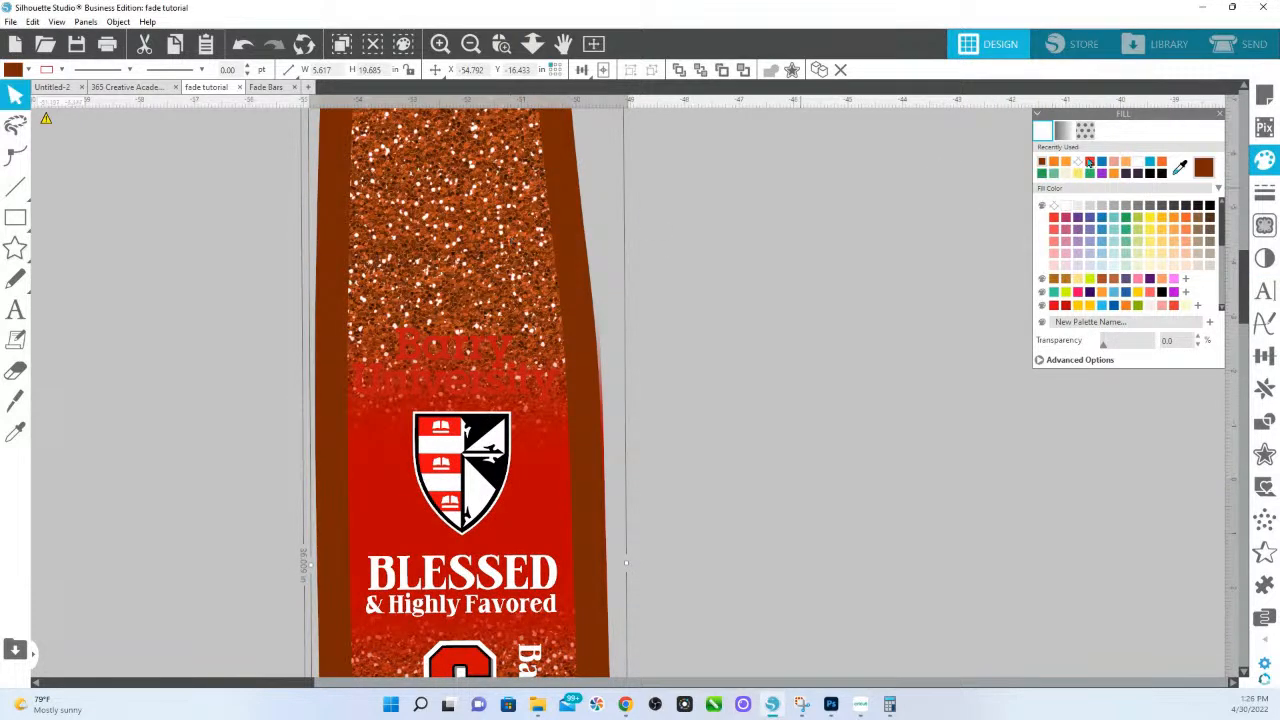
click(1179, 167)
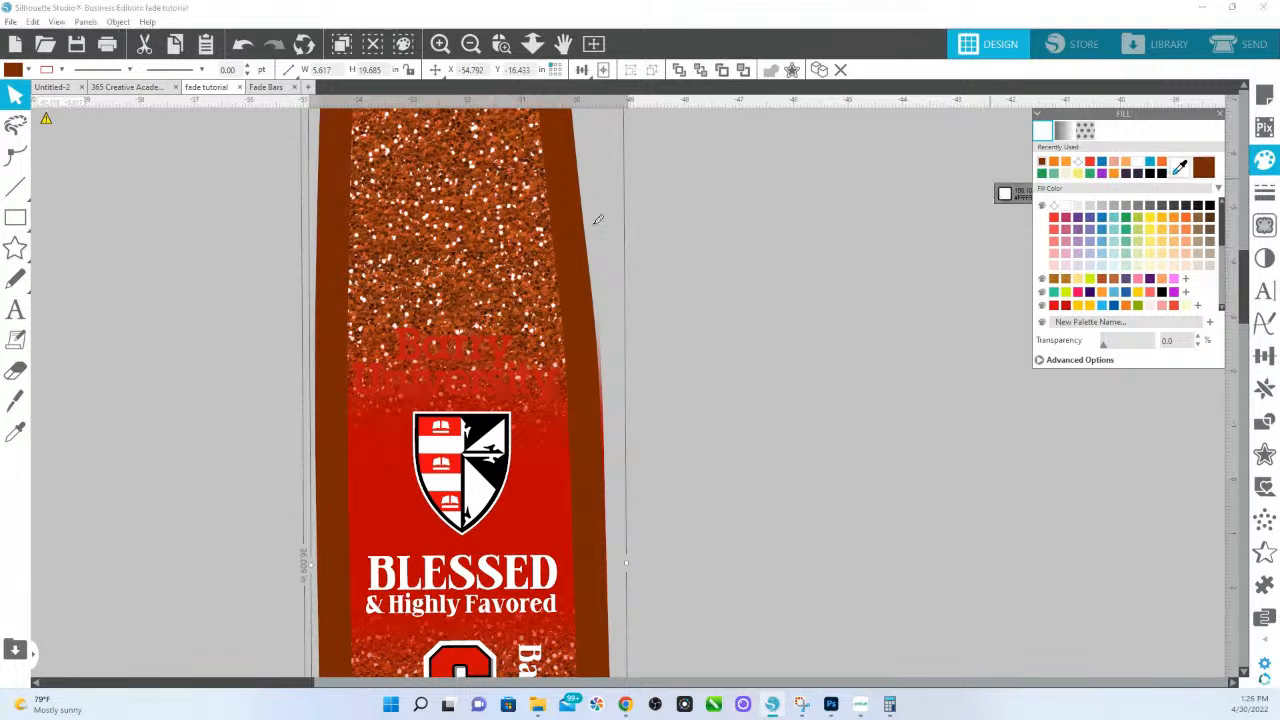
click(509, 236)
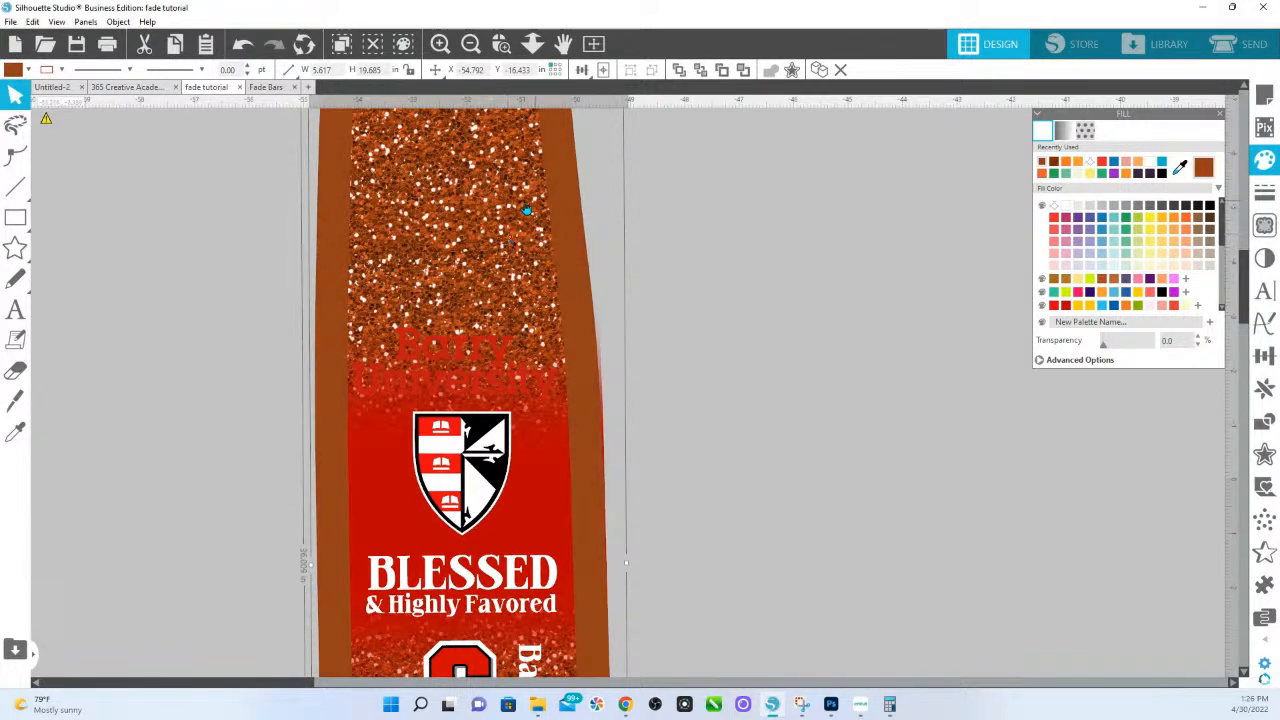
Step: Shift the hue of the stole's glitter layer further toward golden orange with the Colorize effect
click(515, 208)
click(522, 155)
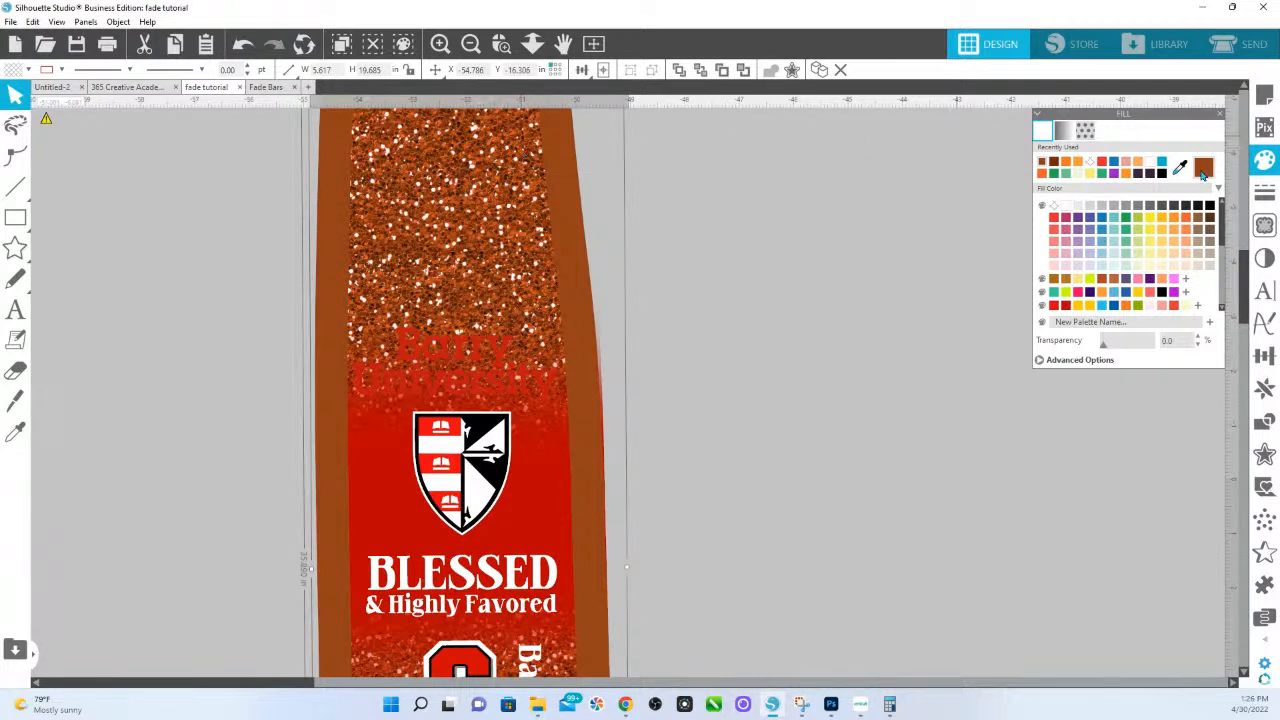
click(1265, 258)
click(1066, 138)
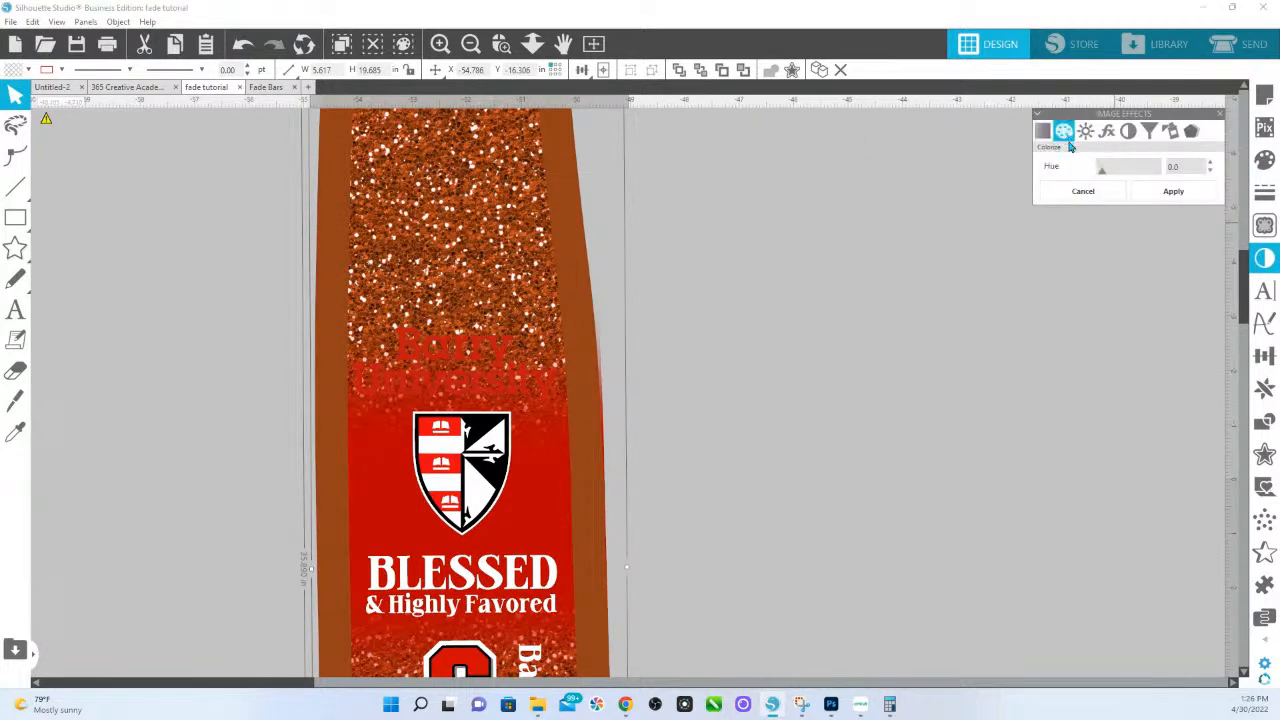
drag(1105, 174, 1104, 174)
mouse_move(1106, 174)
mouse_down()
mouse_move(1163, 172)
mouse_move(1105, 174)
mouse_up()
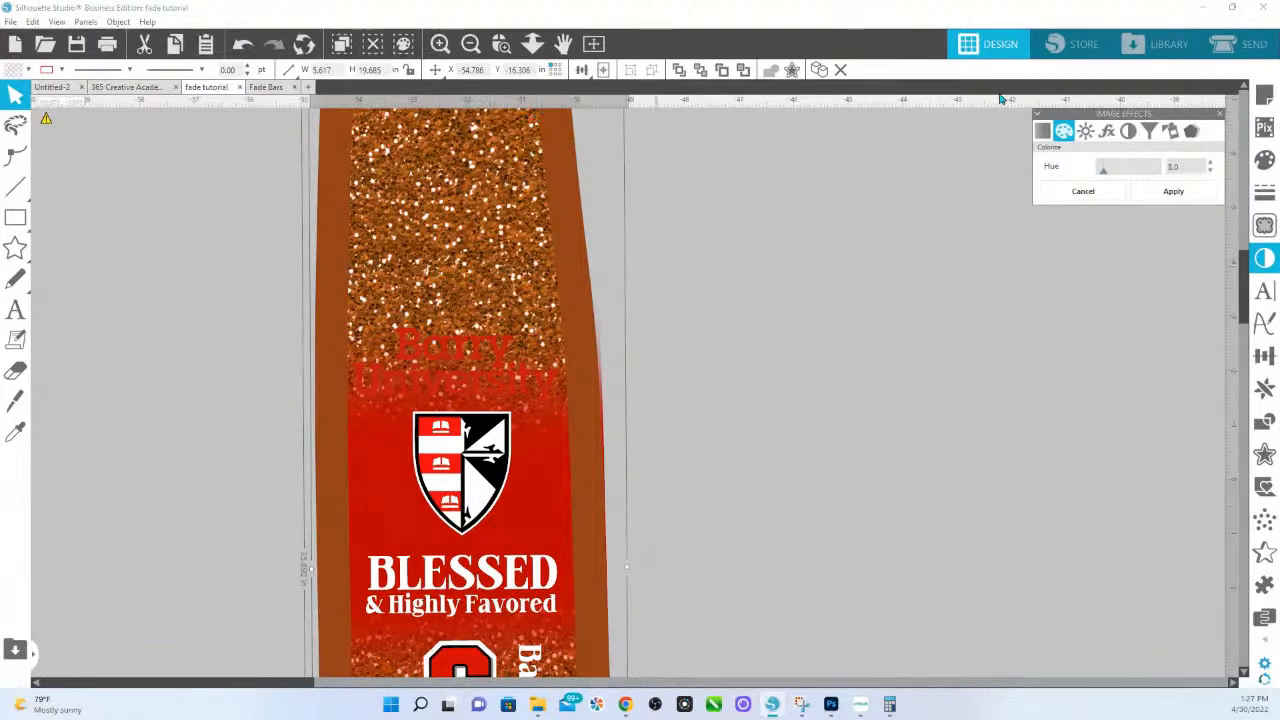
Step: Fill the stole's border with a bright orange sampled from the recolored glitter
click(1264, 160)
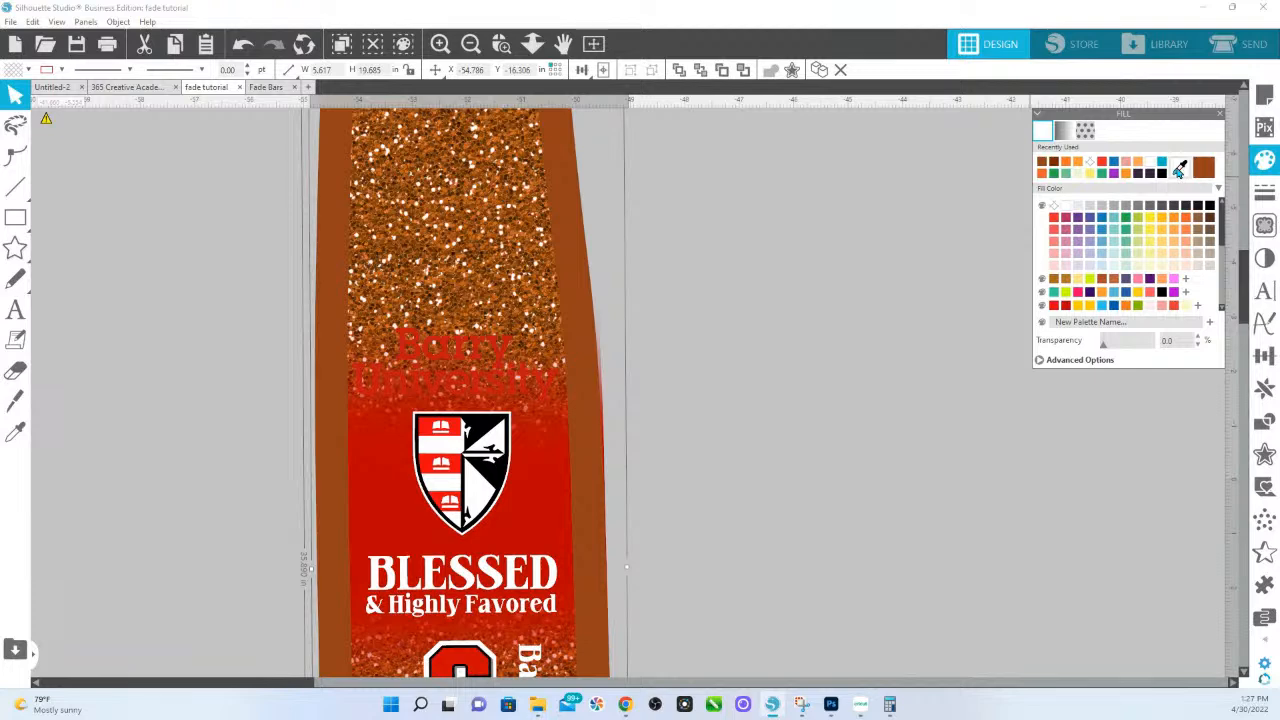
click(1180, 169)
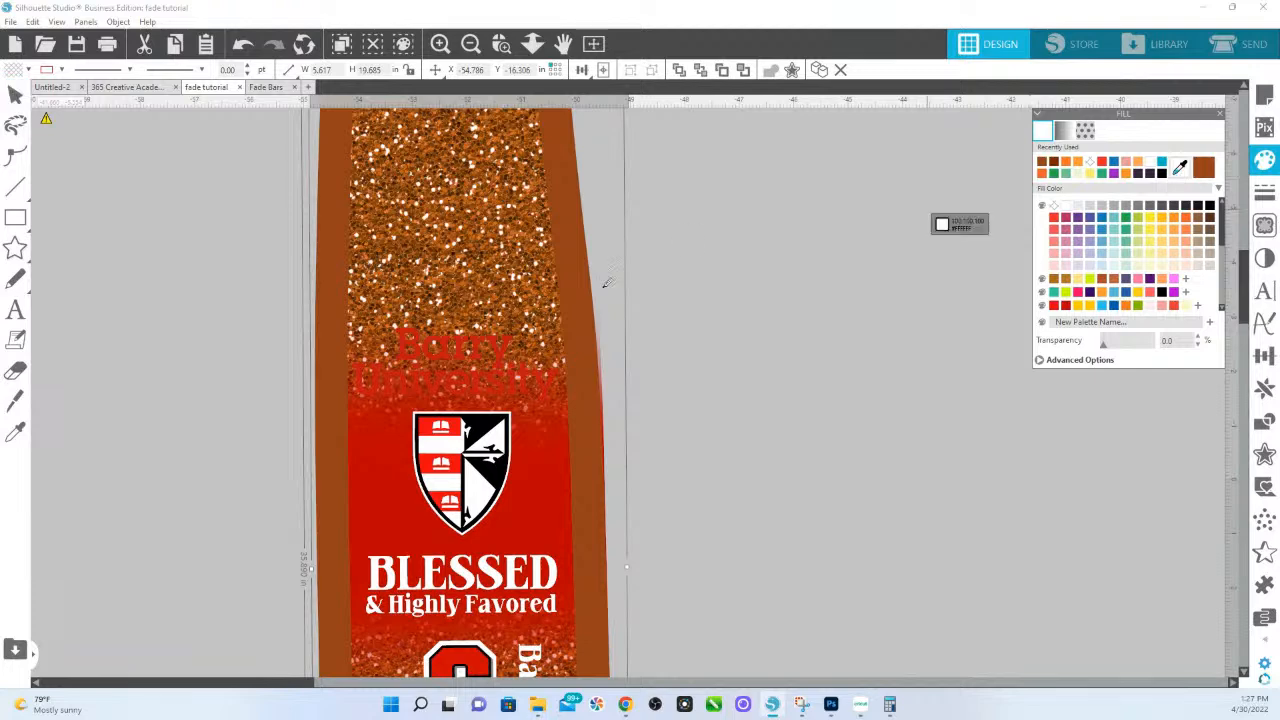
click(508, 240)
key(ctrl+z)
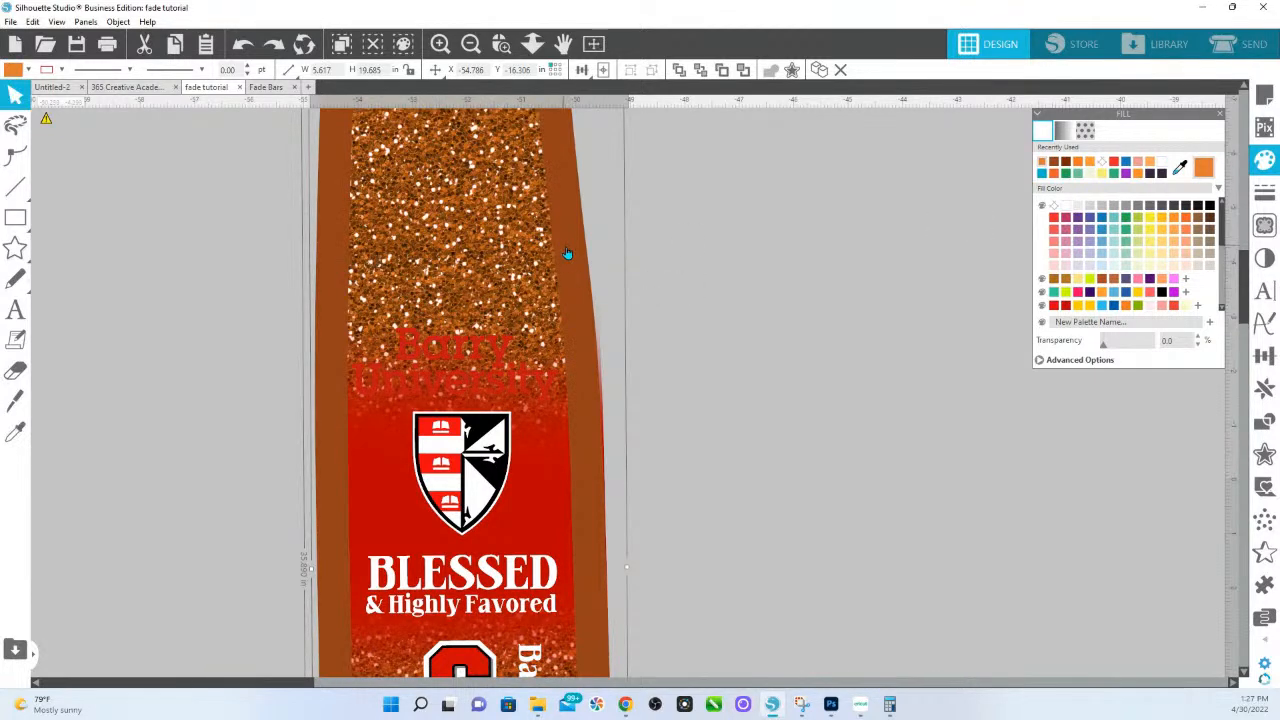
click(1204, 171)
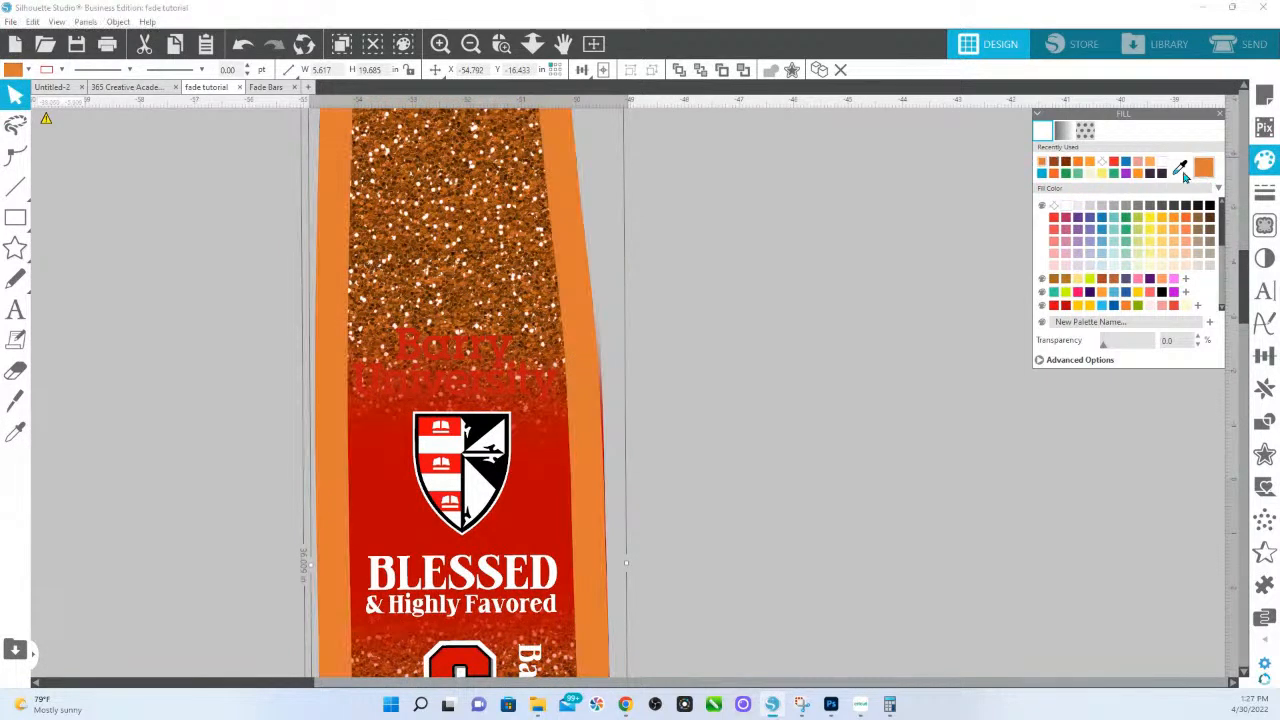
Step: Stretch the blurred cyan bar upward and move it down to cover the middle and lower part of the stole
click(532, 43)
drag(571, 220, 570, 204)
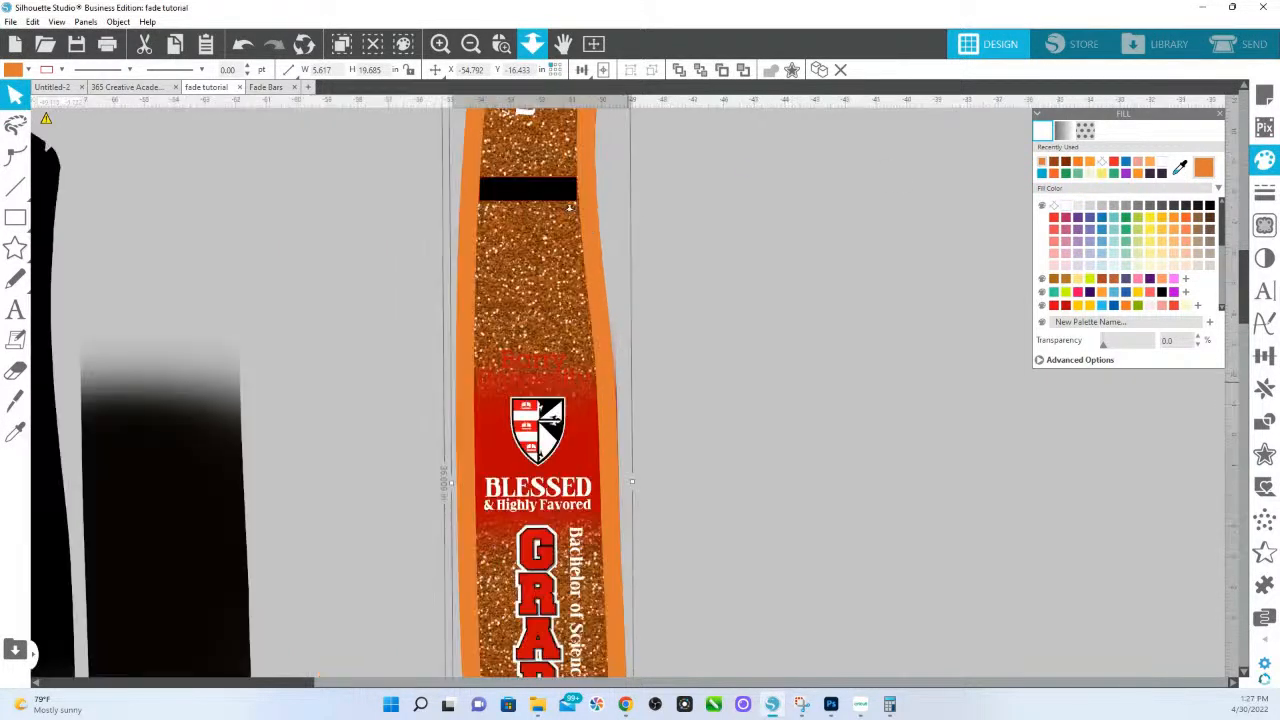
scroll(569, 204, down, 5)
click(617, 529)
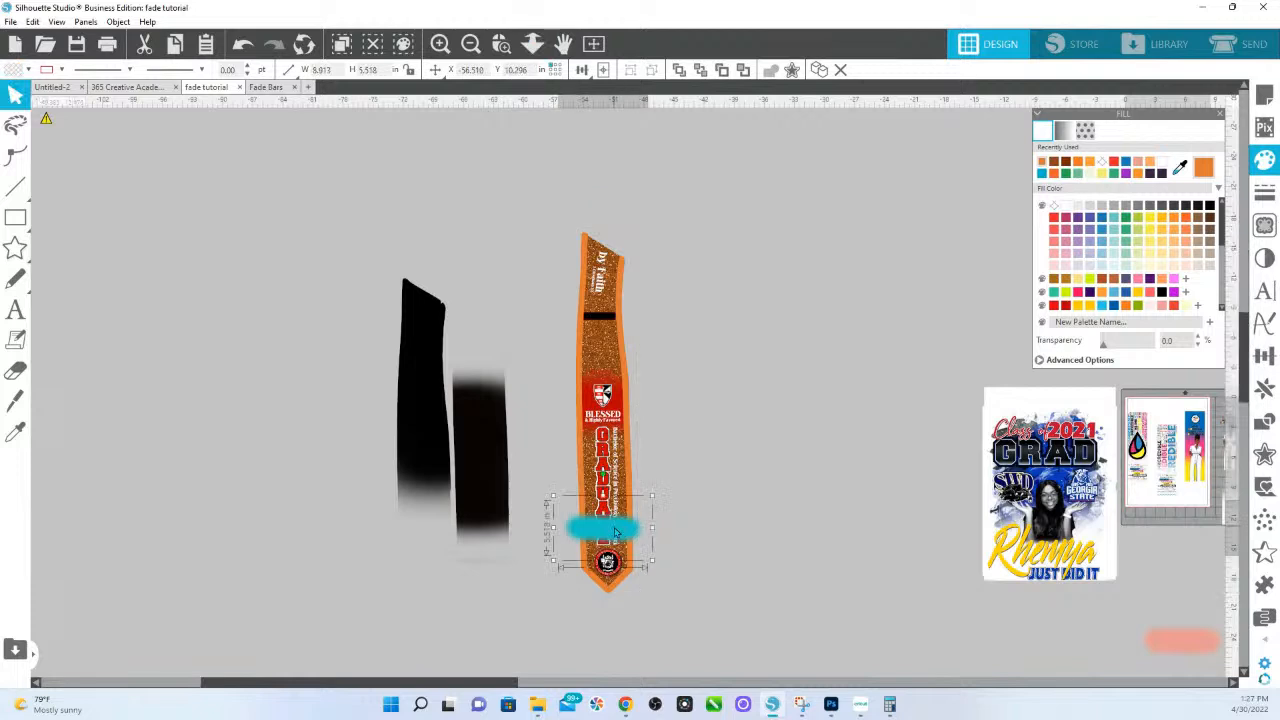
drag(602, 495, 602, 220)
drag(612, 423, 613, 477)
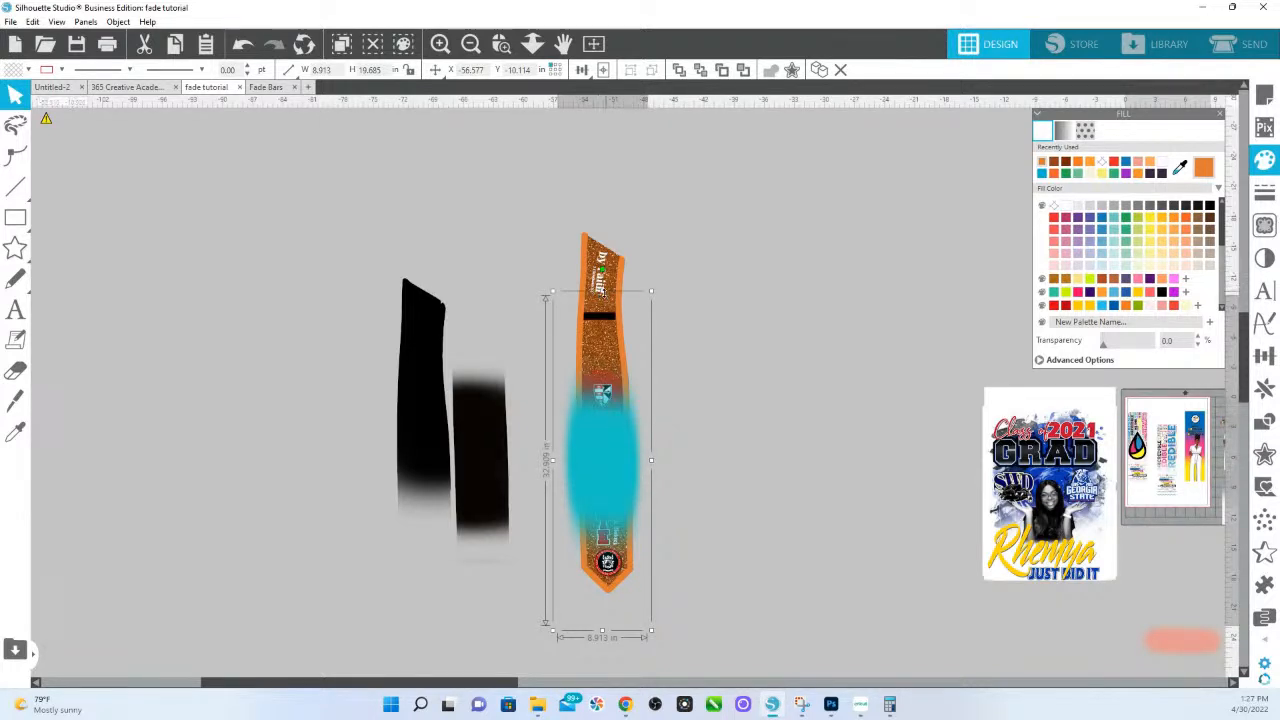
Step: Extend the cyan bar over most of the stole, and shorten it to about 31 in tall over the lower half
drag(602, 292, 602, 3)
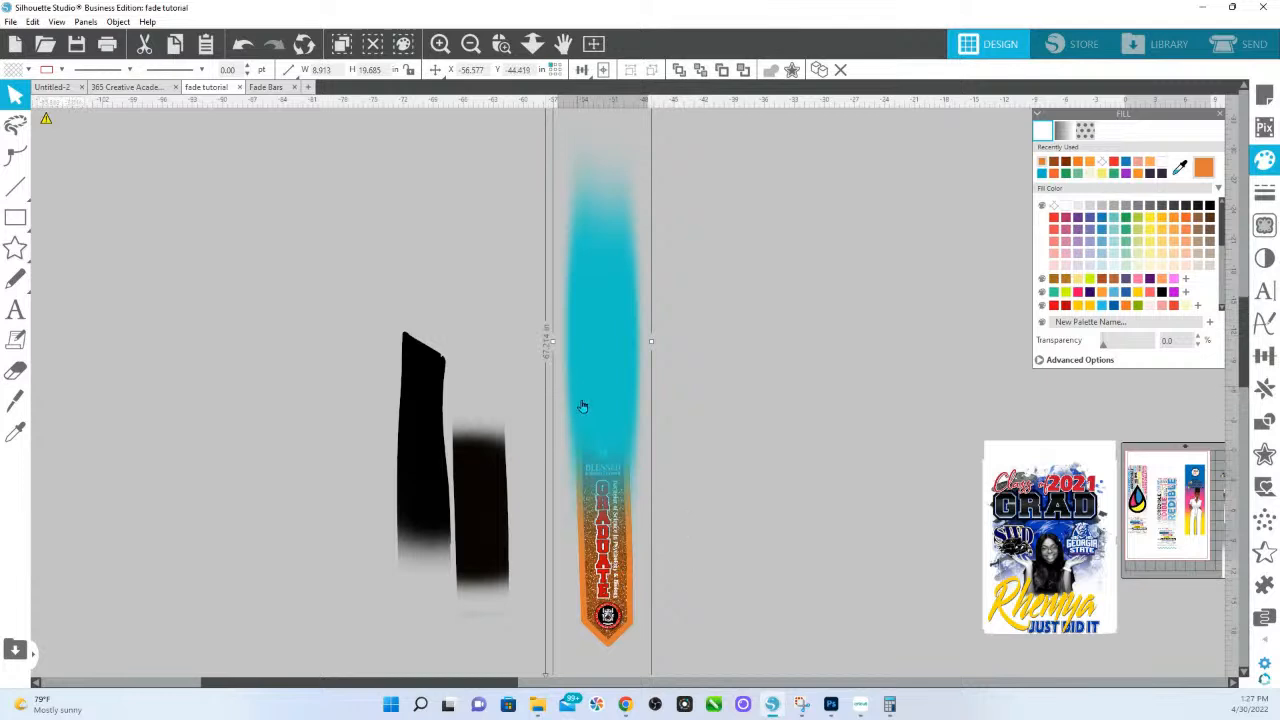
drag(611, 369, 611, 443)
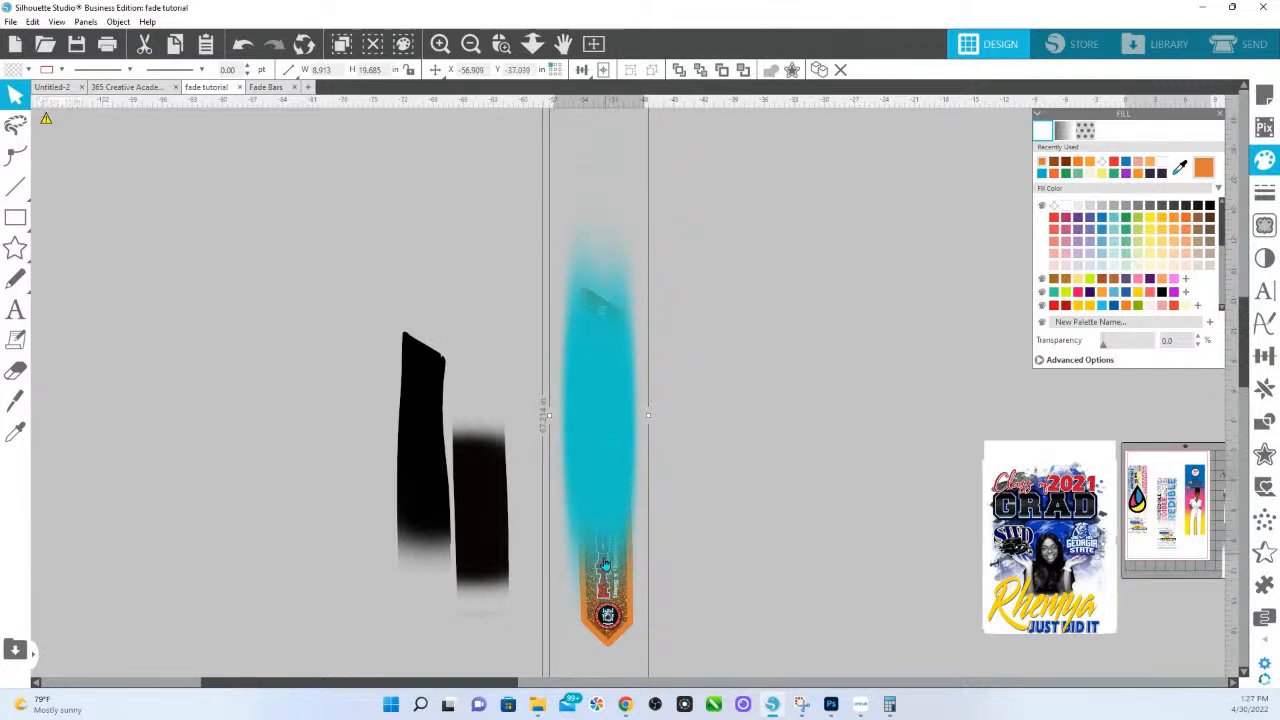
scroll(677, 183, up, 3)
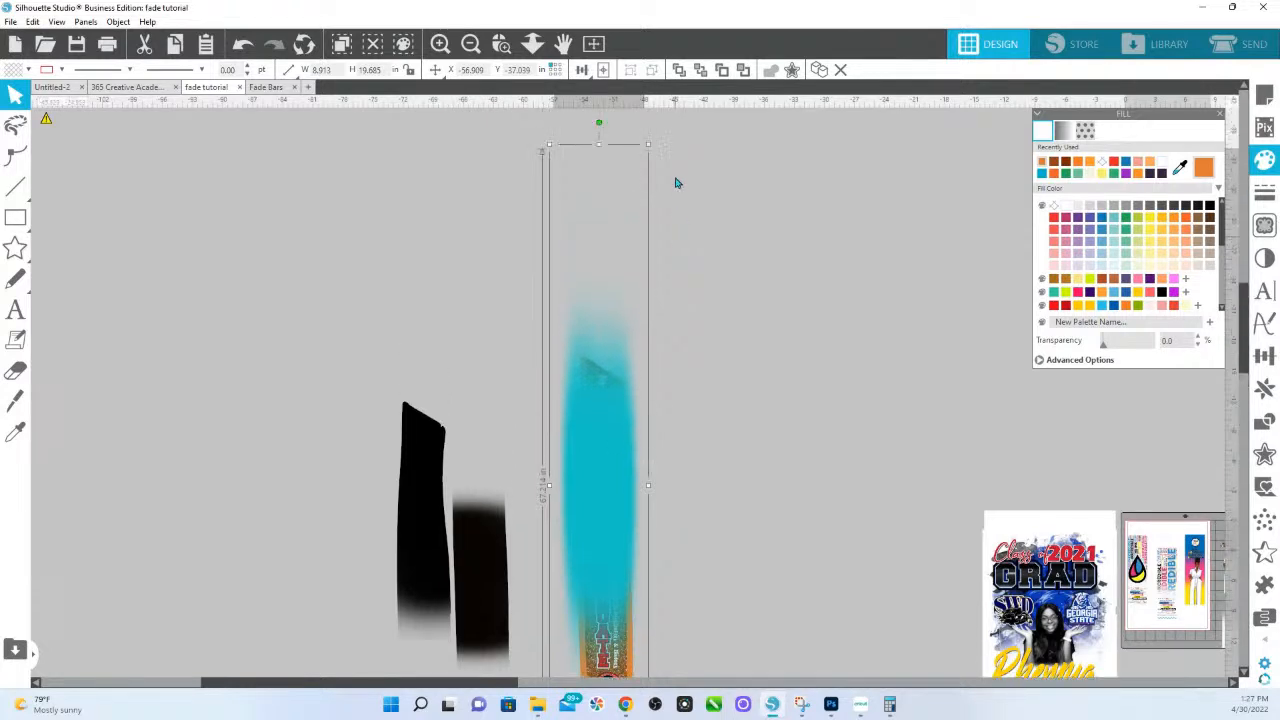
drag(599, 165, 596, 482)
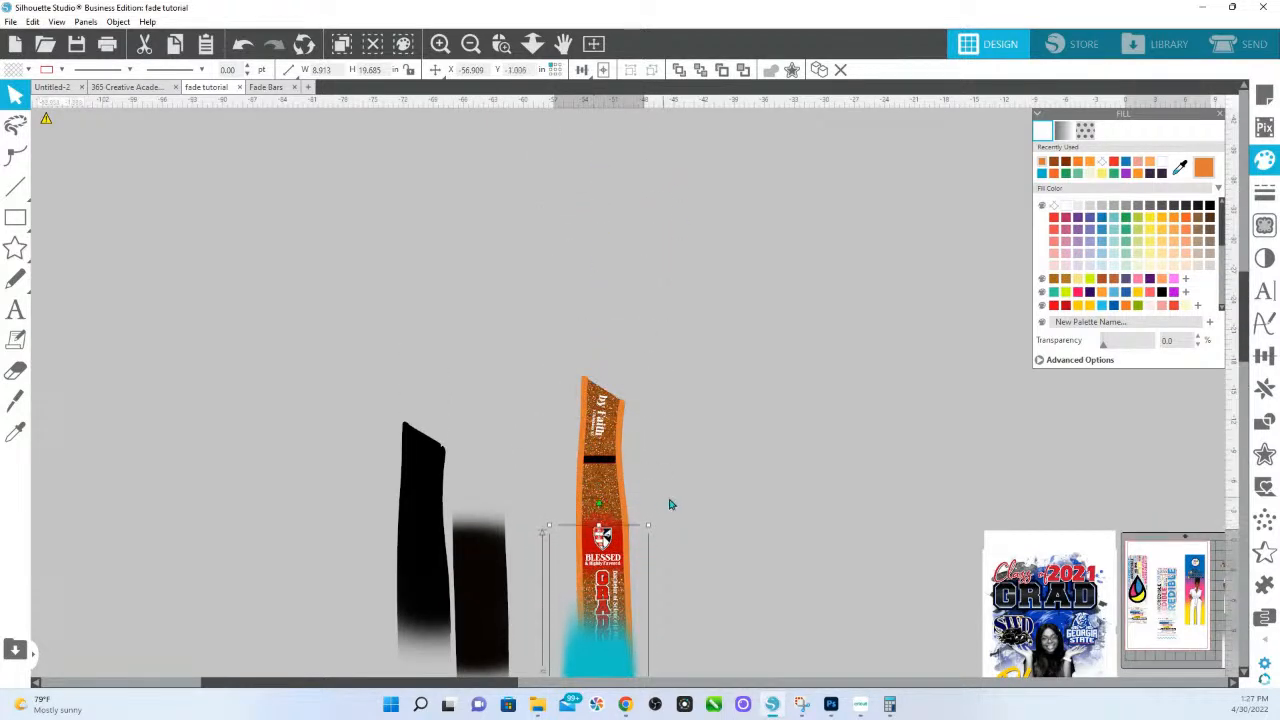
scroll(656, 530, down, 4)
drag(608, 562, 604, 505)
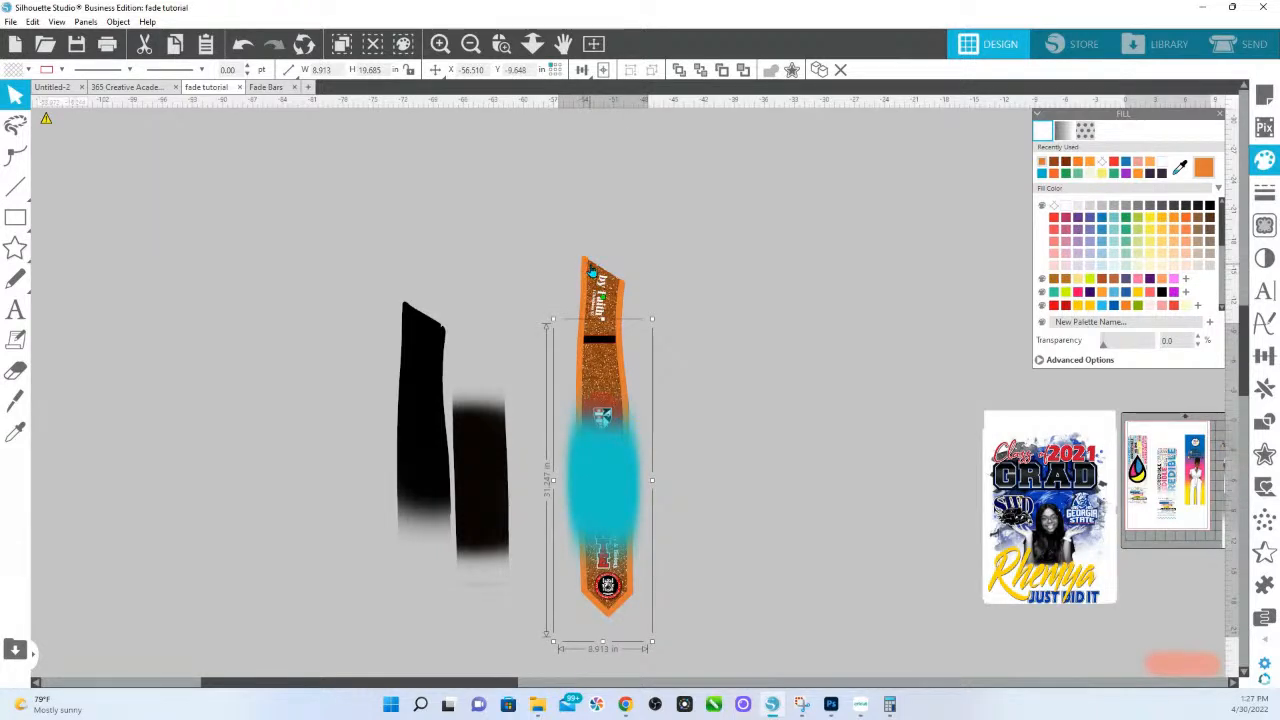
Step: Copy the glitter layer, paste the copy in front of the artwork, and give the copy a transparent fill
click(592, 270)
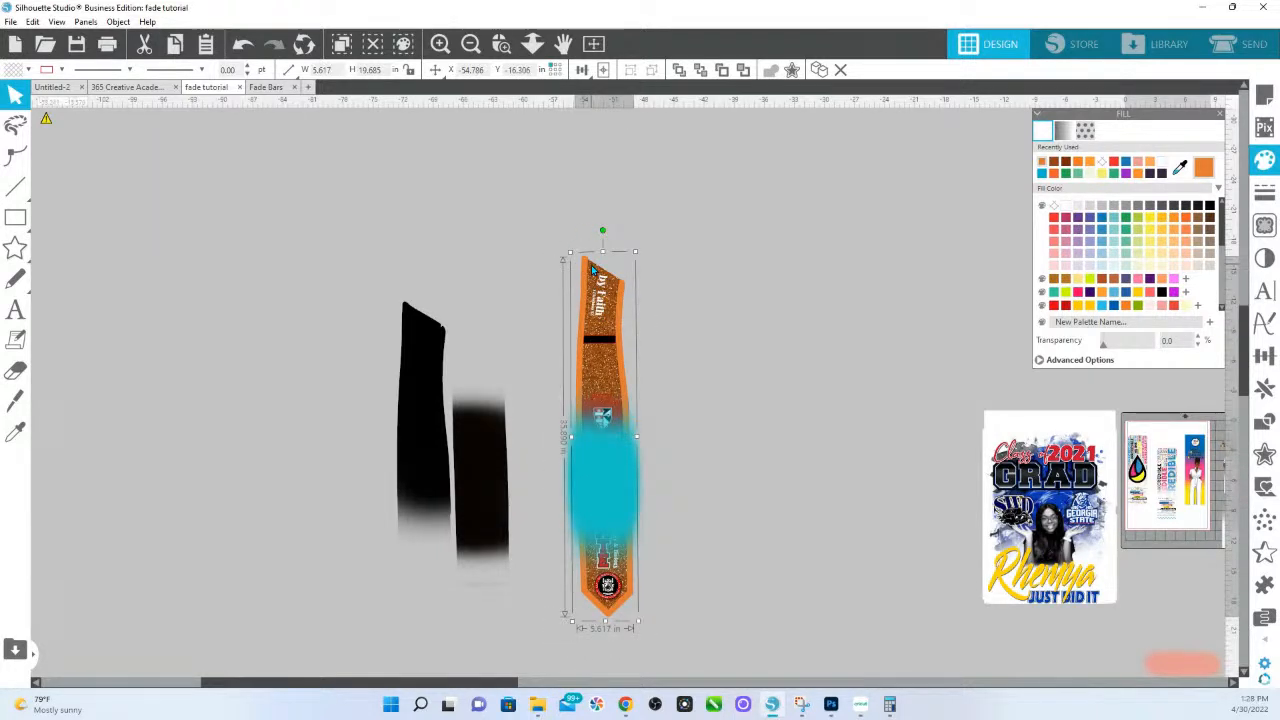
key(f)
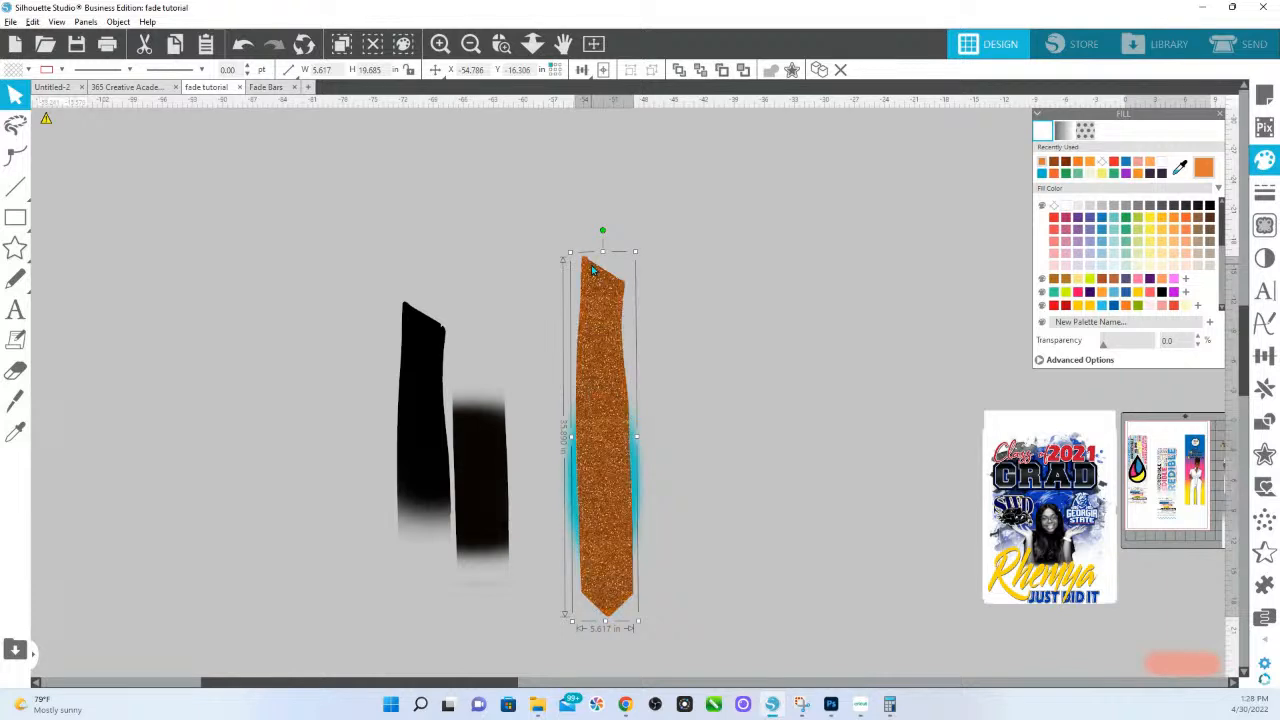
click(1055, 207)
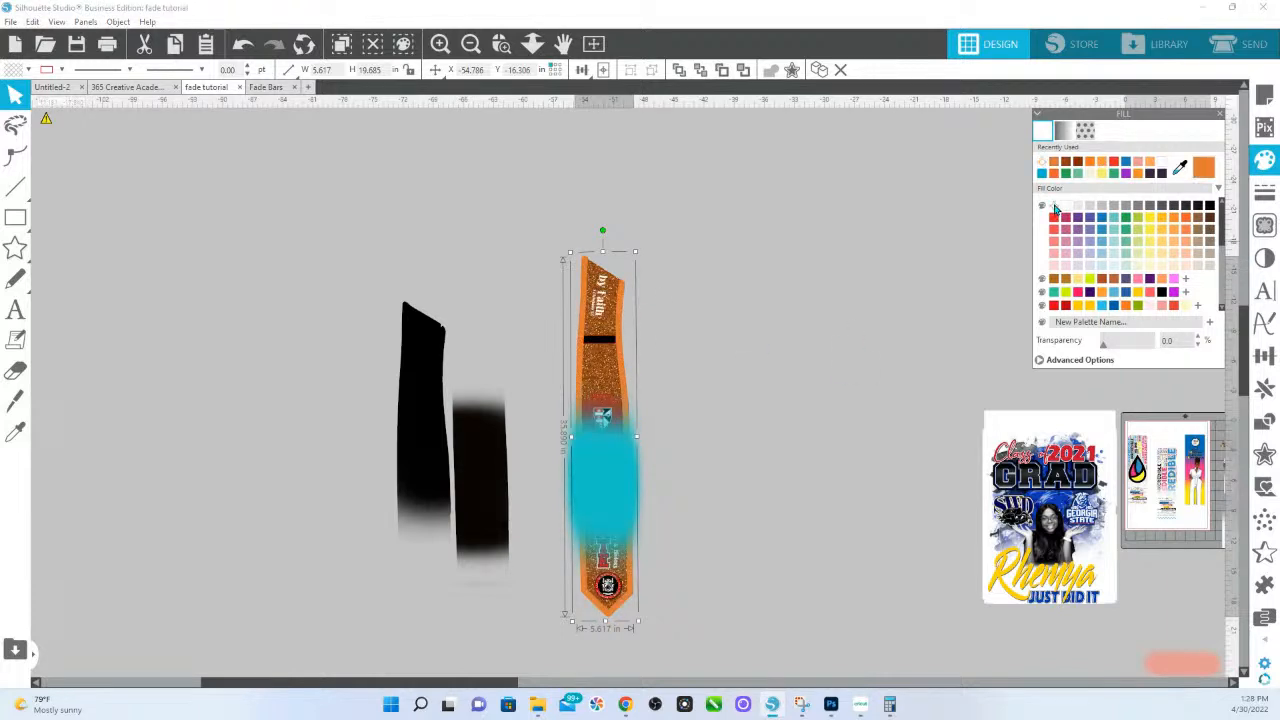
Step: Crop the blurred cyan bar to the stole's outline using the transparent copy of the glitter layer
click(603, 521)
shift+click(607, 485)
click(1261, 422)
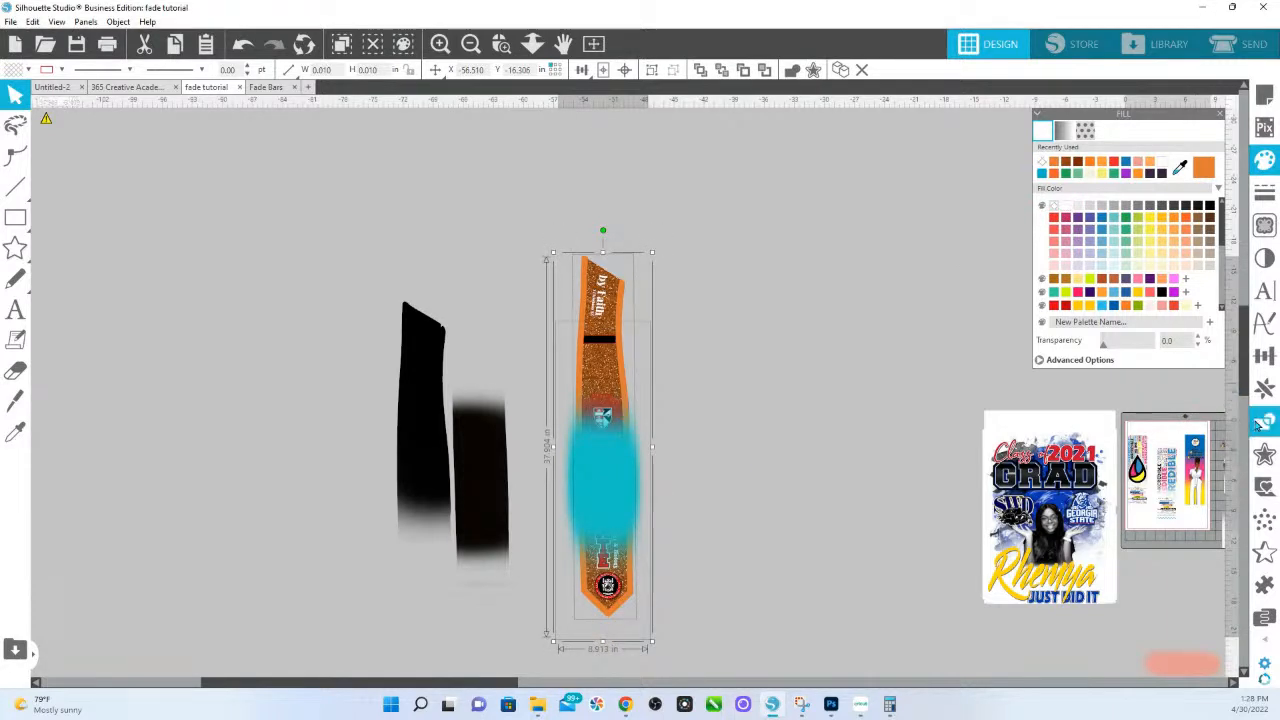
click(1160, 195)
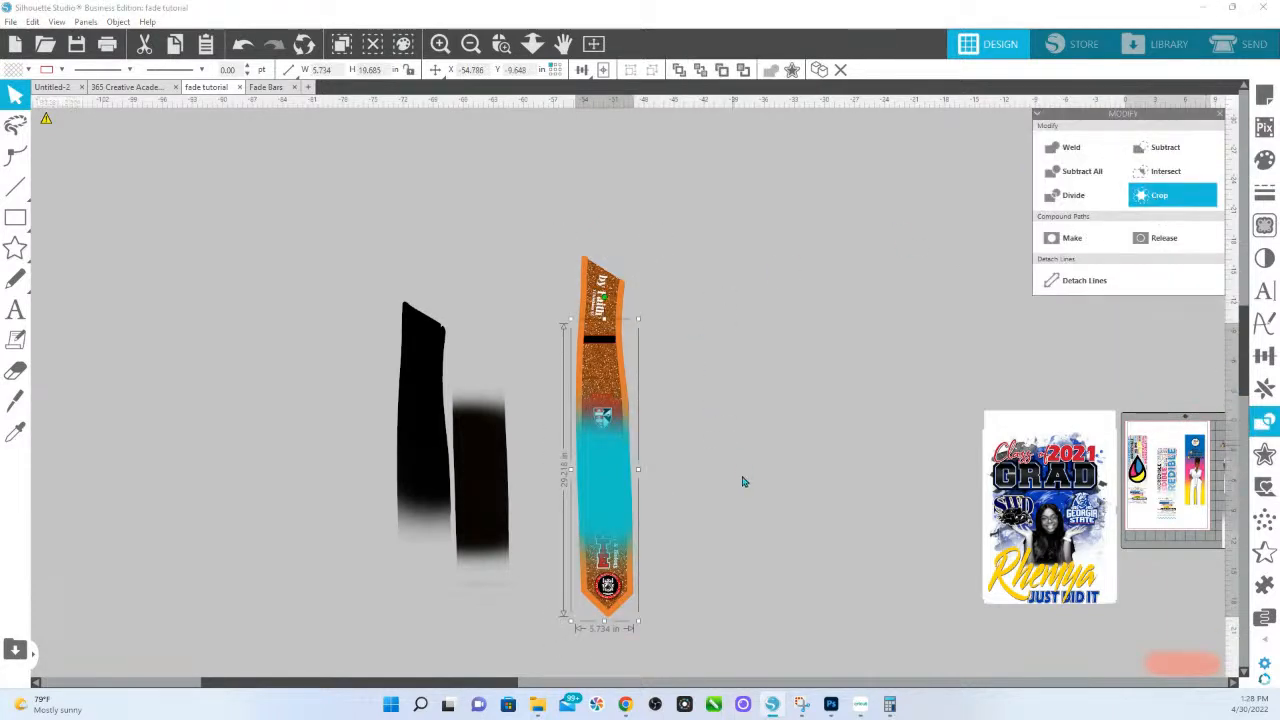
Step: Place a copy of the cropped cyan bar higher on the stole, and enlarge it to about 9 in wide
click(614, 487)
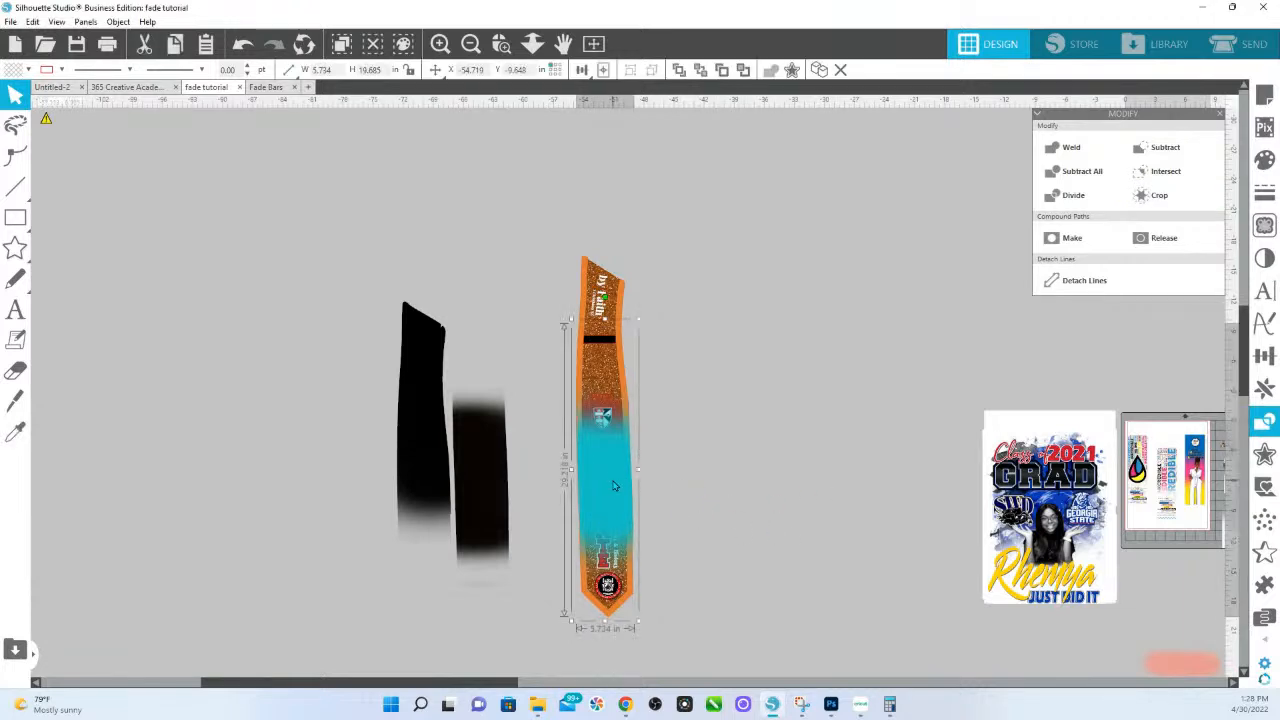
drag(618, 481, 618, 391)
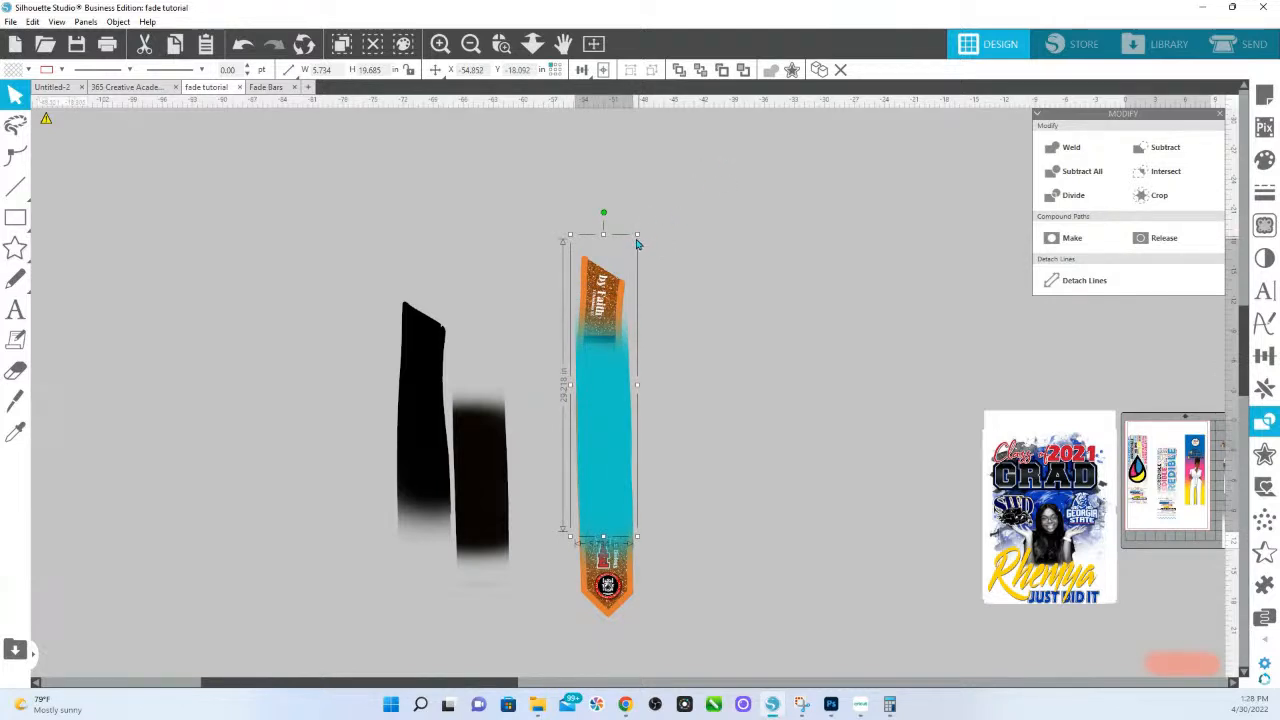
drag(637, 234, 795, 100)
drag(631, 304, 609, 347)
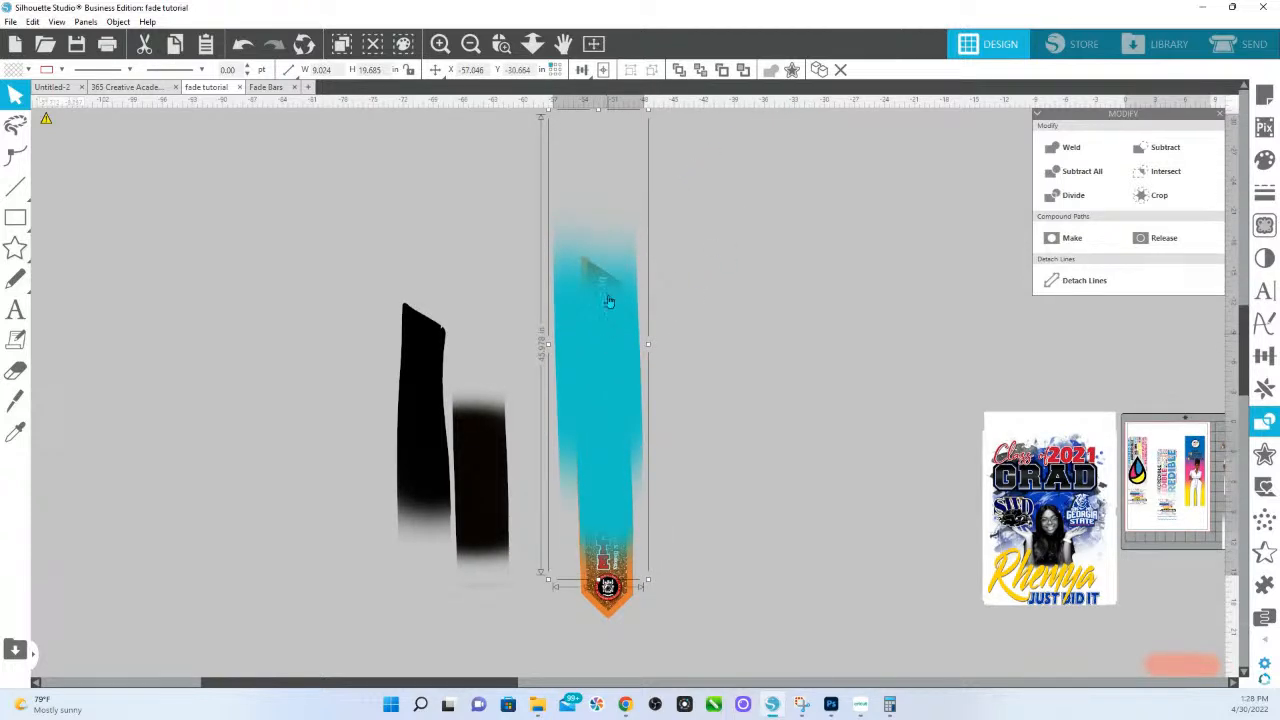
Step: Stretch the enlarged cyan copy upward to about 74 in tall, and move it down so it covers the stole's upper part
scroll(610, 190, up, 2)
drag(598, 170, 591, 4)
drag(609, 345, 609, 446)
scroll(606, 547, down, 4)
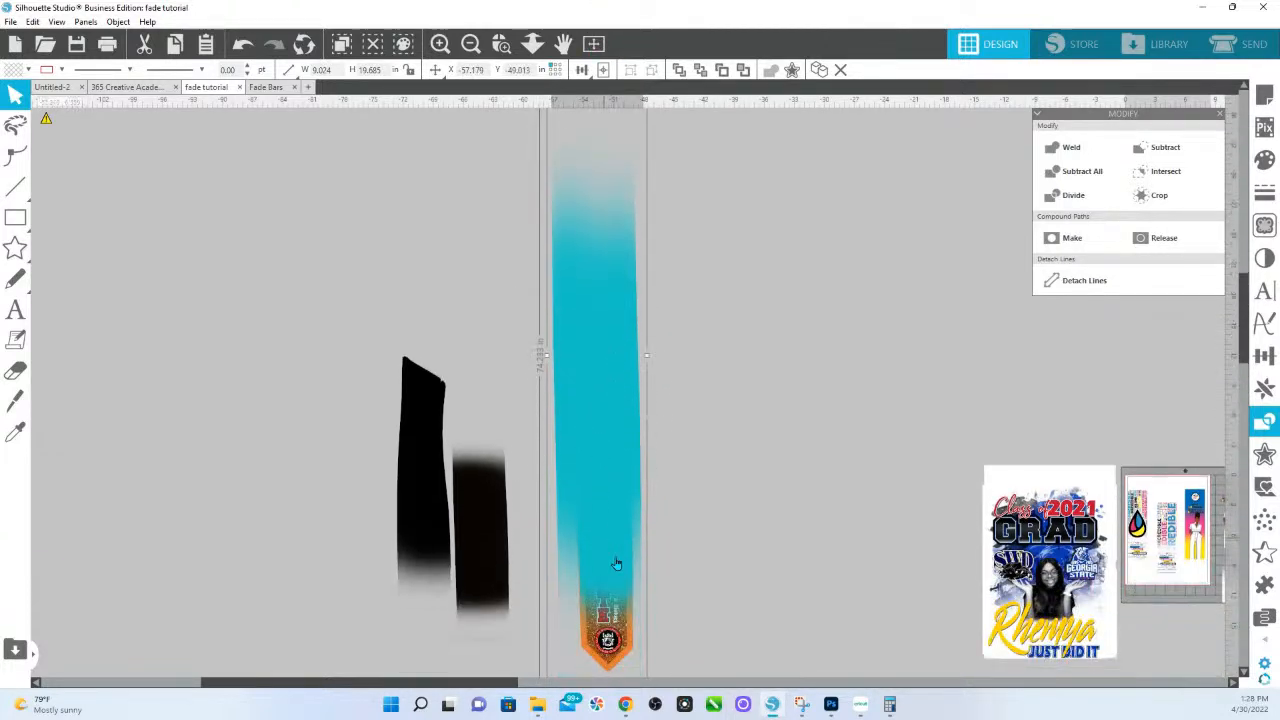
scroll(606, 547, down, 1)
Step: Paste the transparent stole outline in front, and crop the stretched cyan bar to it
right_click(730, 453)
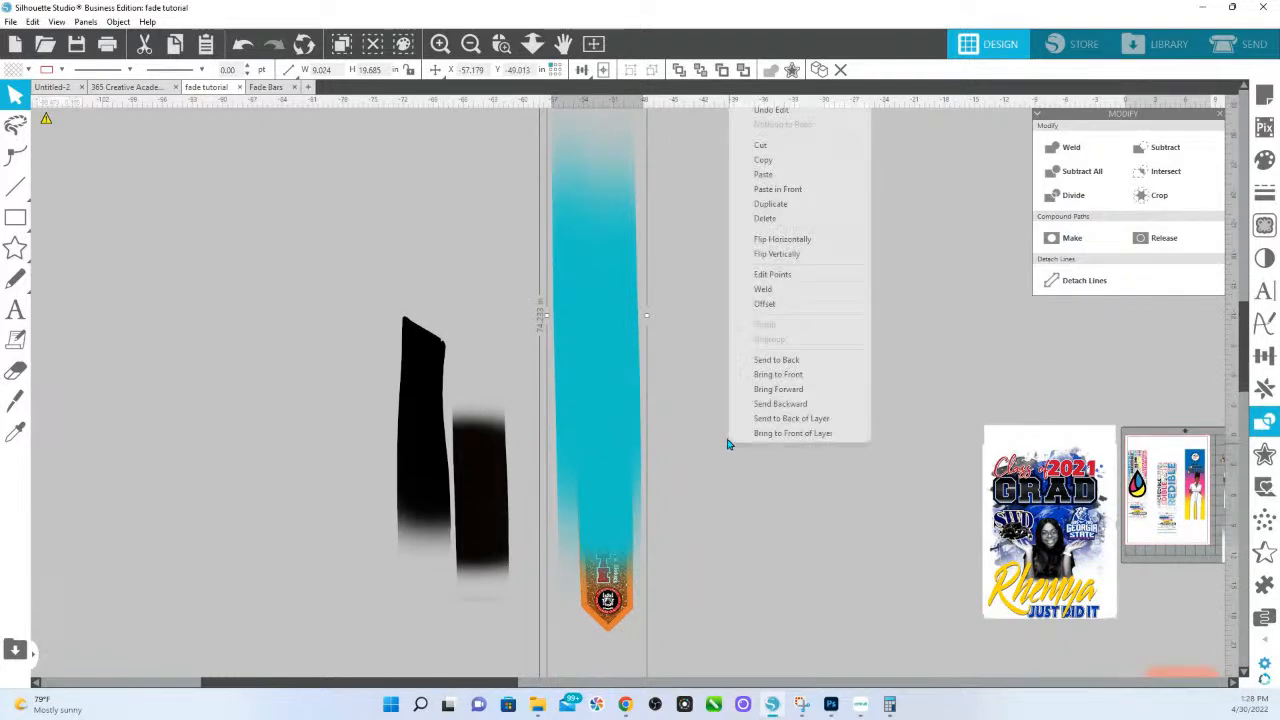
click(768, 190)
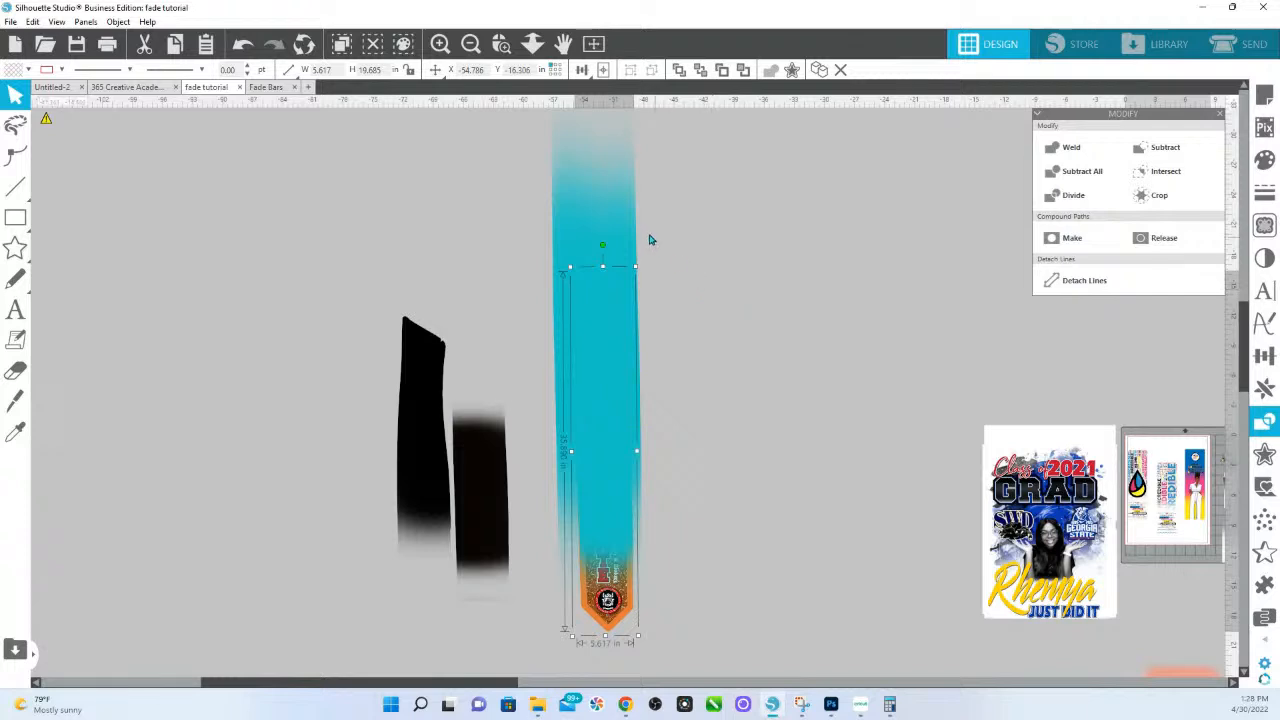
shift+click(611, 211)
click(1173, 204)
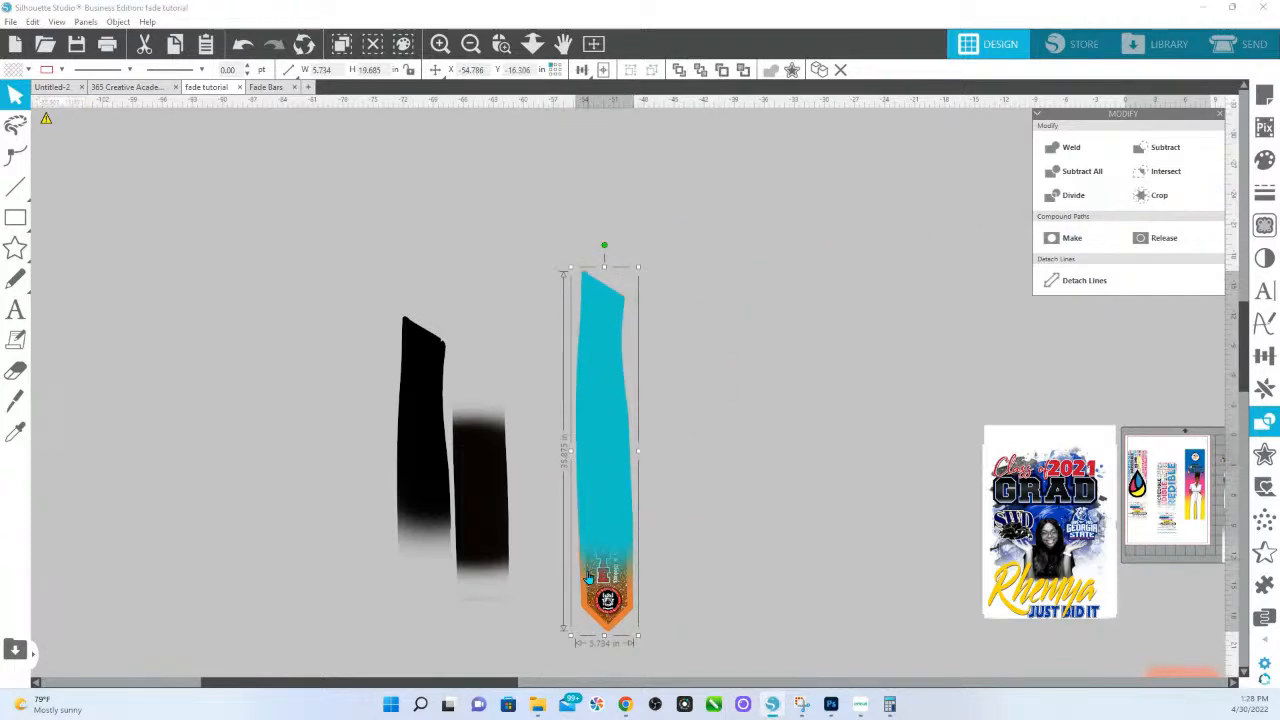
Step: Group the two cropped cyan pieces and send the group to the back
right_click(590, 322)
click(664, 575)
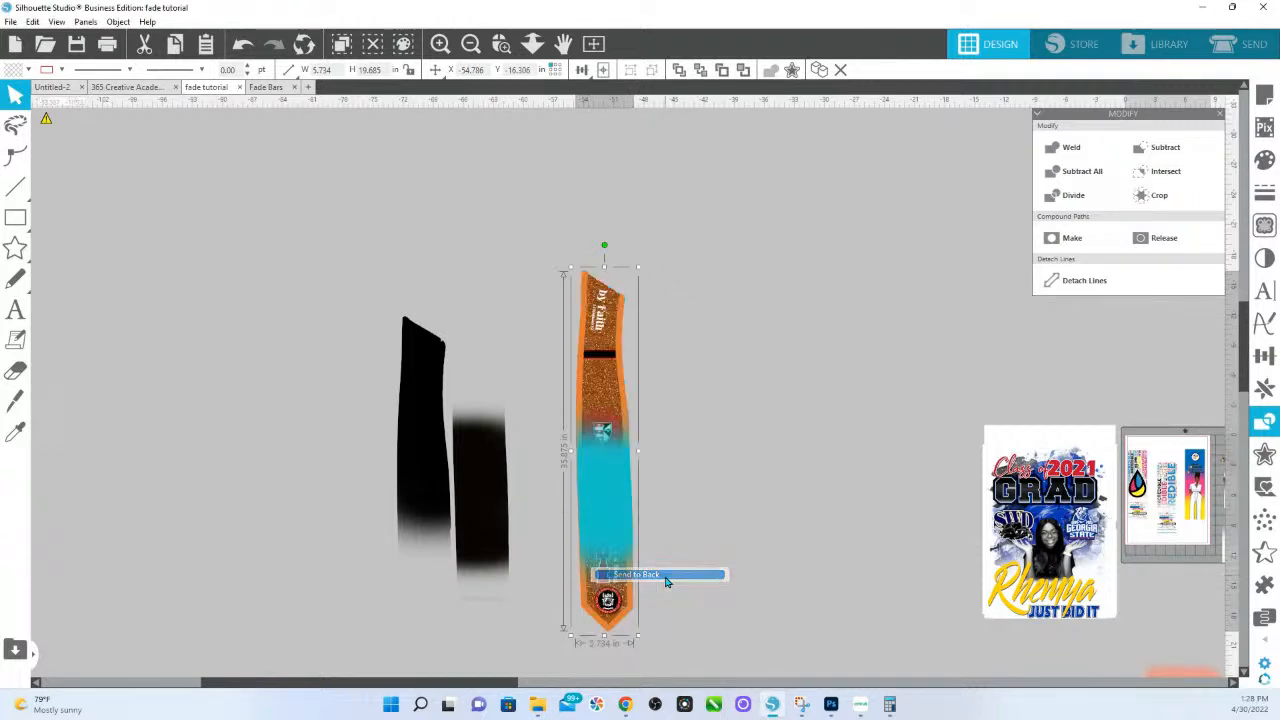
click(602, 499)
right_click(602, 499)
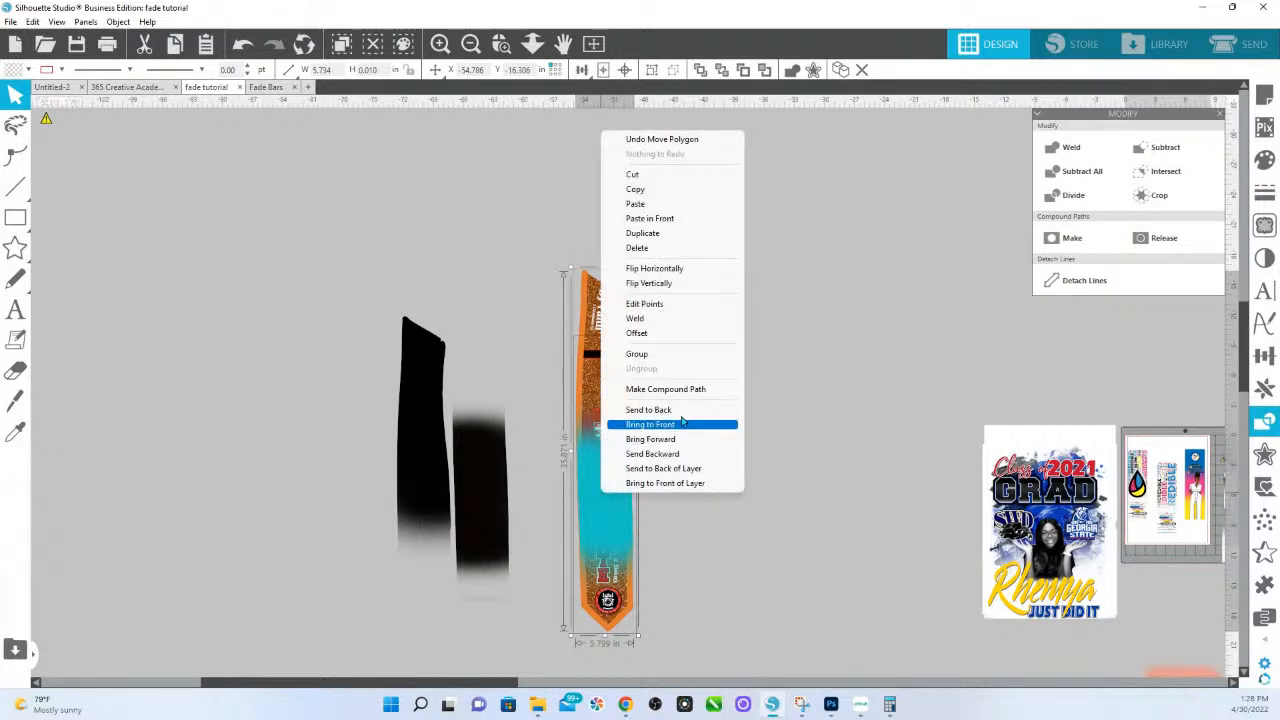
click(662, 356)
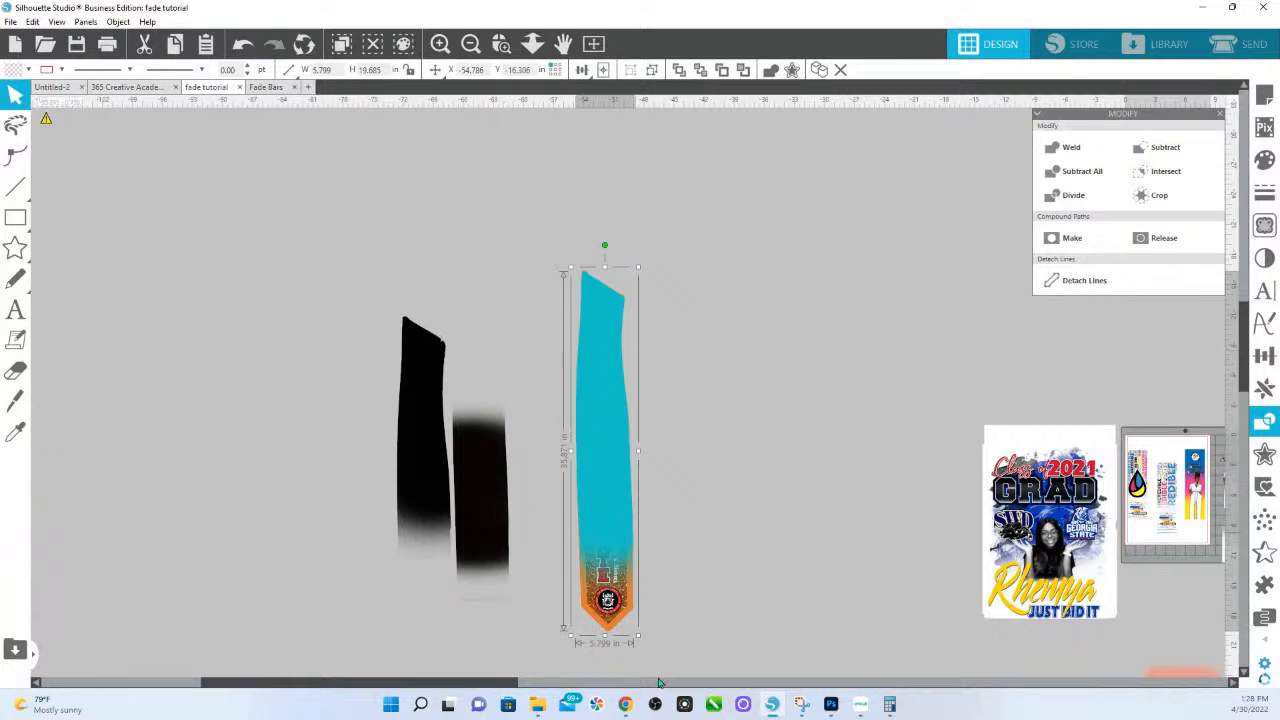
right_click(594, 455)
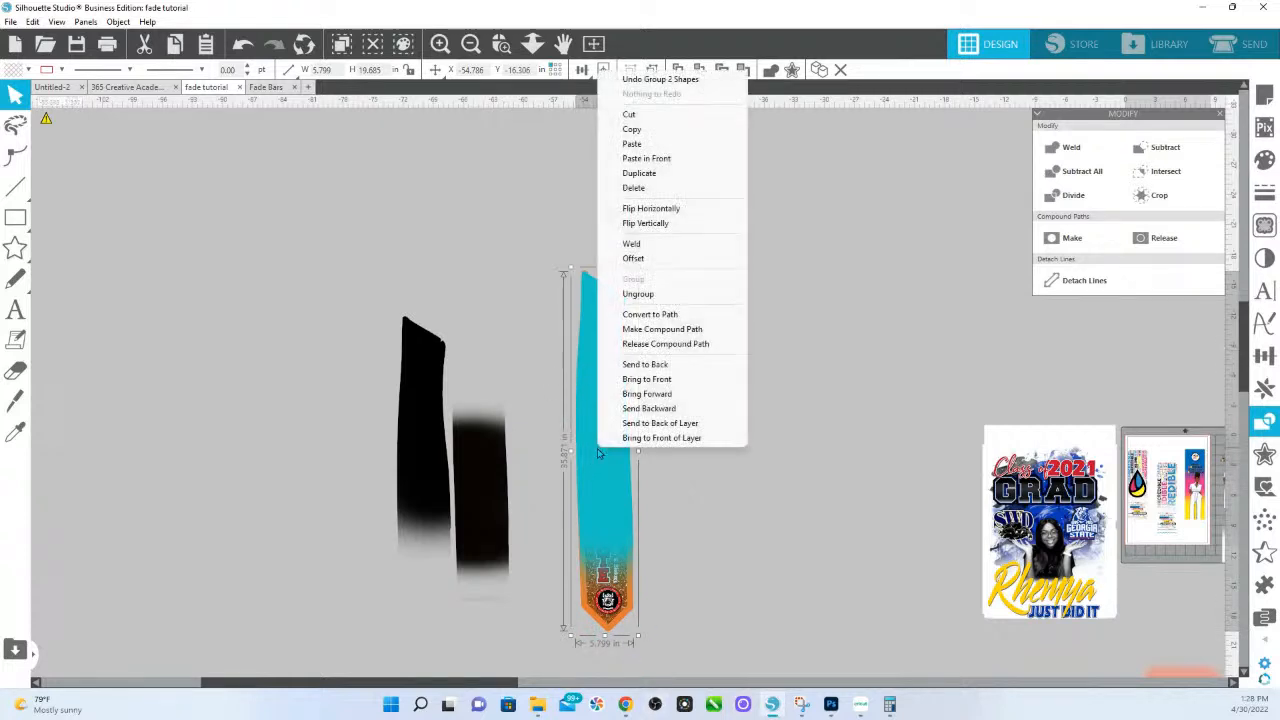
click(657, 364)
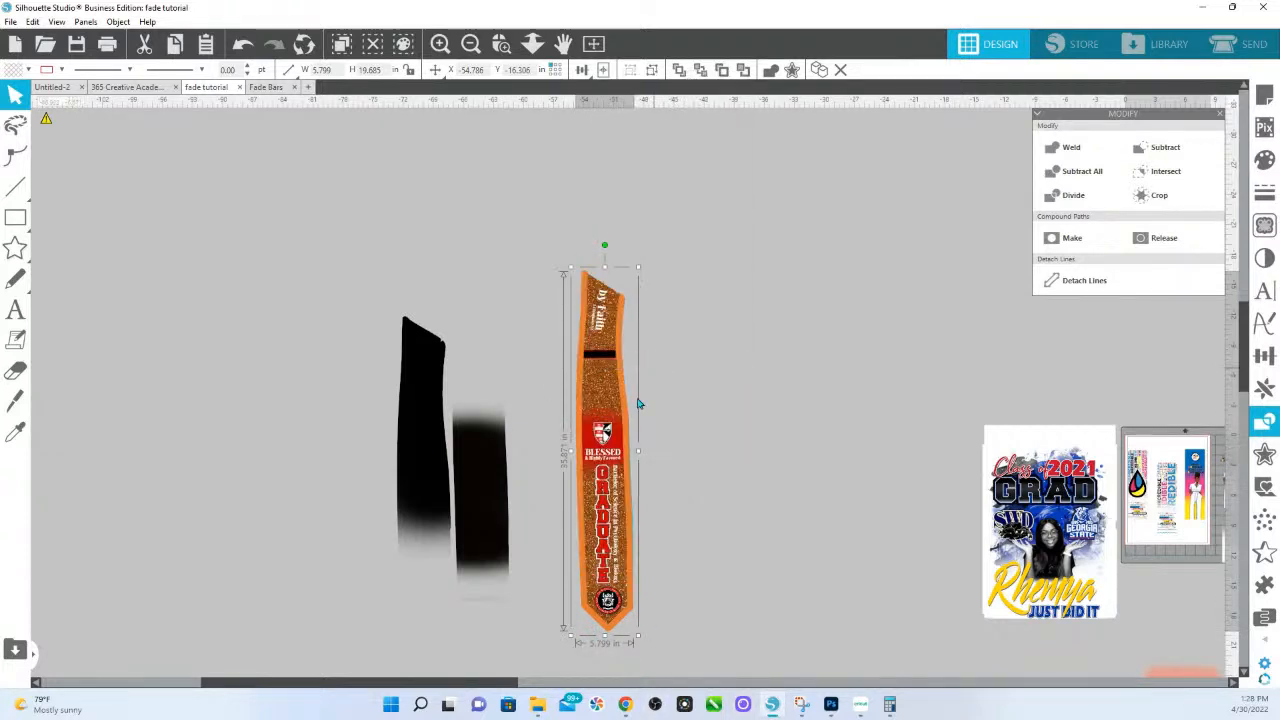
Step: Send the orange glitter layer to the back, behind the cyan fade
click(610, 627)
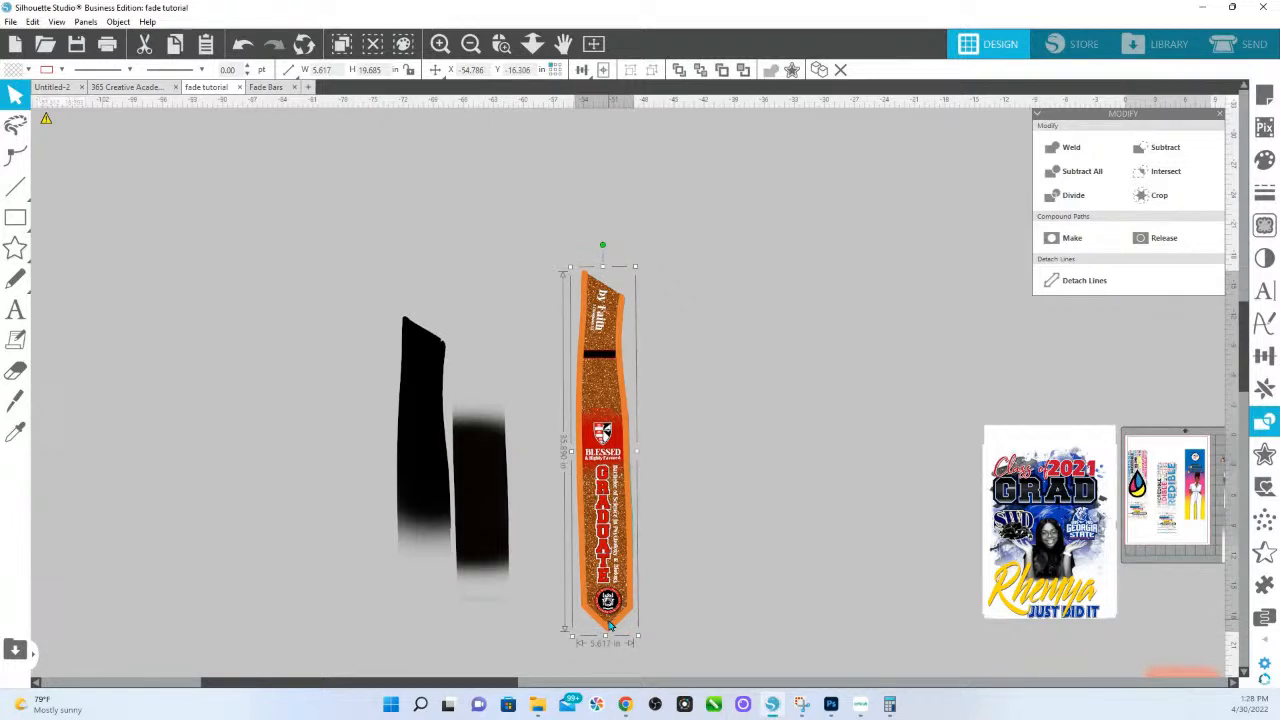
right_click(609, 626)
click(690, 541)
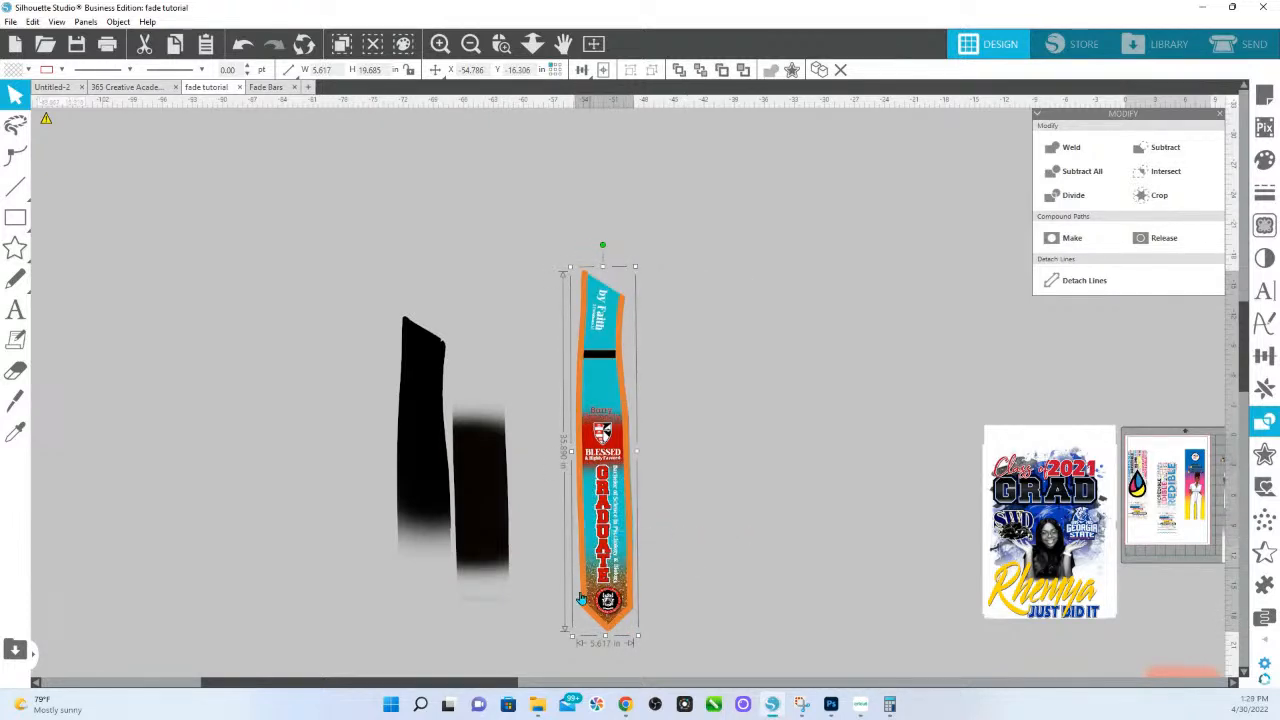
Step: Move the blurred red block and the small black bar off the stole onto the empty area beside it
click(619, 447)
drag(619, 447, 937, 412)
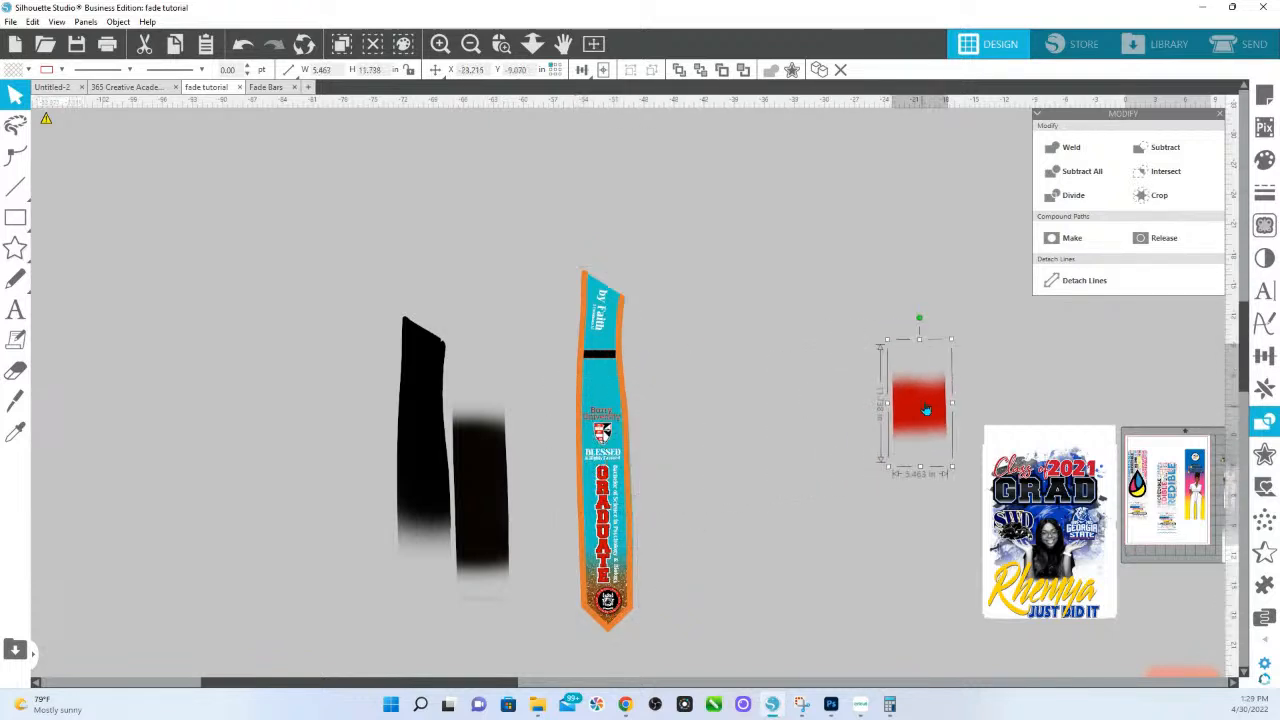
click(502, 50)
drag(550, 268, 755, 686)
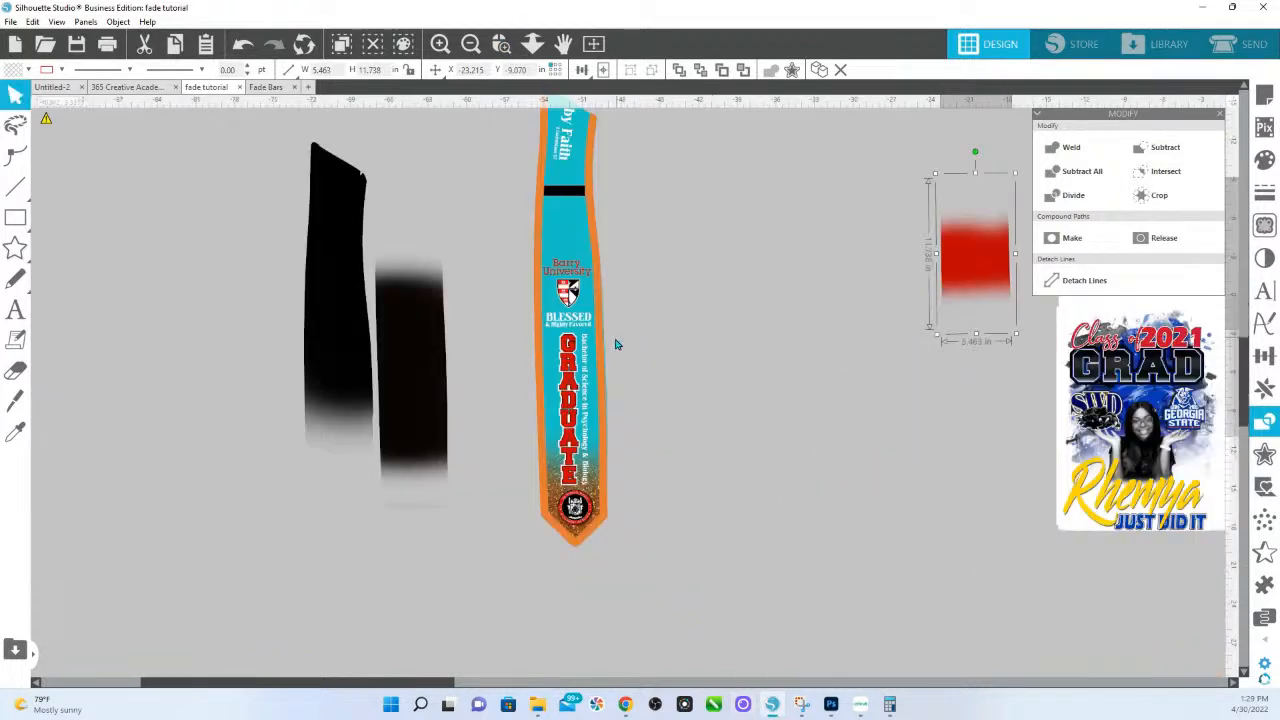
scroll(562, 264, up, 1)
drag(560, 235, 815, 255)
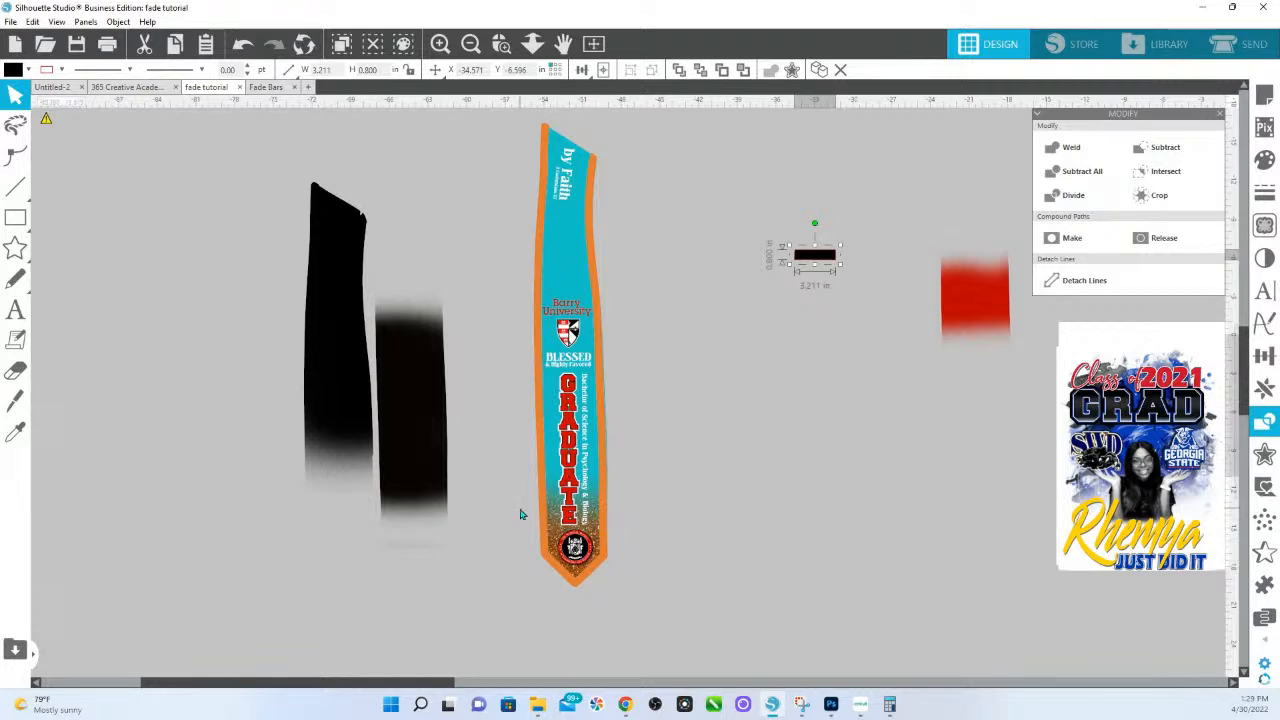
Step: Fill the stole's border with the red sampled from the GRADUATE lettering
click(596, 572)
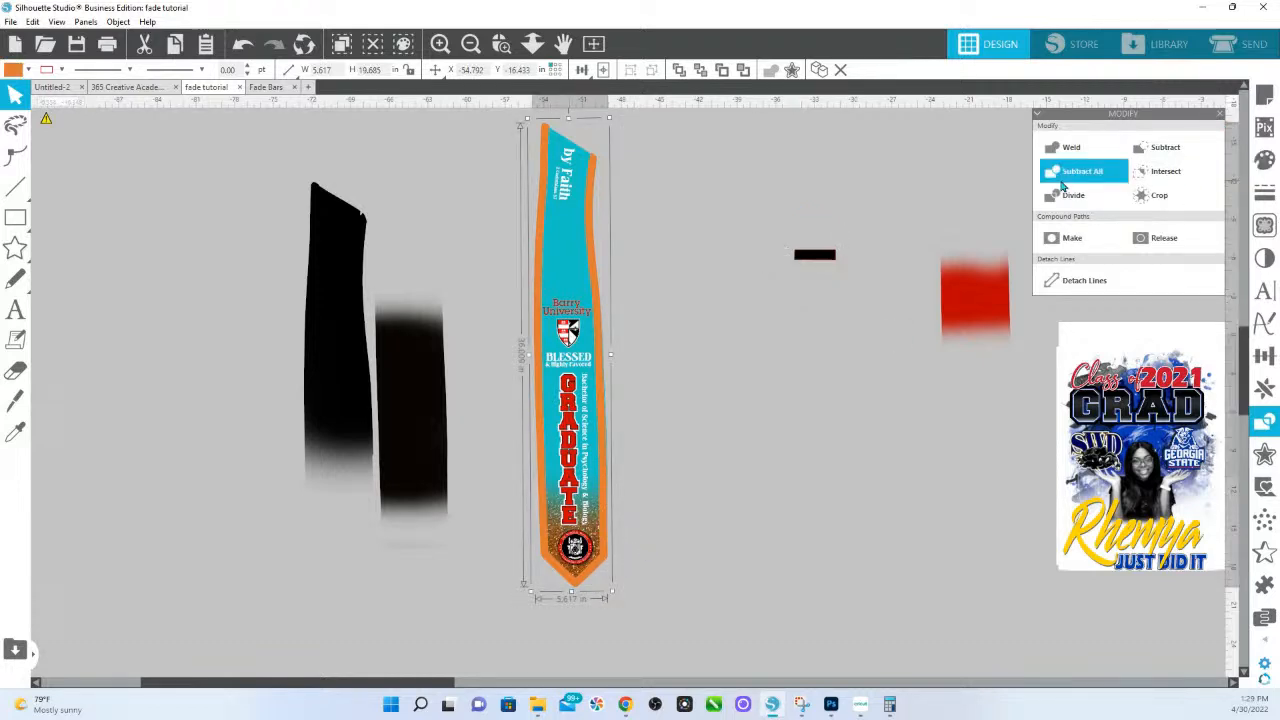
click(1264, 160)
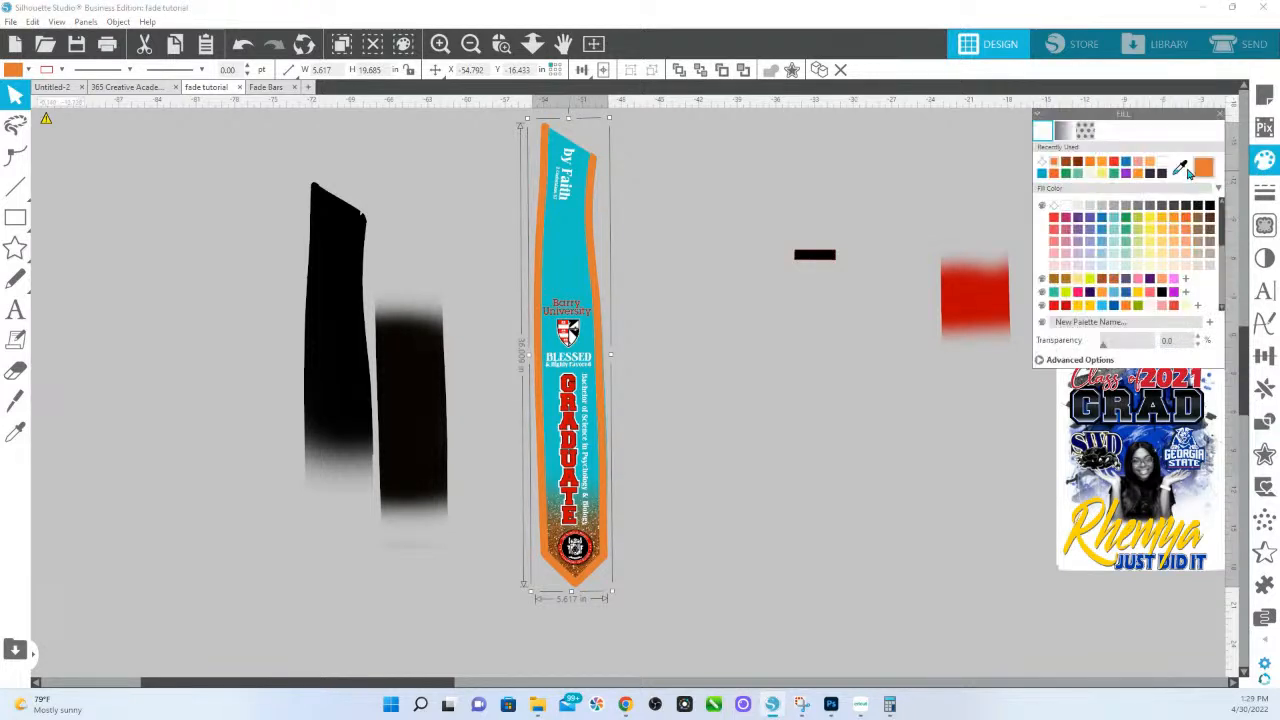
click(1180, 170)
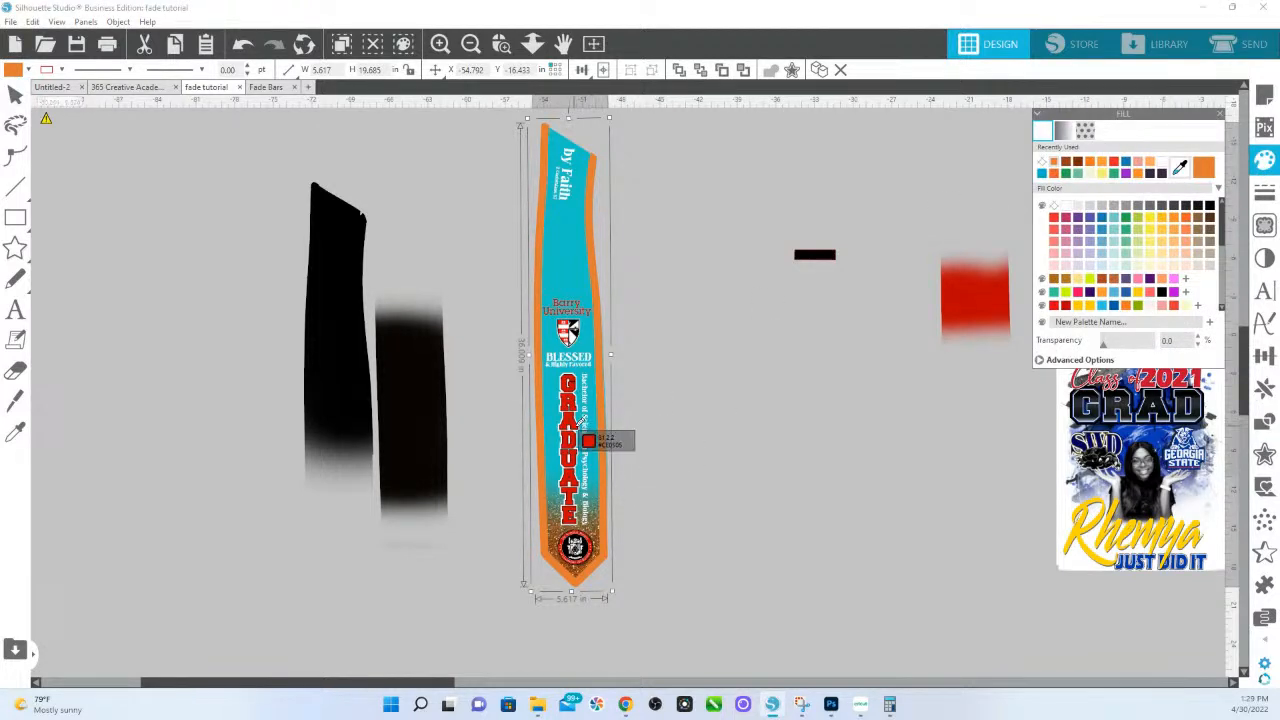
click(571, 430)
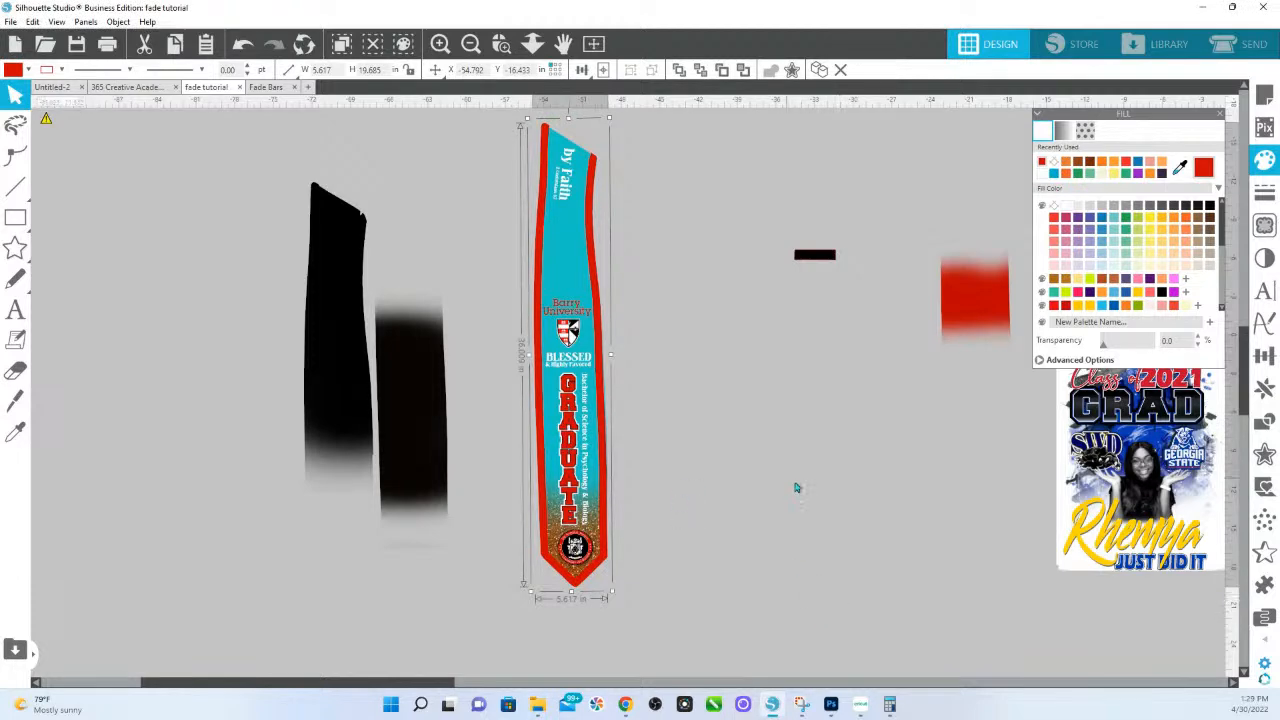
Step: Pull the blurred white block off the Class of 2021 GRAD poster and place it beside the poster's lower part
click(504, 46)
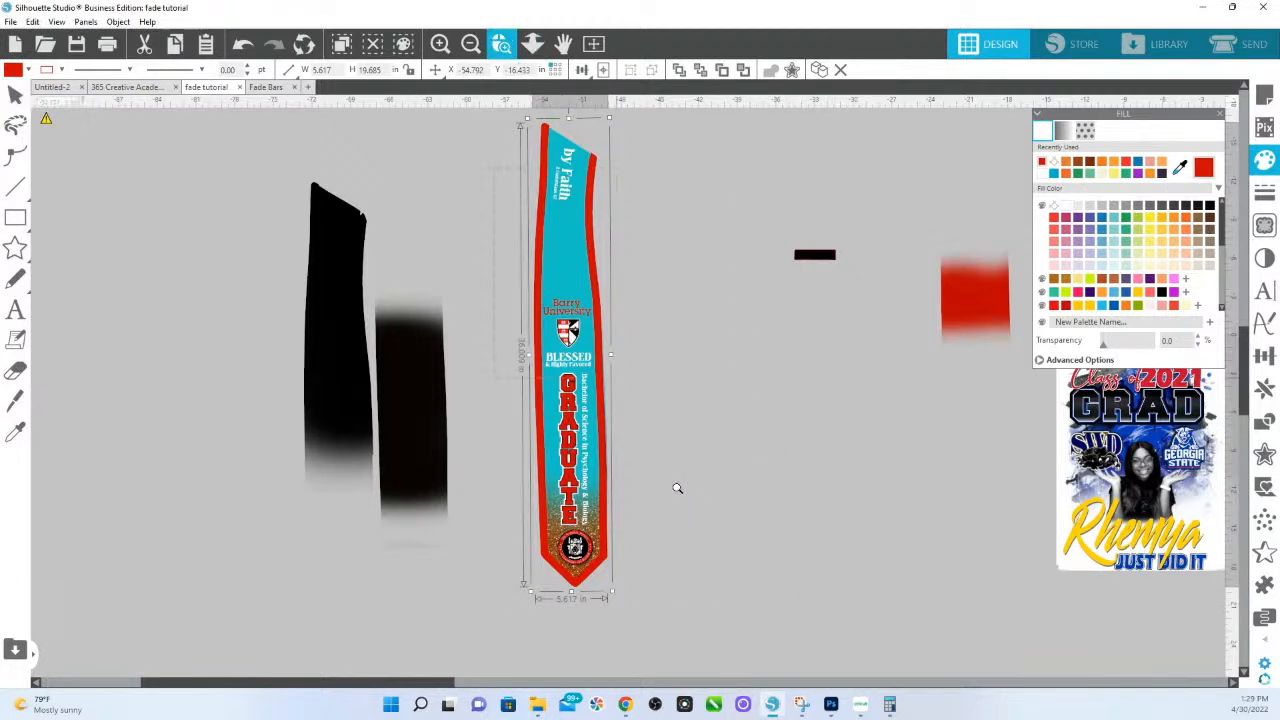
click(677, 488)
scroll(697, 558, up, 1)
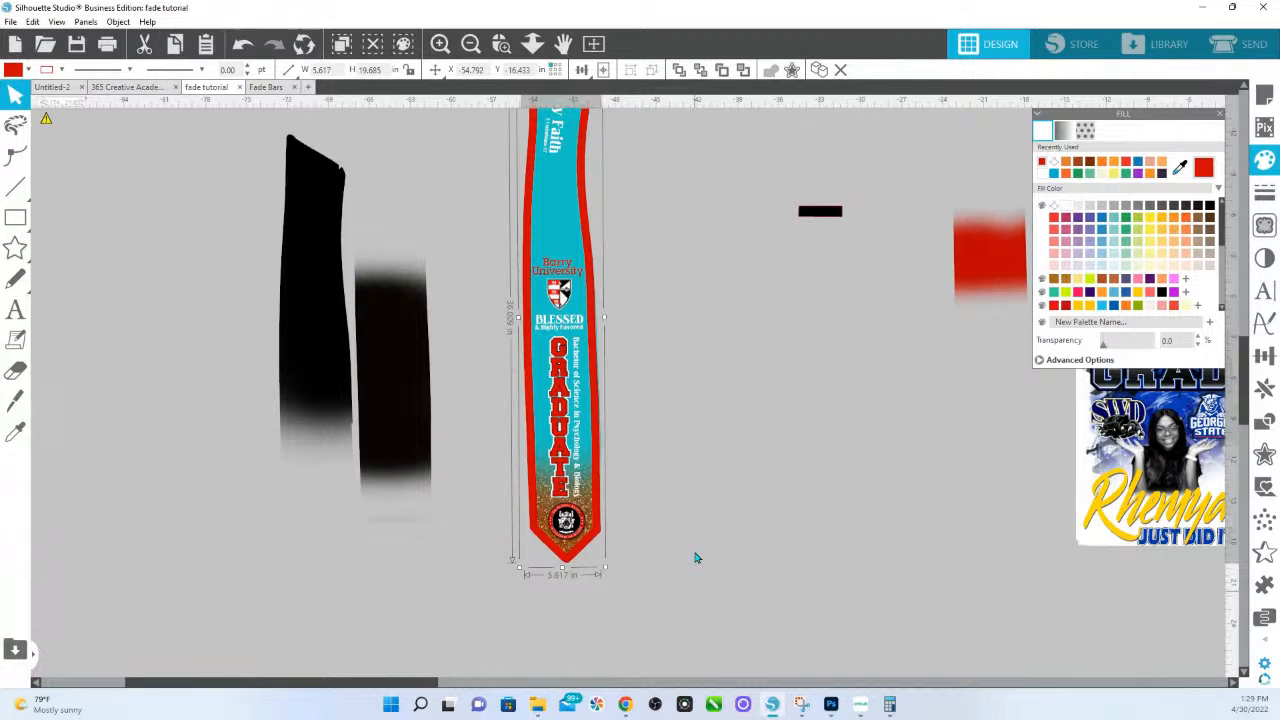
drag(952, 590, 521, 661)
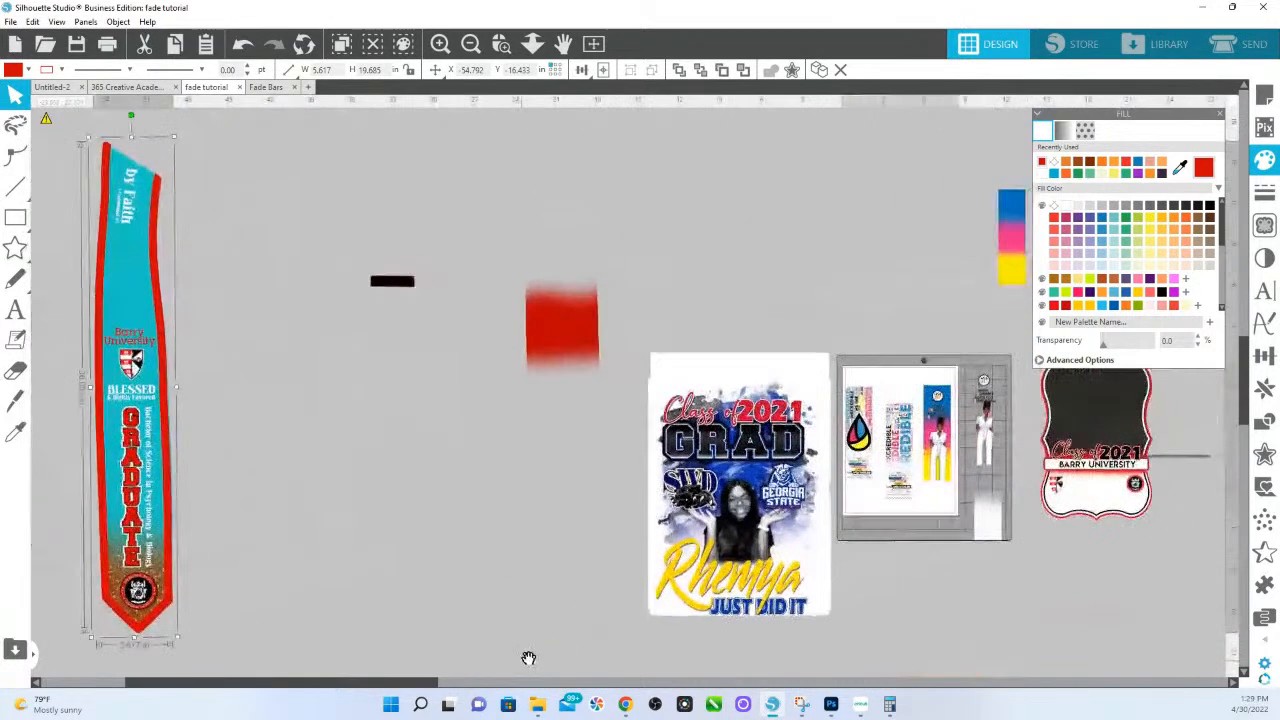
drag(818, 602, 470, 669)
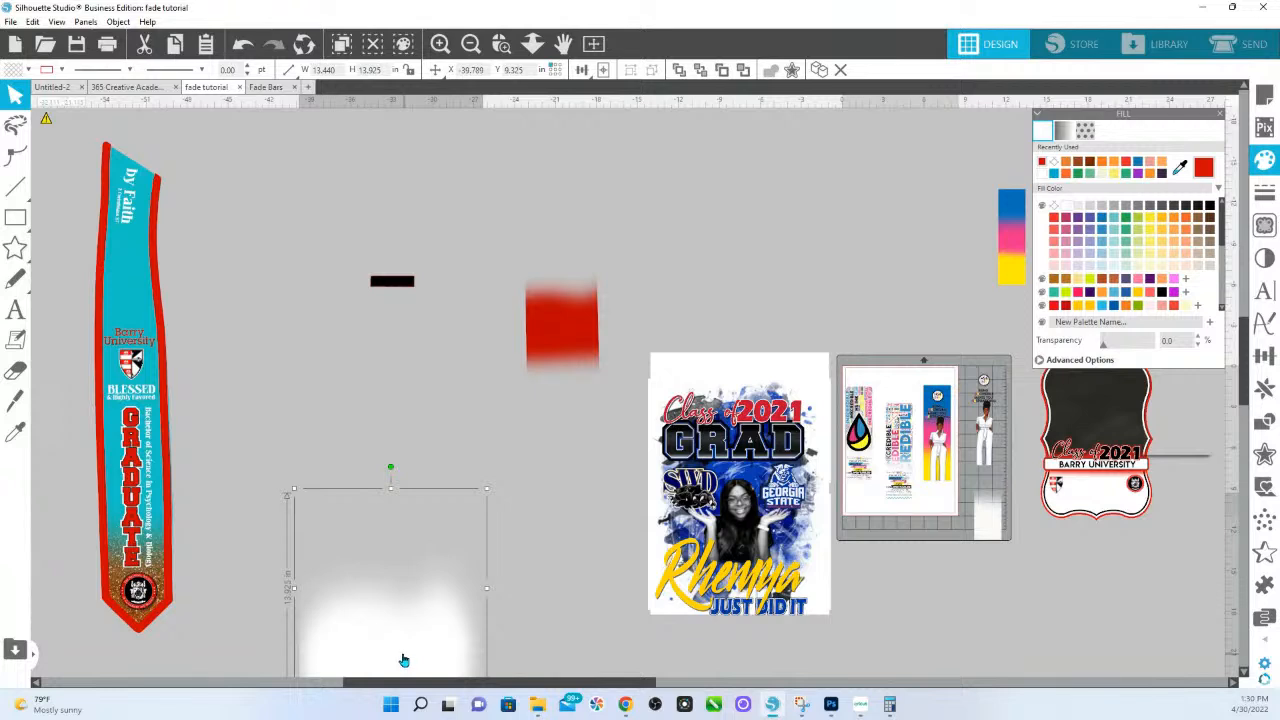
drag(389, 653, 575, 617)
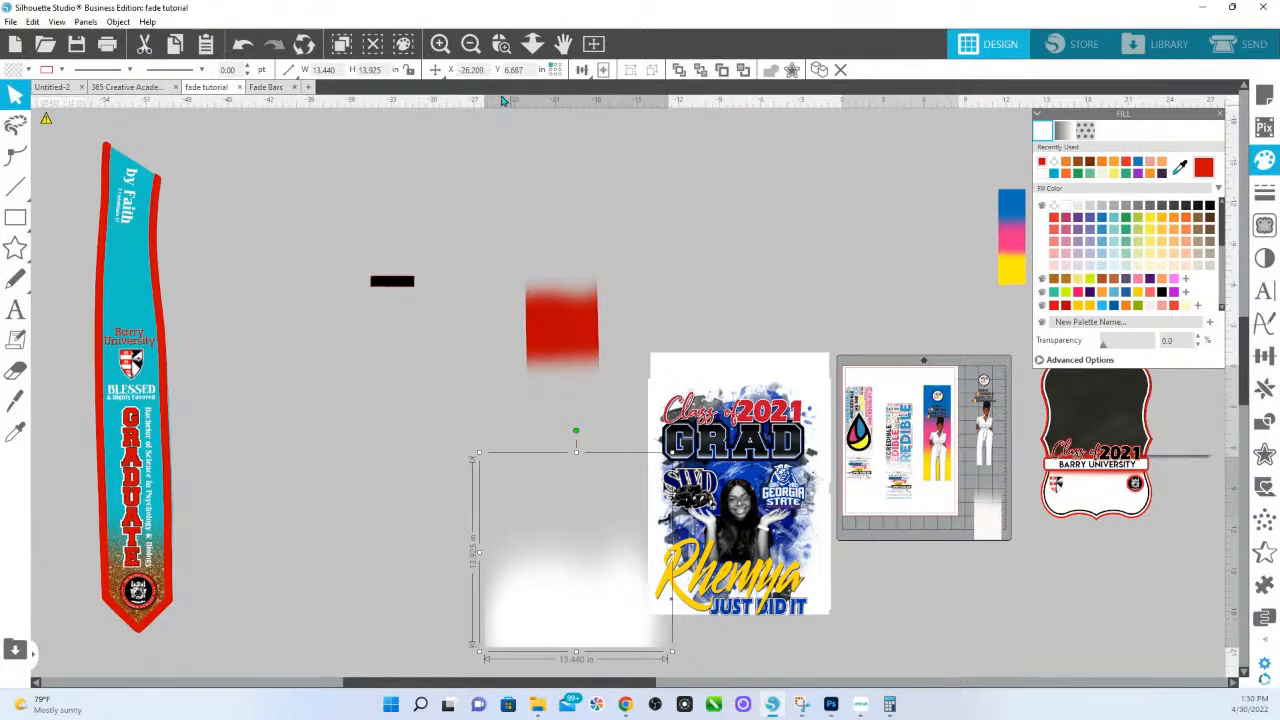
click(499, 48)
drag(404, 447, 1062, 685)
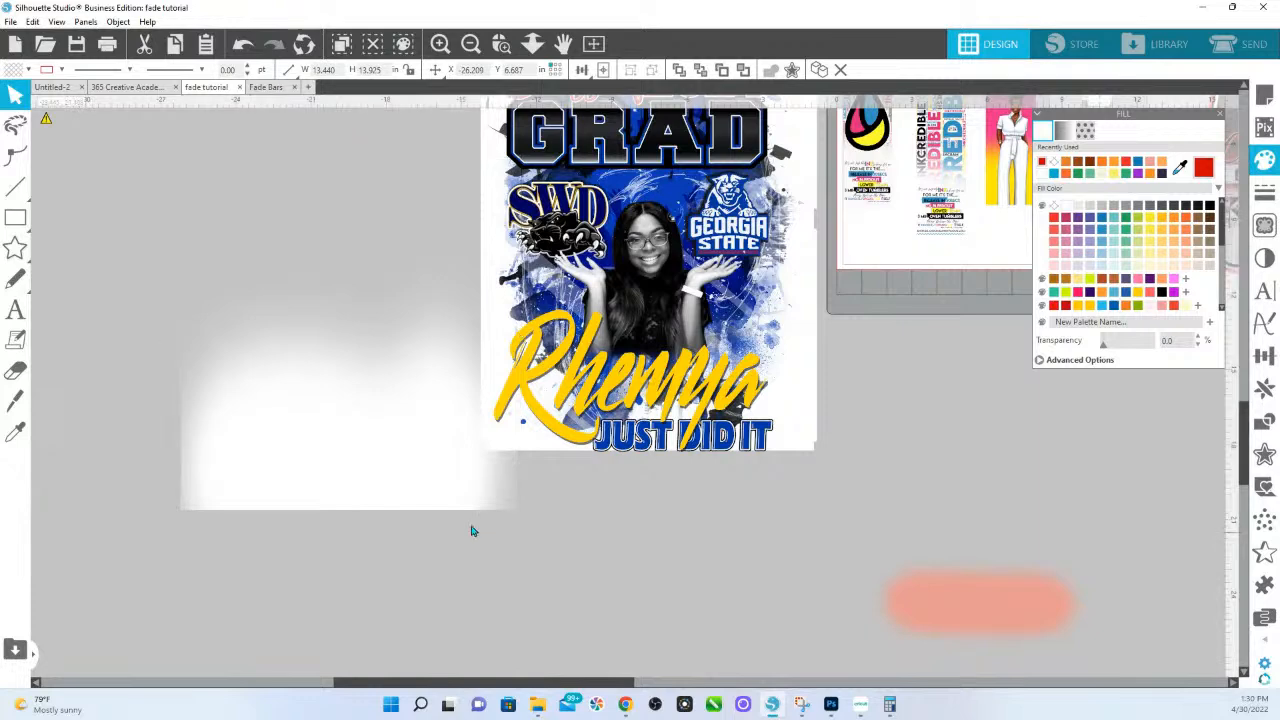
Step: Try to darken the blurred white block by lowering its brightness in the image effects
click(1265, 259)
click(1086, 133)
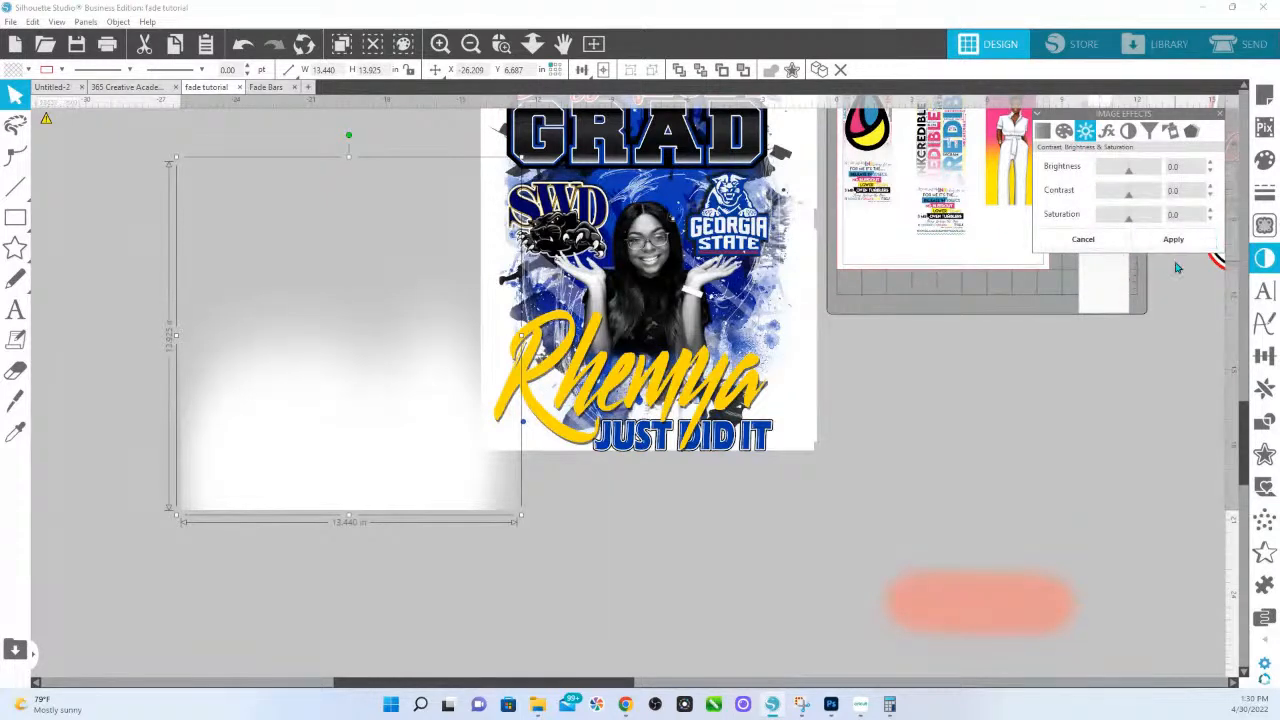
drag(1128, 170, 1098, 216)
click(1180, 244)
Step: Try the blurred block over the poster's lower part, take it off again, and undo the accidental background move
drag(407, 469, 707, 400)
drag(619, 431, 76, 443)
drag(486, 449, 769, 424)
key(ctrl+z)
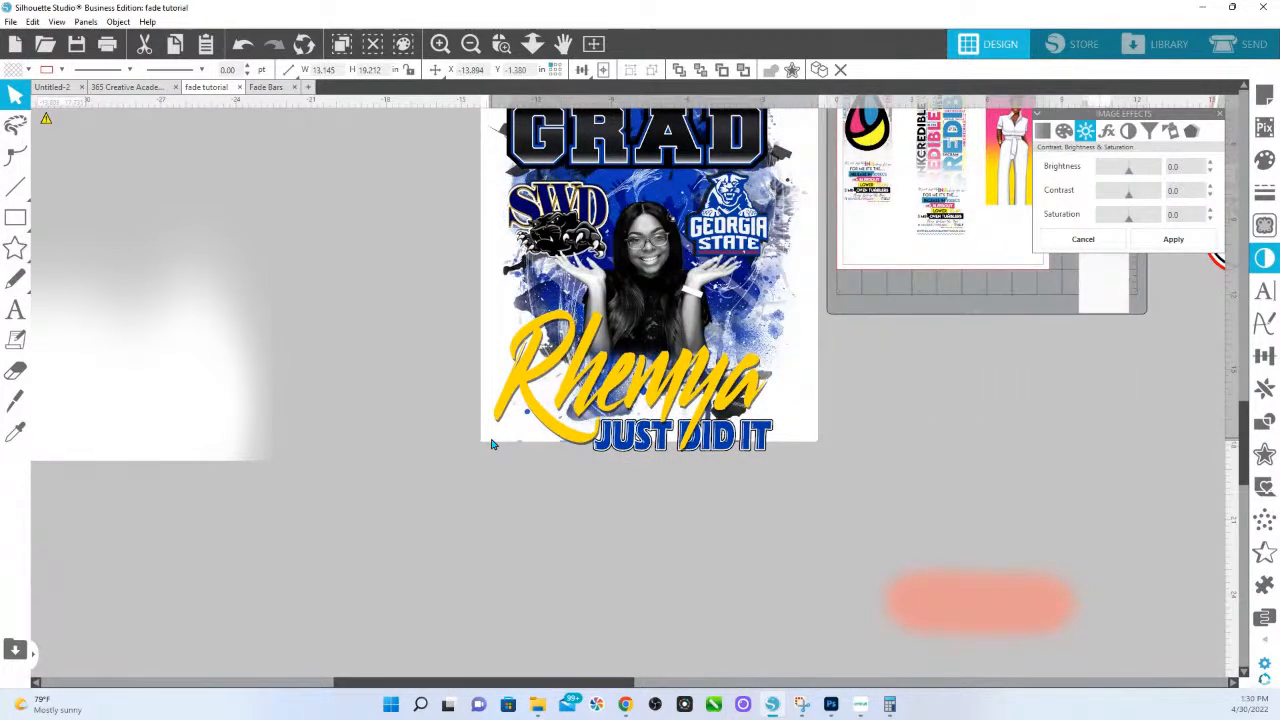
Step: Place the blurred white block over the GRAD poster's lower part, behind the lettering, and line it up with the poster's bottom edge
click(265, 468)
drag(157, 423, 703, 422)
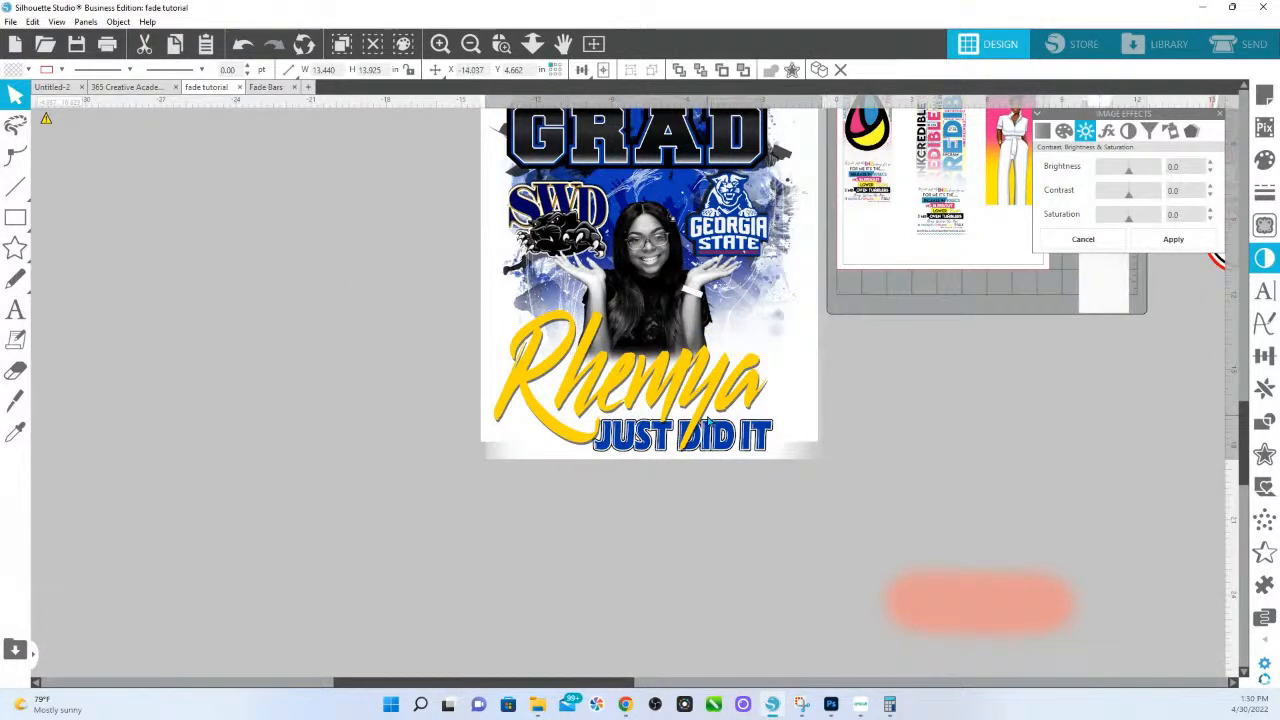
click(708, 422)
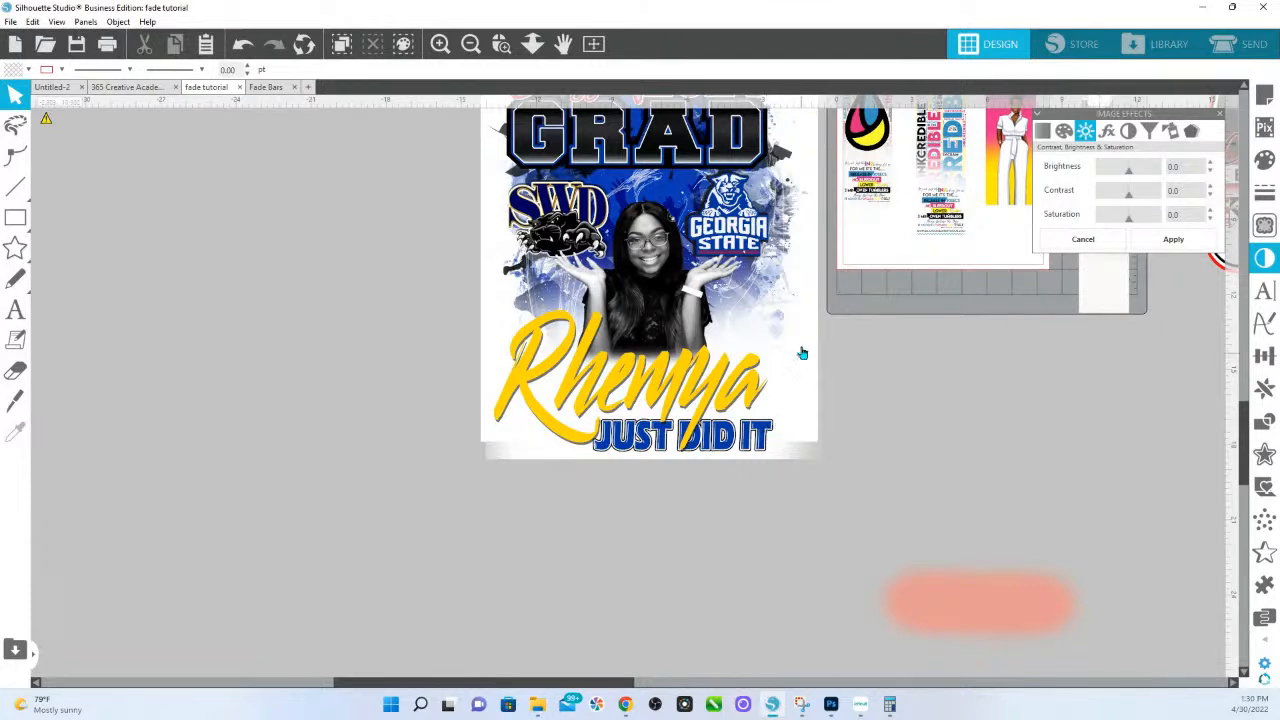
click(790, 457)
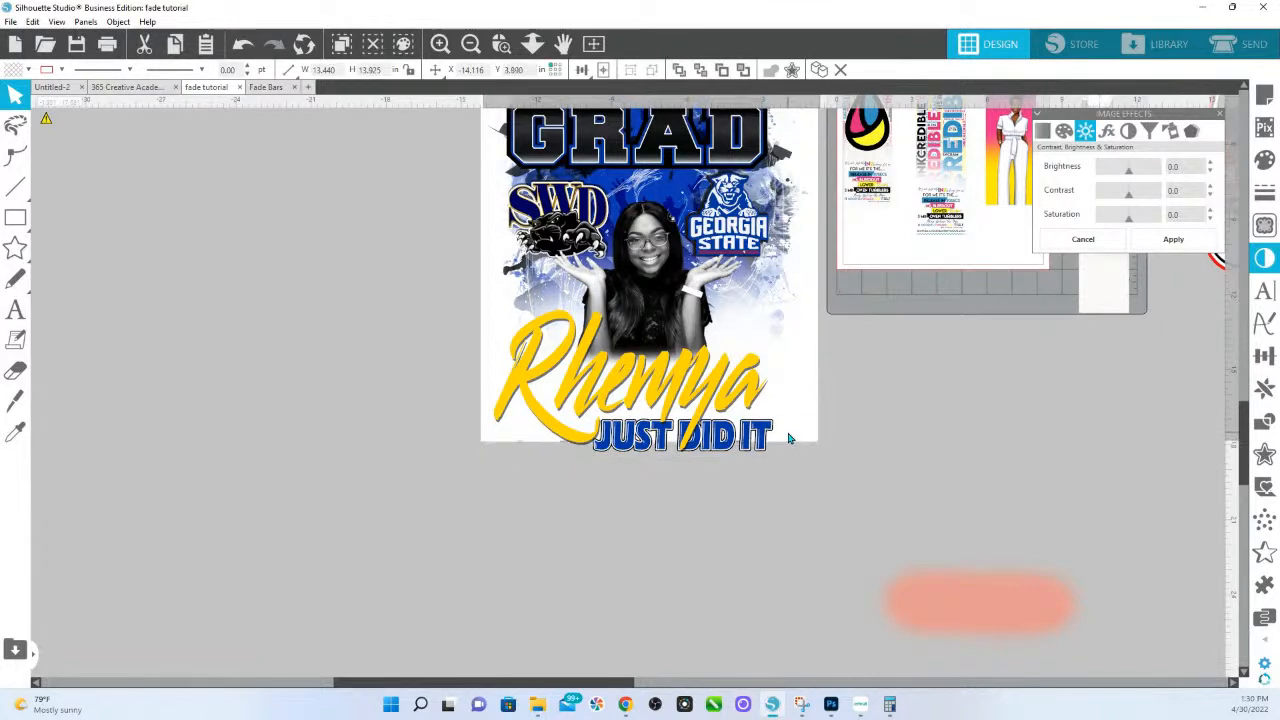
click(764, 411)
mouse_move(863, 486)
mouse_down()
mouse_move(789, 364)
mouse_move(795, 383)
mouse_up()
click(529, 449)
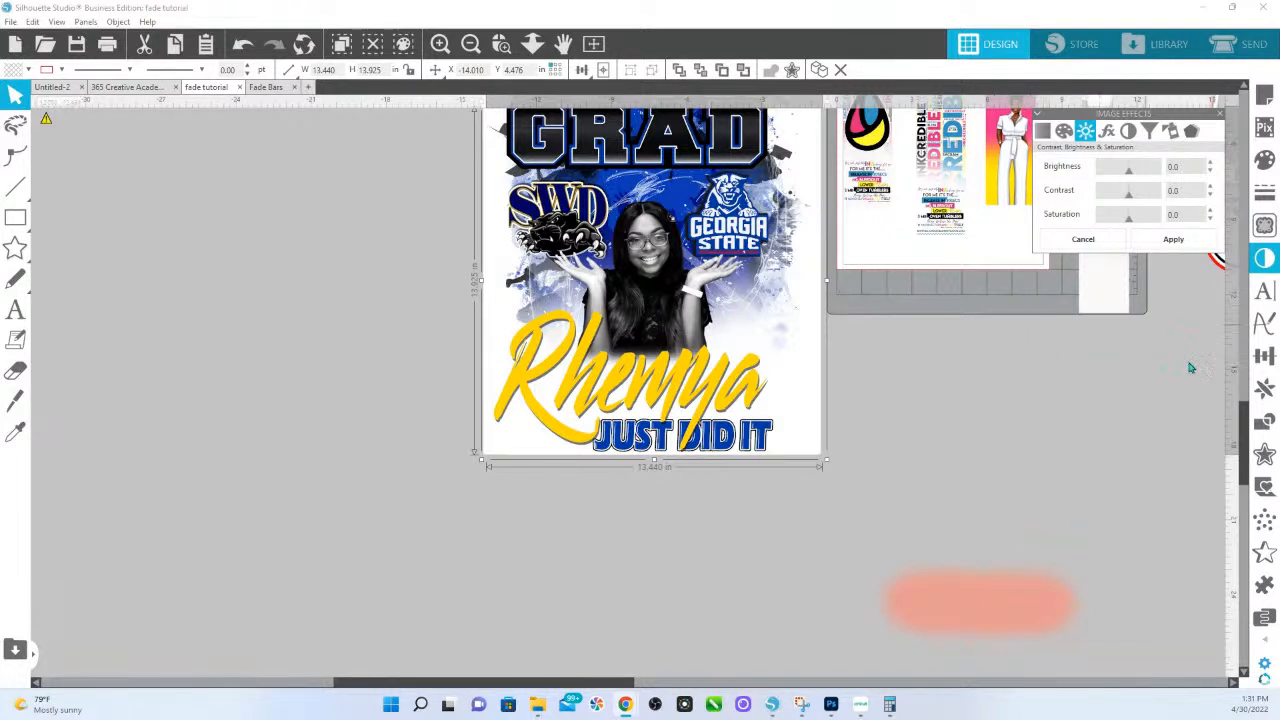
Step: Show the color swatches in the Fade Bars document, and switch to the shop.hsink365.com store page in Chrome
click(273, 87)
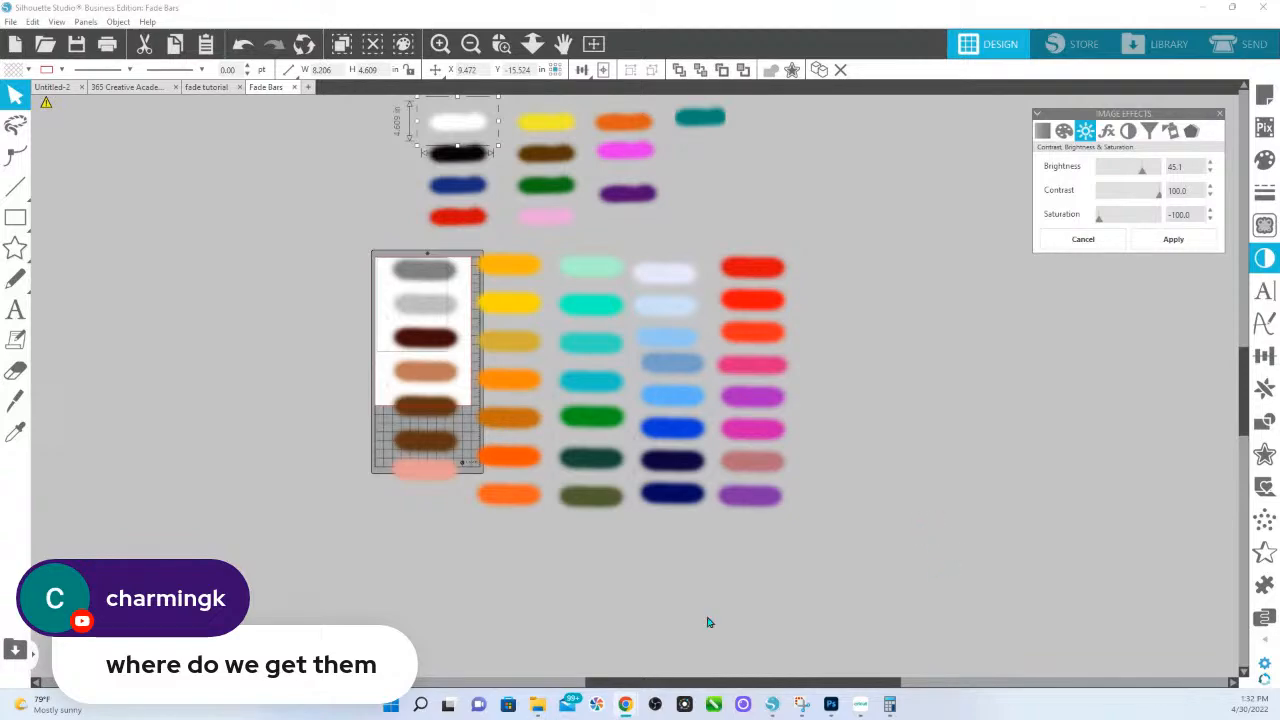
mouse_move(625, 704)
click(337, 625)
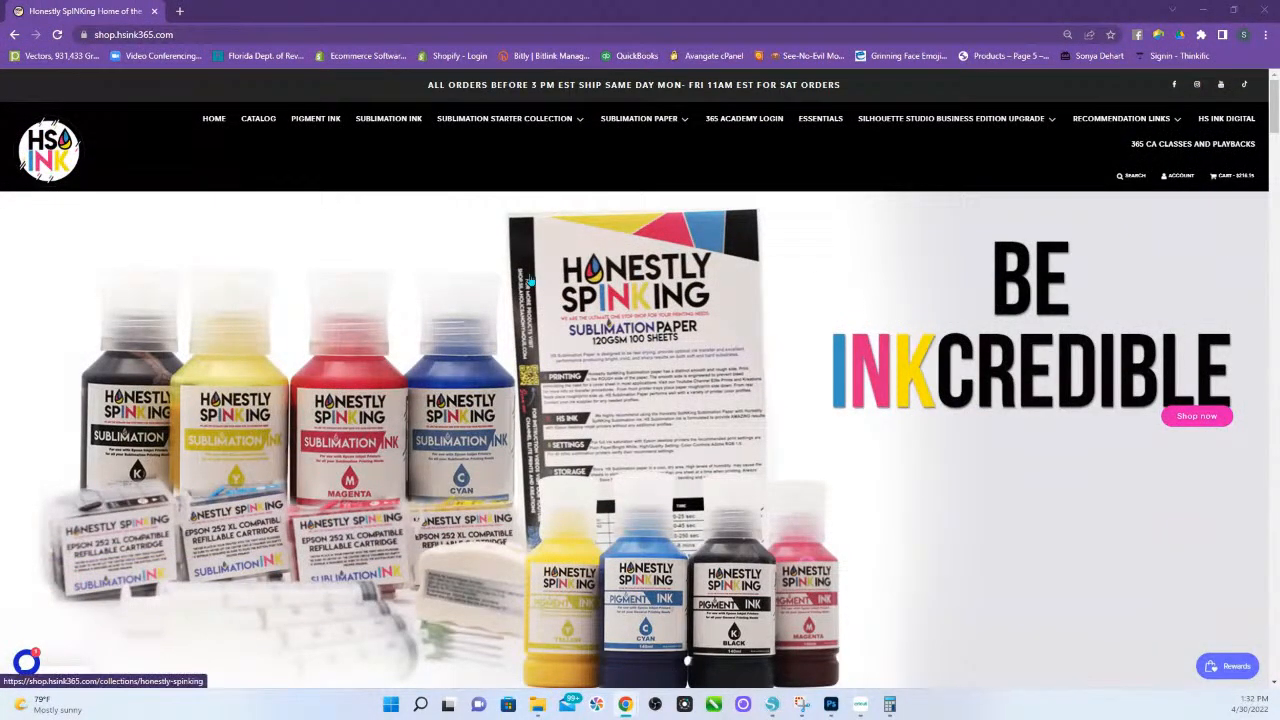
Step: Browse the Top Silhouette Studio Trainings classes on the shop page, and review the shopping cart before closing it
scroll(576, 347, down, 5)
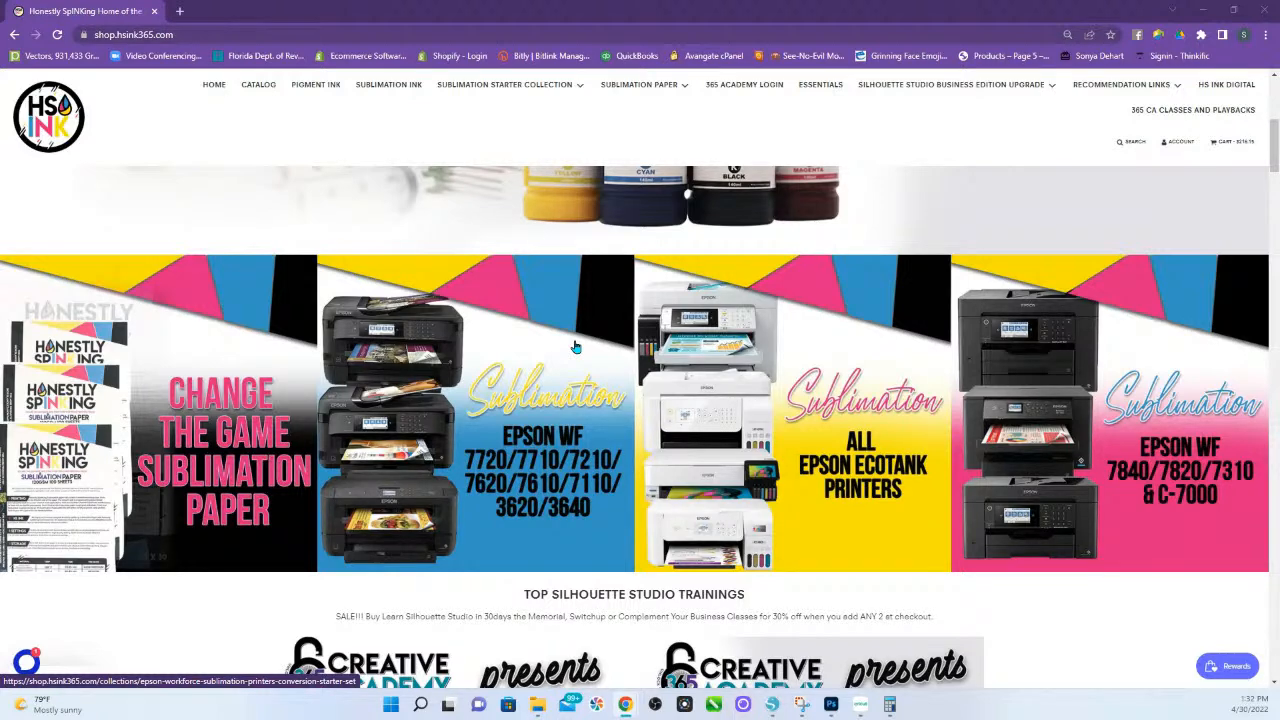
scroll(942, 440, down, 3)
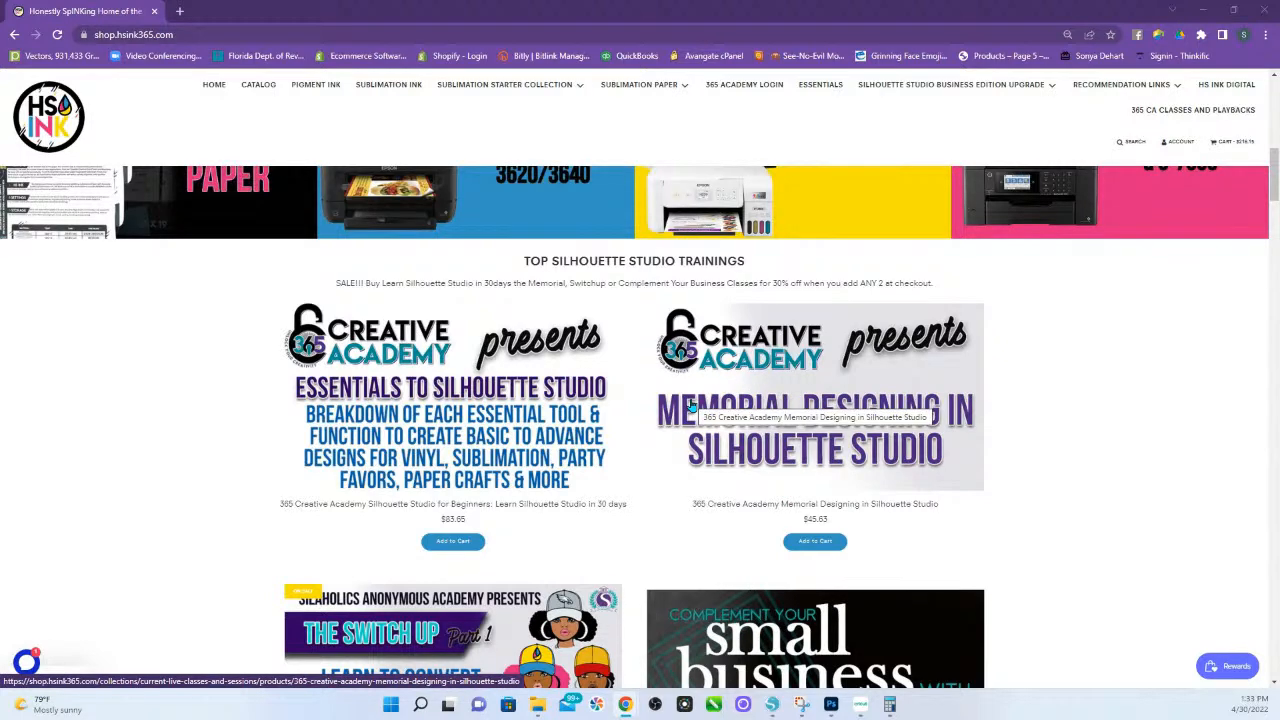
scroll(571, 600, down, 3)
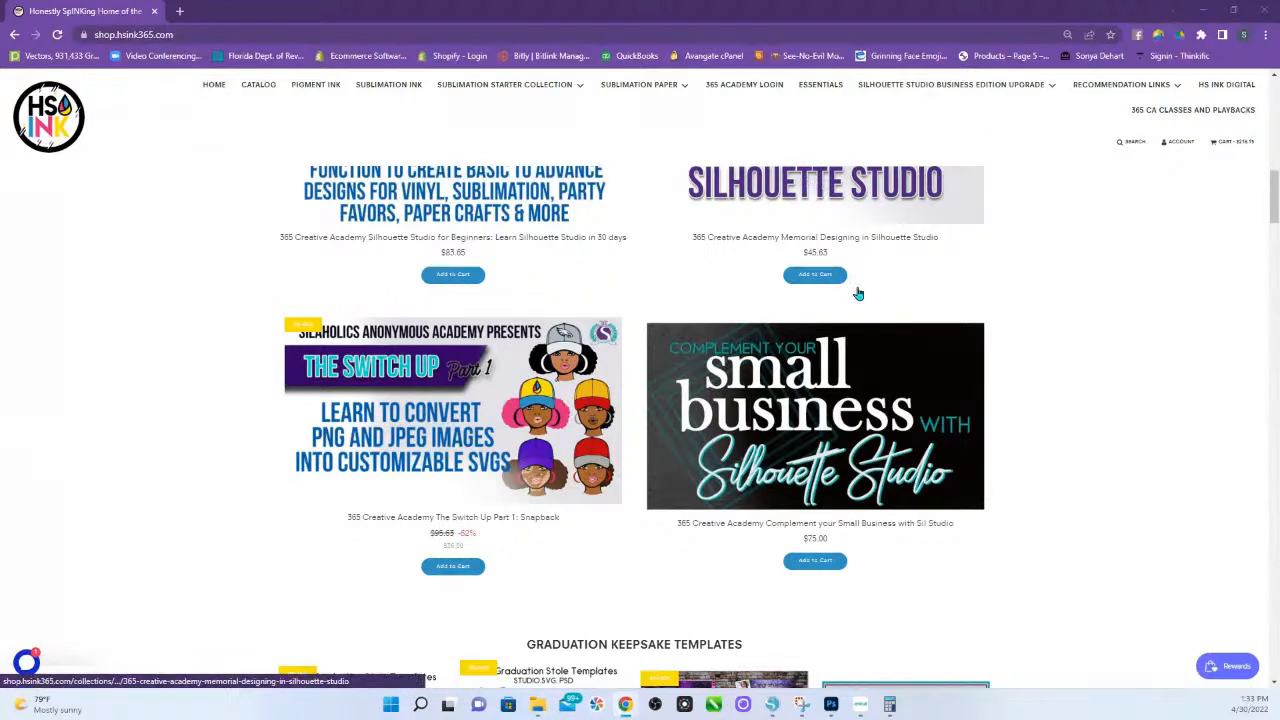
scroll(775, 480, up, 2)
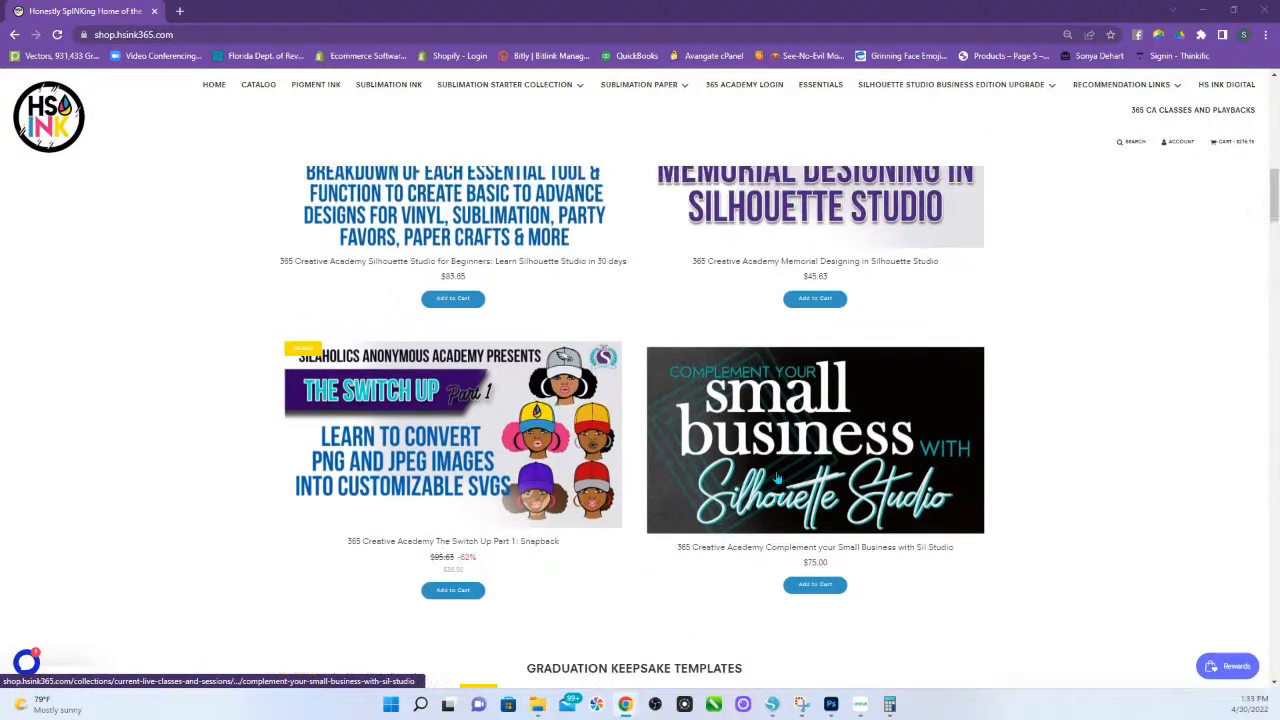
scroll(777, 479, up, 1)
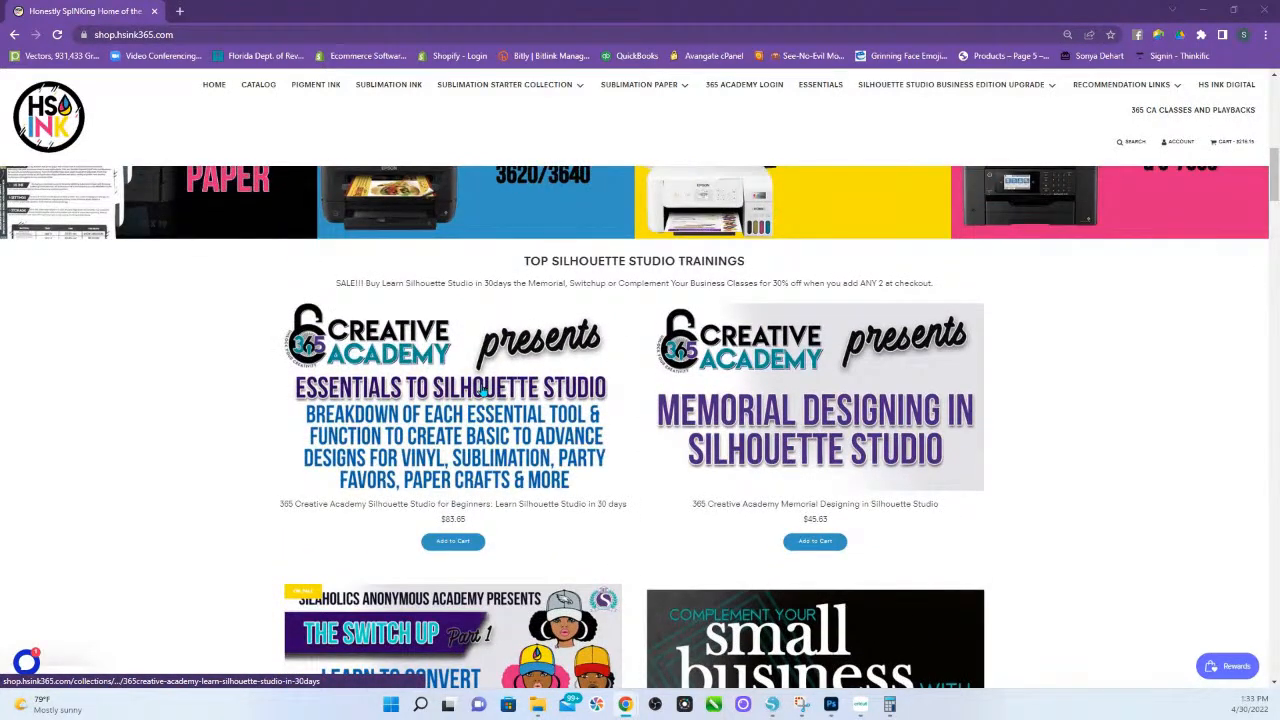
click(1231, 144)
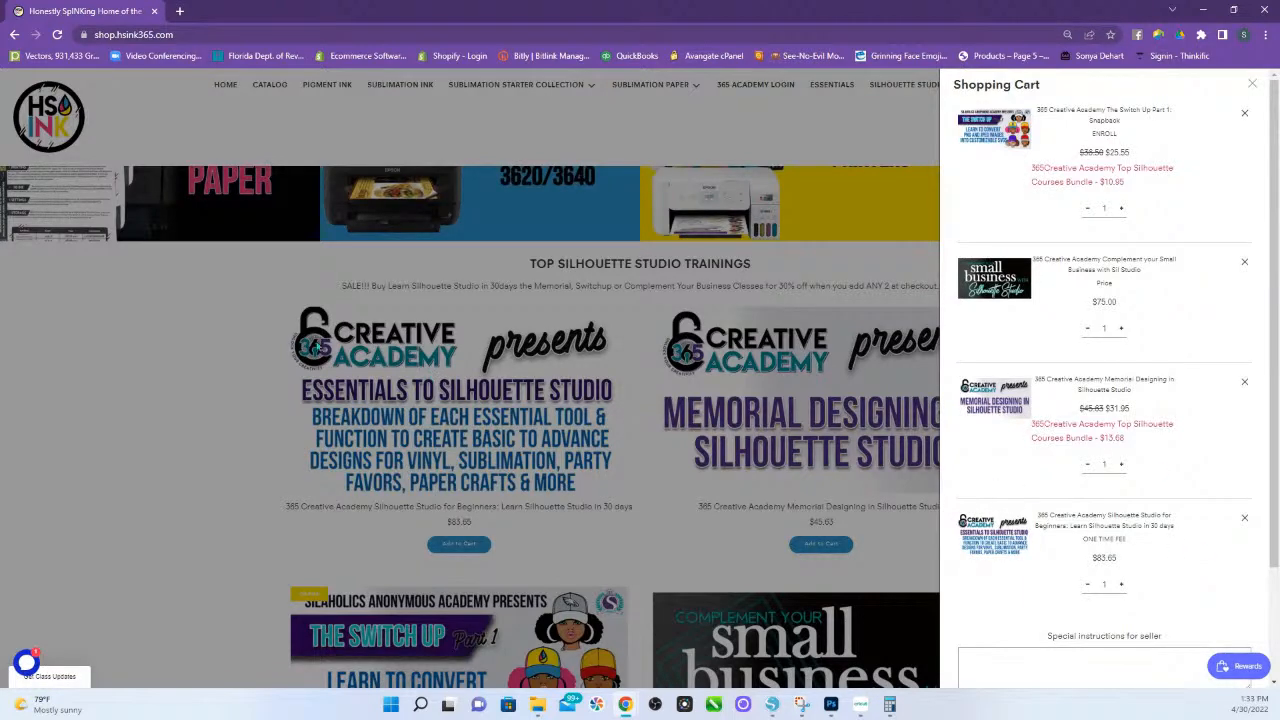
click(1251, 84)
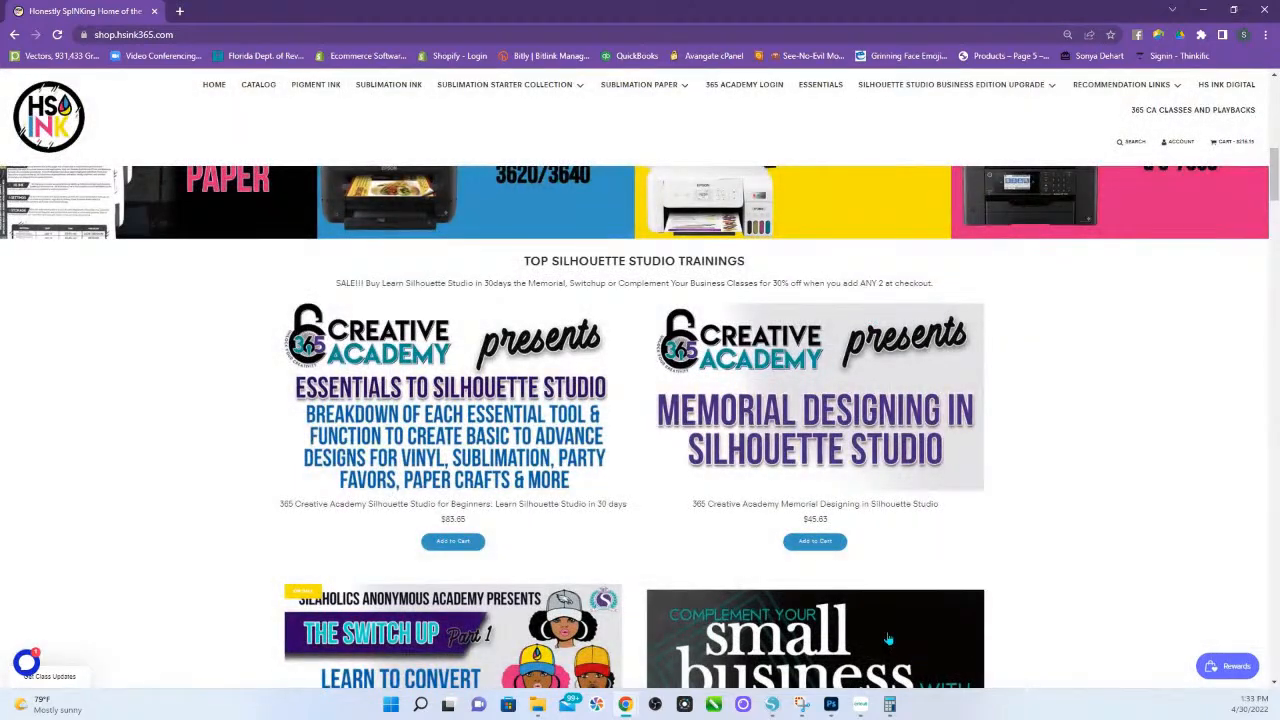